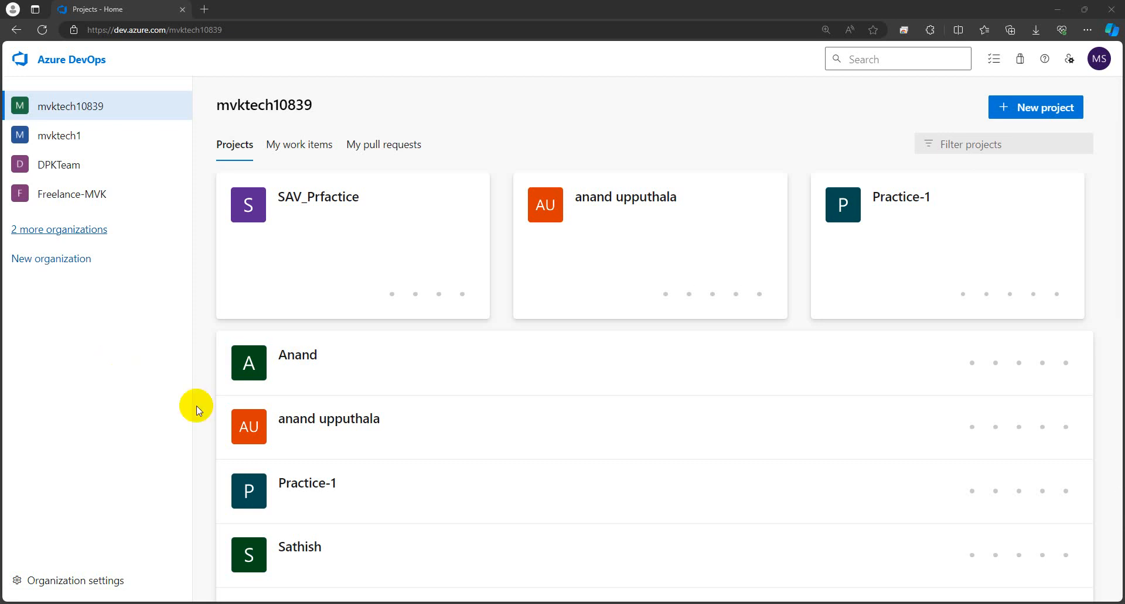
Step: Delete the Source/Destination line in the Service Connection note and type '1) Manual' in its place
left_click(311, 556)
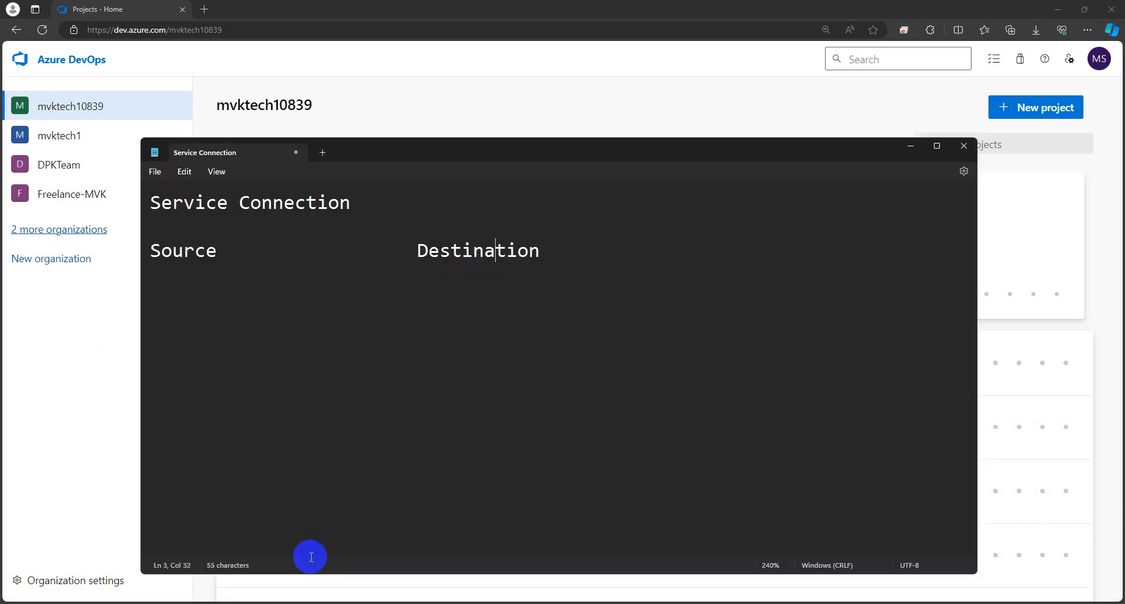
left_click_drag(540, 251, 130, 233)
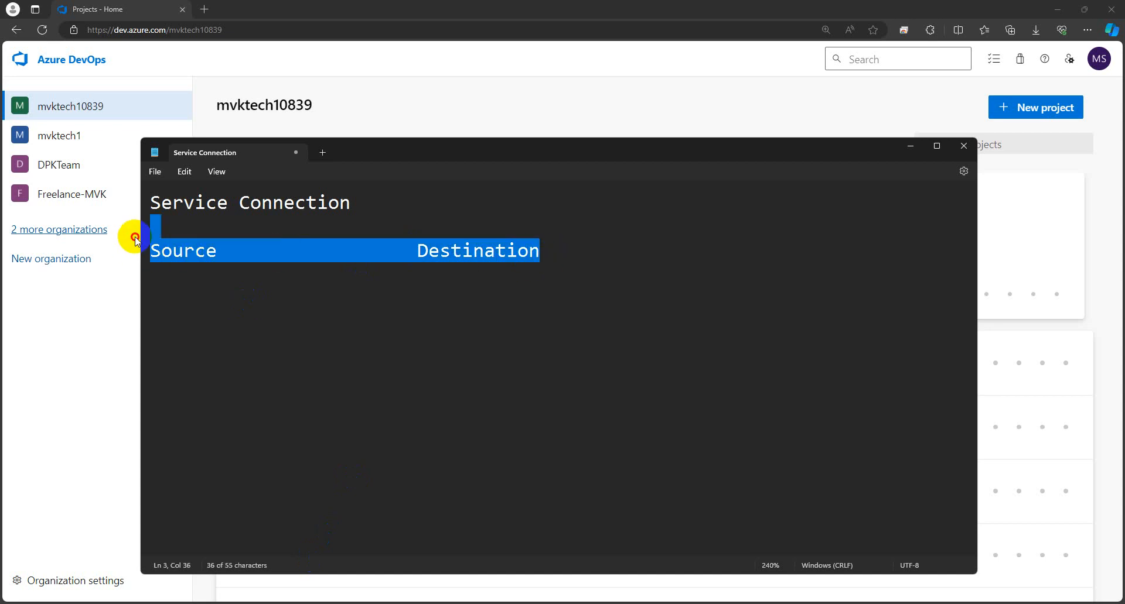
key("BackSpace")
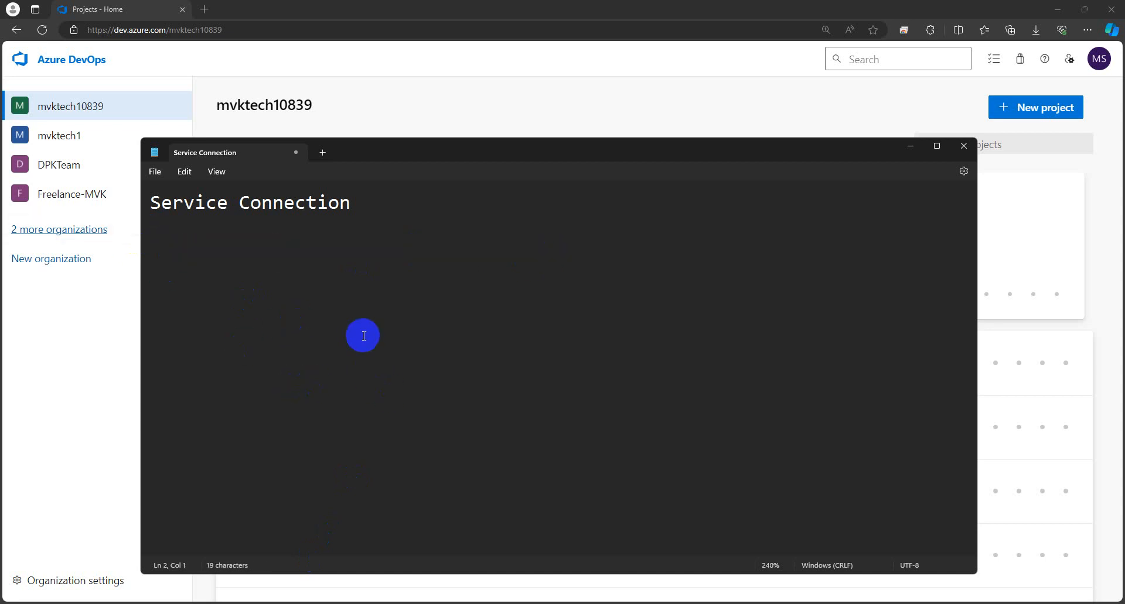
key("Caps_Lock")
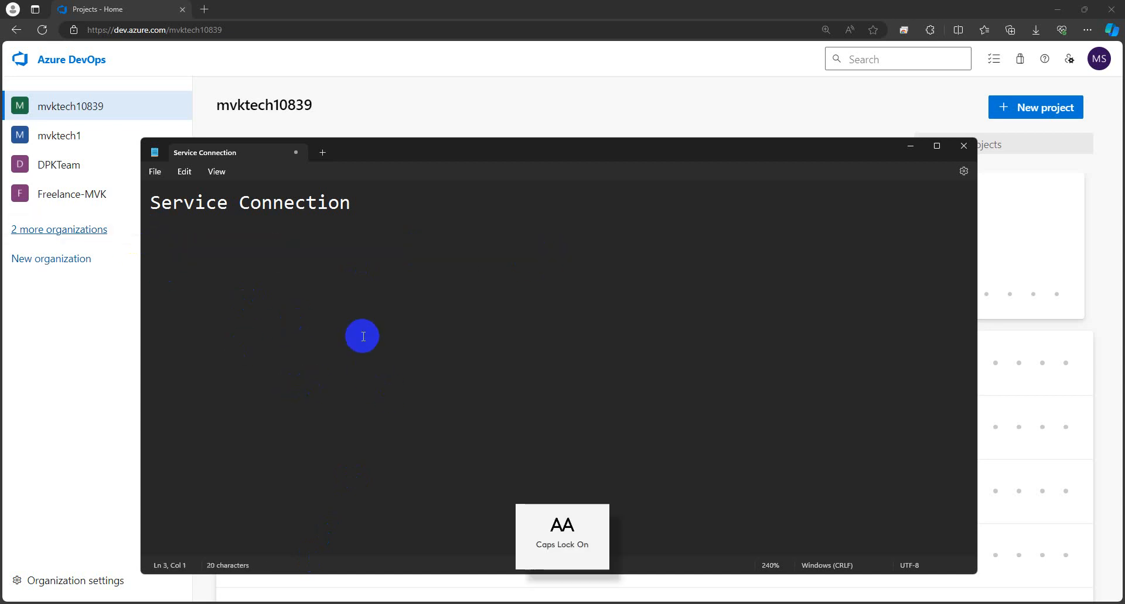
type("1) M")
key("Caps_Lock")
type("anual")
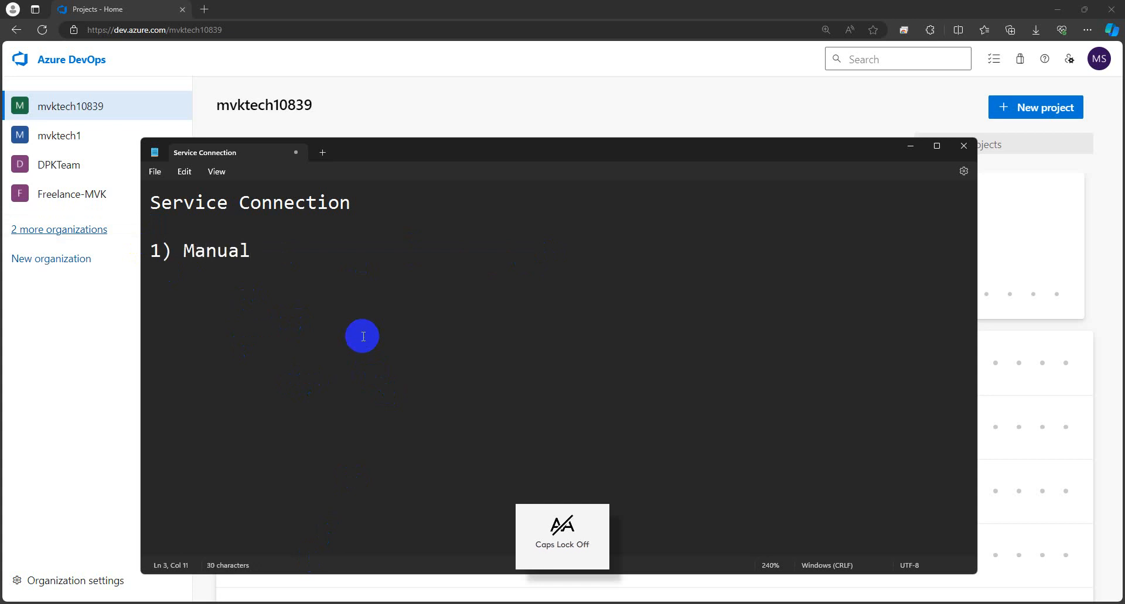
Step: Add '2) Automate' as the second list item
key("Return")
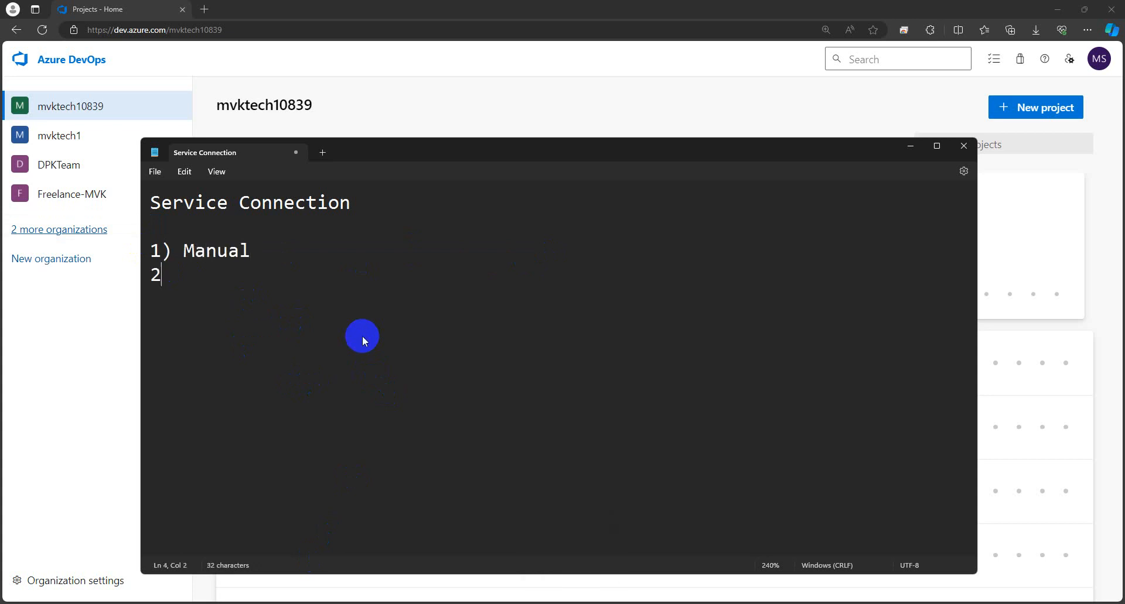
type("2)")
key("Caps_Lock")
type("A")
key("Caps_Lock")
type("ut")
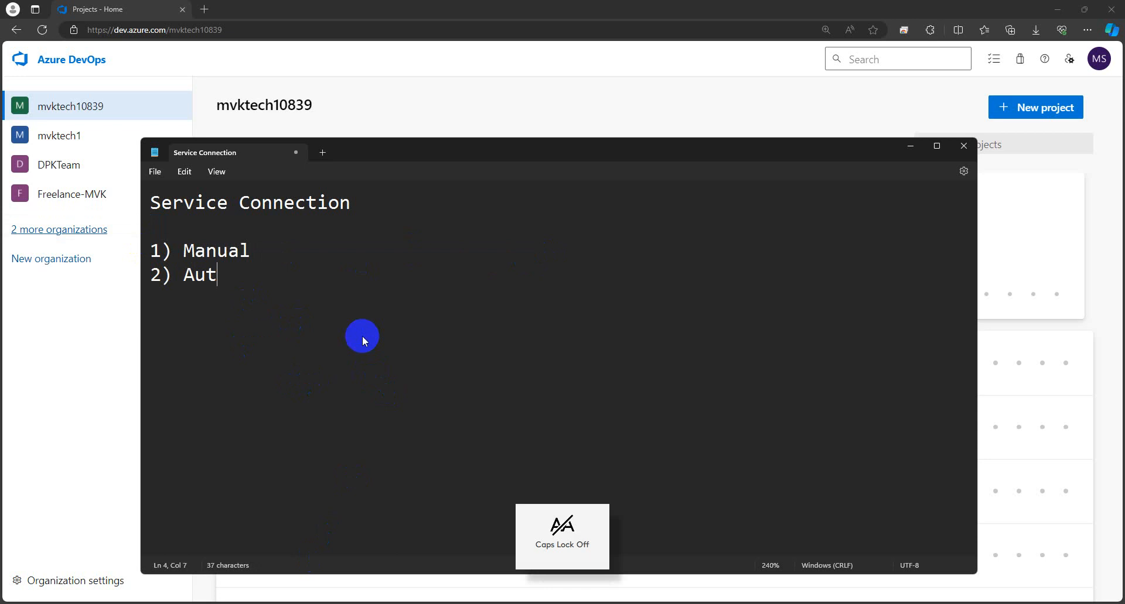
type("omate")
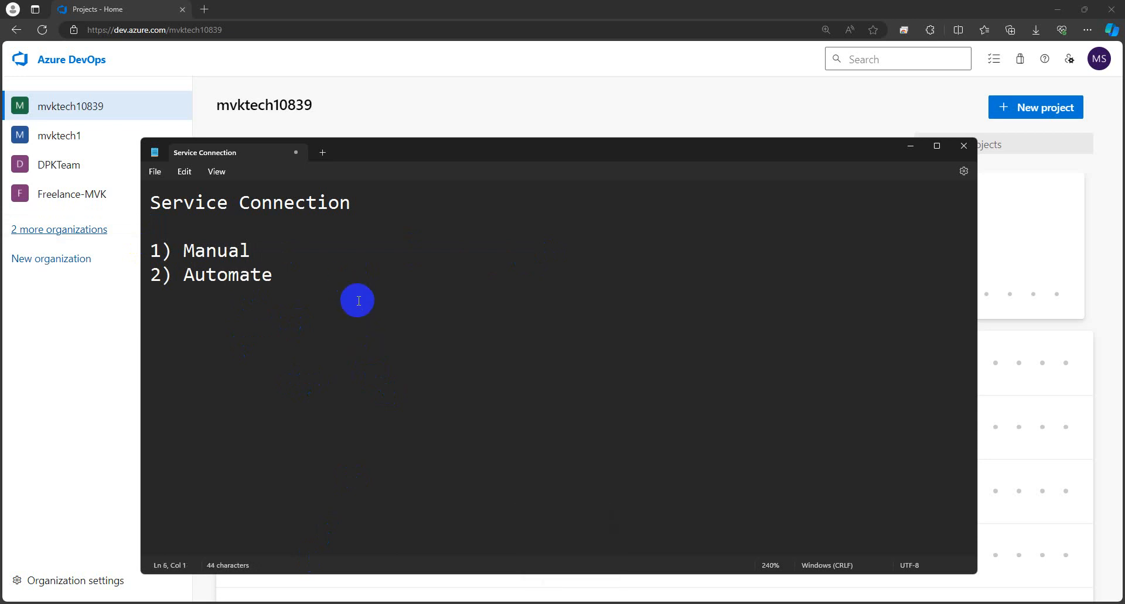
Step: Highlight the '1) Manual' item while explaining it, then clear the highlight
left_click_drag(256, 252, 149, 246)
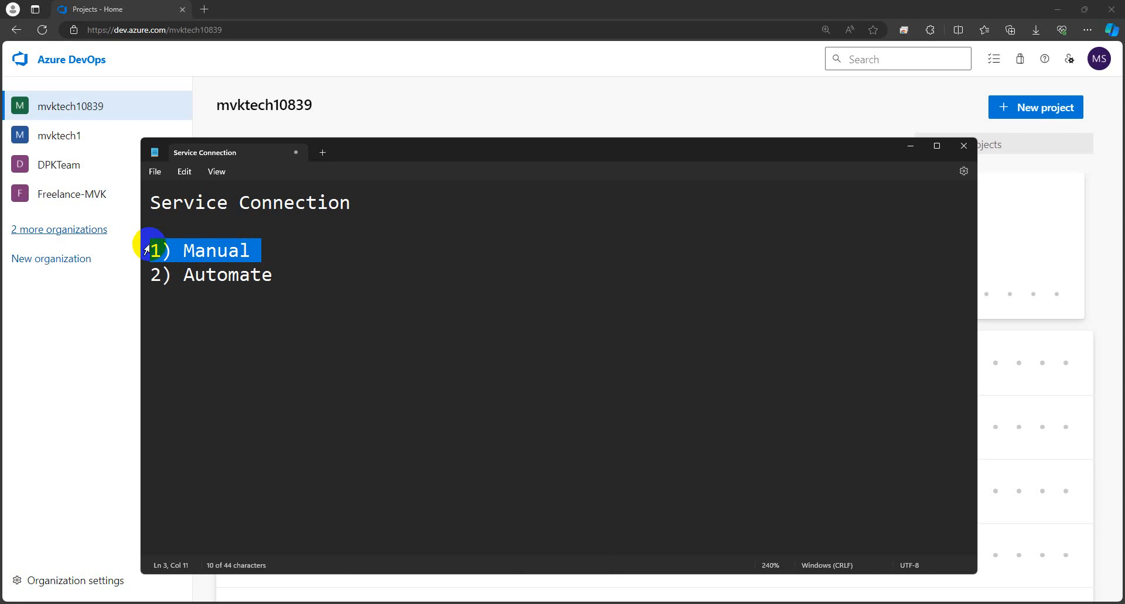
left_click(170, 326)
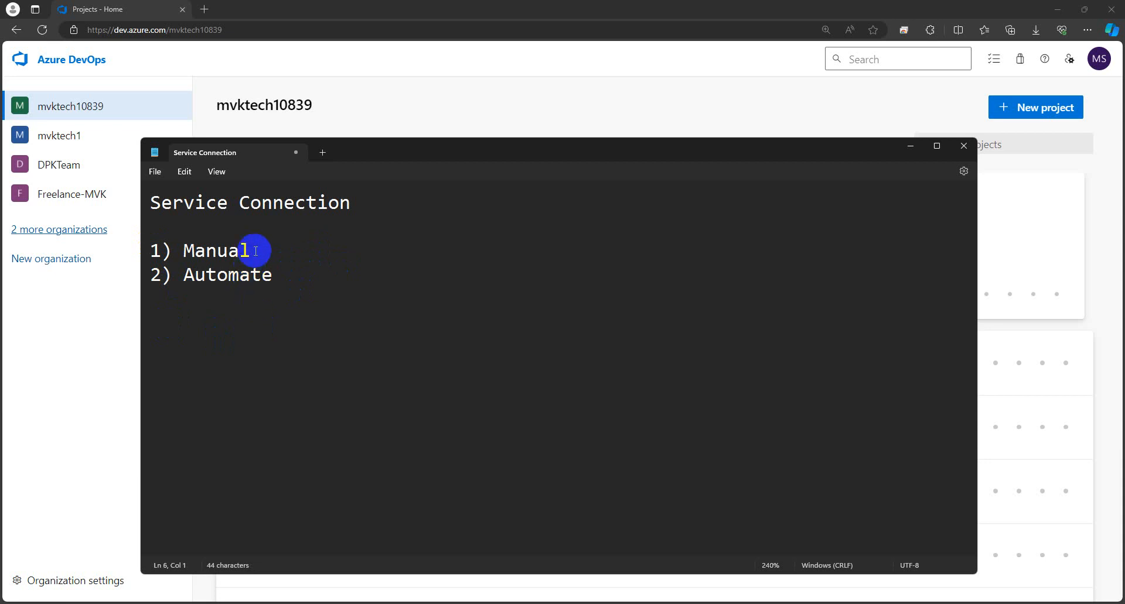
left_click_drag(253, 252, 165, 252)
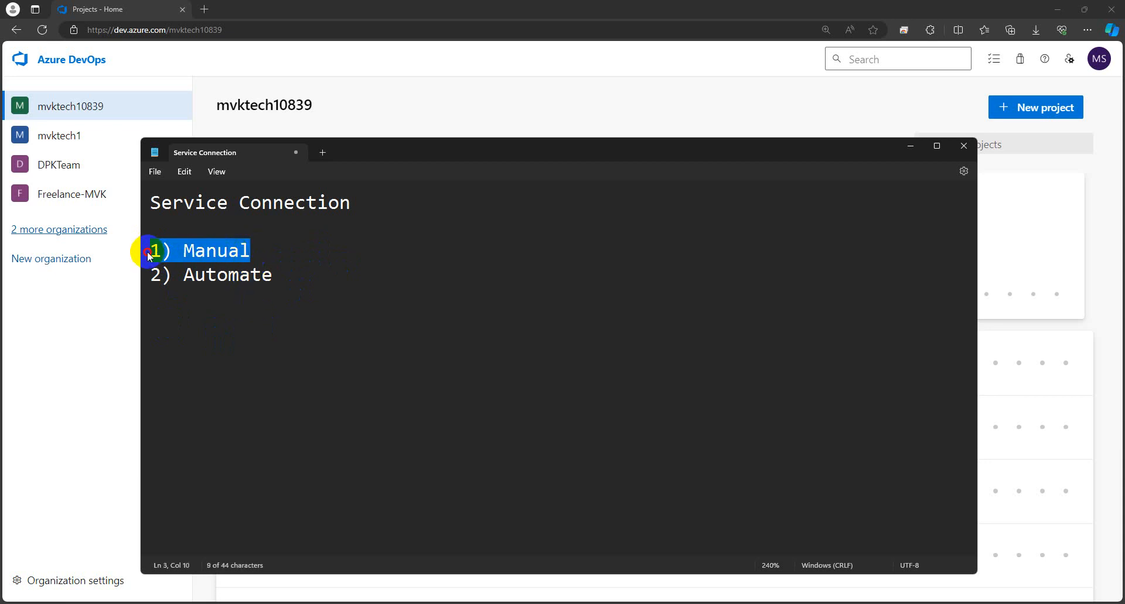
left_click(161, 346)
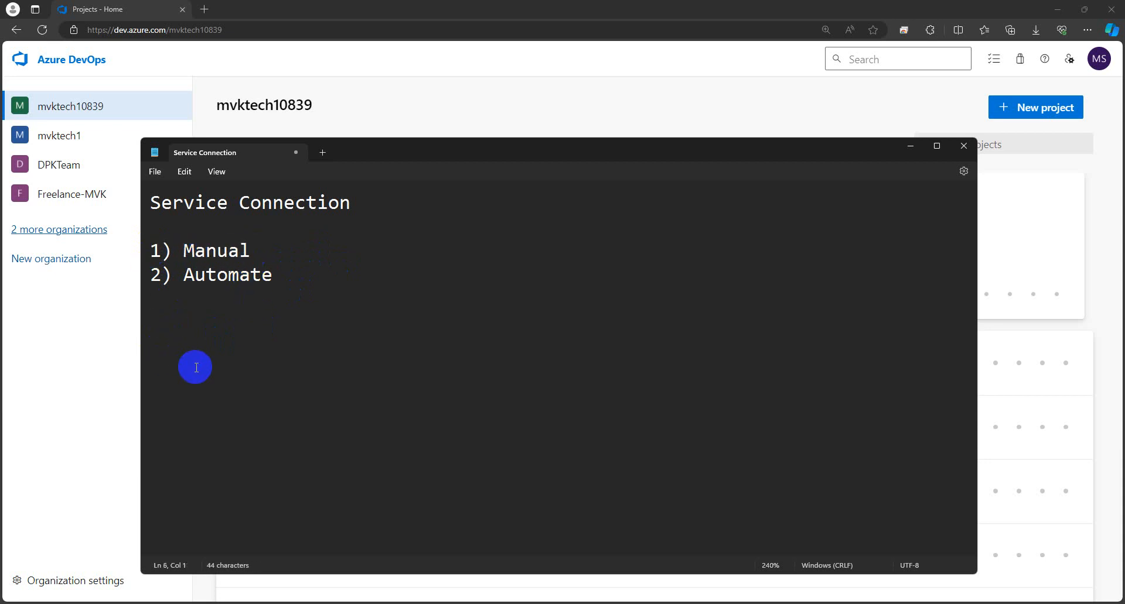
Step: Add a 'Susbcription ID' line below the two options
key("Caps_Lock")
type("S")
key("Caps_Lock")
type("usb")
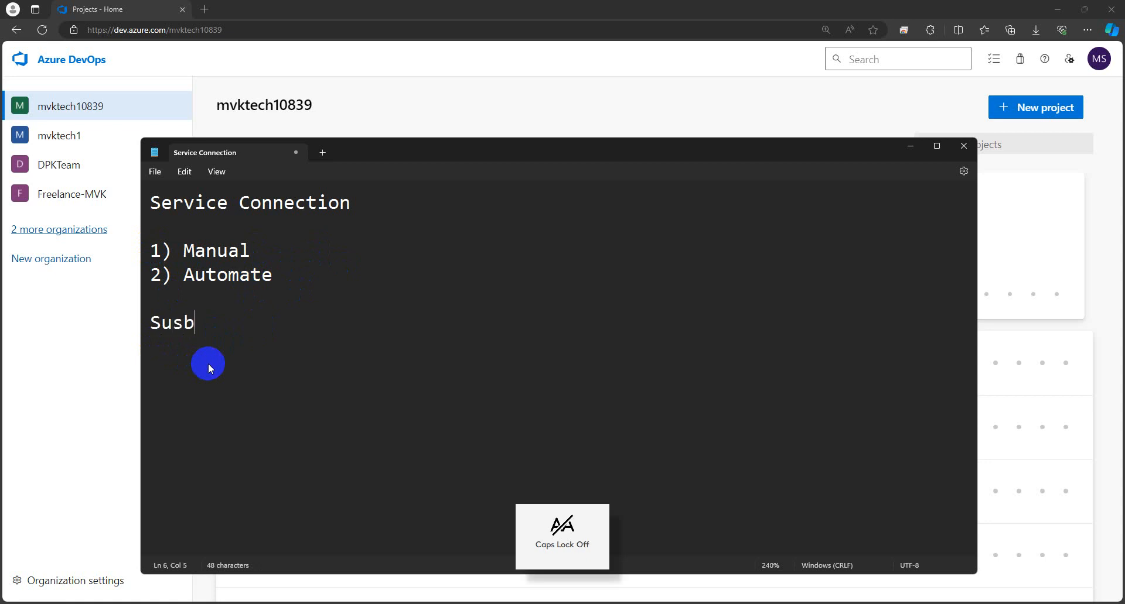
type("cription")
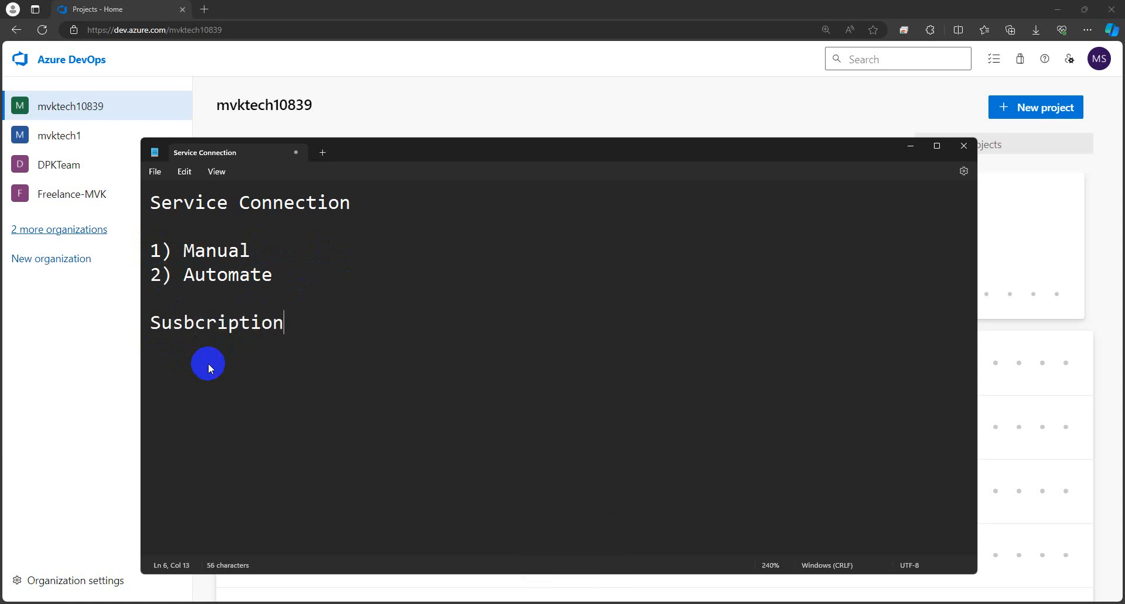
key("Caps_Lock")
type("ID")
key("Return")
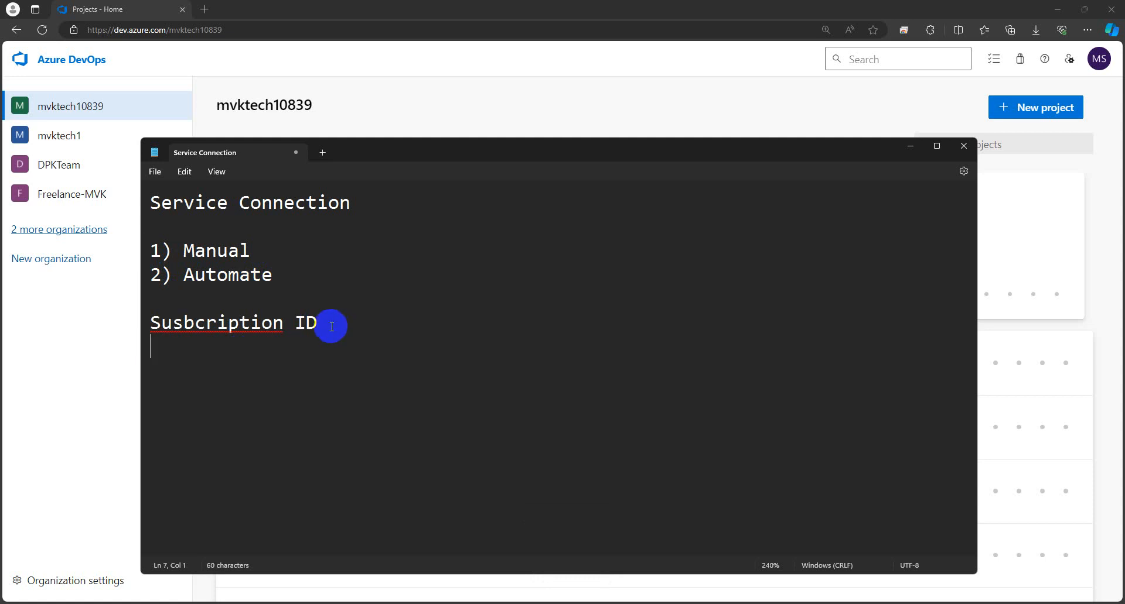
left_click_drag(326, 323, 152, 333)
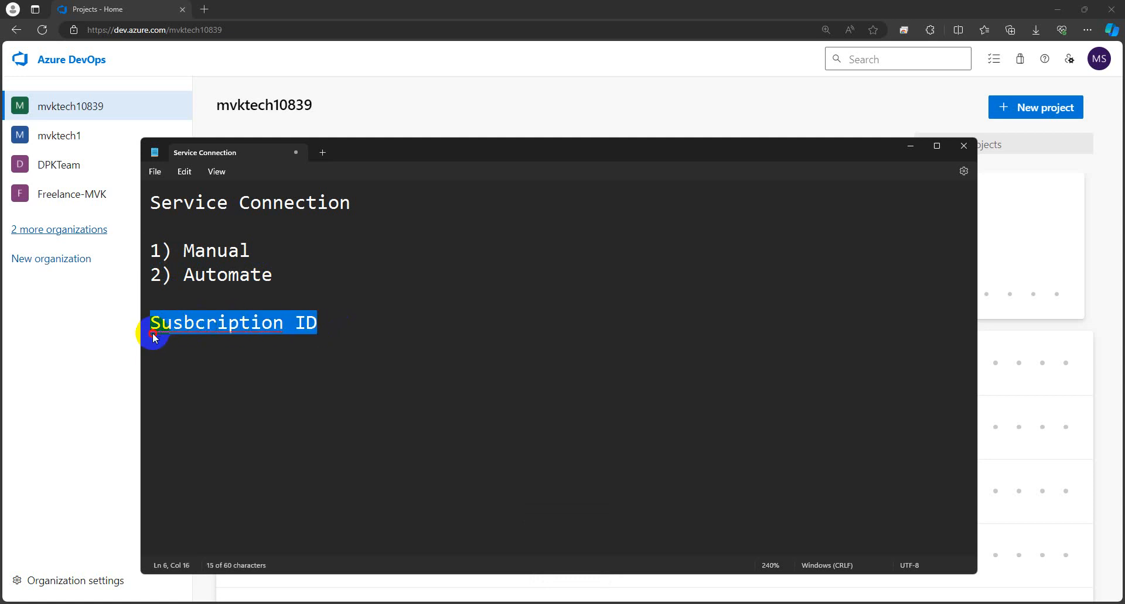
left_click(335, 328)
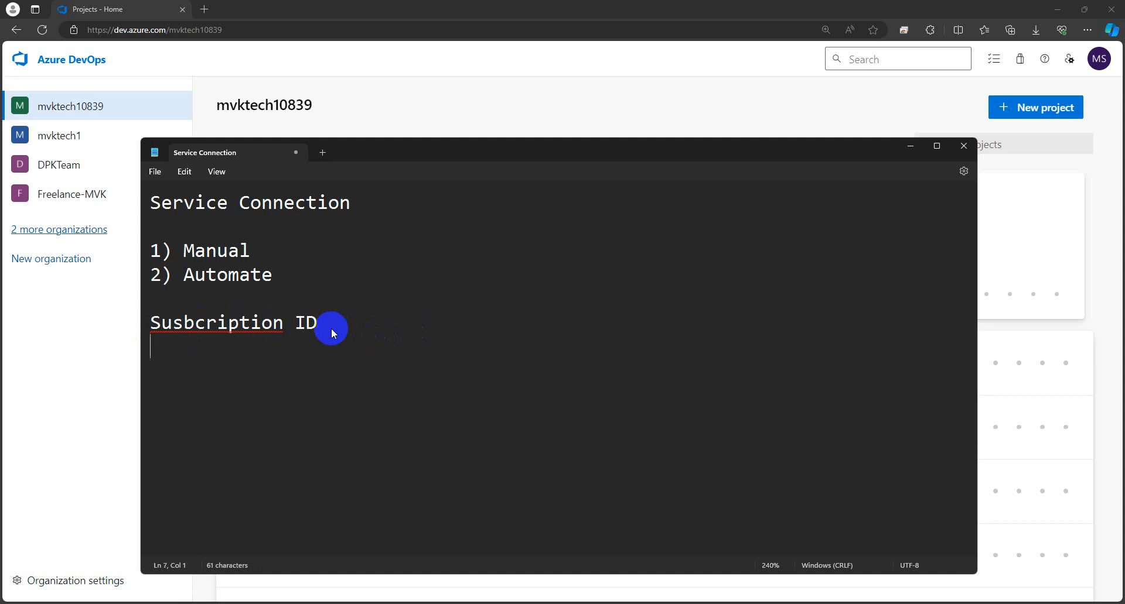
Step: Add the 'Name Subscription' and 'Client Secret' lines to the notes
key("Caps_Lock")
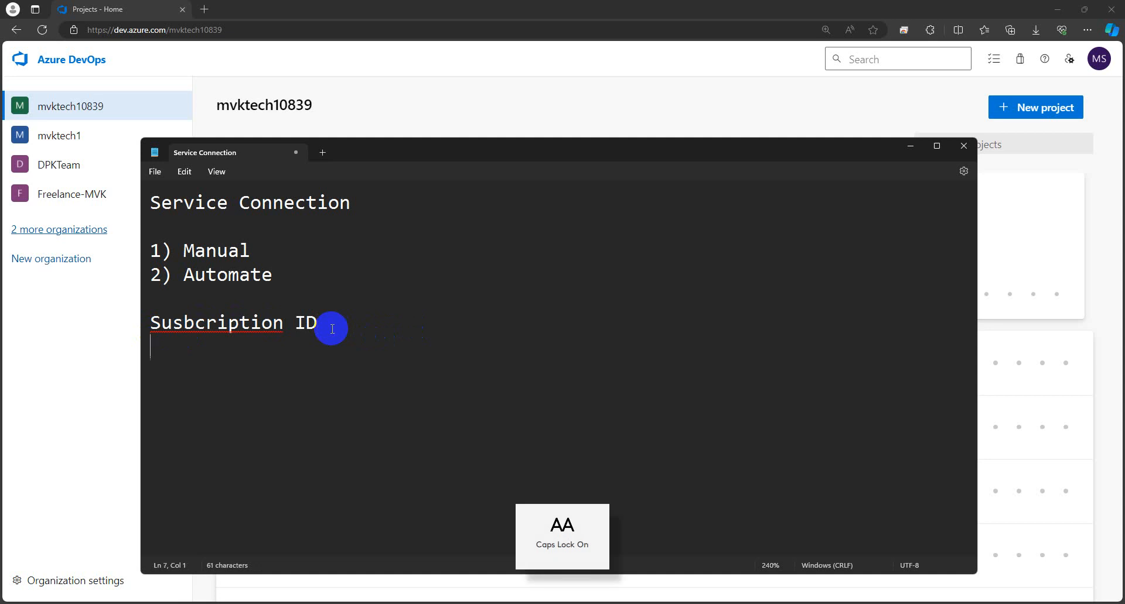
type("N")
key("Caps_Lock")
type("ame")
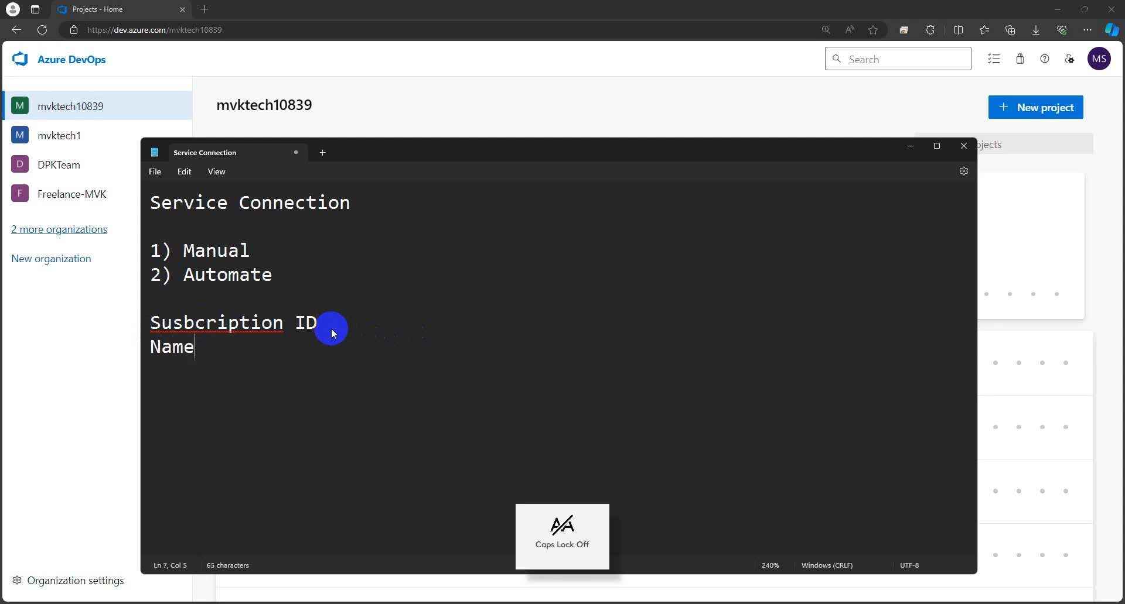
key("Caps_Lock")
type("S")
key("Caps_Lock")
type("ubscription")
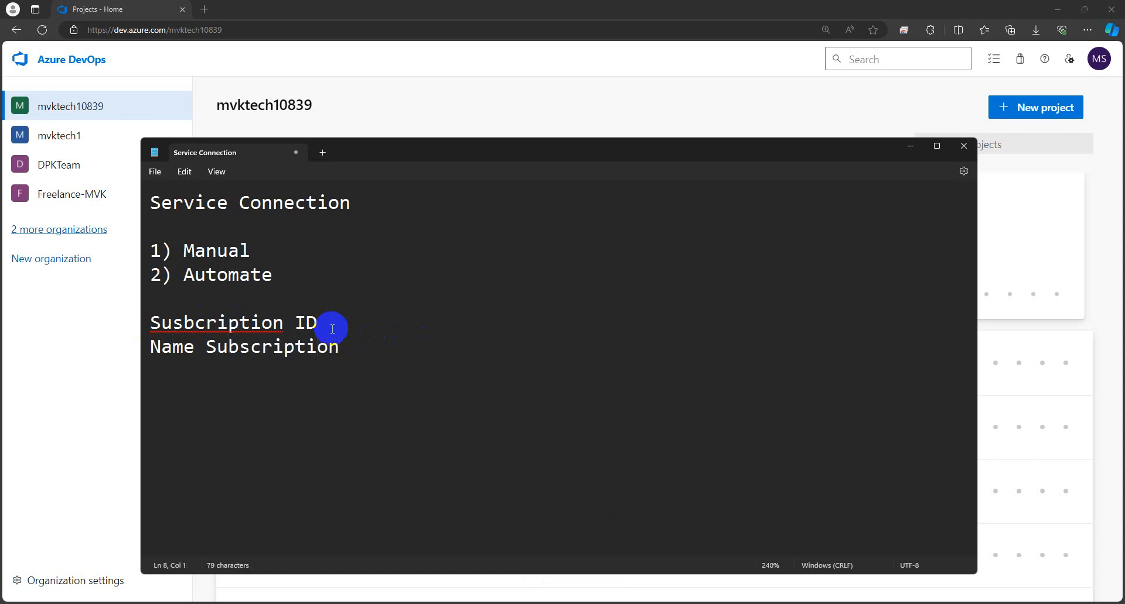
key("Caps_Lock")
type("C")
key("Caps_Lock")
type("lien")
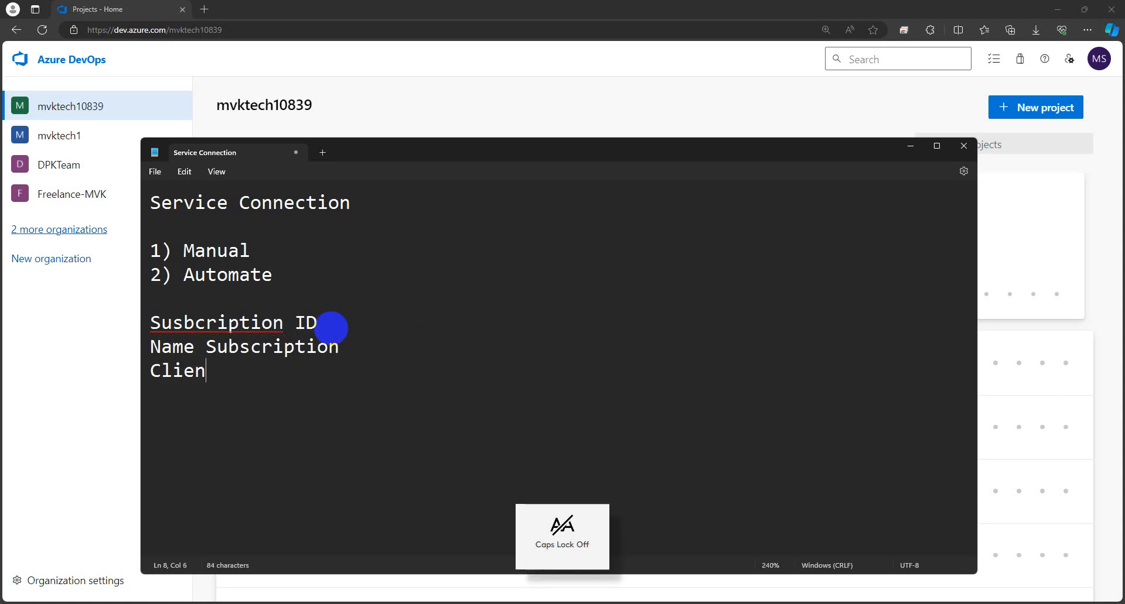
type("t Secret")
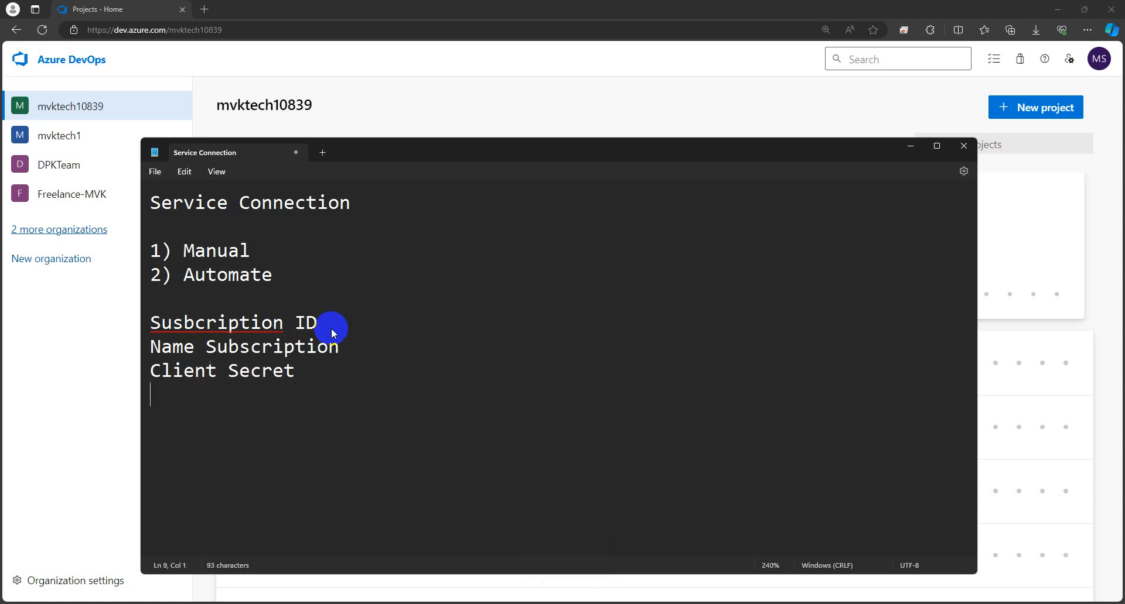
Step: Add the 'Tenet ID' line to the notes
key("Caps_Lock")
key("Caps_Lock")
type("ene")
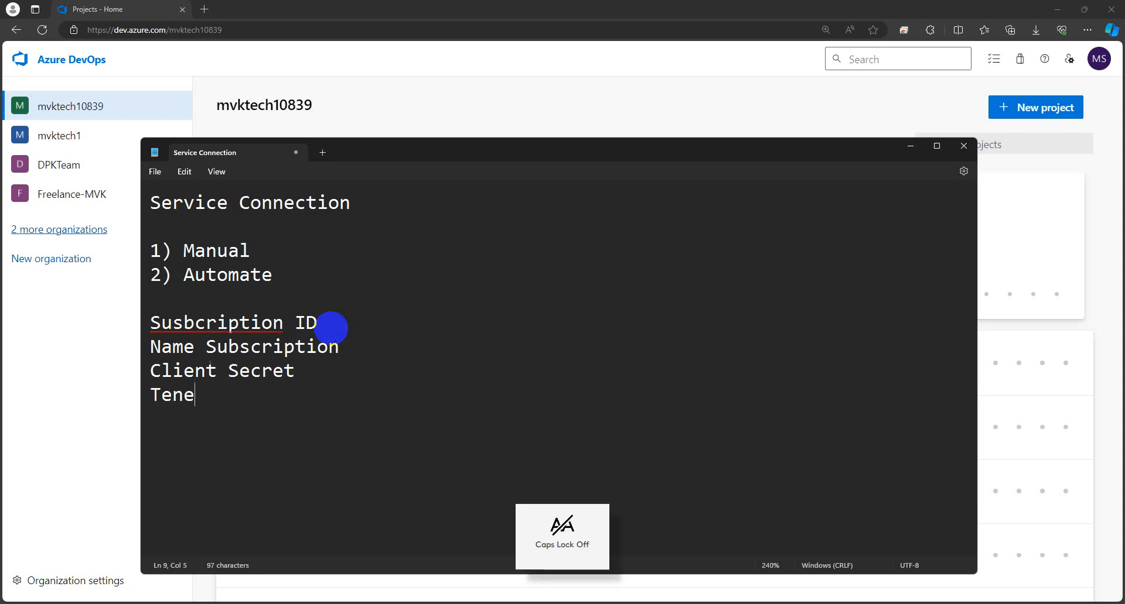
type("t")
key("Caps_Lock")
type("ID")
key("Caps_Lock")
Step: Highlight the four credential lines for review, then bring up the Azure portal
right_click(233, 324)
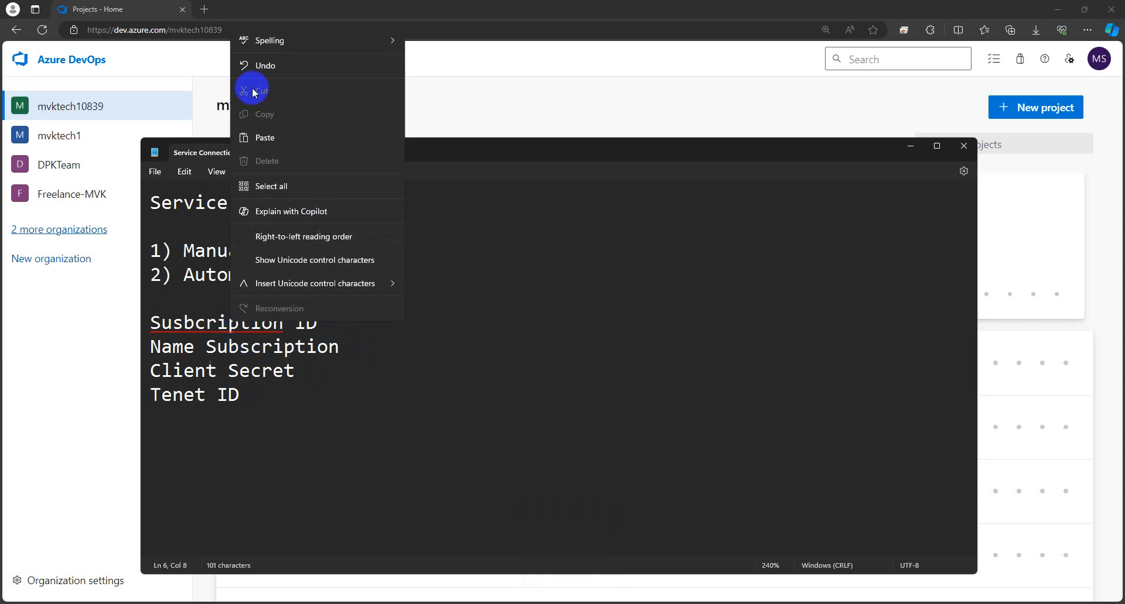
left_click(148, 389)
left_click_drag(238, 398, 135, 334)
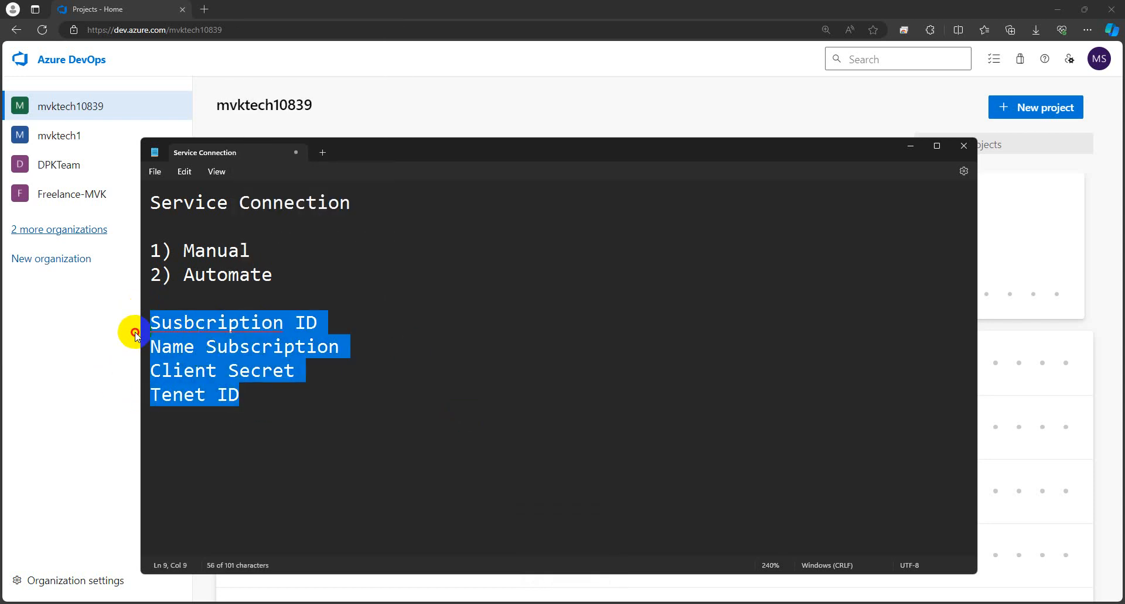
left_click_drag(261, 414, 145, 318)
left_click(286, 405)
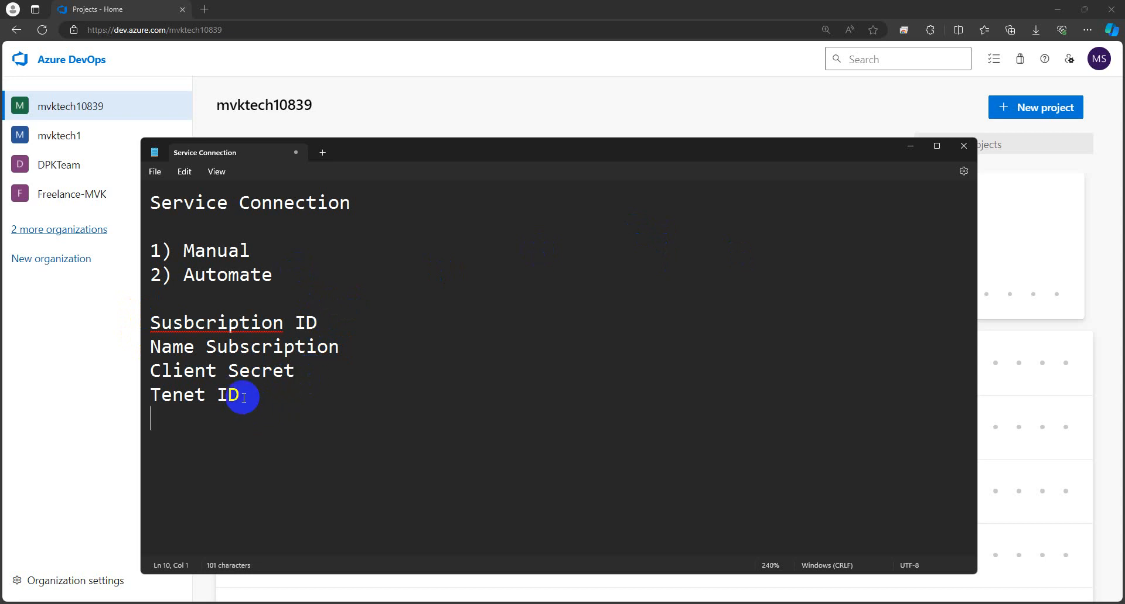
left_click_drag(243, 399, 154, 328)
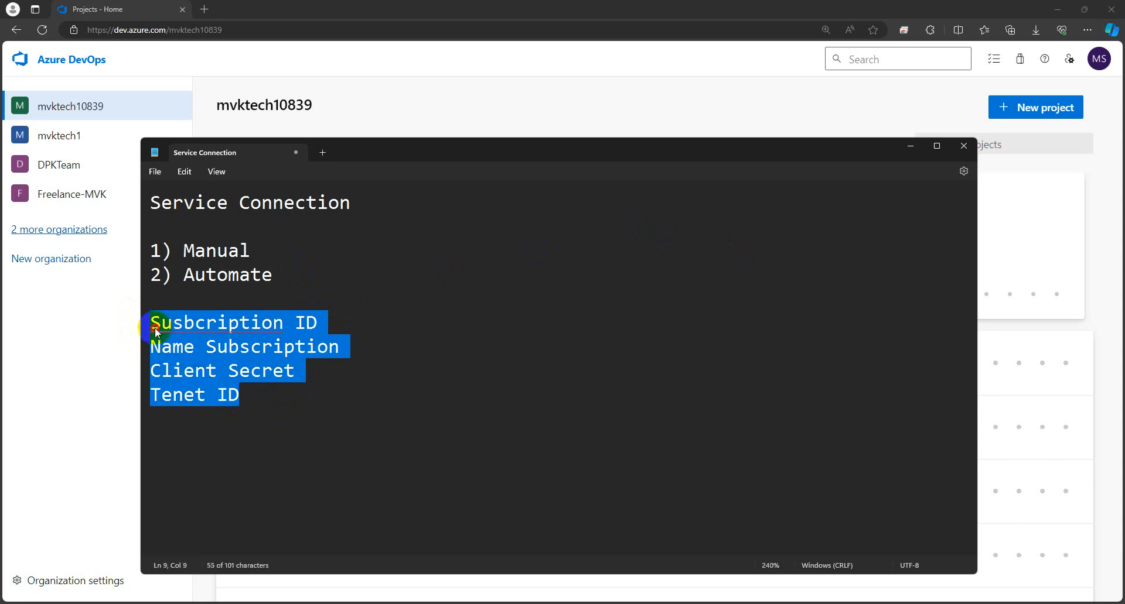
left_click(249, 397)
mouse_move(234, 598)
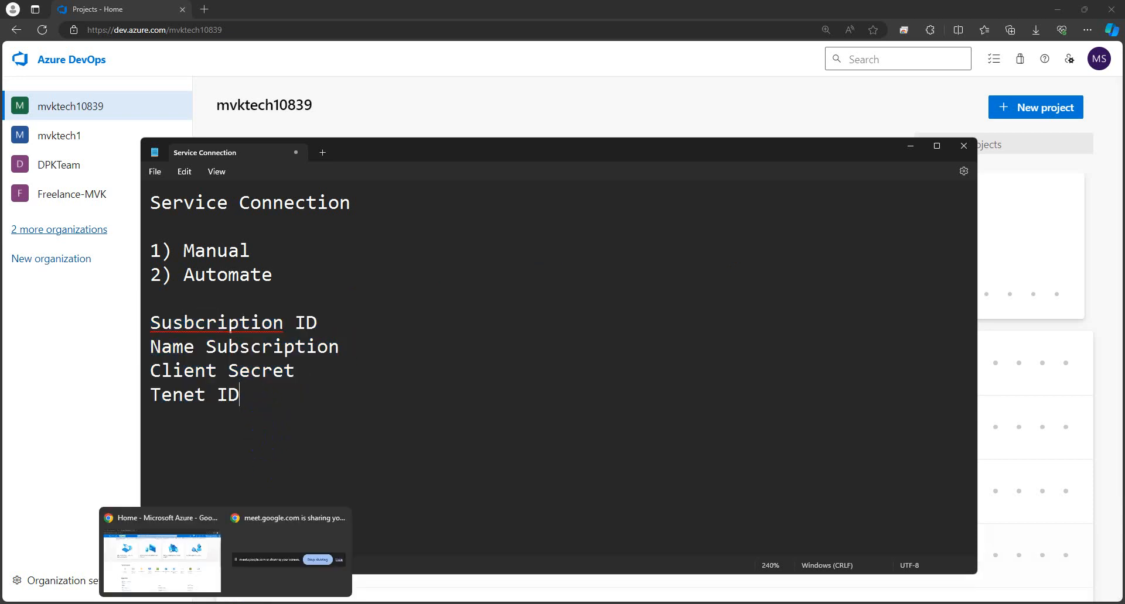
left_click(172, 550)
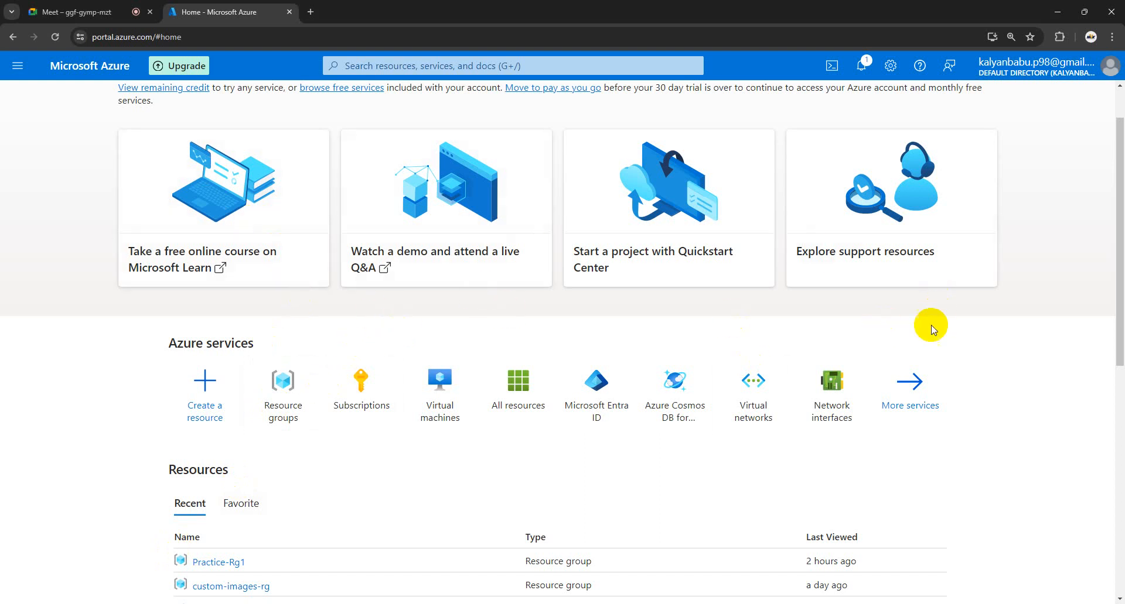
Step: Review the subscription lines in the notes, then open Subscriptions from the portal search
scroll(703, 312, "down", 2)
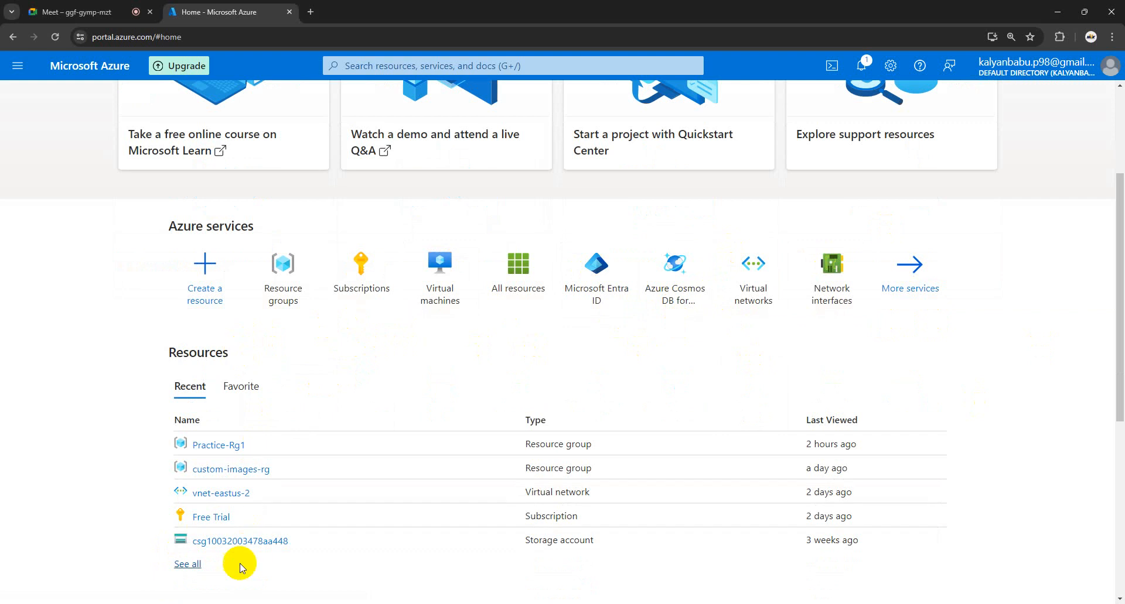
mouse_move(252, 603)
left_click(297, 570)
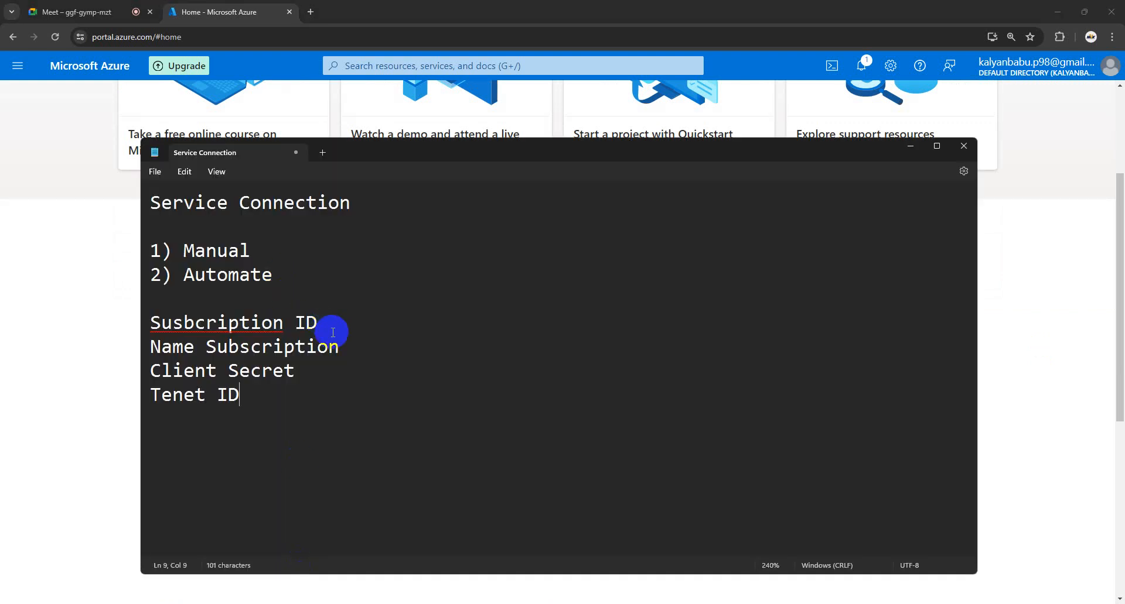
left_click_drag(328, 346, 145, 323)
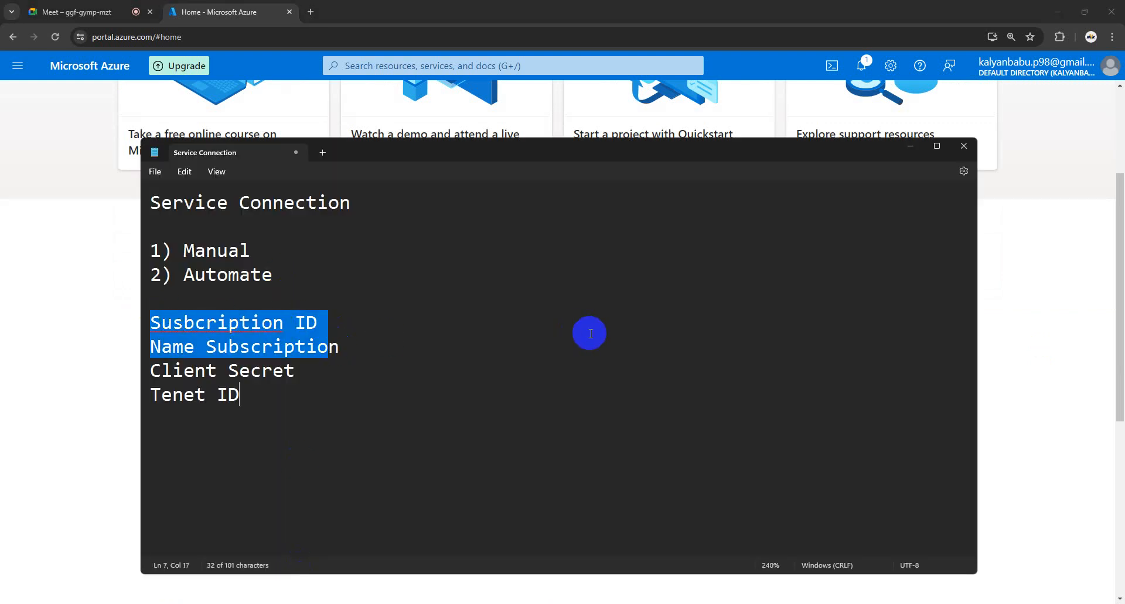
left_click(910, 146)
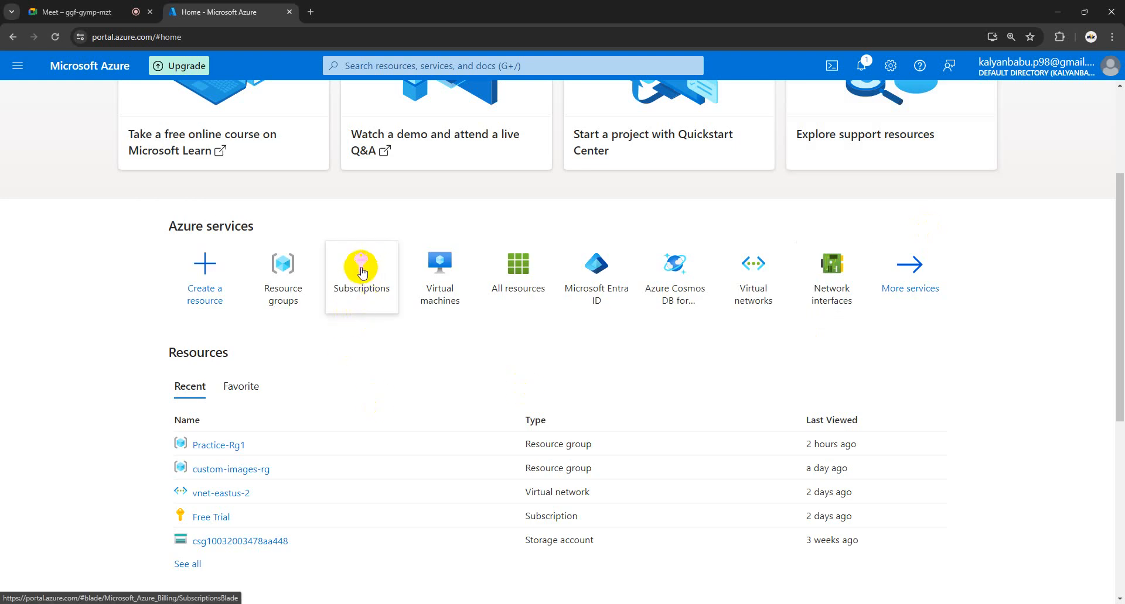
left_click(414, 63)
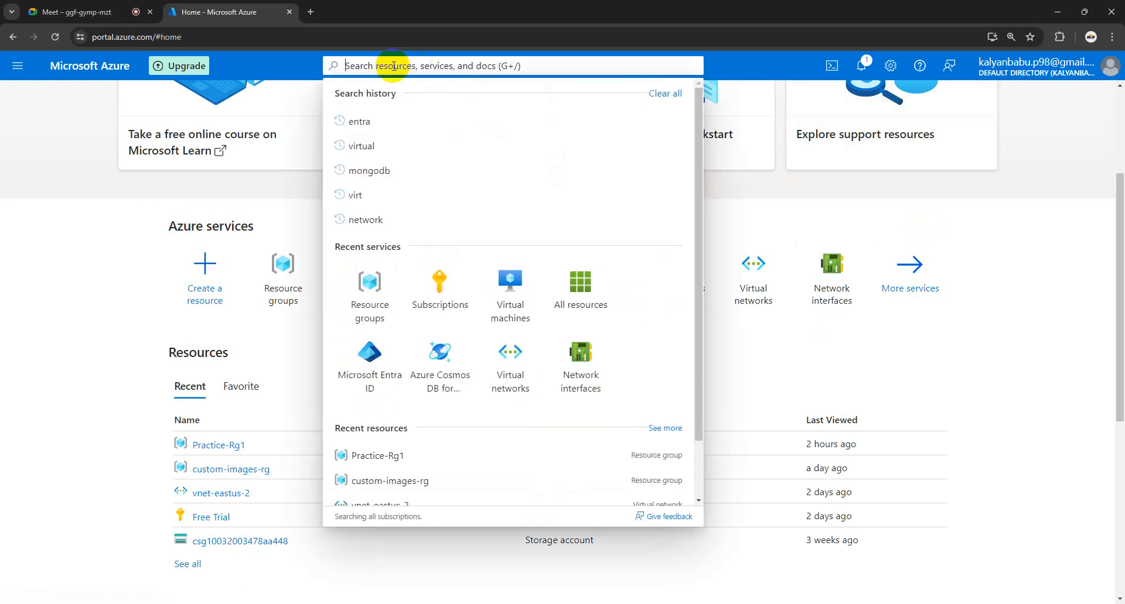
left_click(437, 297)
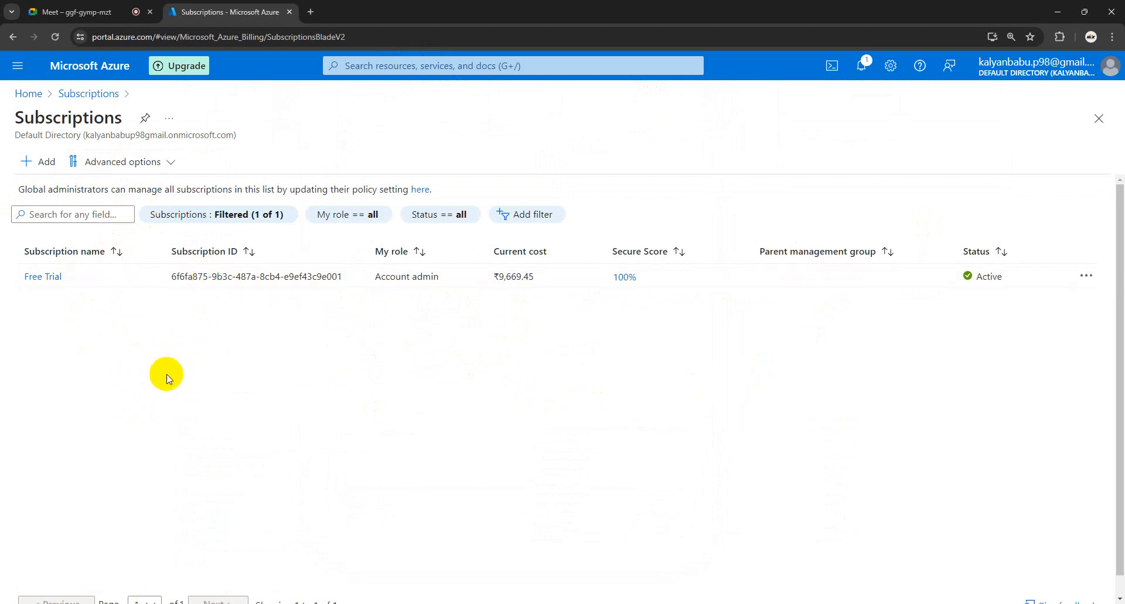
Step: Open the Free Trial subscription and copy its Subscription ID from Essentials
left_click(47, 278)
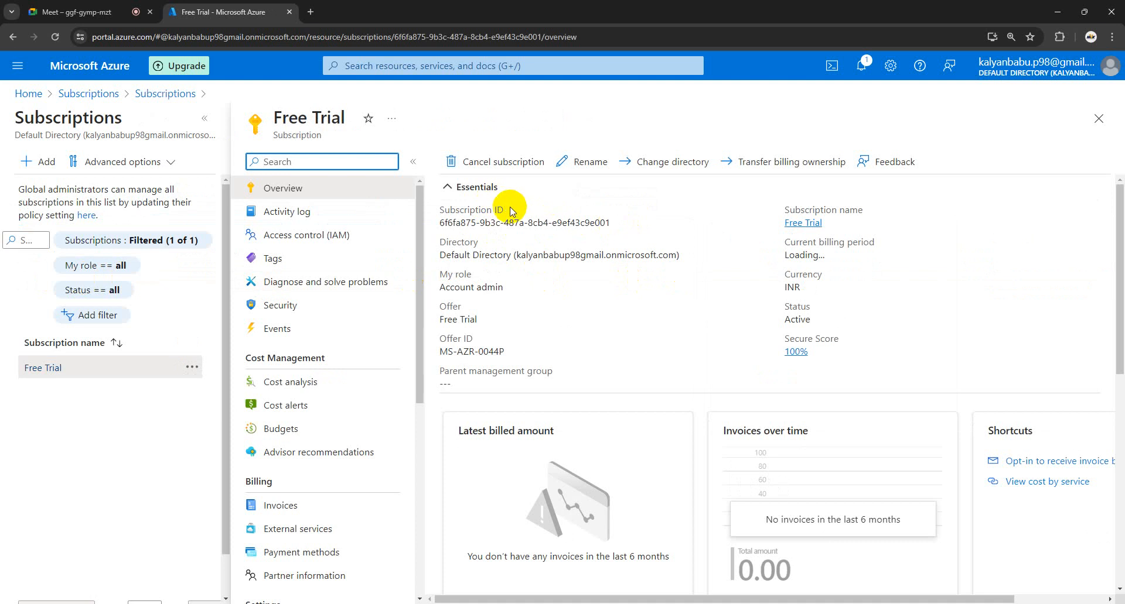
left_click_drag(504, 210, 434, 212)
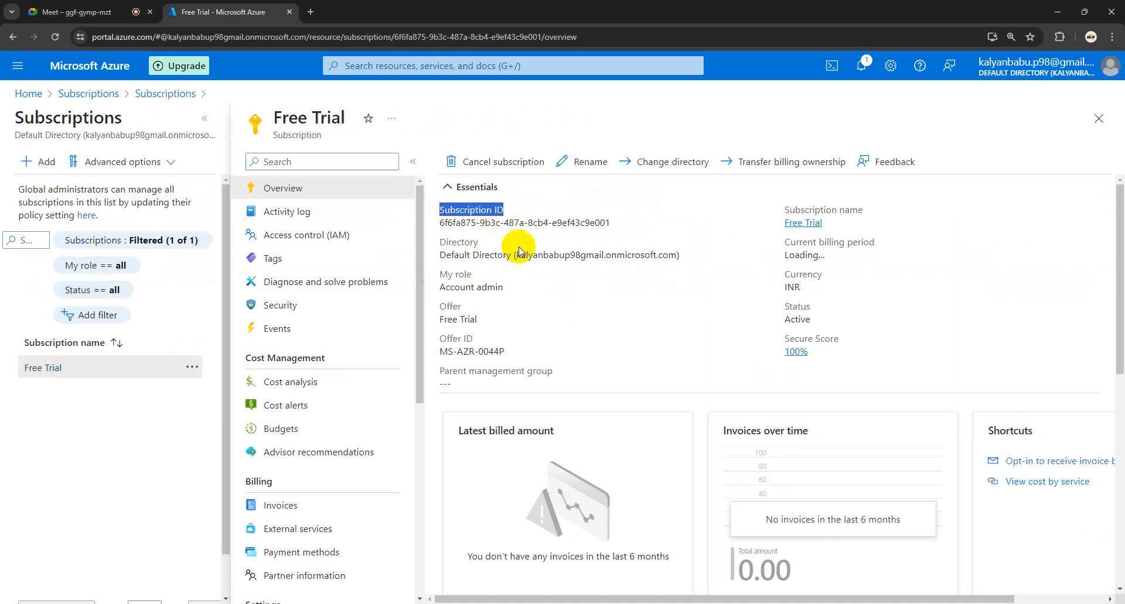
left_click(587, 309)
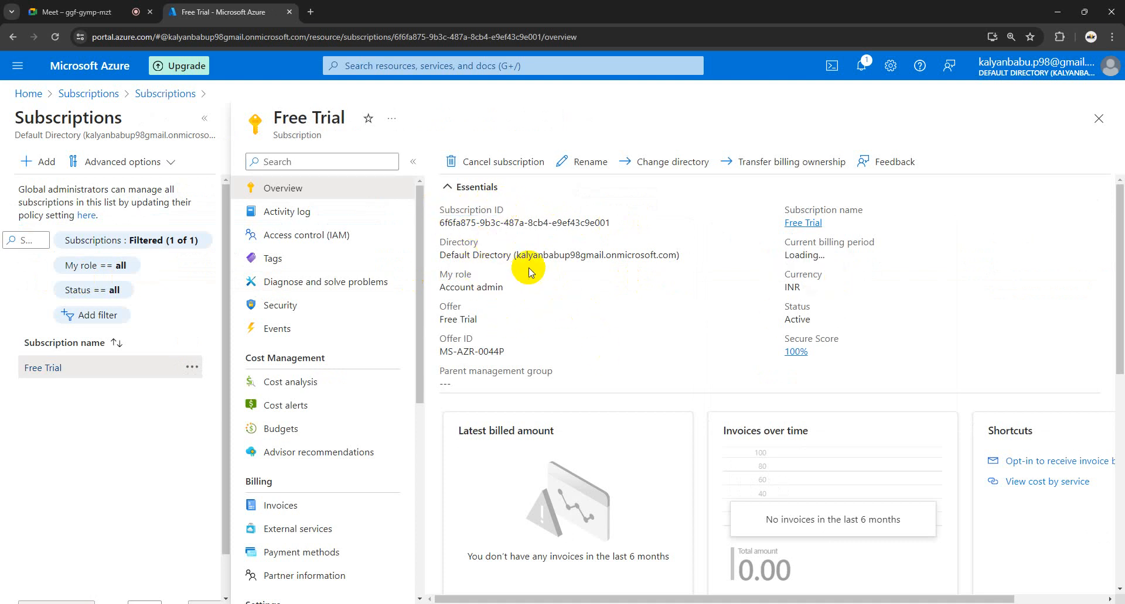
left_click_drag(347, 119, 263, 121)
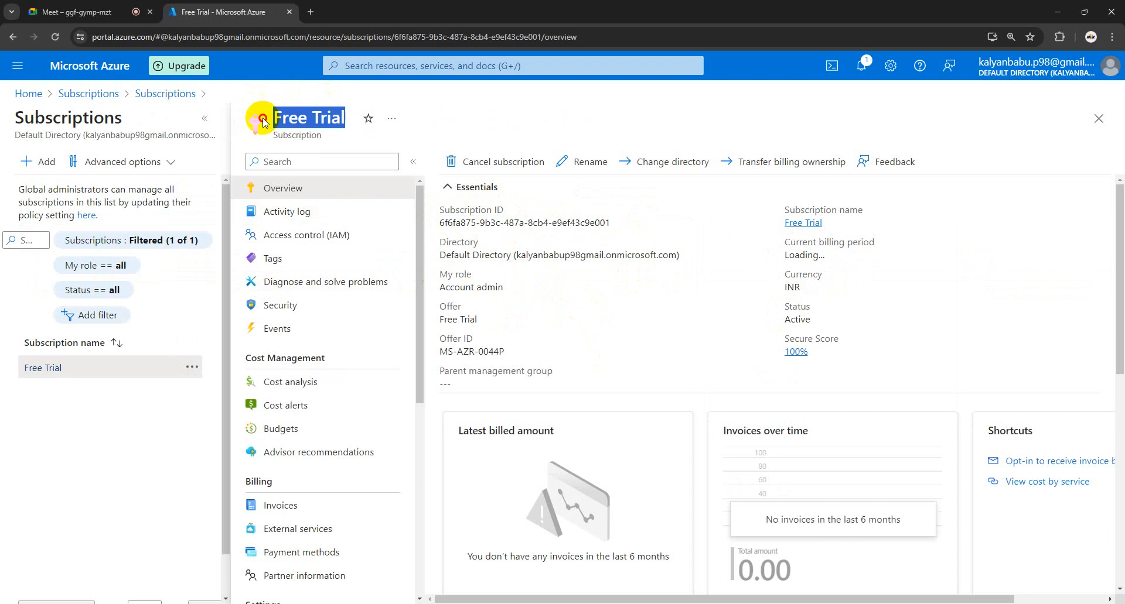
left_click(580, 322)
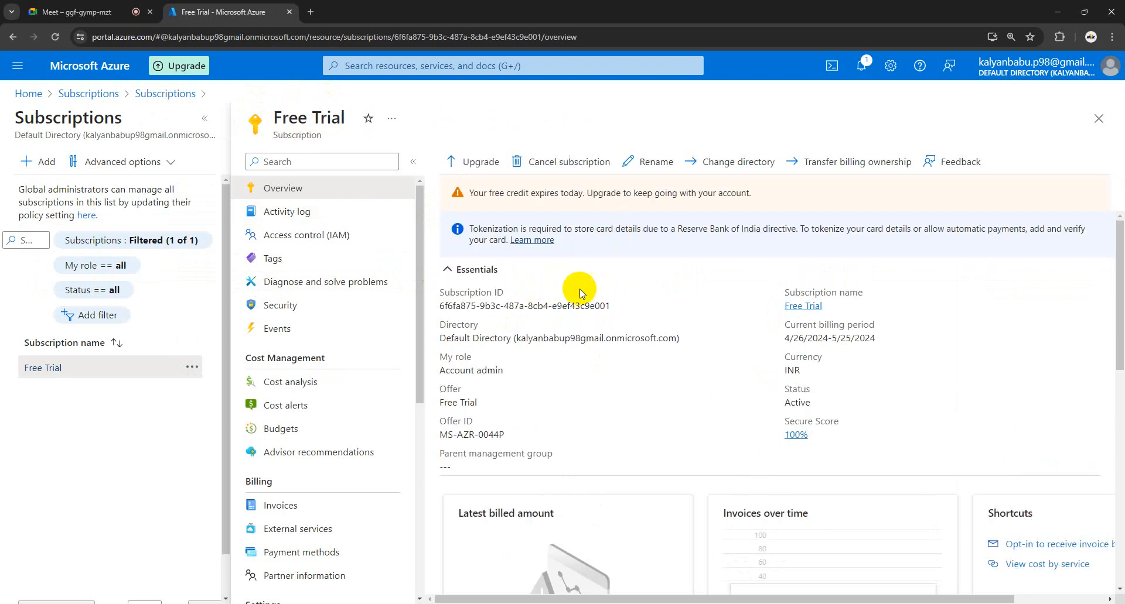
mouse_move(550, 307)
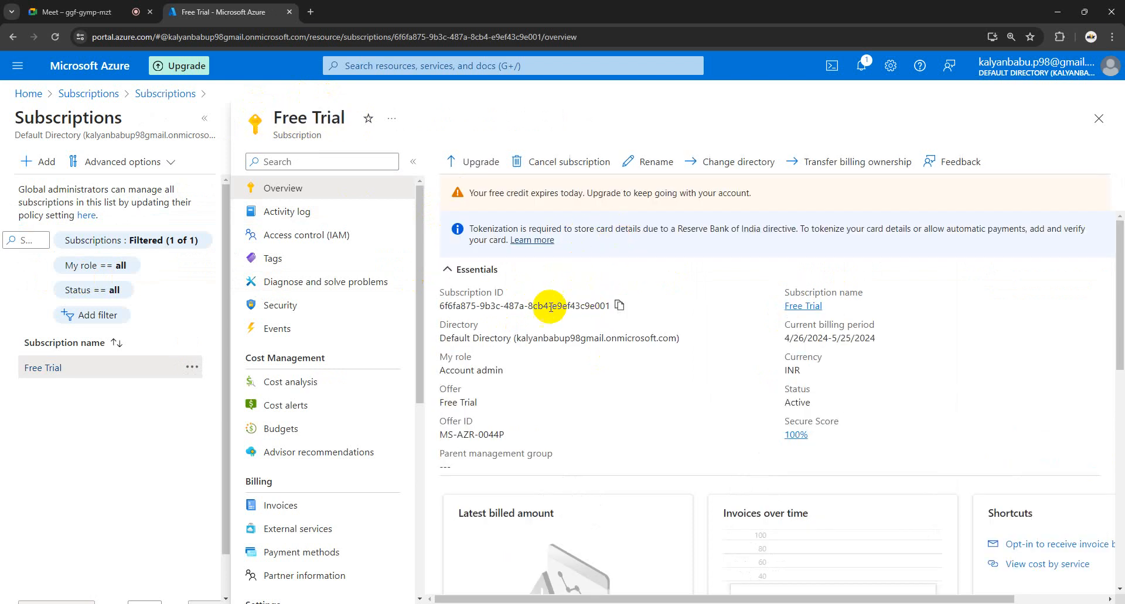
left_click(619, 307)
mouse_move(252, 603)
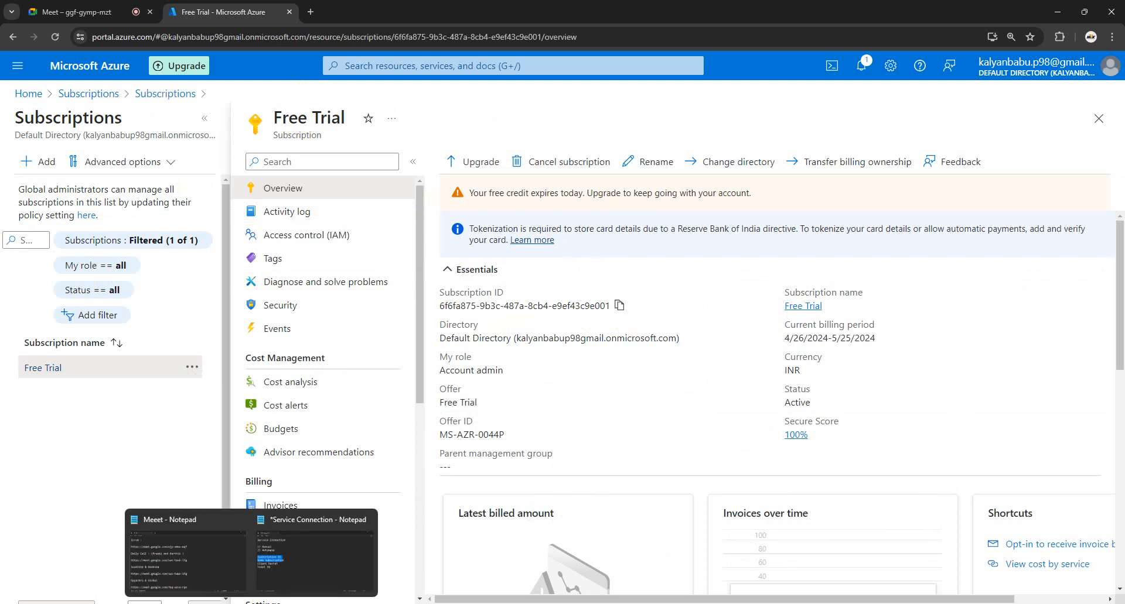
left_click(290, 571)
Step: Paste the subscription ID after 'Susbcription ID' and 'Free Trial' after 'Name Subscription'
left_click(358, 321)
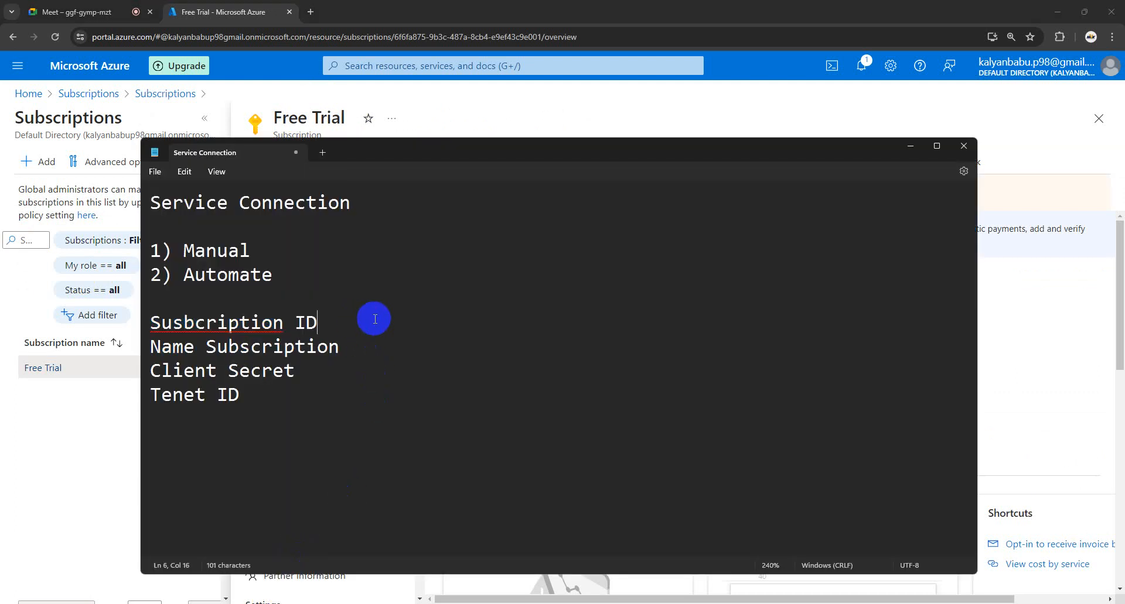
key("Tab")
key("ctrl+v")
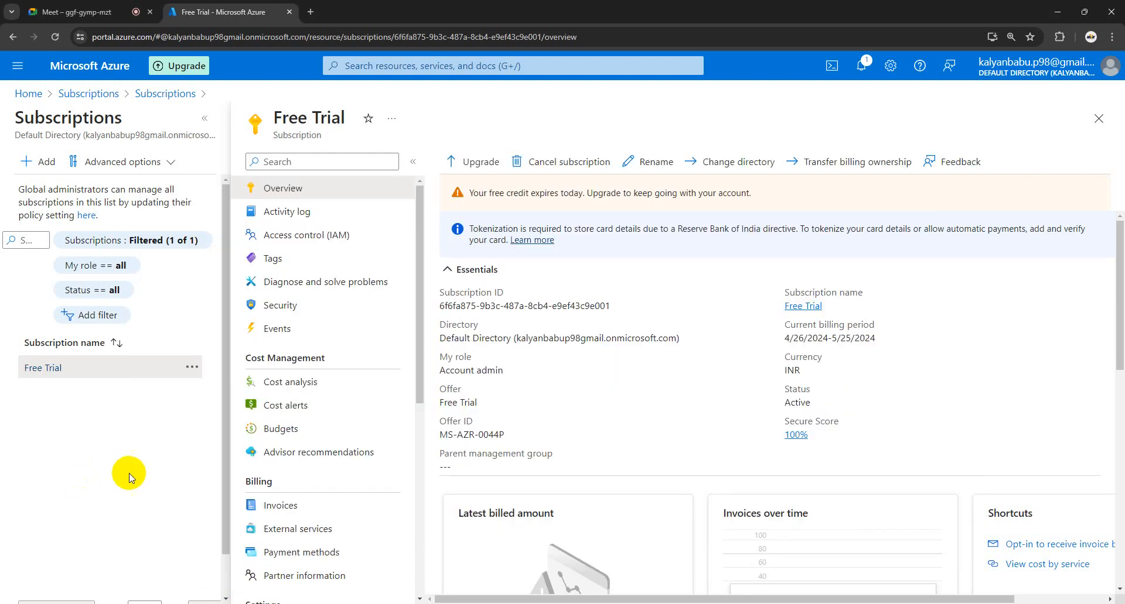
left_click(82, 479)
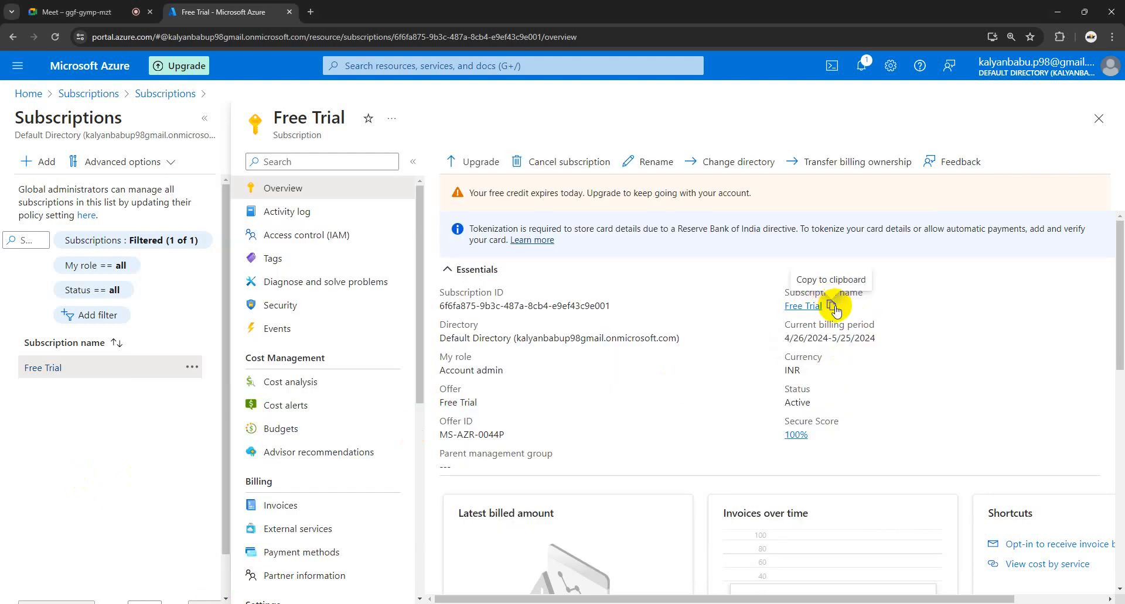
left_click(832, 305)
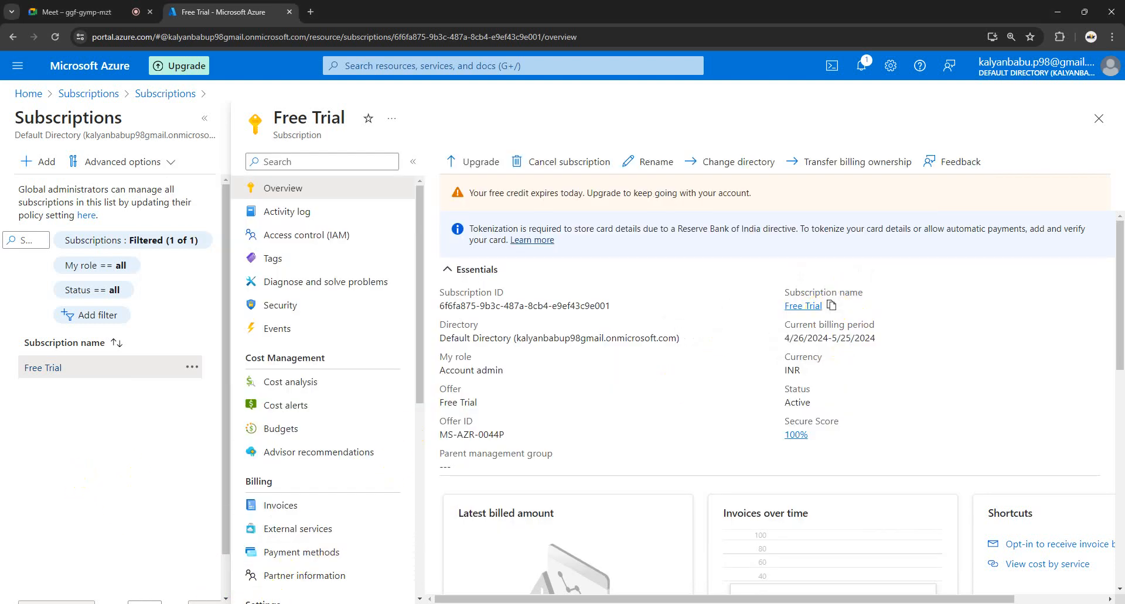
mouse_move(251, 603)
left_click(314, 545)
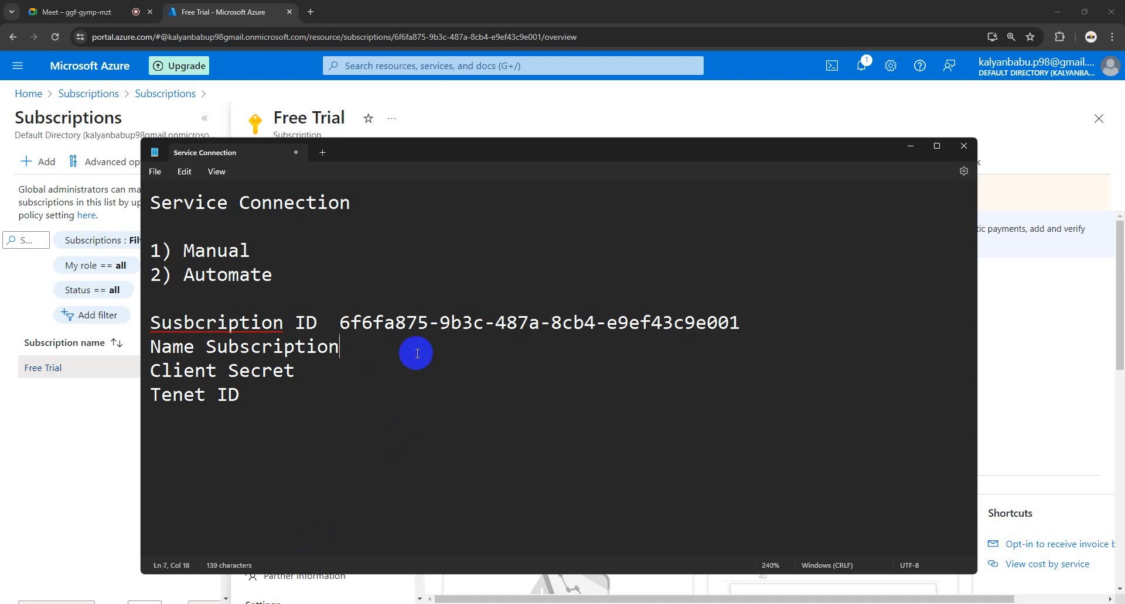
key("ctrl+v")
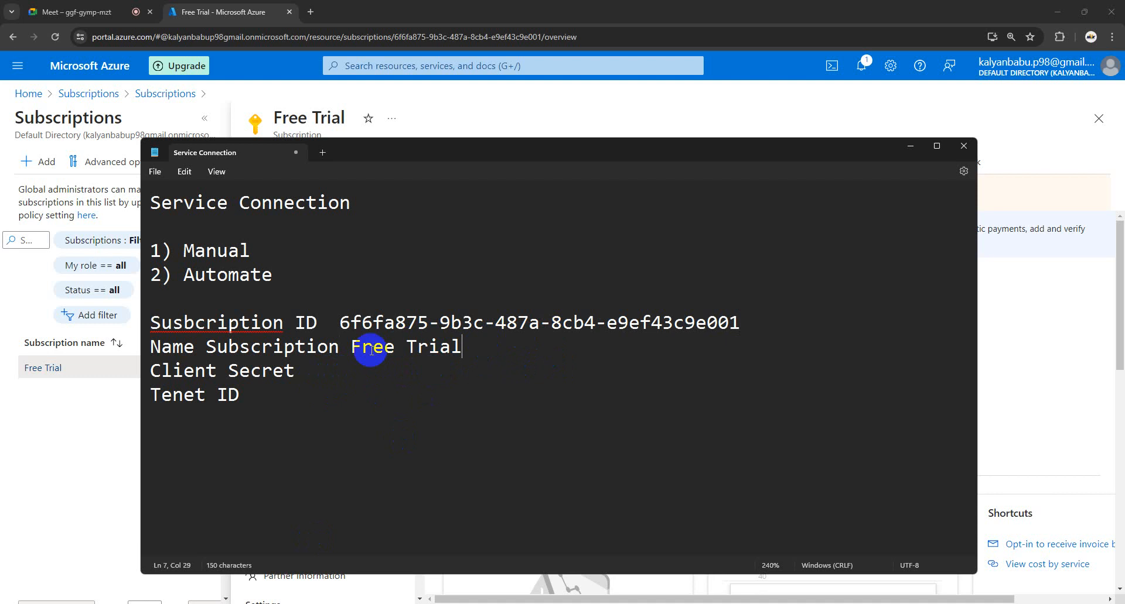
Step: Highlight the still-empty Client Secret and Tenet ID lines in the notes
left_click(113, 411)
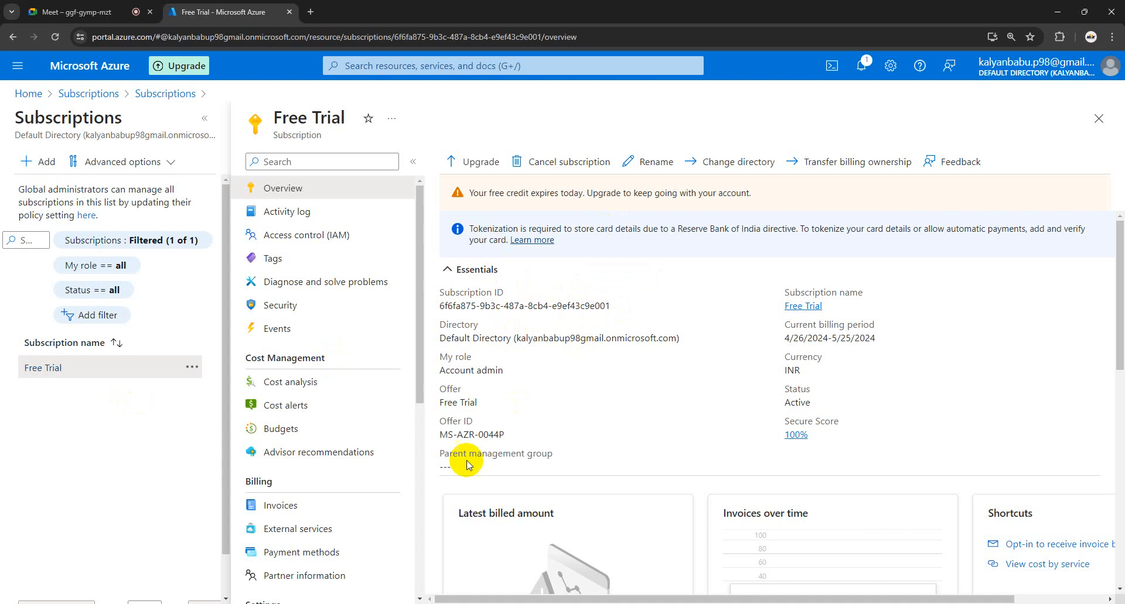
mouse_move(252, 603)
left_click(288, 564)
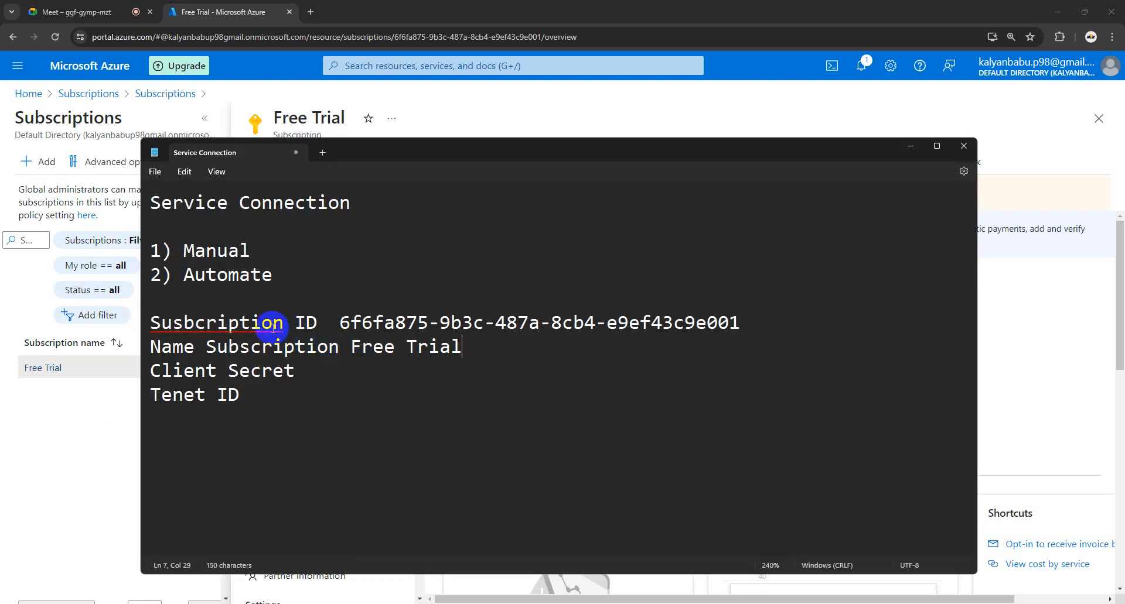
left_click_drag(242, 396, 143, 370)
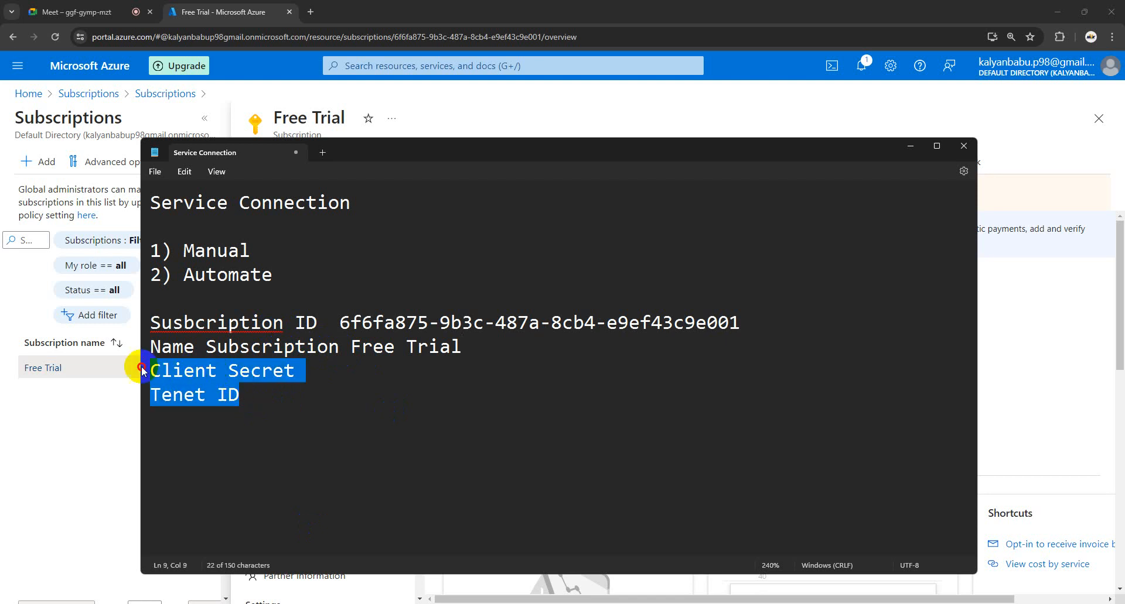
left_click(256, 400)
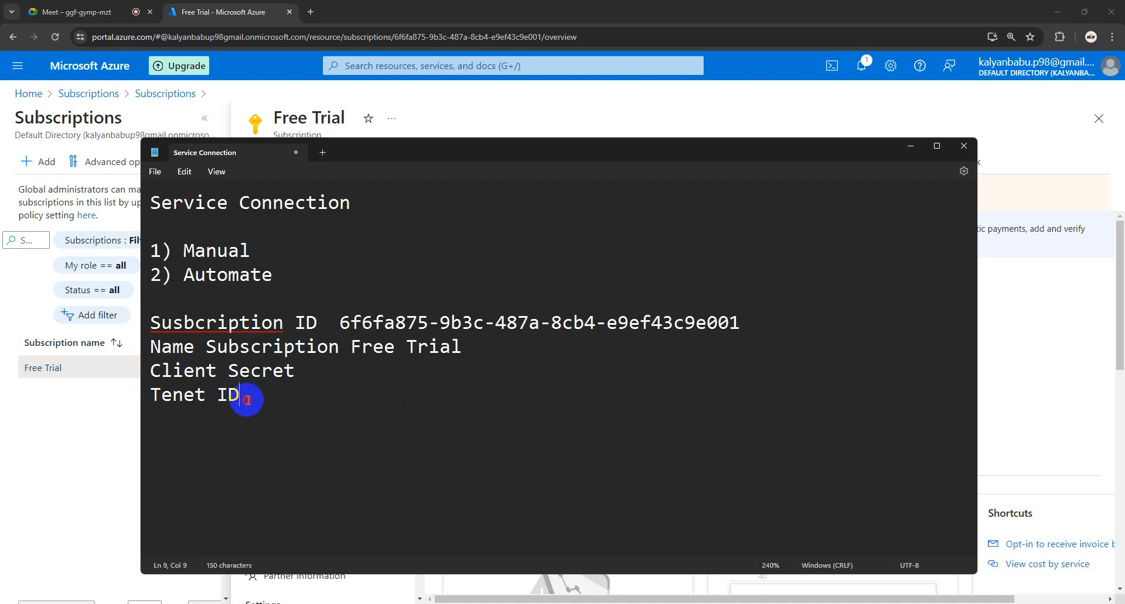
left_click_drag(247, 400, 144, 368)
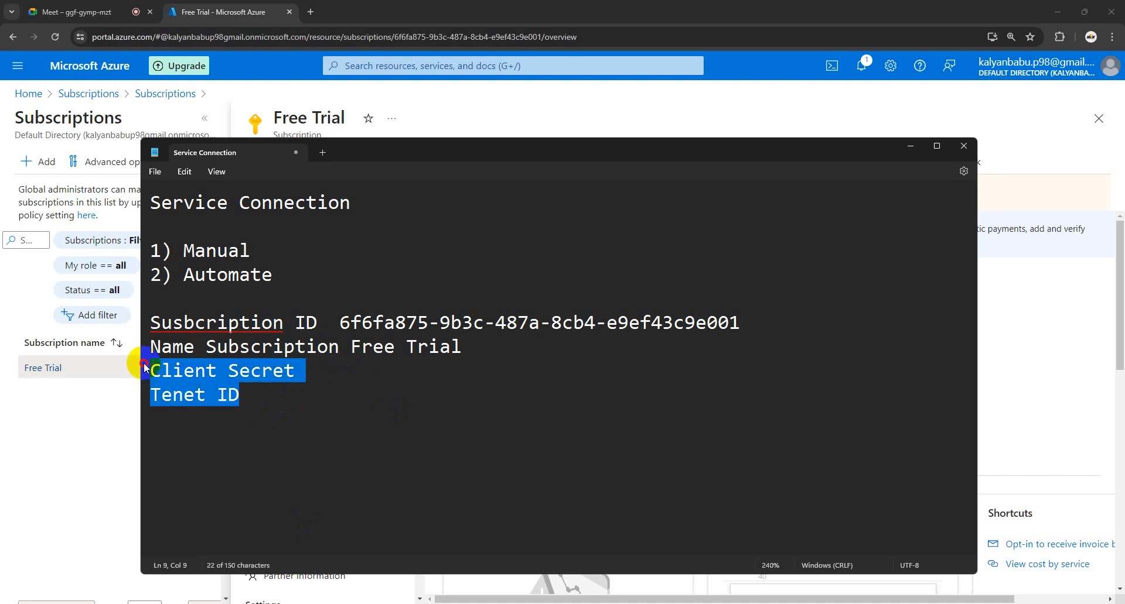
left_click(276, 395)
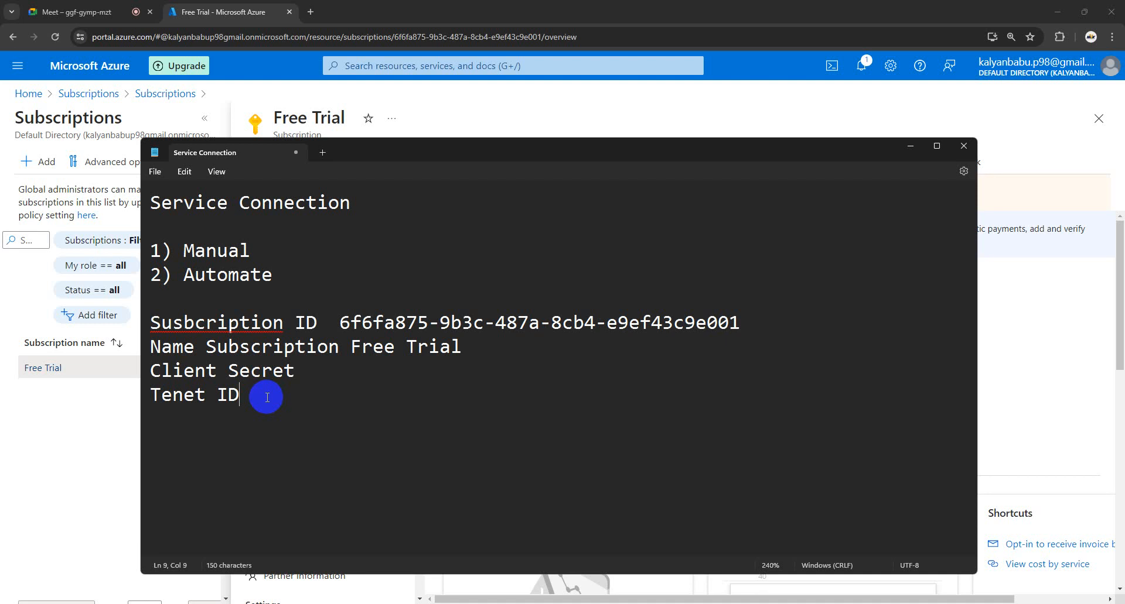
Step: Search 'app regi', open App registrations, show All applications and start a New registration
left_click(114, 421)
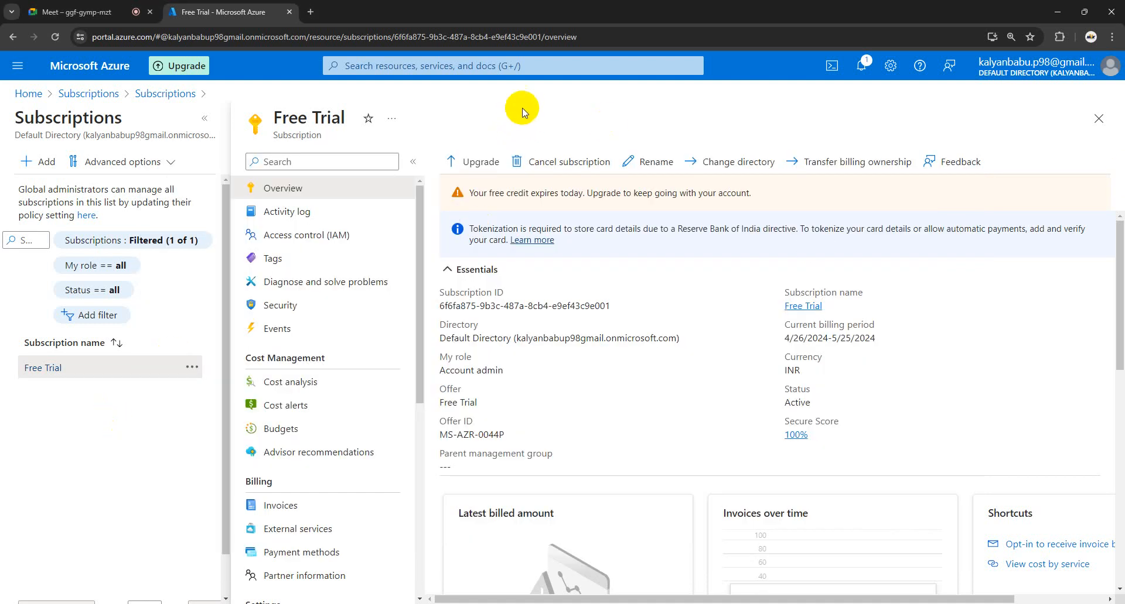
left_click(545, 66)
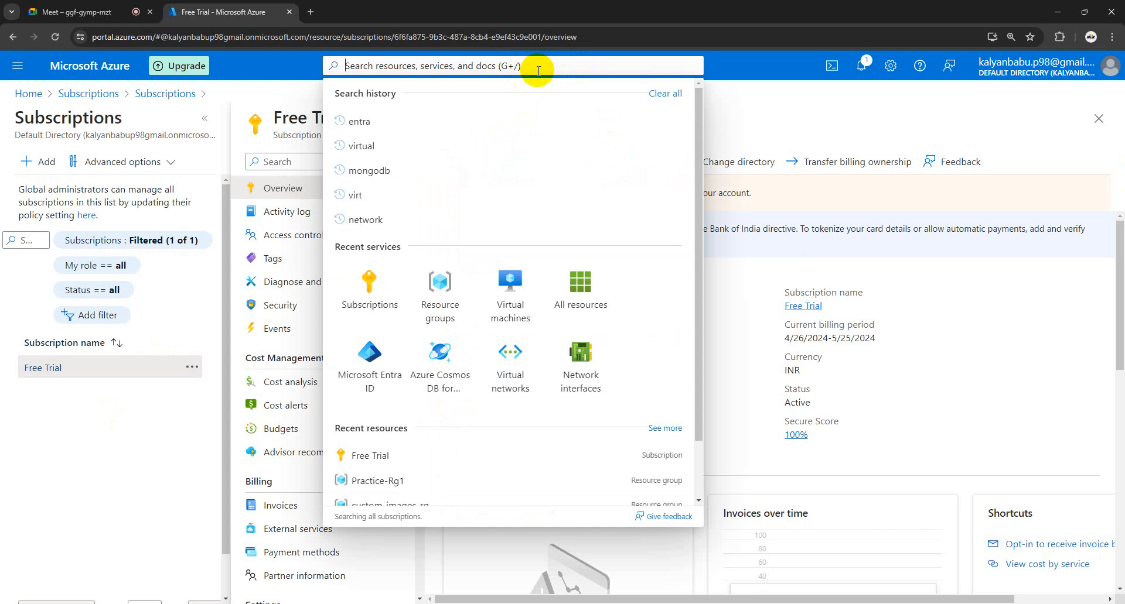
type("app regi")
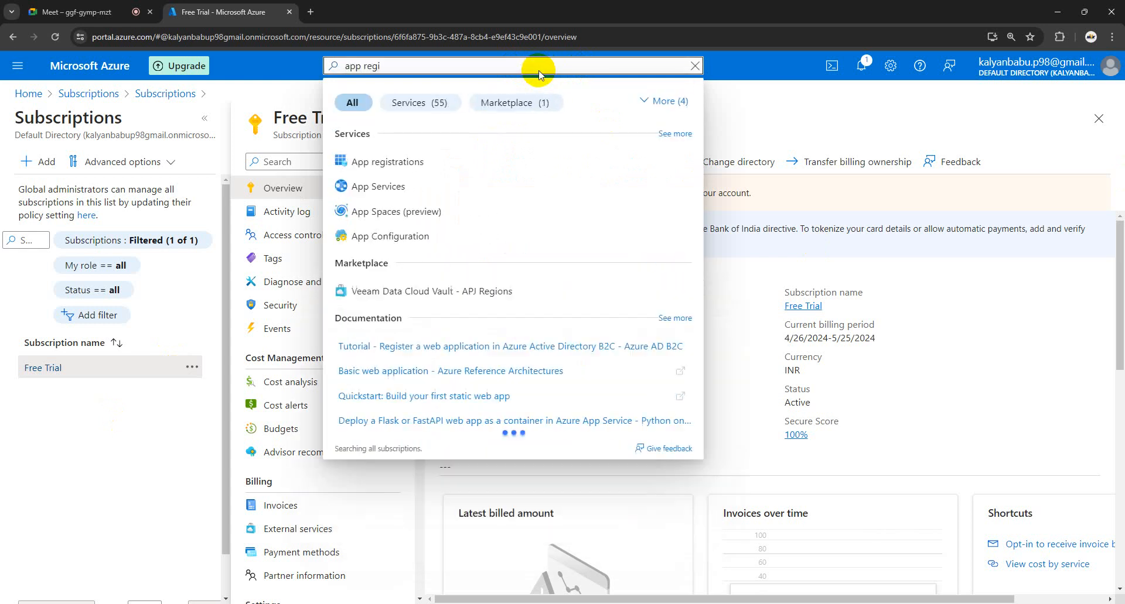
left_click(383, 167)
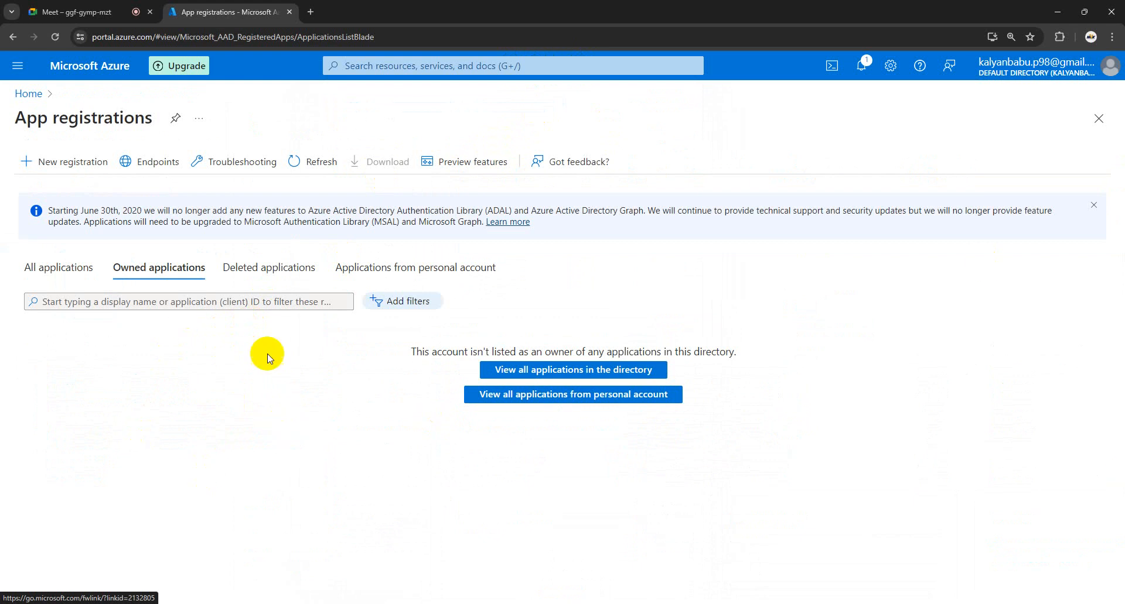
left_click(51, 268)
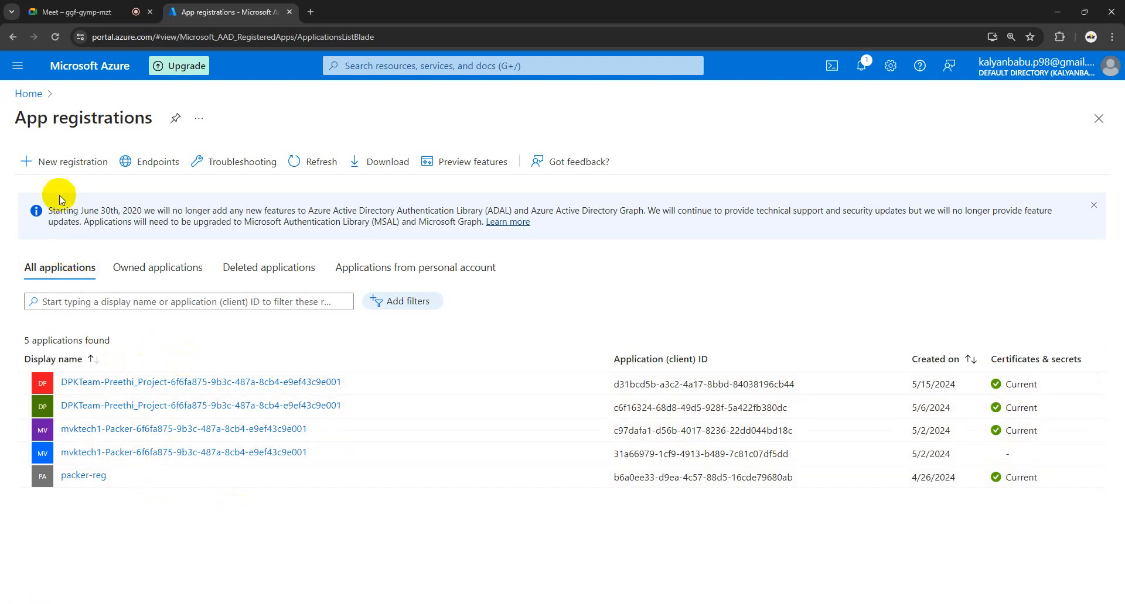
left_click(54, 166)
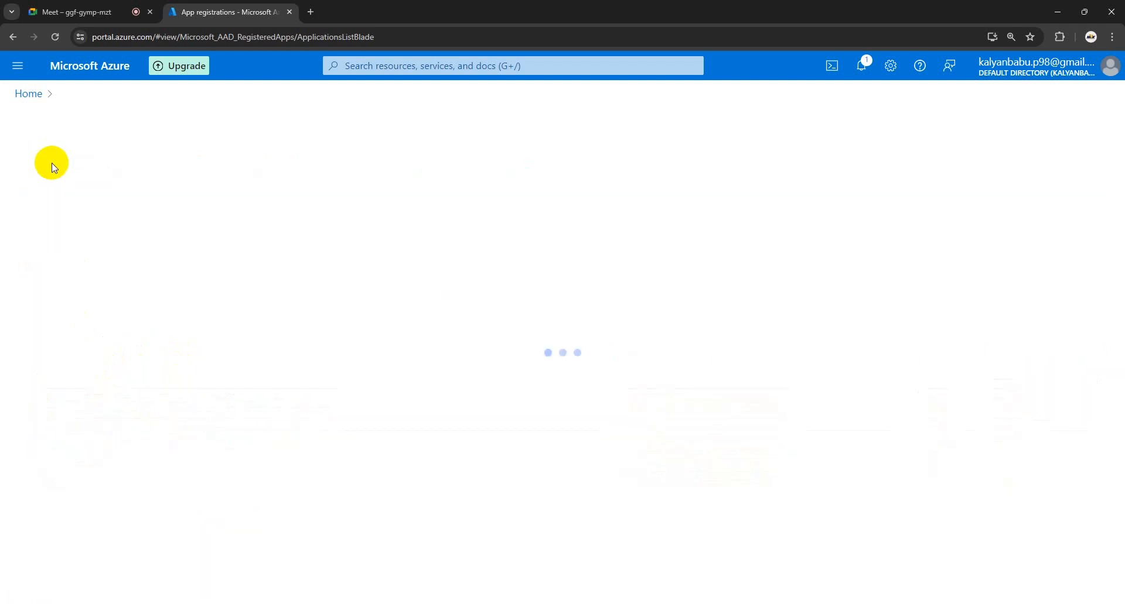
Step: Name the app 'Practice-Service_Connection', keep the single-tenant option, and register it
left_click(101, 213)
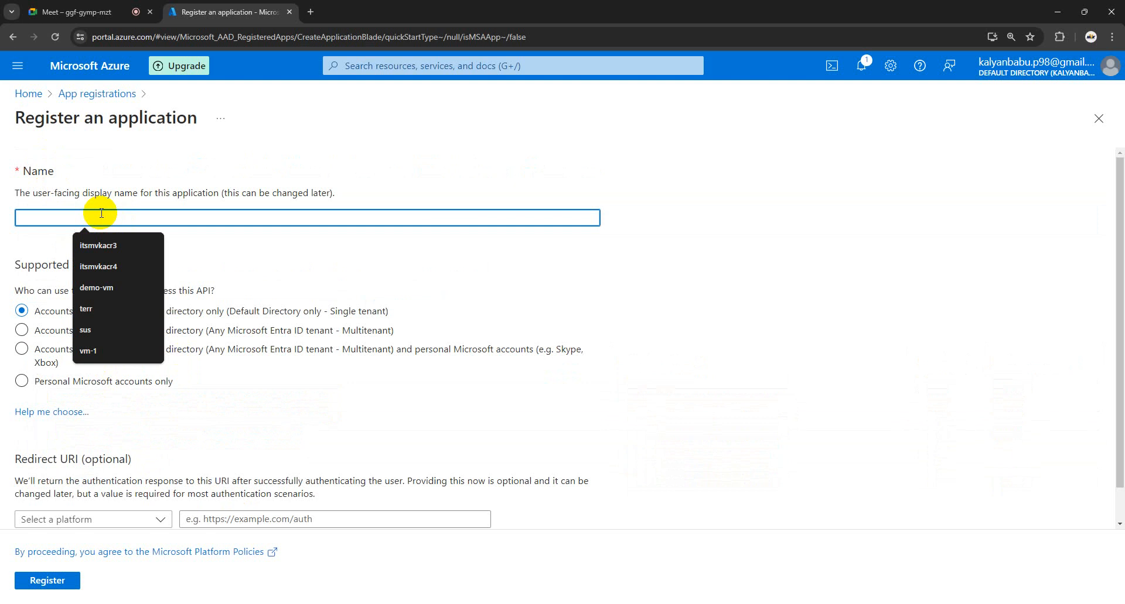
type("P")
key("Caps_Lock")
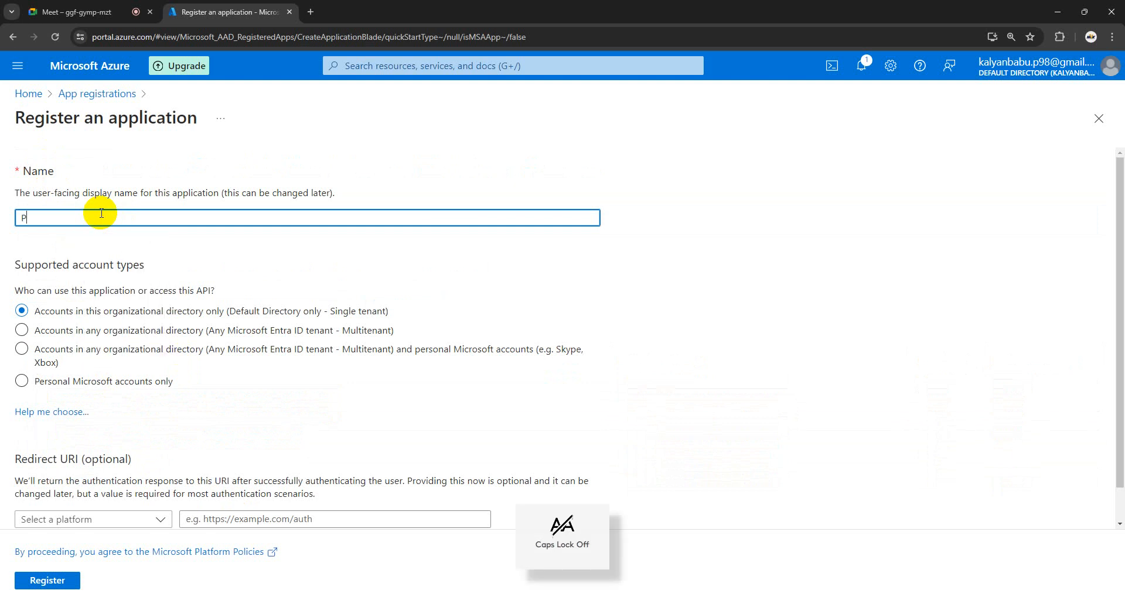
type("ractice-")
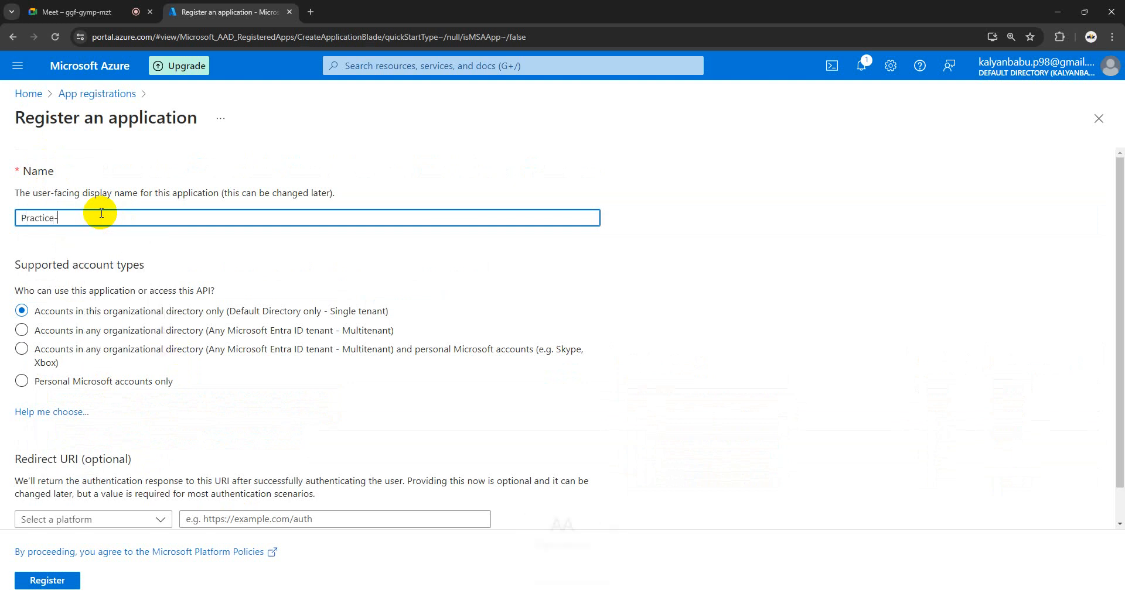
key("Caps_Lock")
type("Service_Connection")
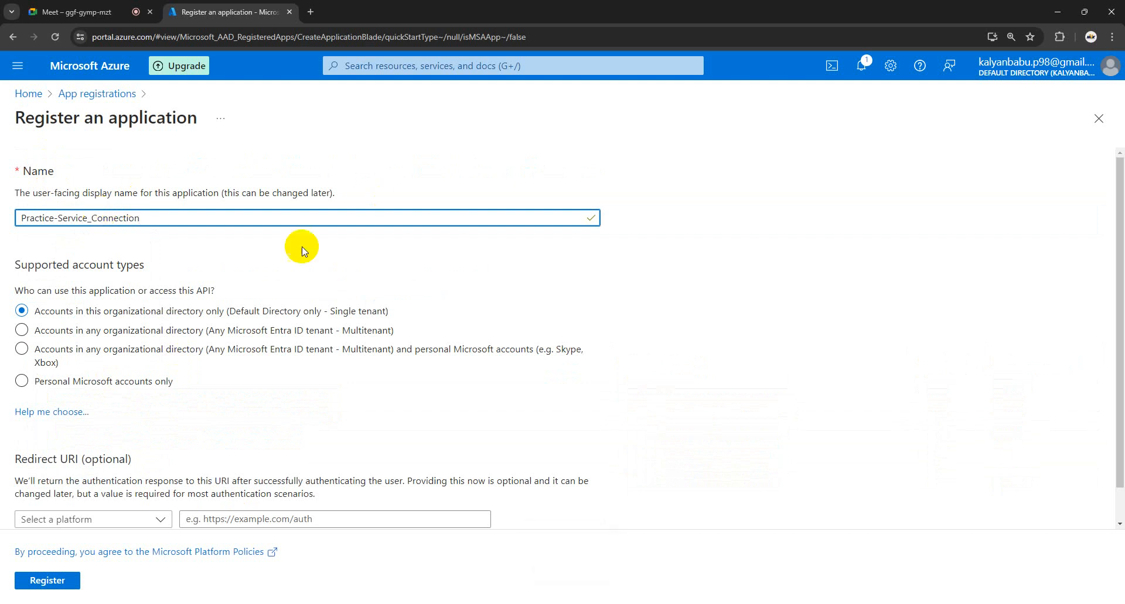
left_click(248, 218)
scroll(297, 321, "down", 1)
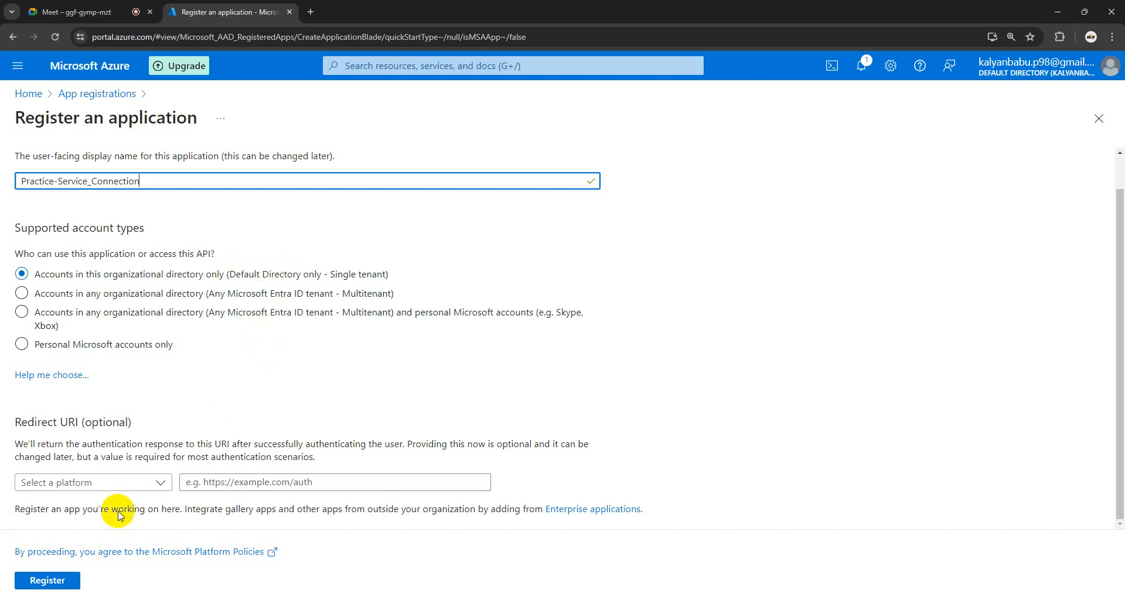
left_click(49, 582)
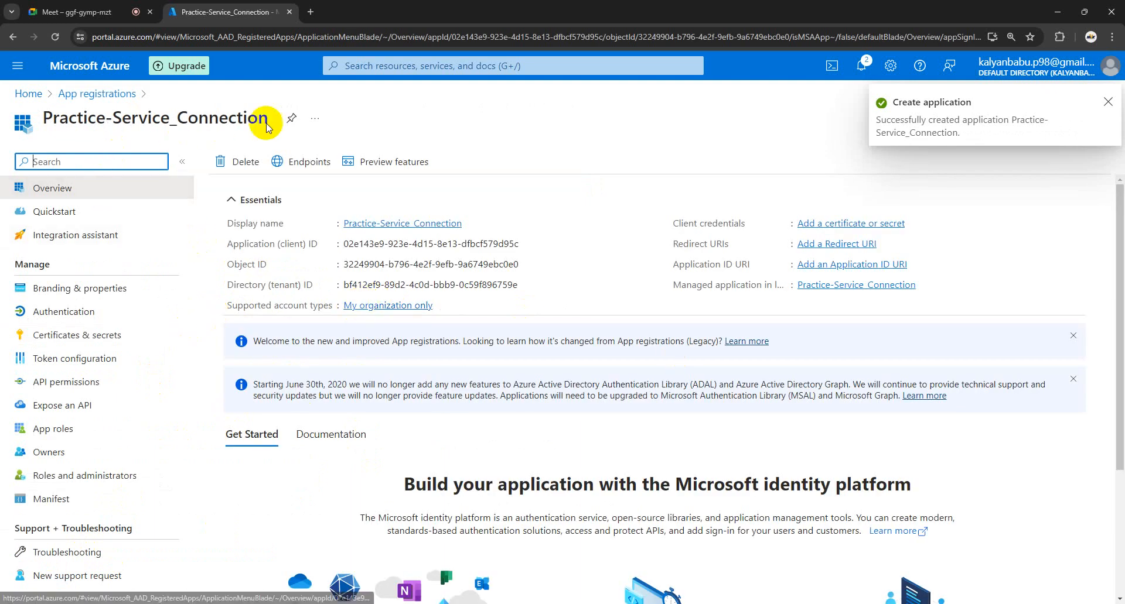
Step: Insert a blank line after the Free Trial entry in the notes
left_click_drag(275, 118, 47, 121)
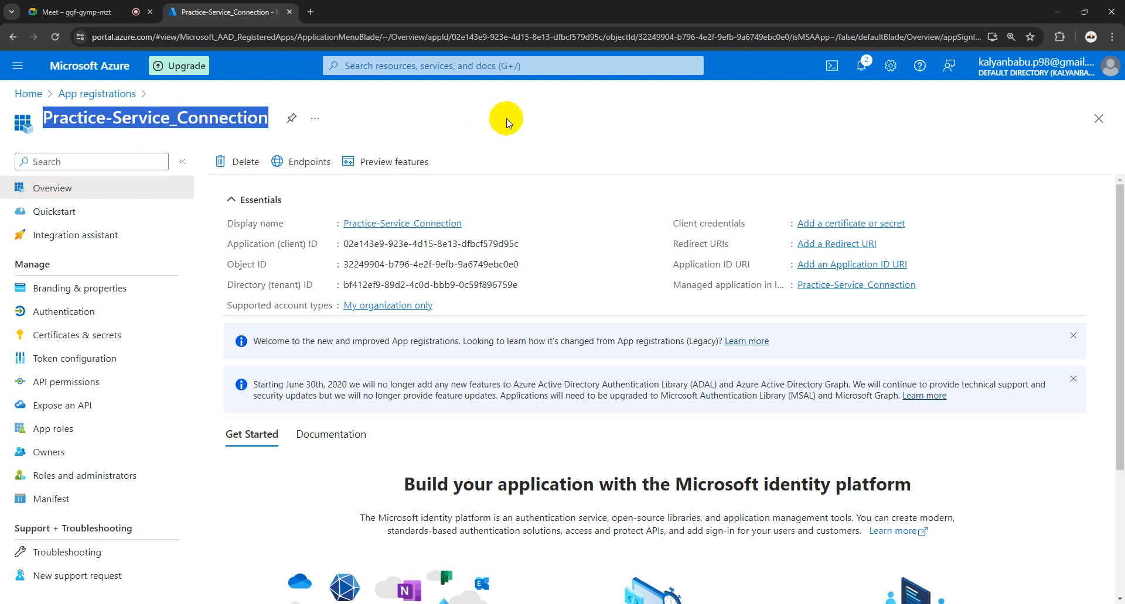
mouse_move(251, 603)
left_click(287, 579)
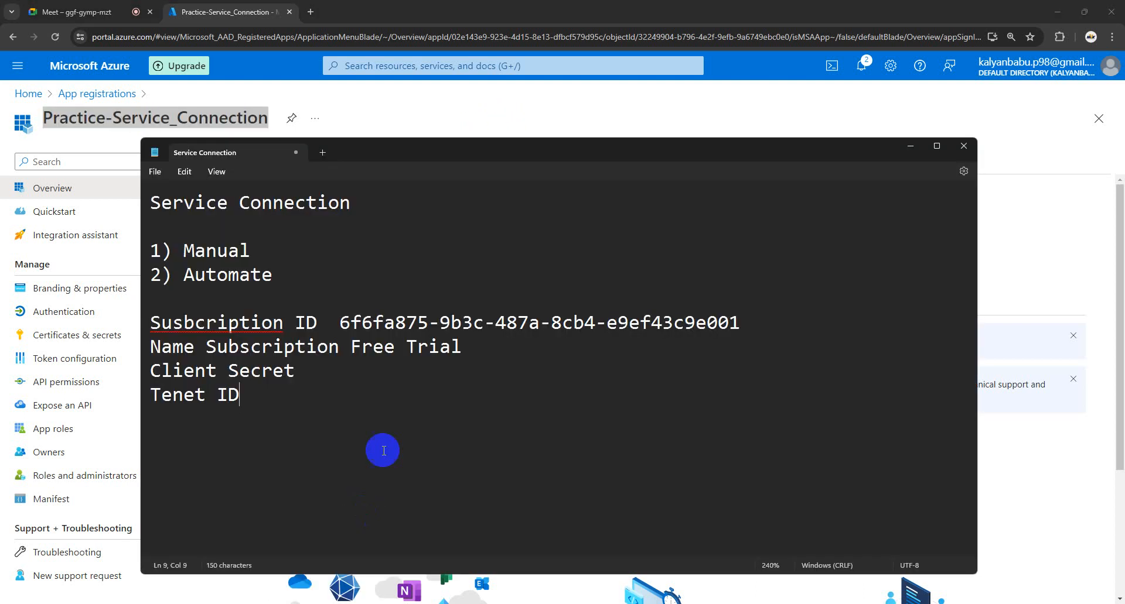
left_click(485, 355)
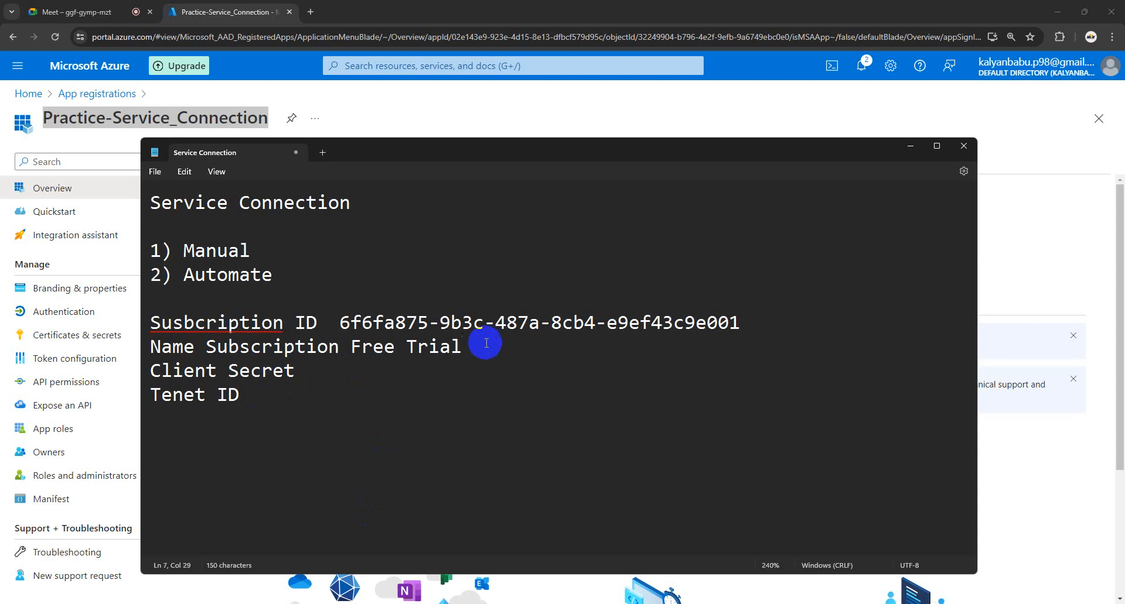
key("Return")
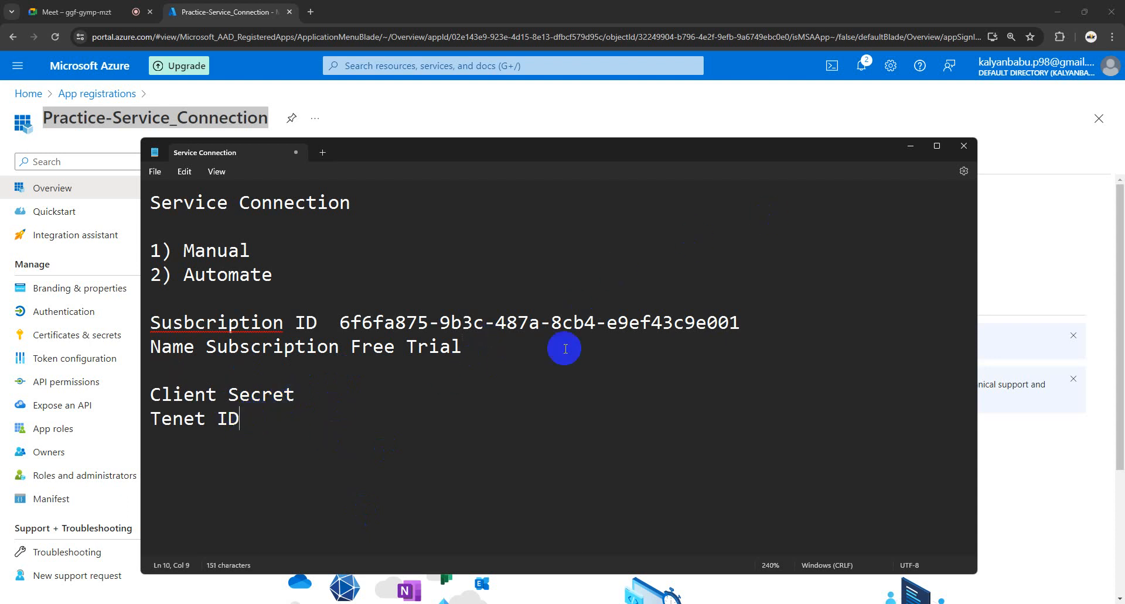
left_click(916, 153)
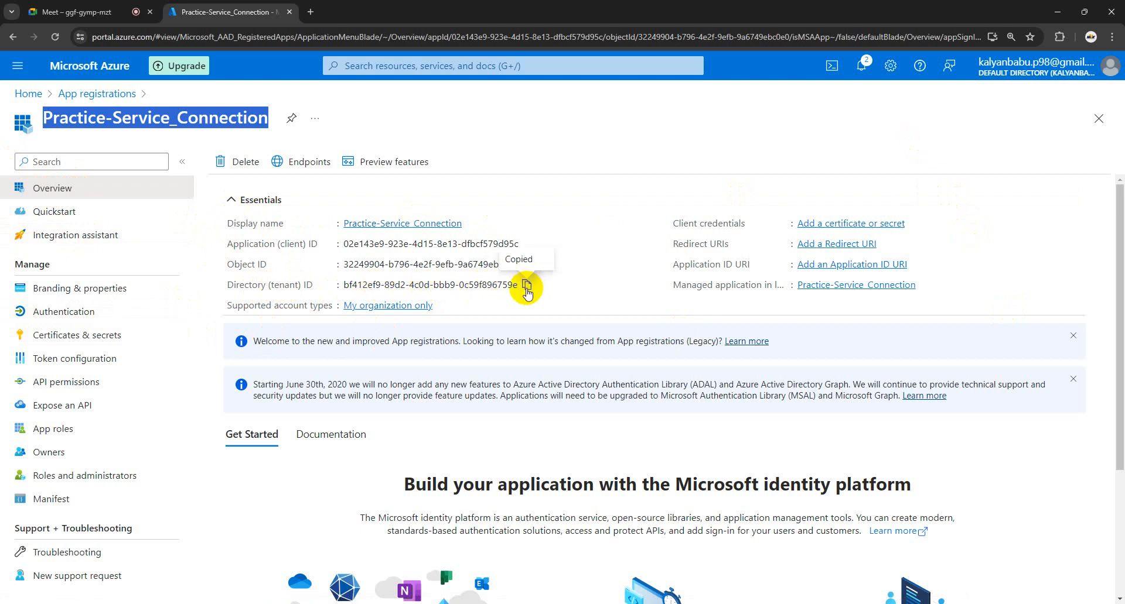
Step: Paste the Directory (tenant) ID after 'Tenet ID' and add a 'Client ID' line
left_click(268, 601)
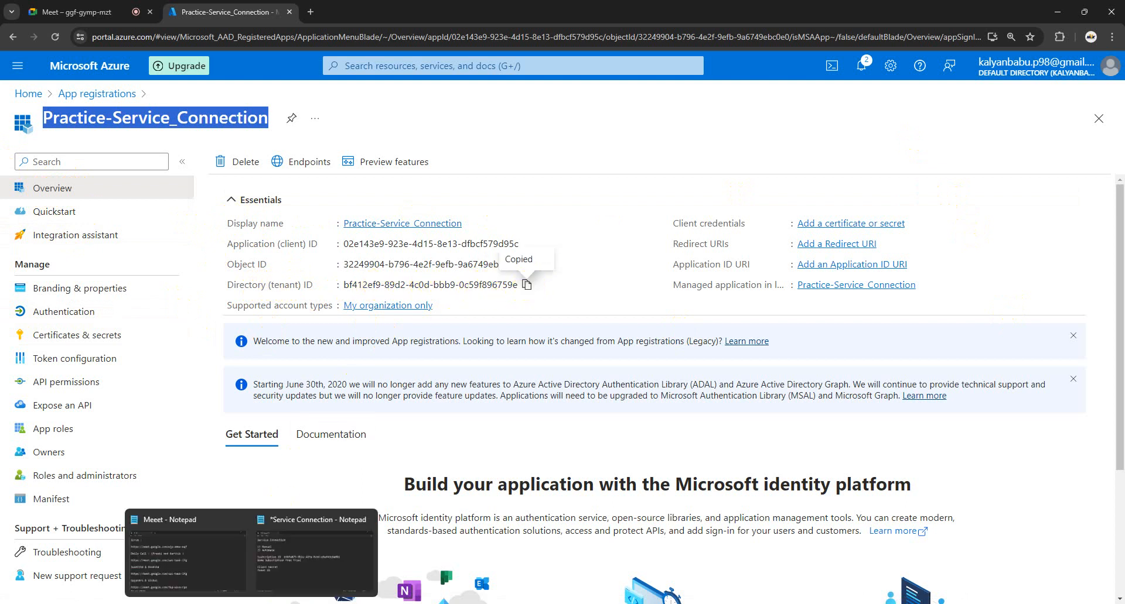
left_click(312, 561)
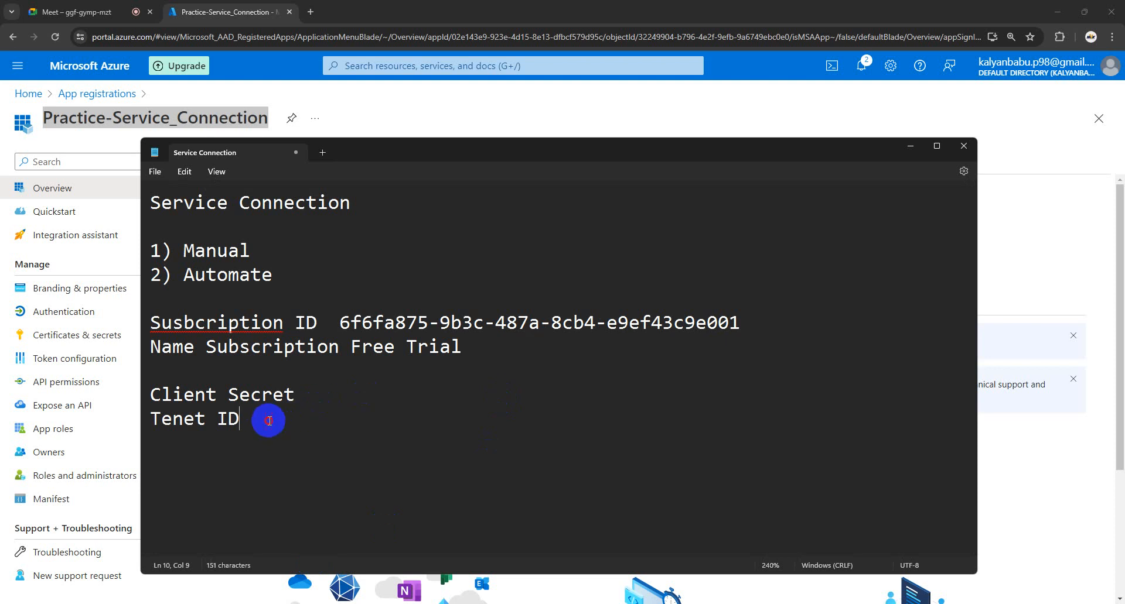
type("bf412ef9-89d2-4c0d-bbb9-0c59f896759e")
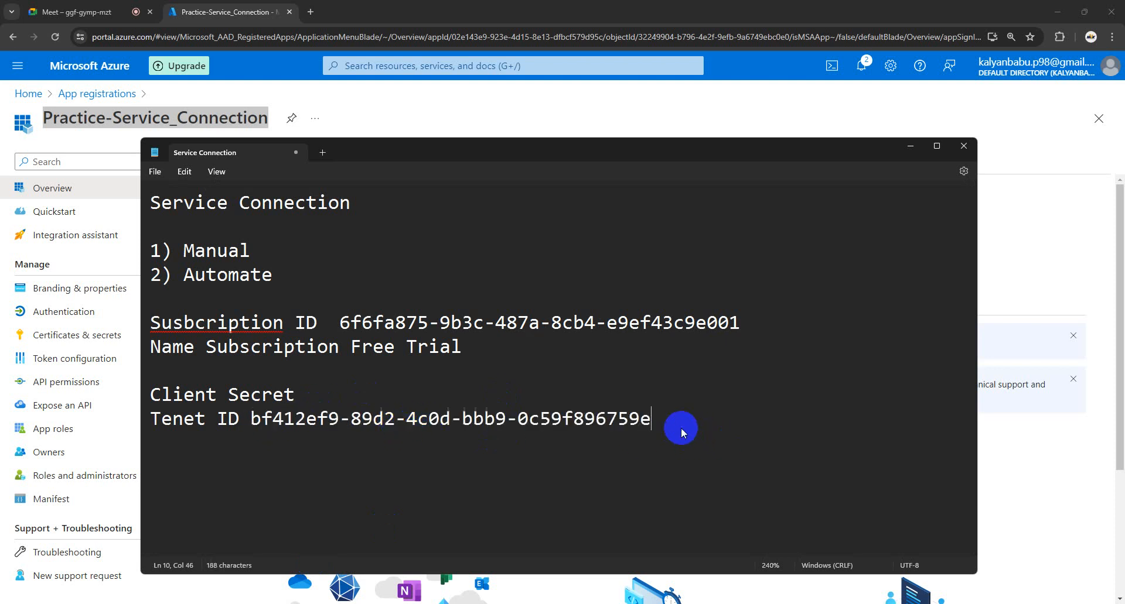
key("Caps_Lock")
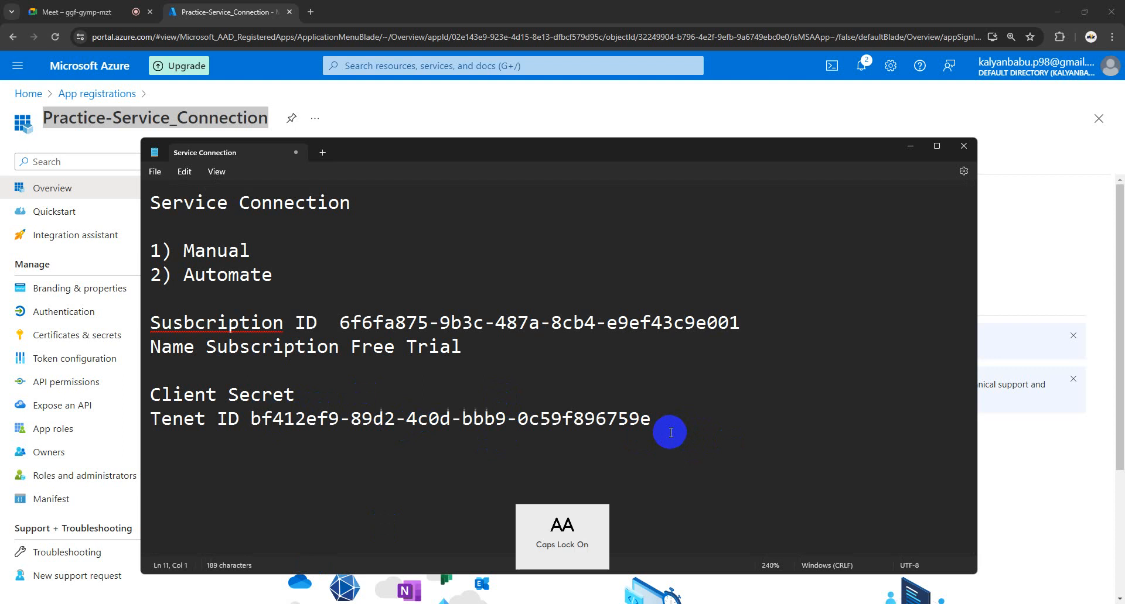
type("C")
key("Caps_Lock")
type("li")
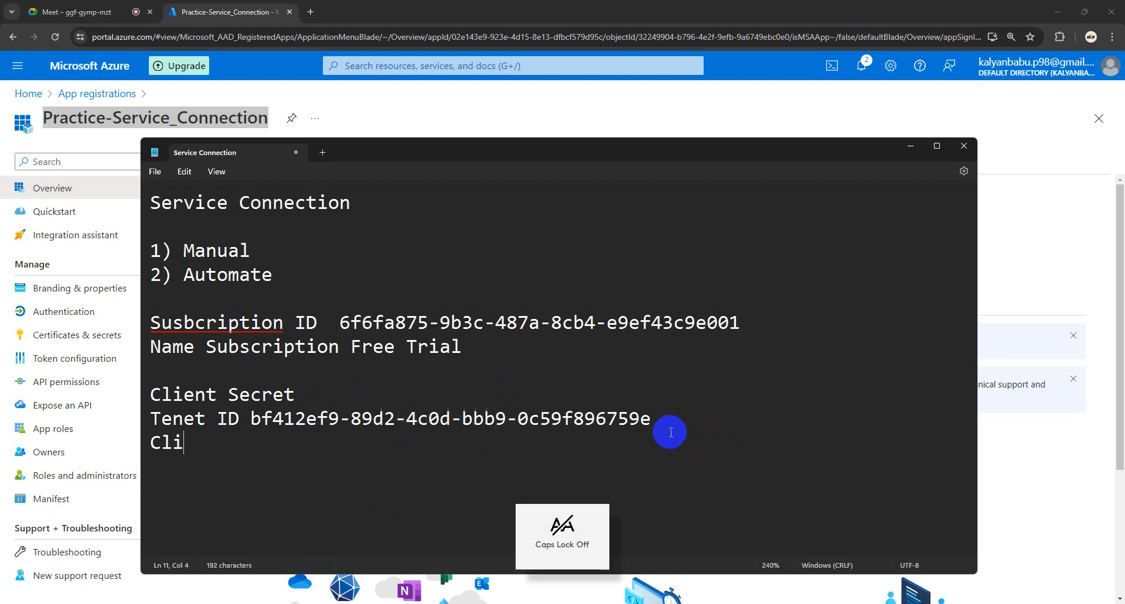
type("ent")
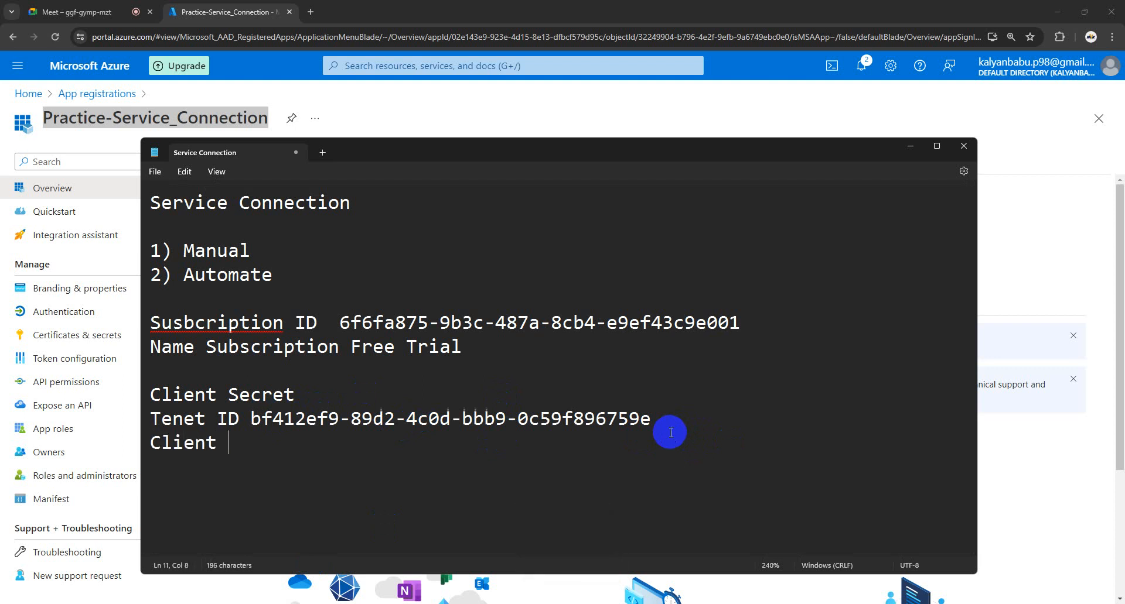
key("Caps_Lock")
type("ID")
key("Caps_Lock")
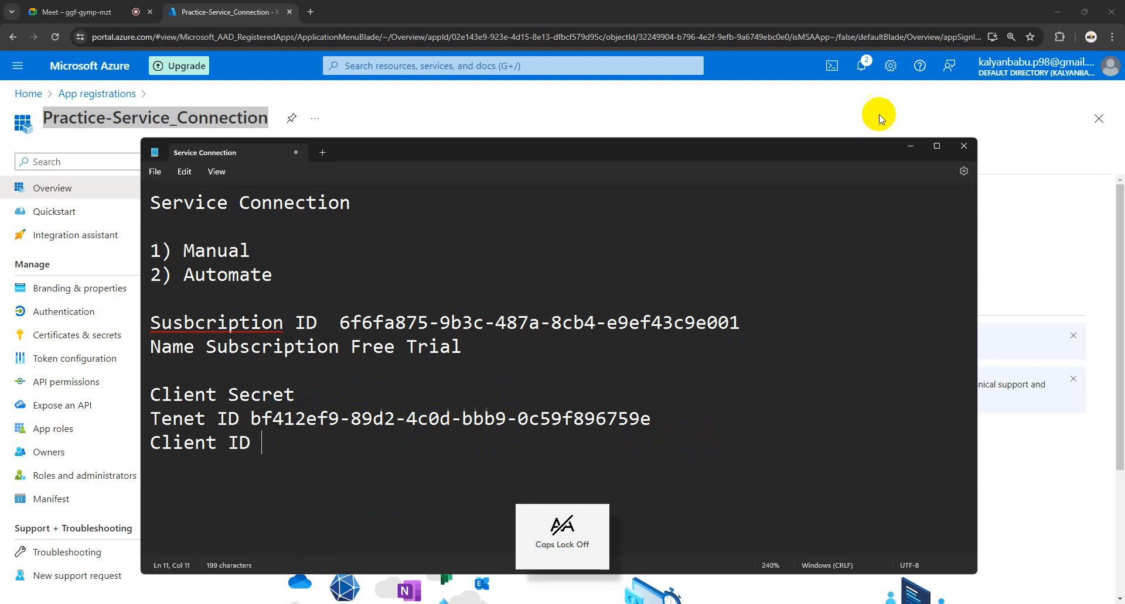
Step: Copy the app's Application (client) ID and paste it after 'Client ID' in the notes
left_click(910, 146)
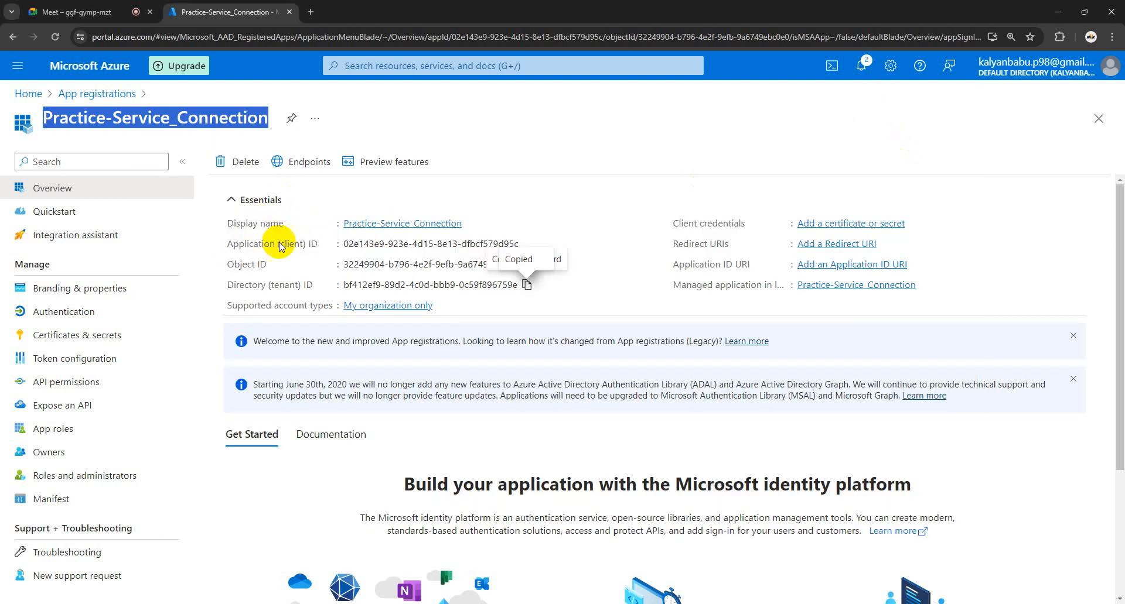
left_click_drag(306, 244, 263, 244)
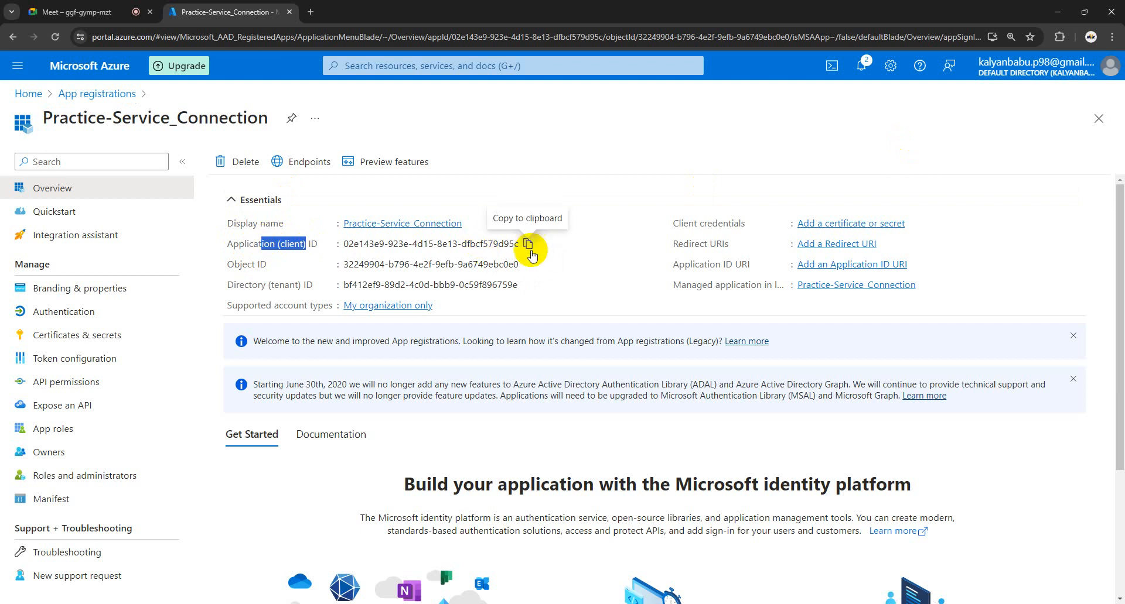
left_click(526, 245)
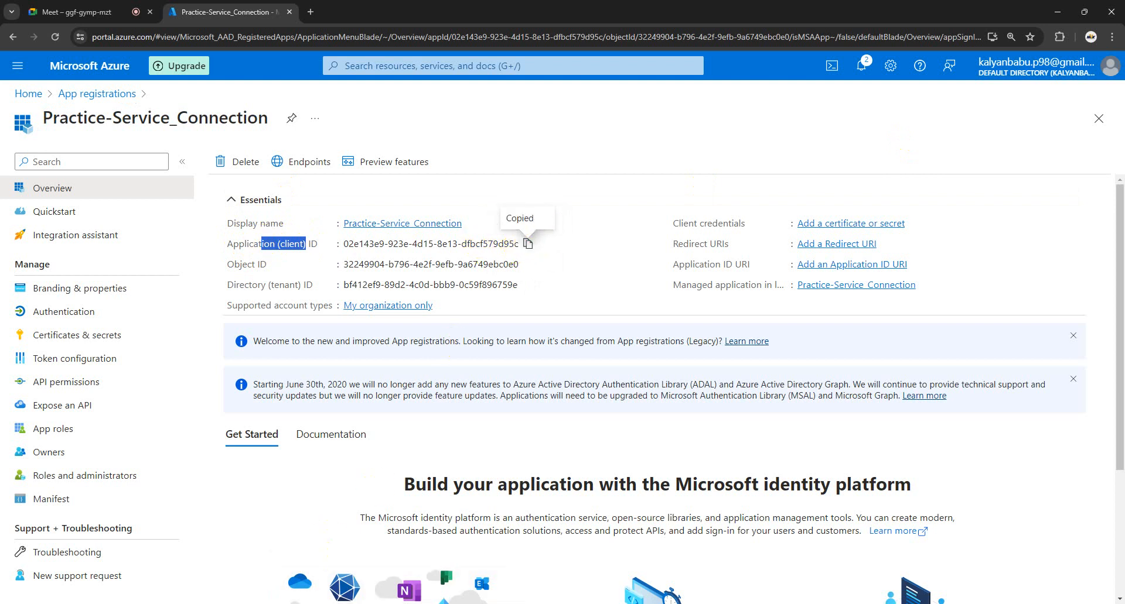
left_click(268, 597)
left_click(304, 554)
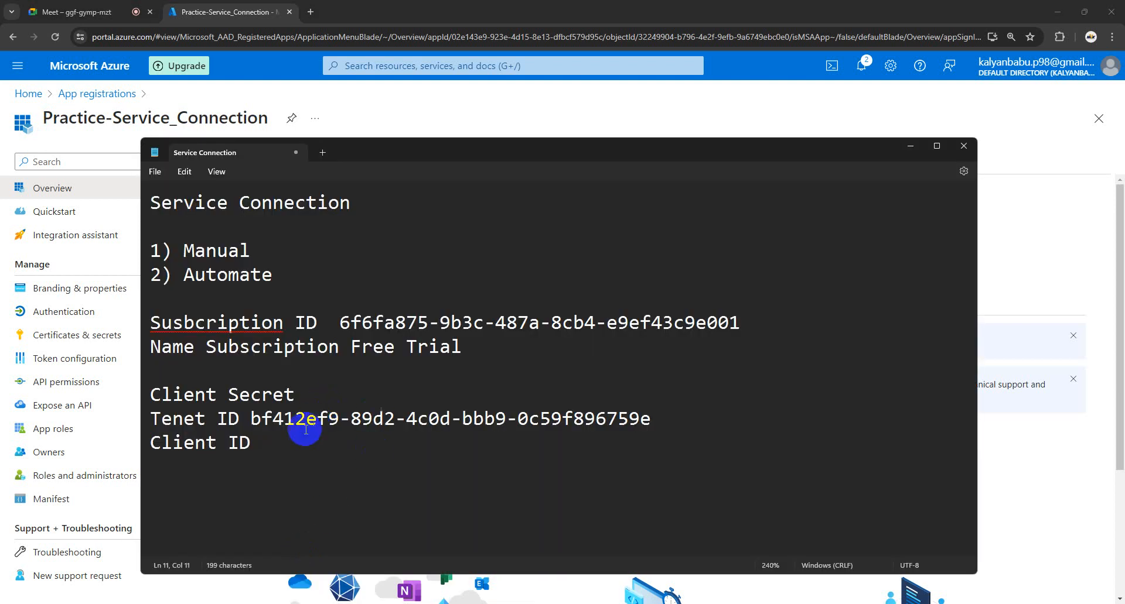
key("ctrl+v")
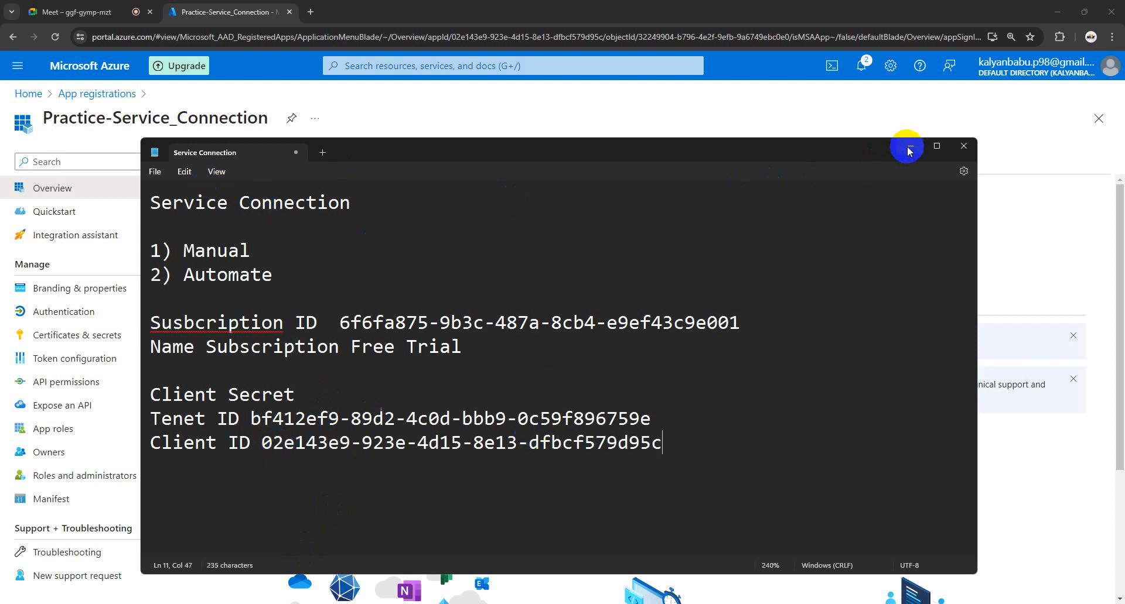
Step: Select the still-blank 'Client Secret' label in the notes
left_click_drag(292, 397, 153, 395)
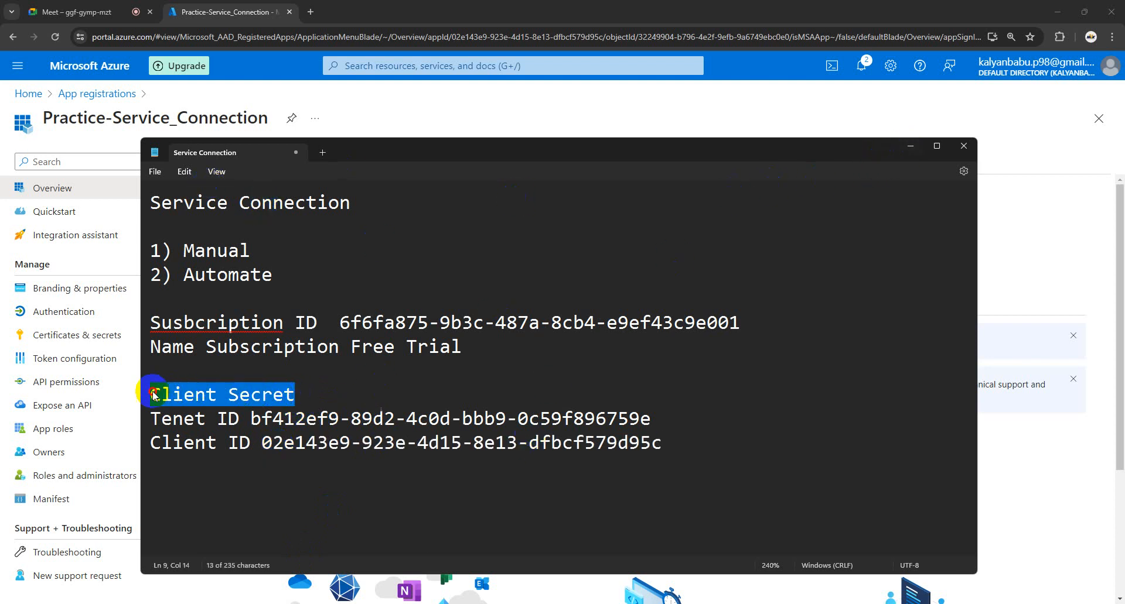
left_click(370, 392)
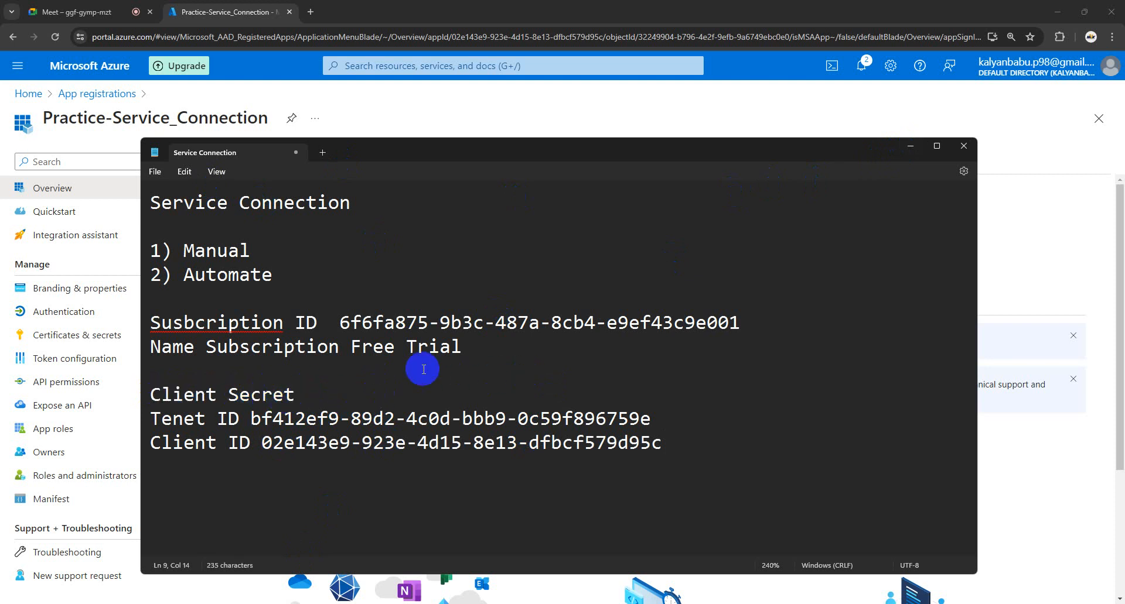
left_click_drag(289, 397, 144, 401)
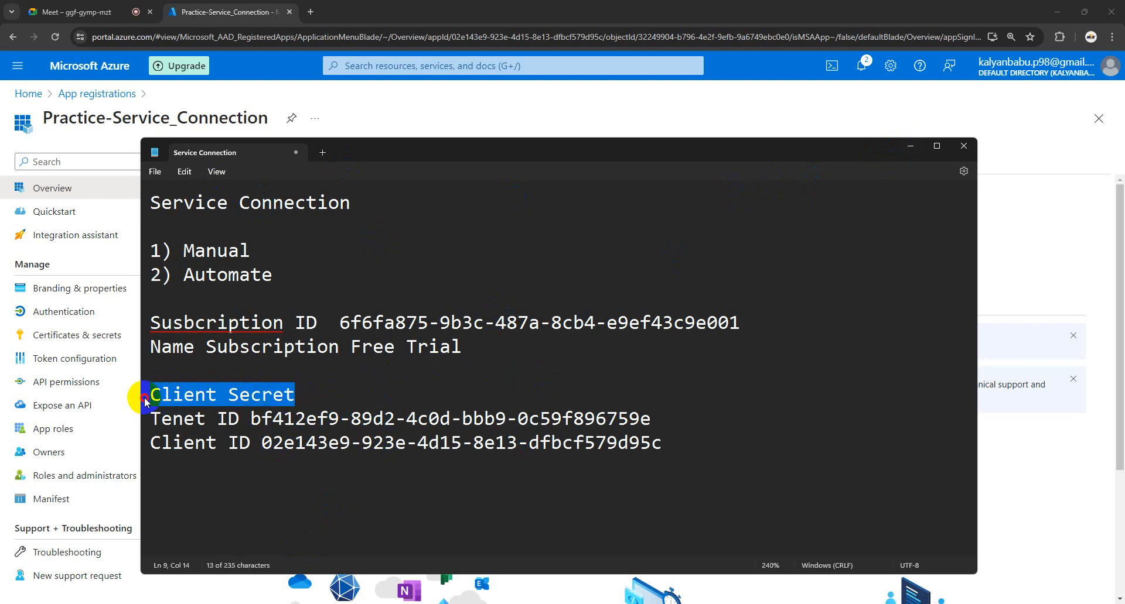
left_click_drag(317, 392, 155, 394)
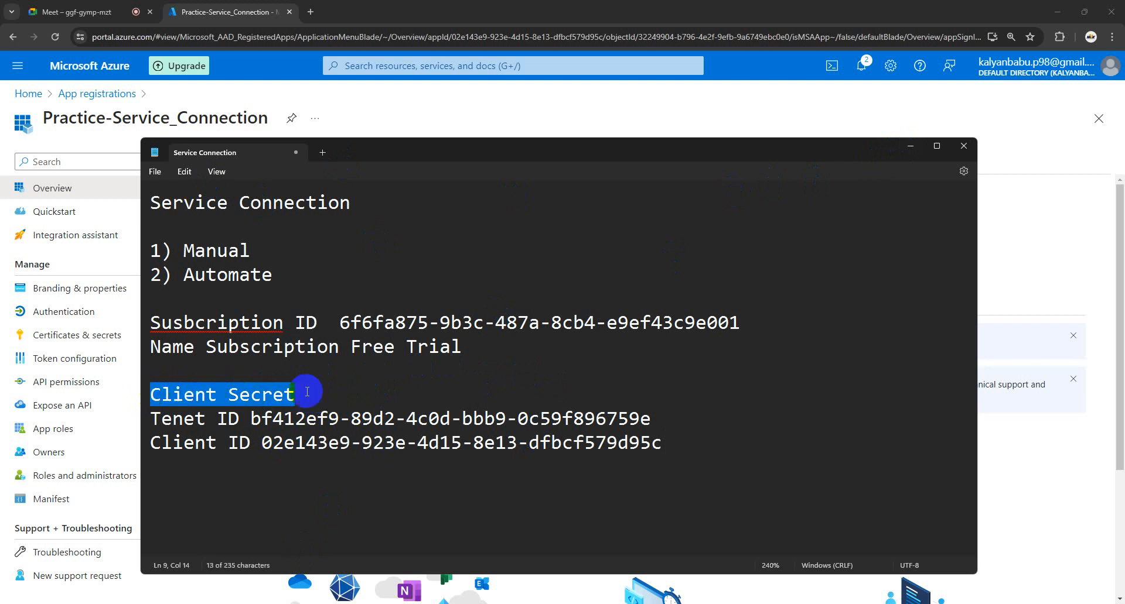
Step: Return to the Practice-Service_Connection app and open its Certificates & secrets page
left_click(411, 393)
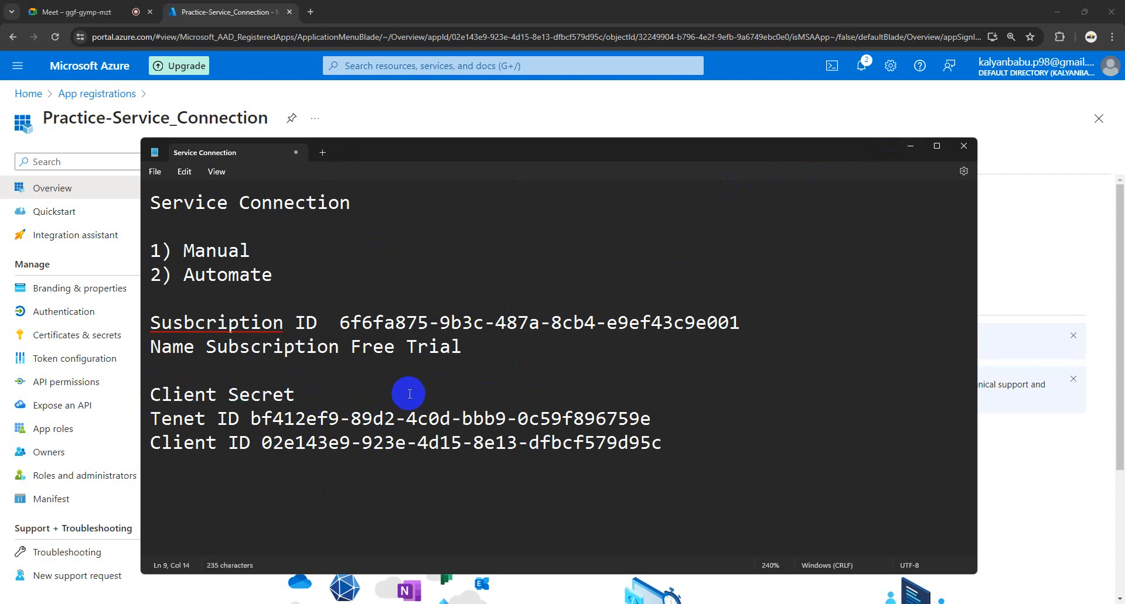
left_click(908, 151)
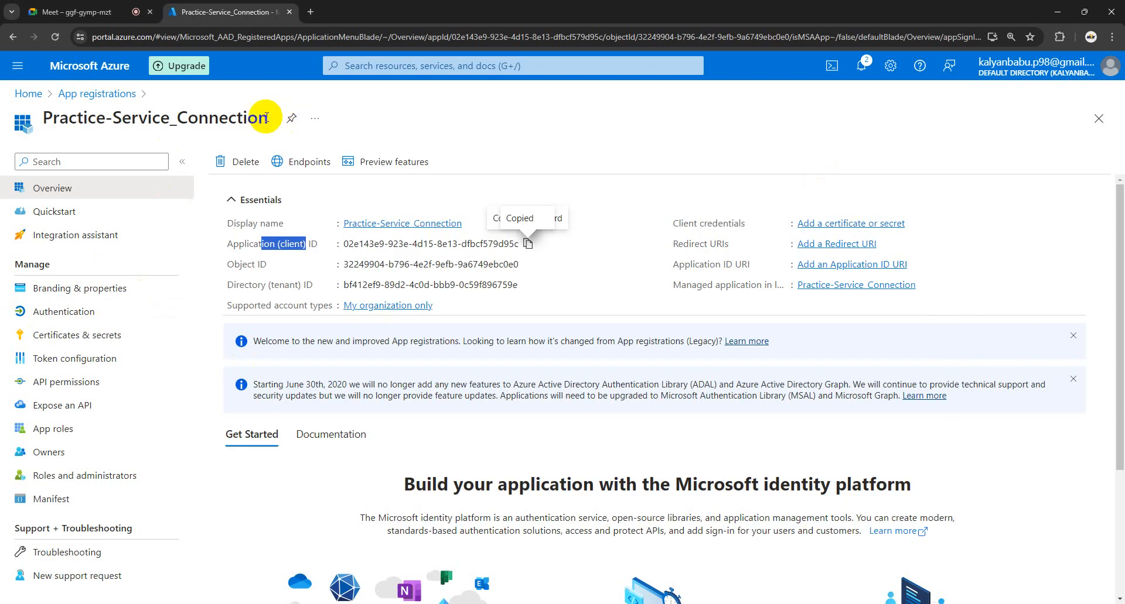
left_click_drag(266, 118, 43, 123)
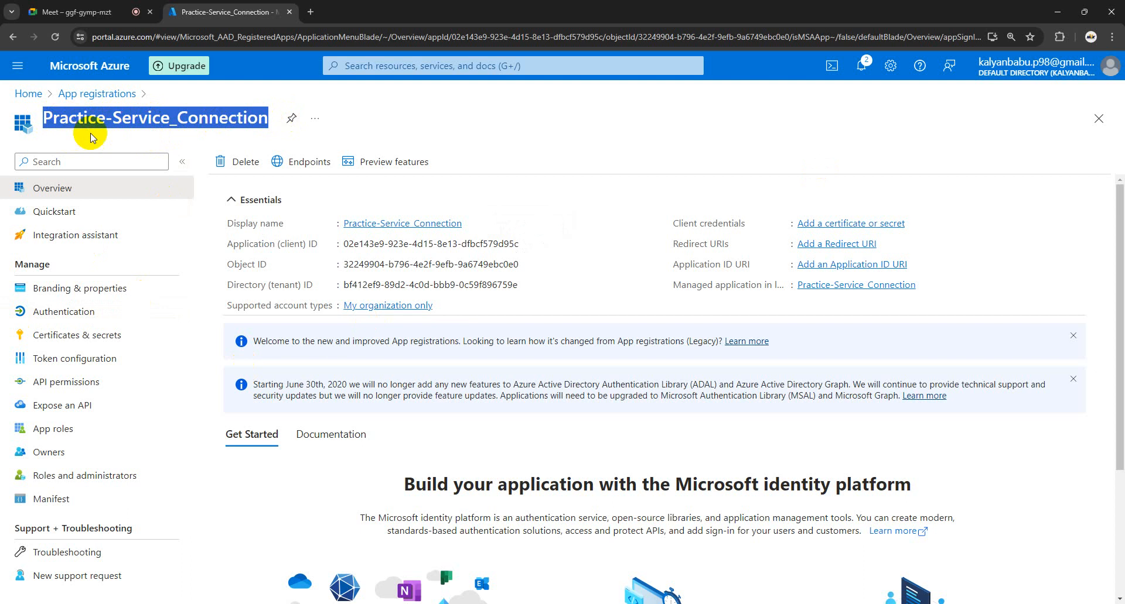
left_click(123, 142)
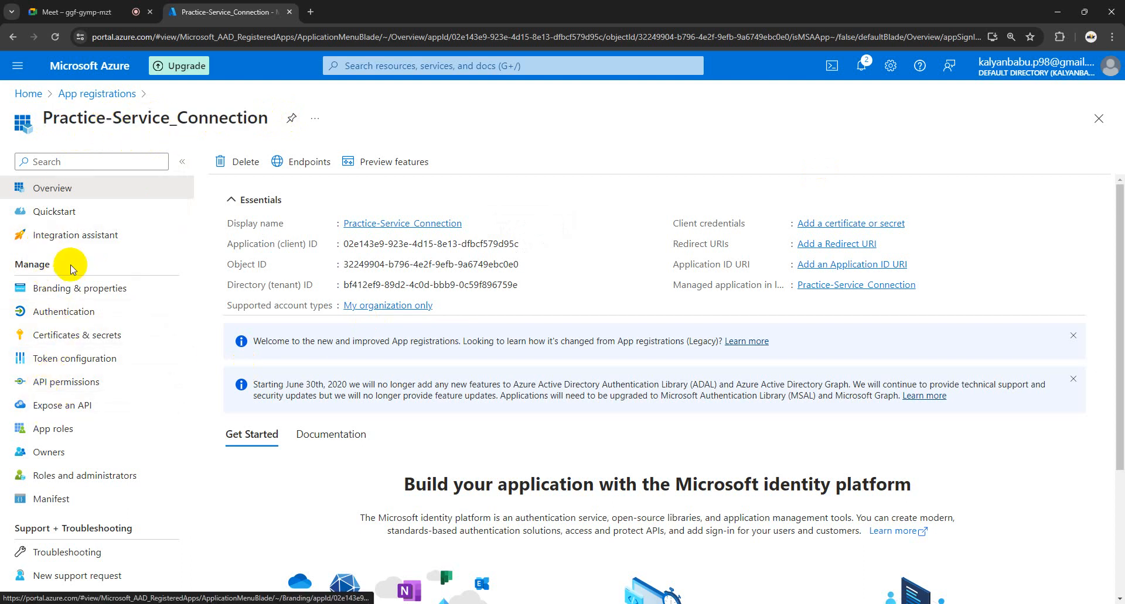
left_click_drag(55, 258, 17, 261)
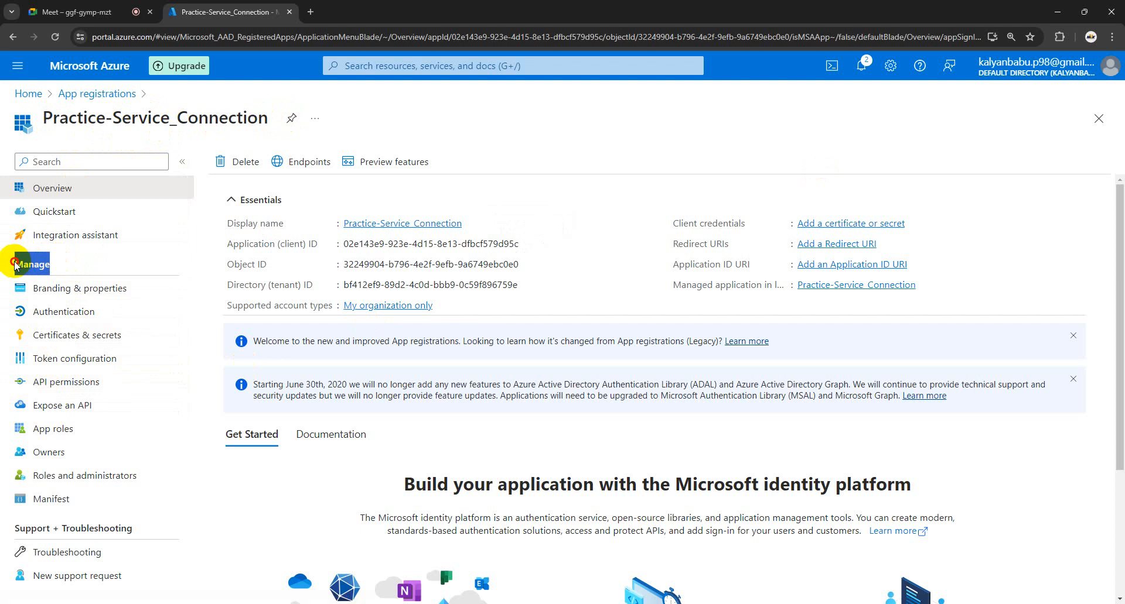
left_click(65, 342)
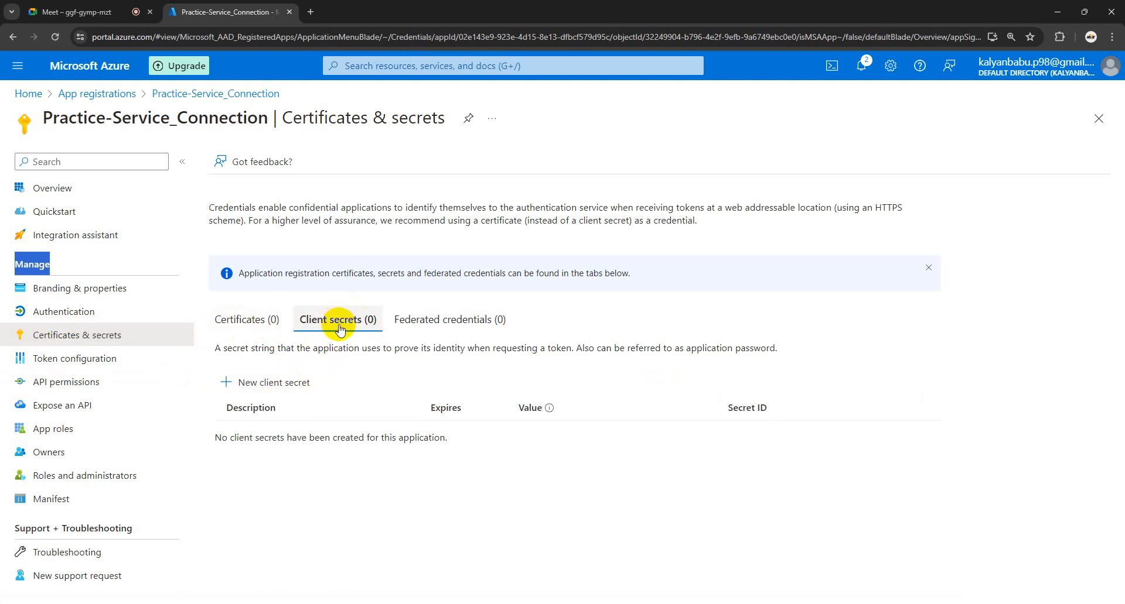
Step: Add a client secret described 'practice', keeping the recommended 180-day expiry
left_click(266, 385)
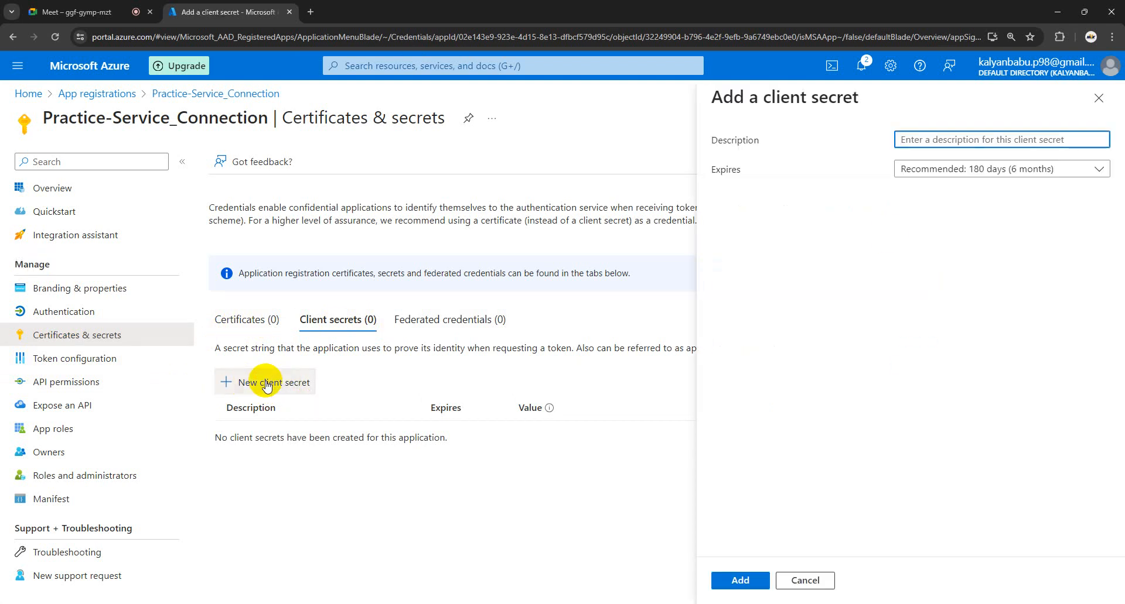
left_click(916, 142)
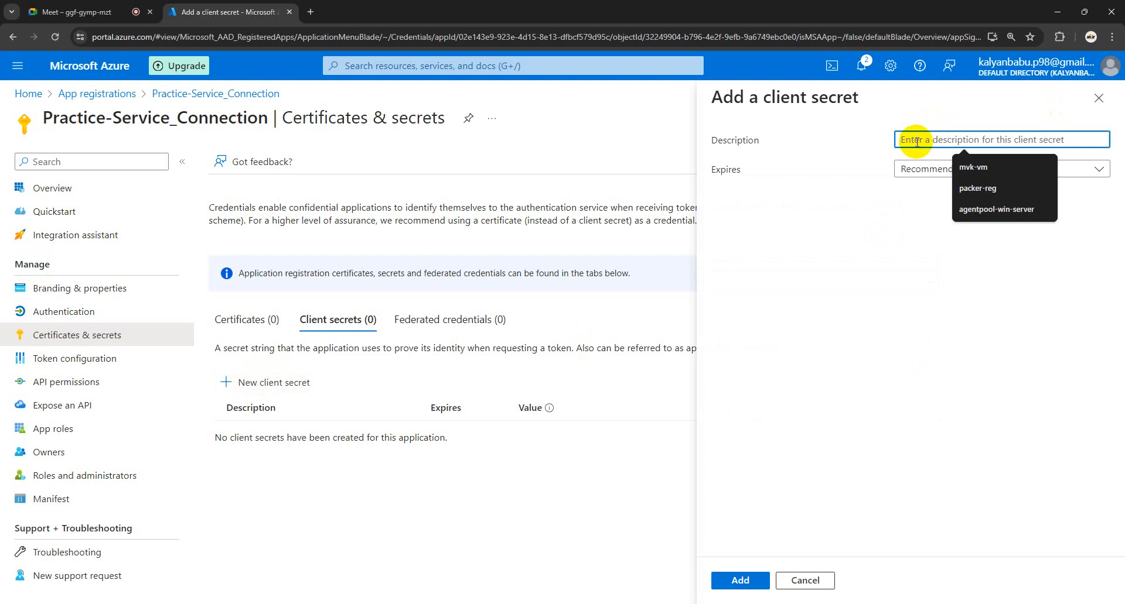
type("paractice")
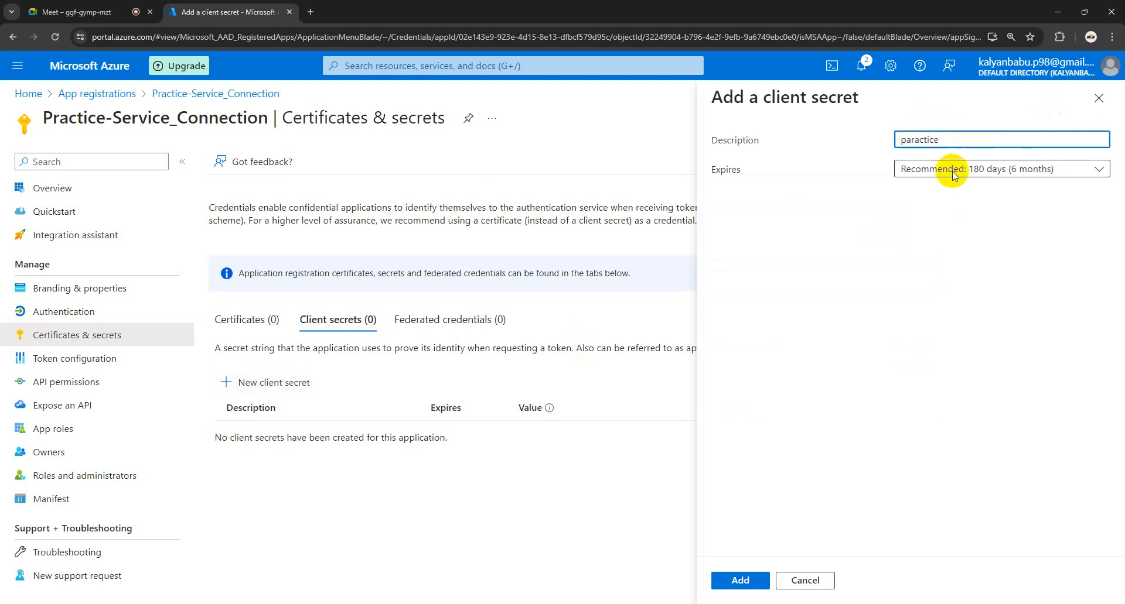
left_click(896, 284)
left_click(918, 142)
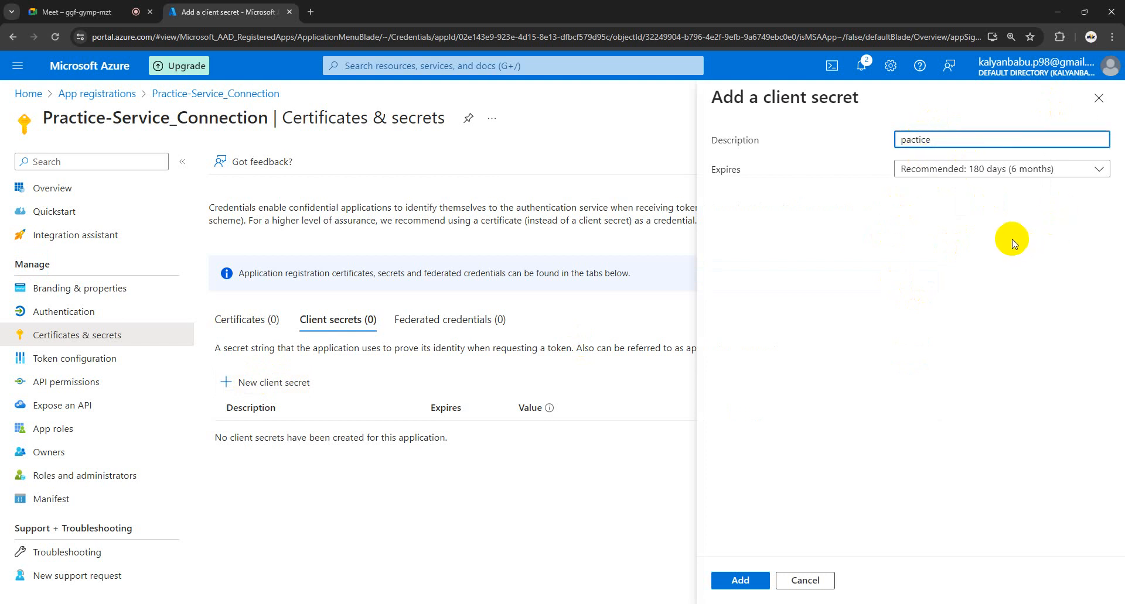
type("ra")
left_click(738, 583)
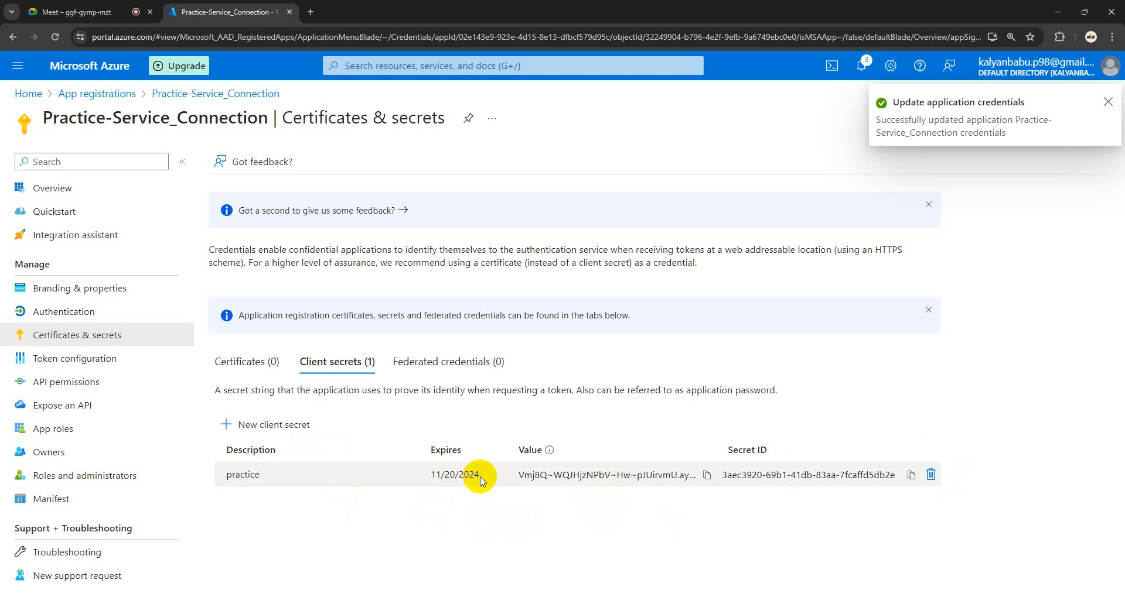
Step: Copy the practice secret's value into the Client Secret line of the Service Connection notes
left_click_drag(486, 477, 432, 474)
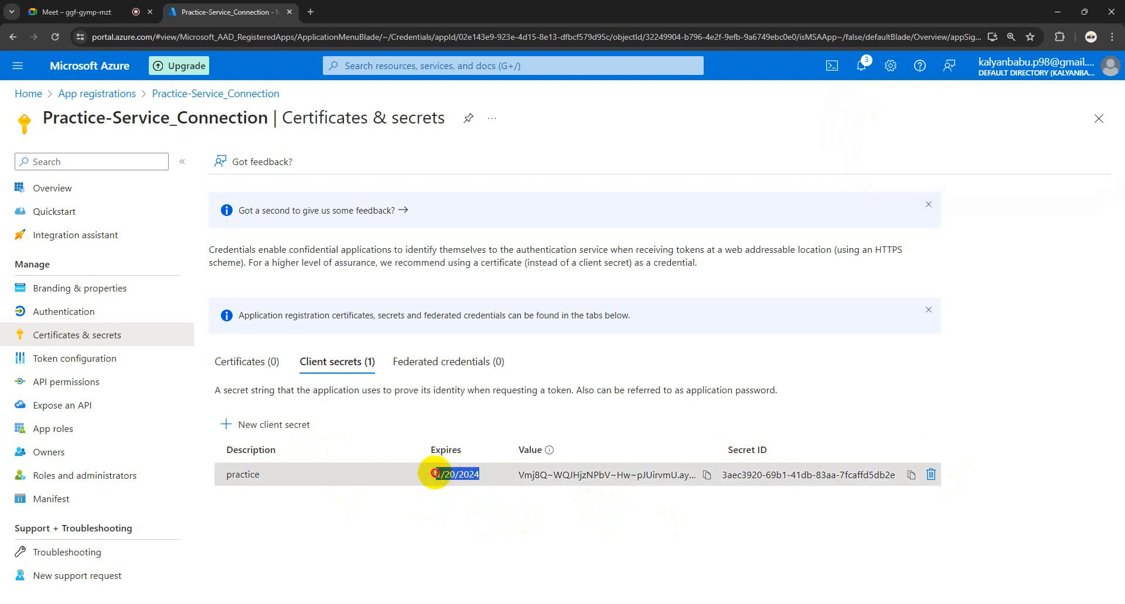
left_click(468, 509)
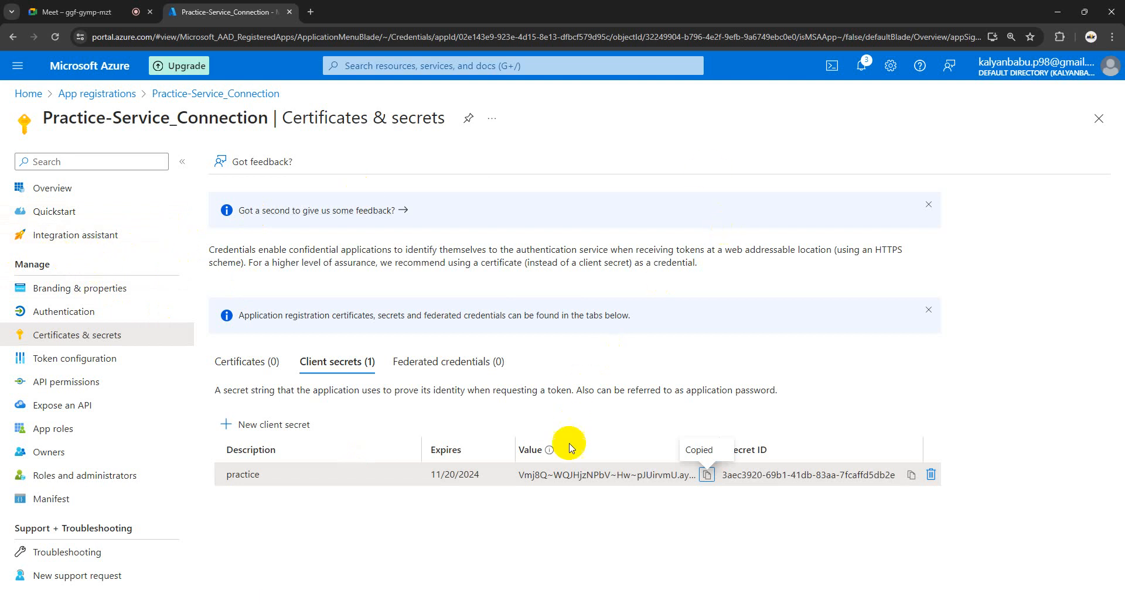
left_click(707, 474)
mouse_move(251, 603)
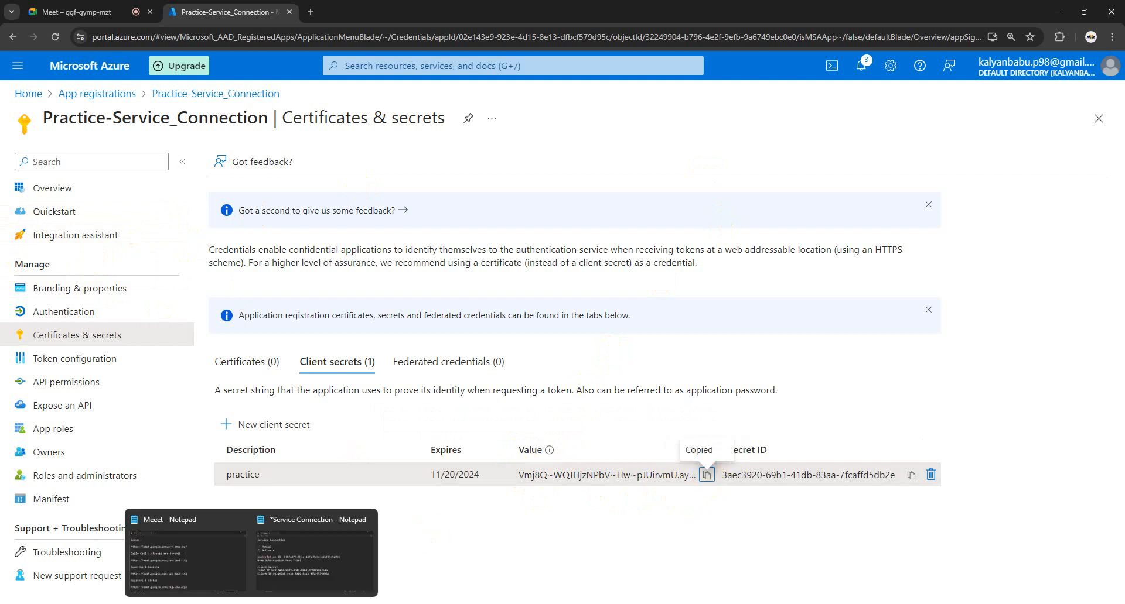
left_click(287, 570)
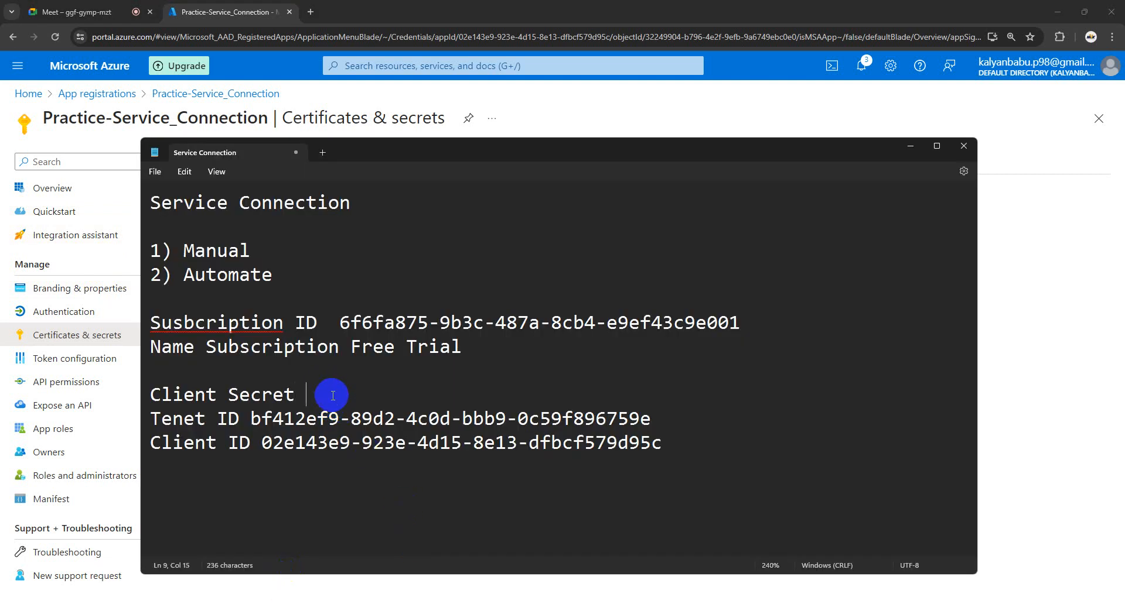
key("ctrl+v")
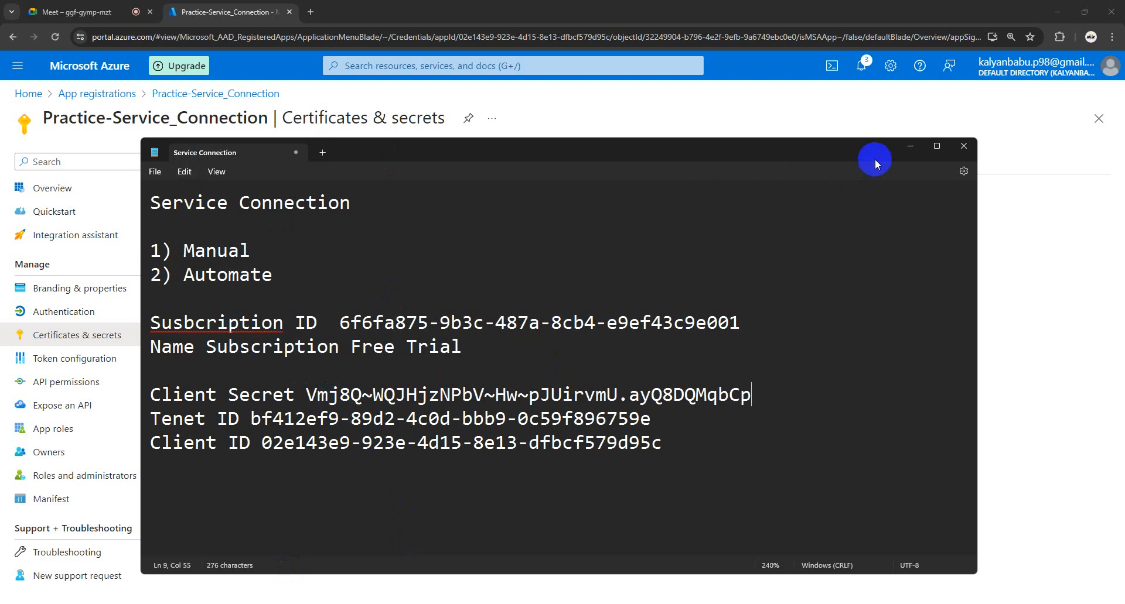
left_click(911, 148)
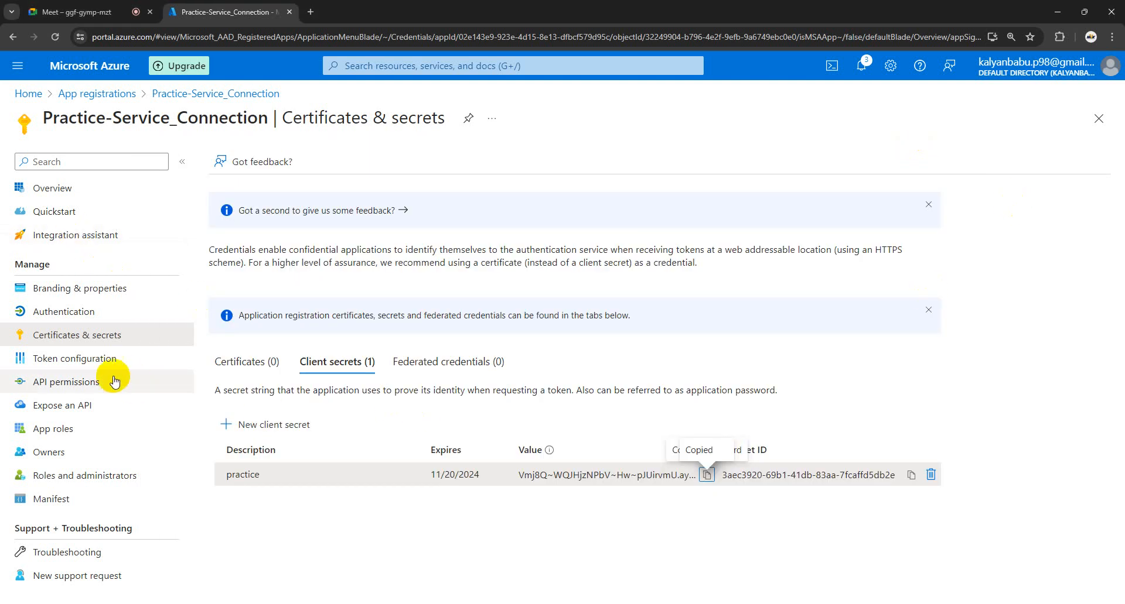
Step: Return through App registrations > All applications to Practice-Service_Connection's Certificates & secrets
left_click(74, 309)
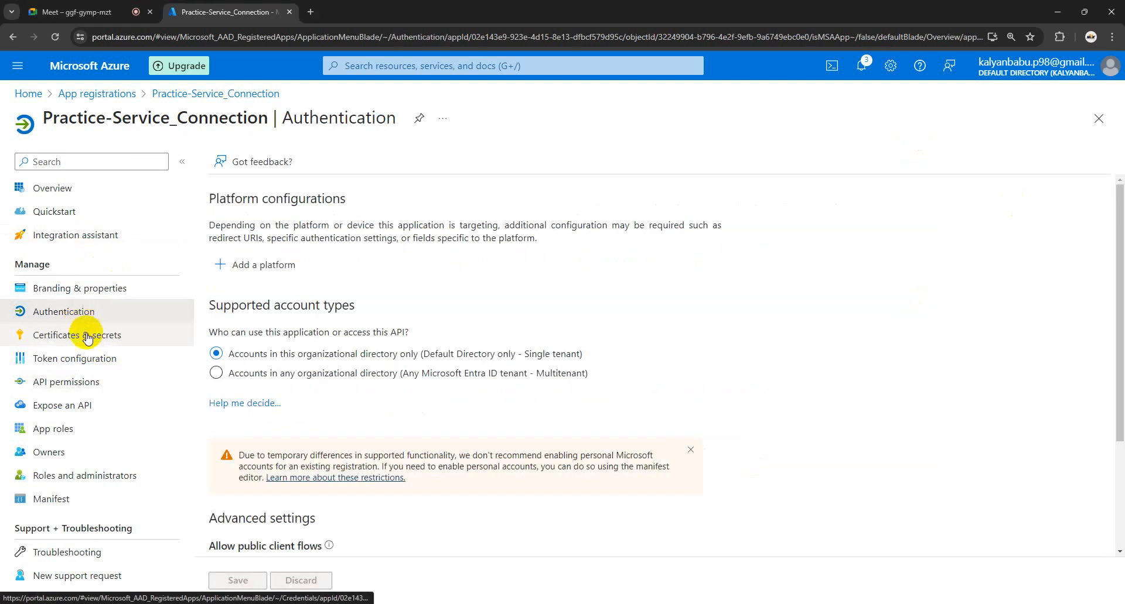
left_click(85, 336)
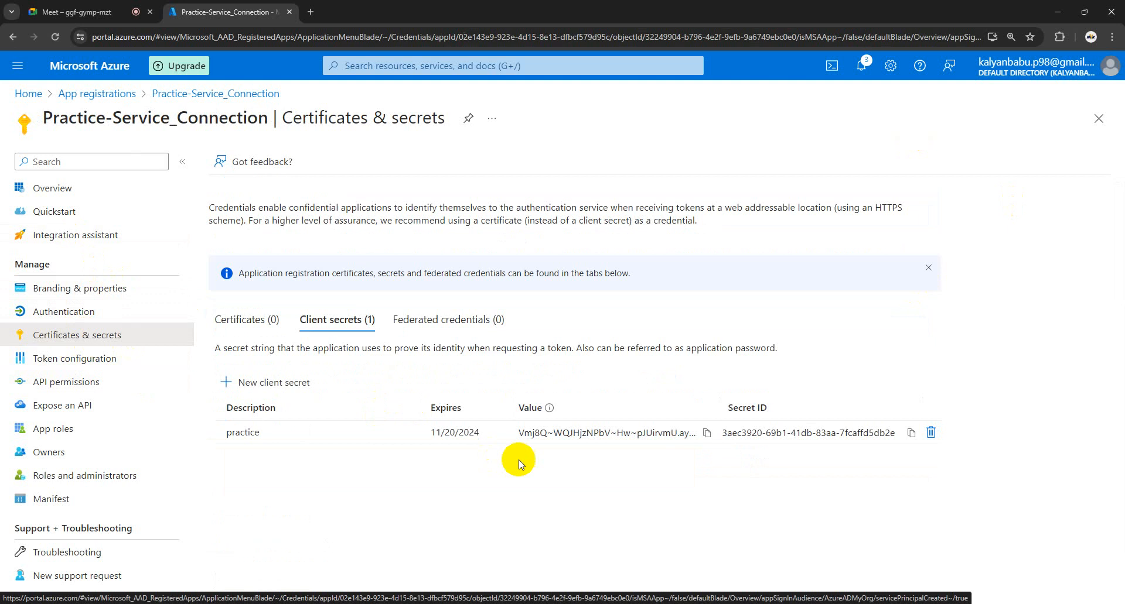
left_click(95, 94)
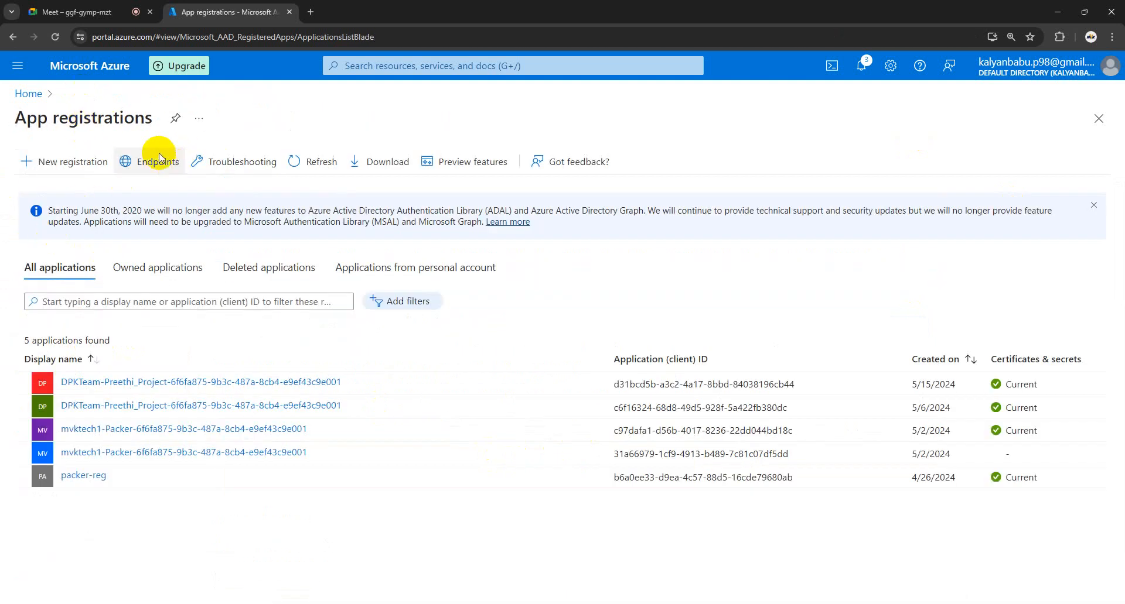
left_click(60, 43)
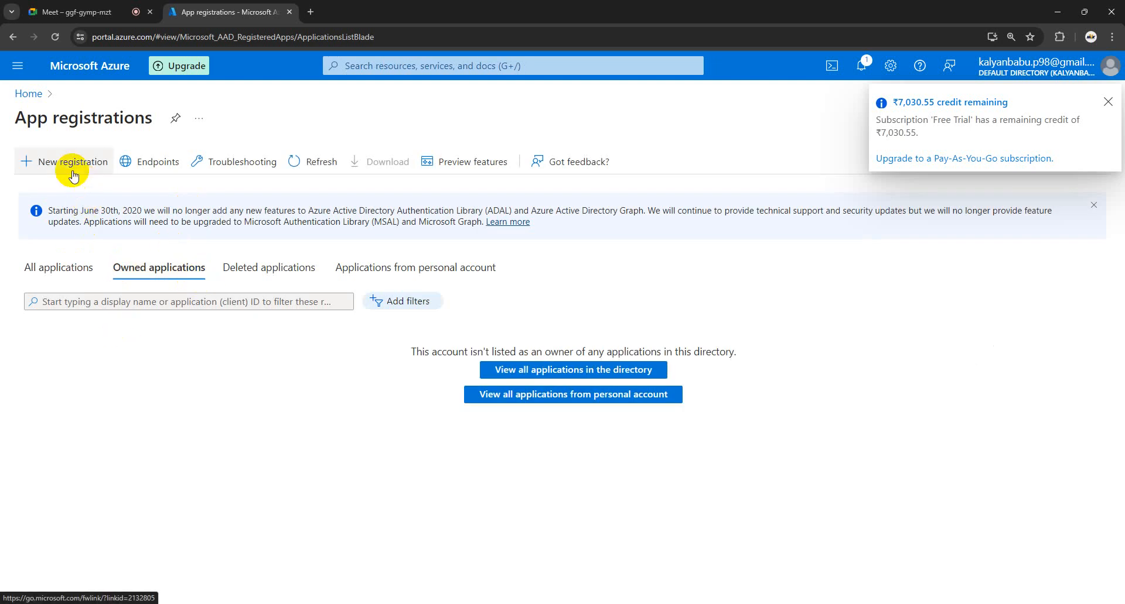
left_click(42, 270)
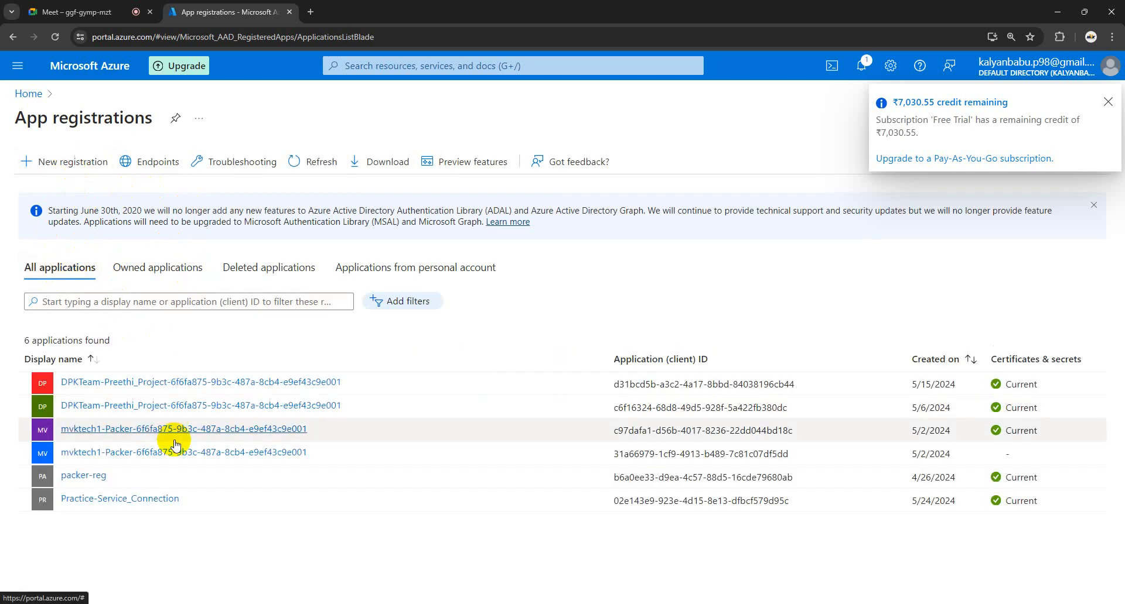
left_click(107, 503)
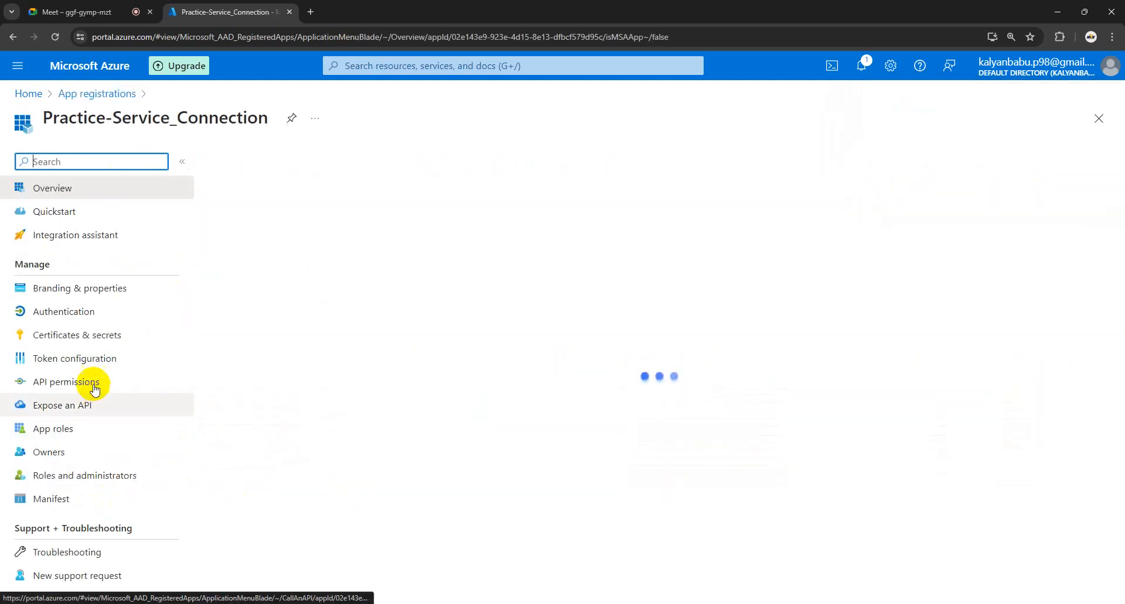
left_click(73, 348)
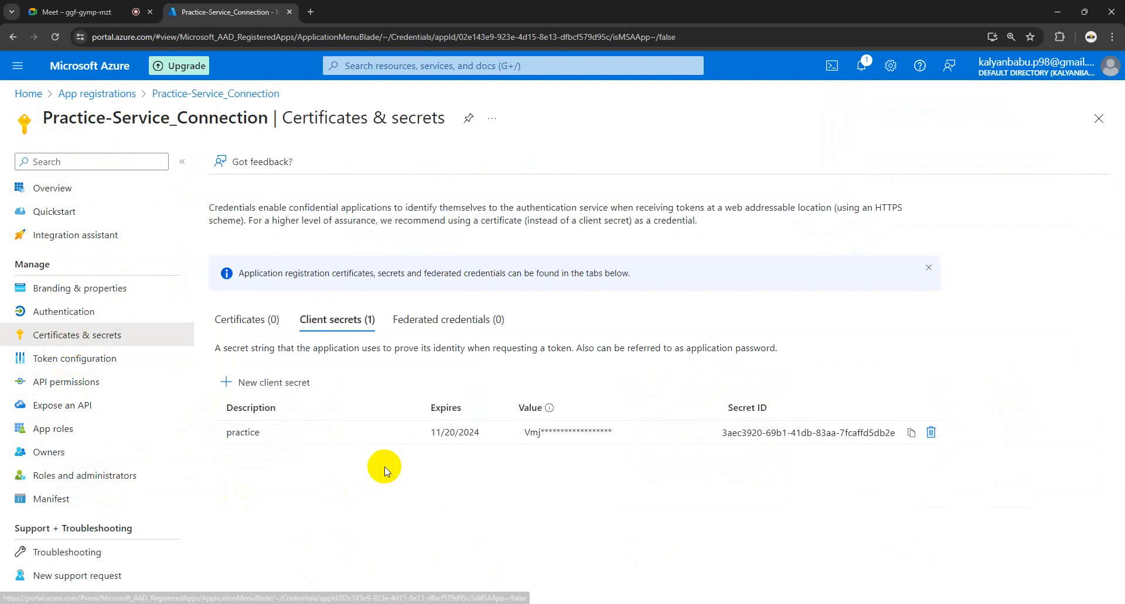
Step: Inspect the practice secret's value, which is now shown masked
left_click_drag(621, 436, 518, 434)
left_click(560, 479)
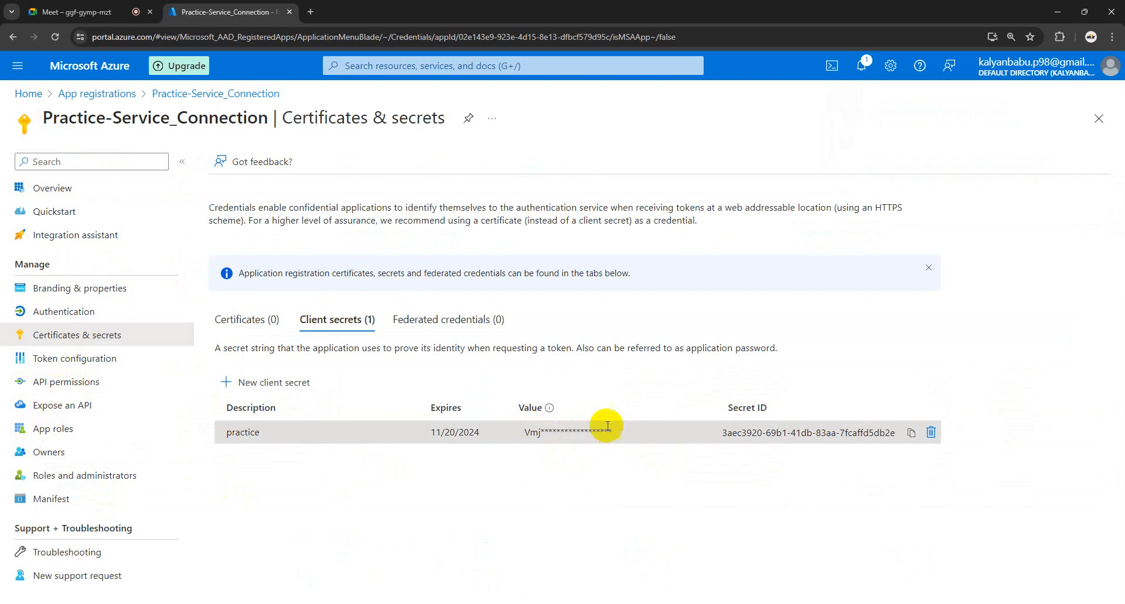
left_click_drag(625, 435, 527, 432)
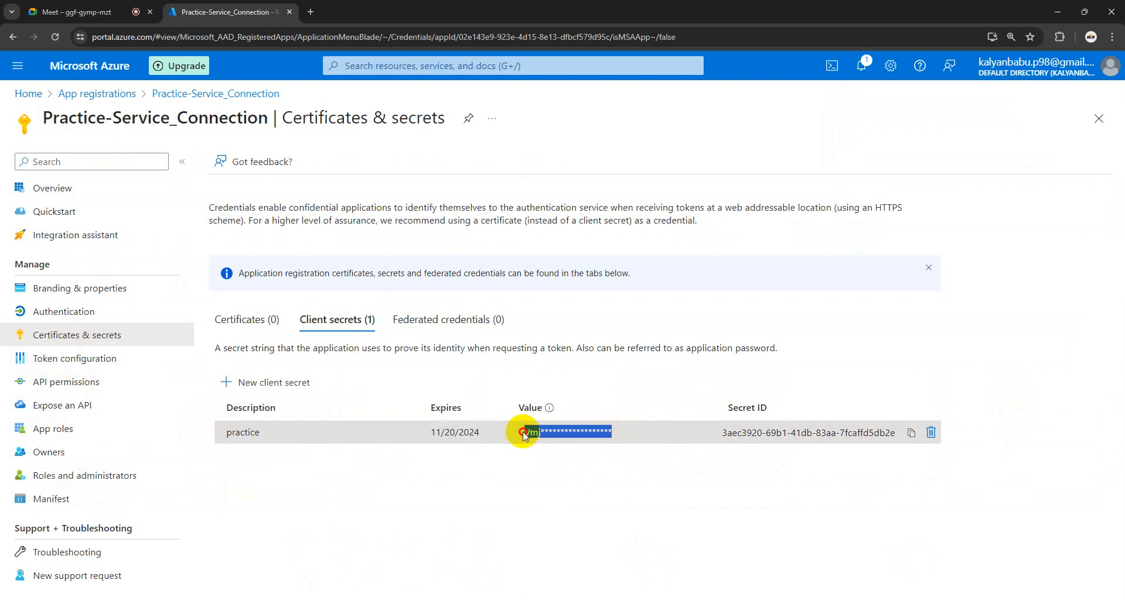
left_click(535, 498)
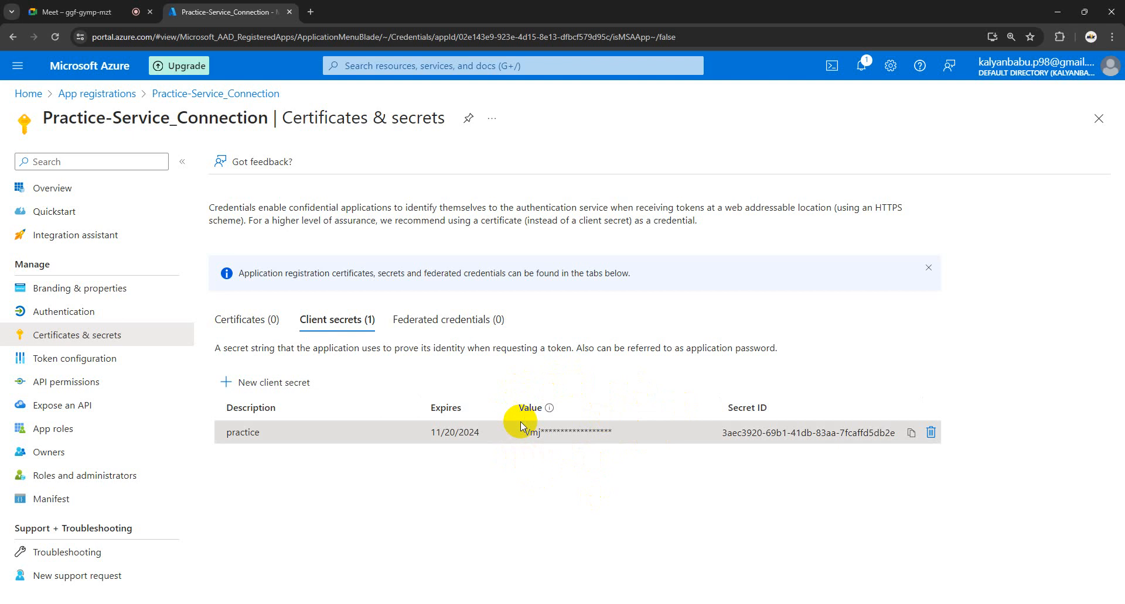
Step: Review the saved subscription and credential details in the notes, then return to Azure DevOps Projects
mouse_move(251, 603)
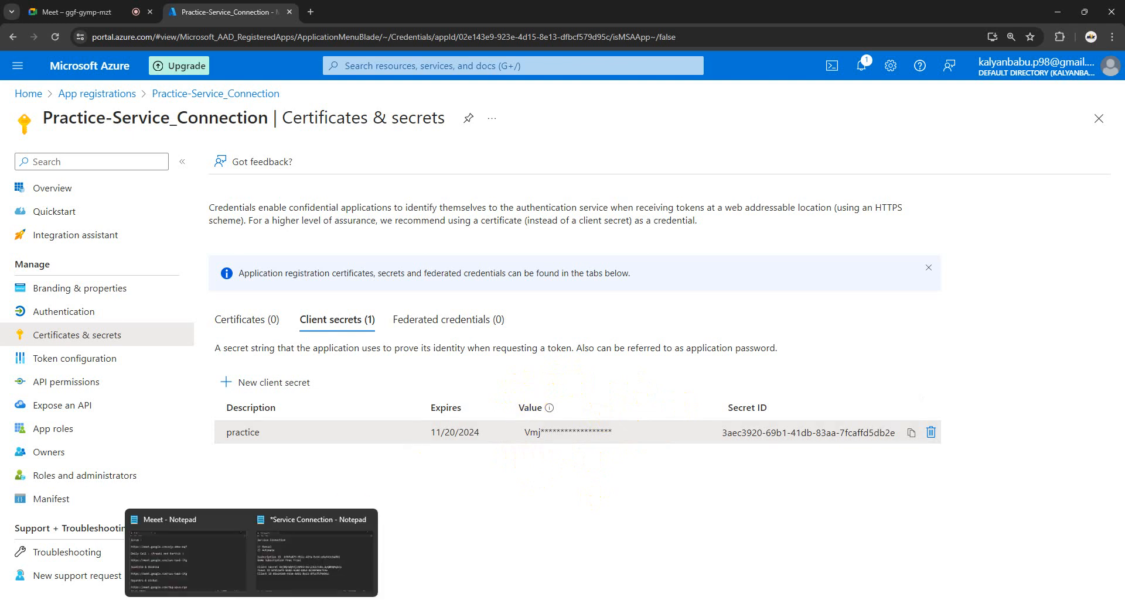
left_click(338, 524)
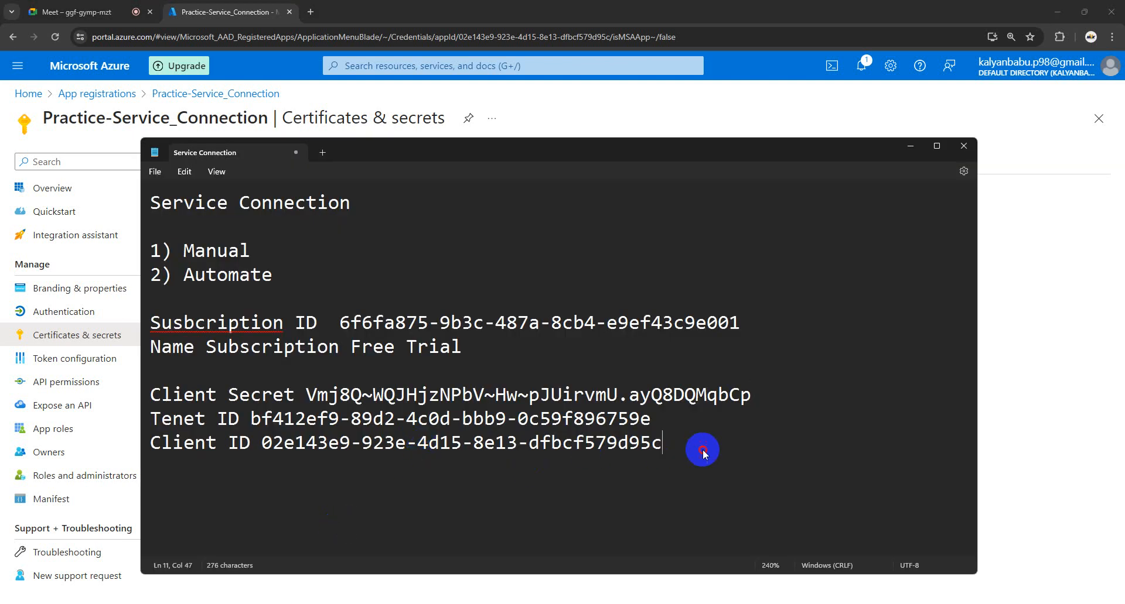
left_click_drag(700, 452, 156, 321)
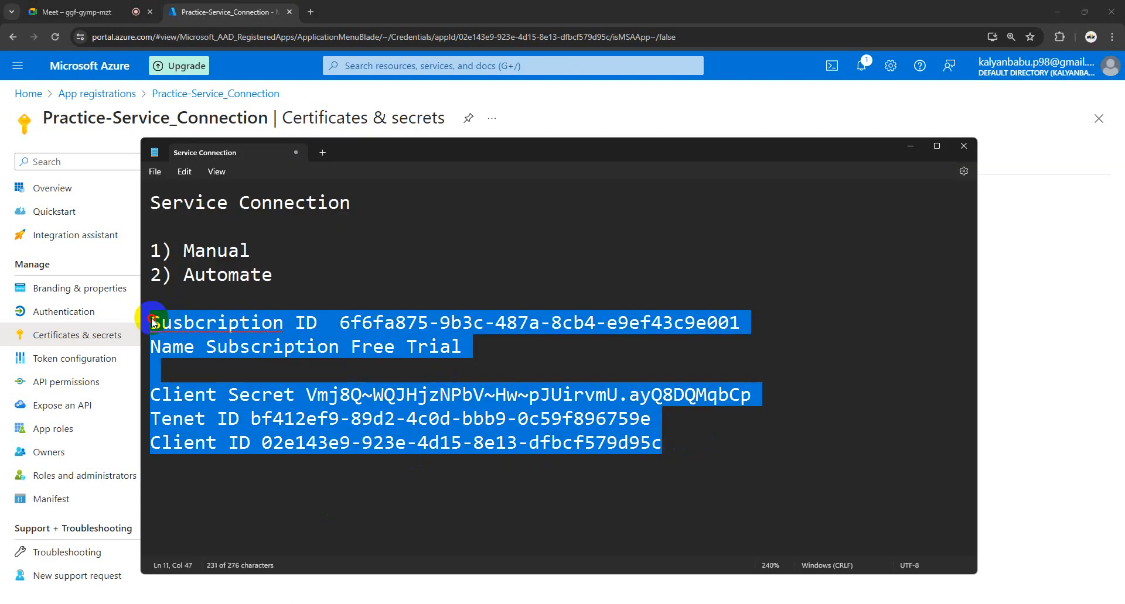
left_click_drag(262, 250, 141, 245)
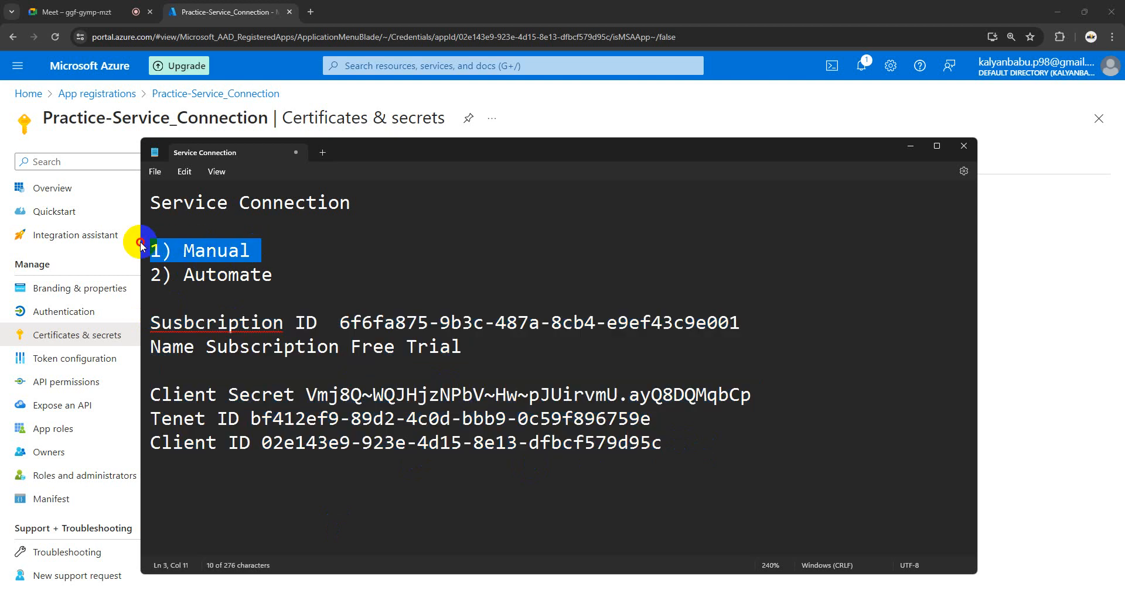
left_click(344, 267)
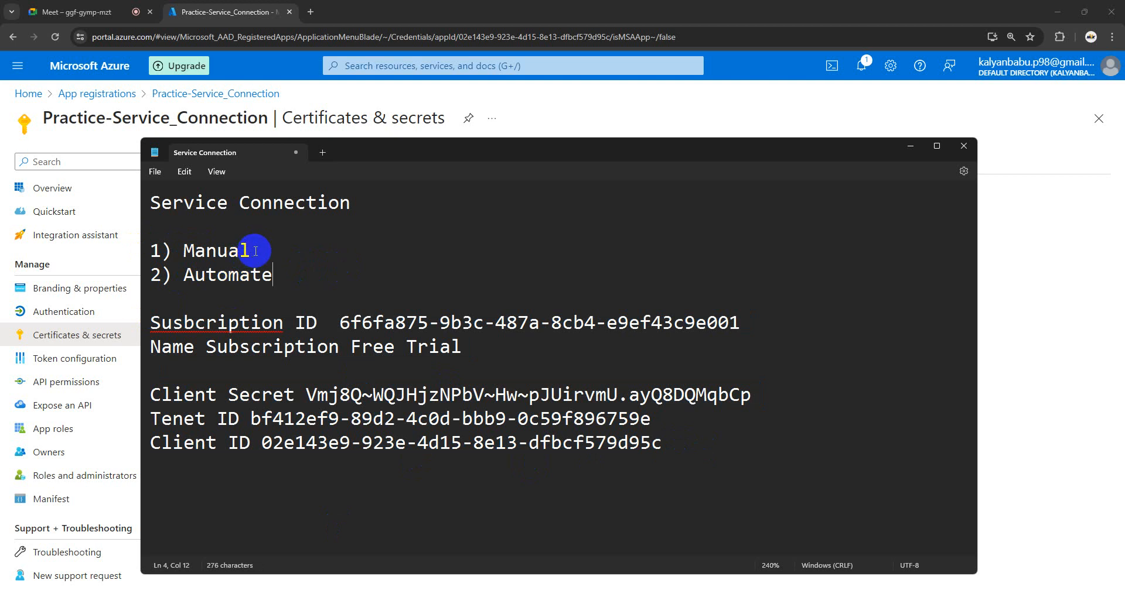
left_click_drag(255, 251, 143, 250)
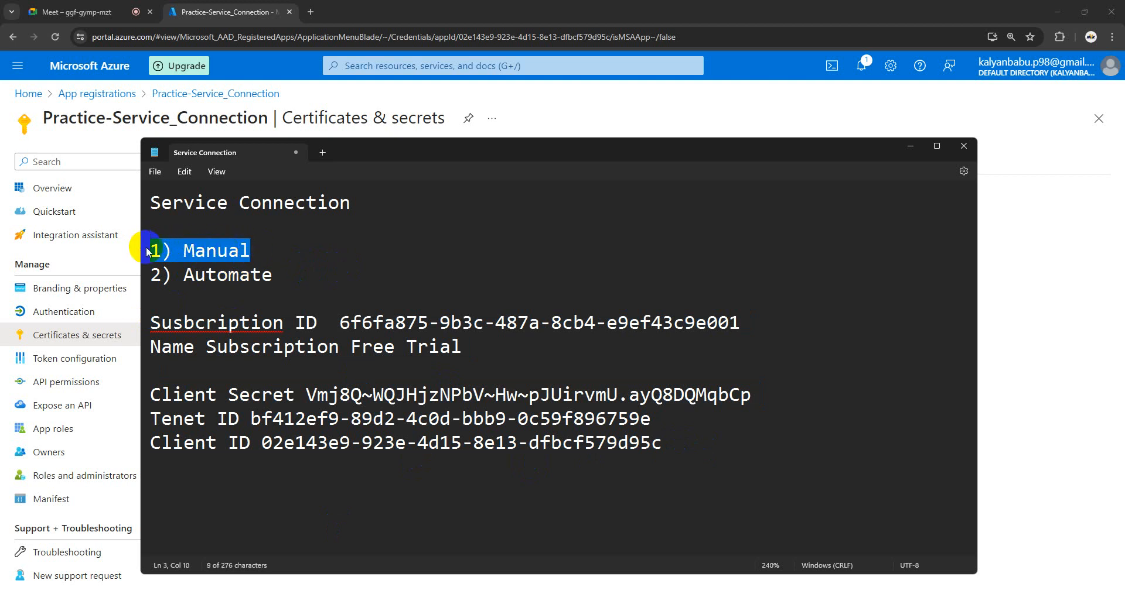
left_click(381, 269)
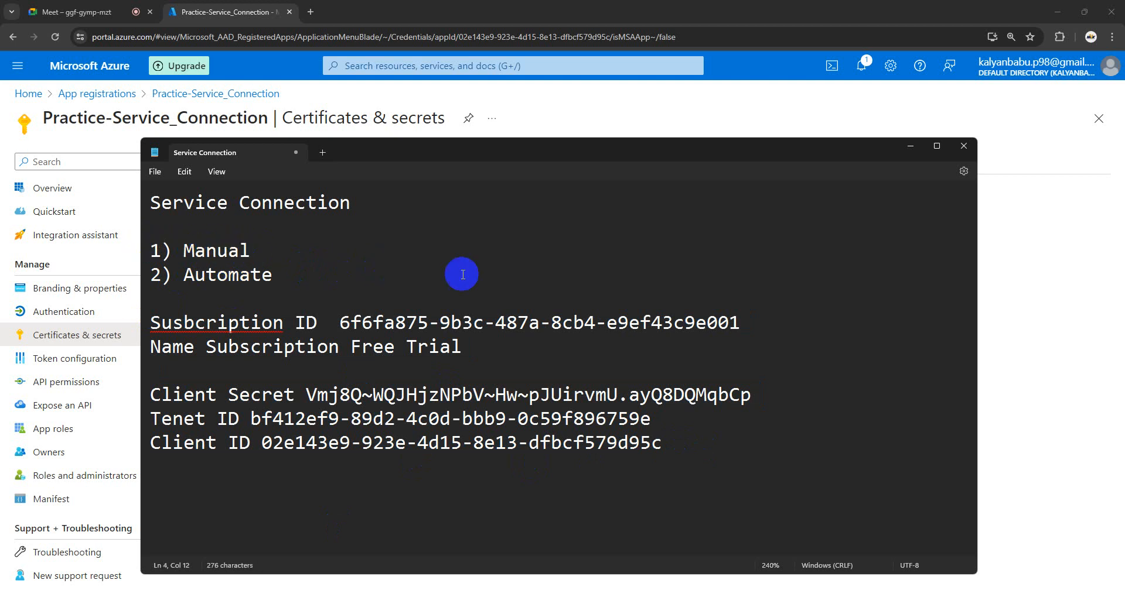
left_click(164, 571)
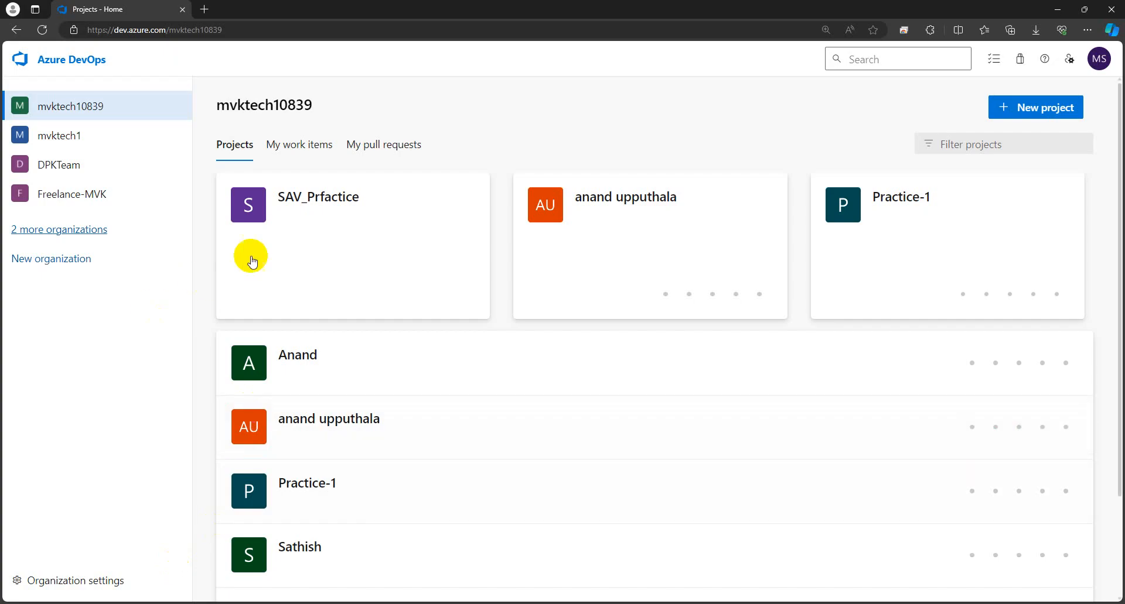
Step: From the SAV_Prfactice project's Project settings, go to Service connections under Pipelines
left_click(314, 203)
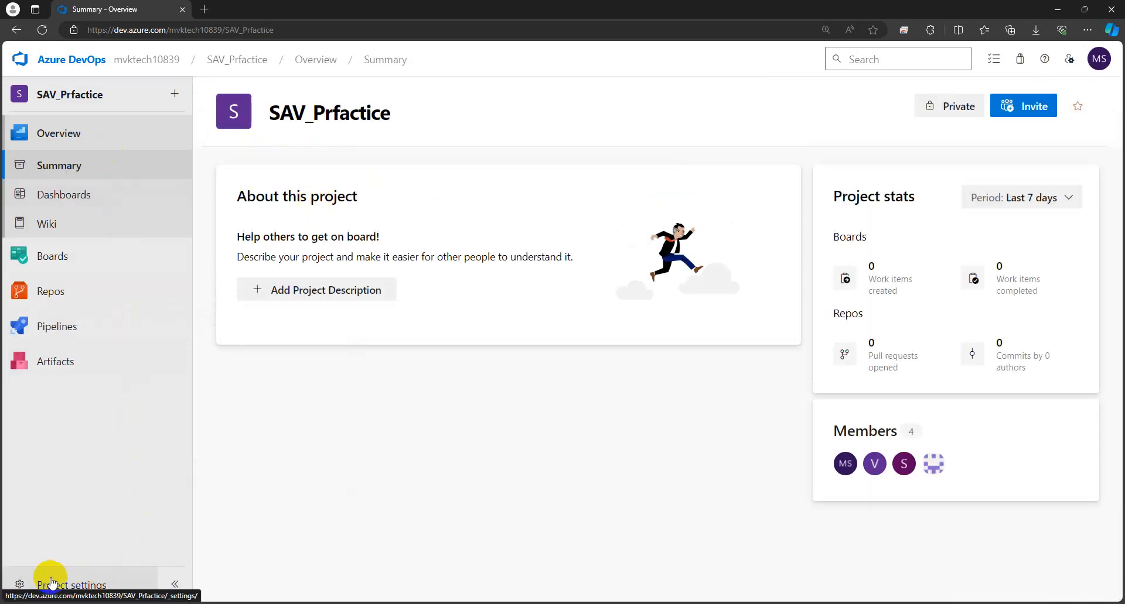
left_click(51, 583)
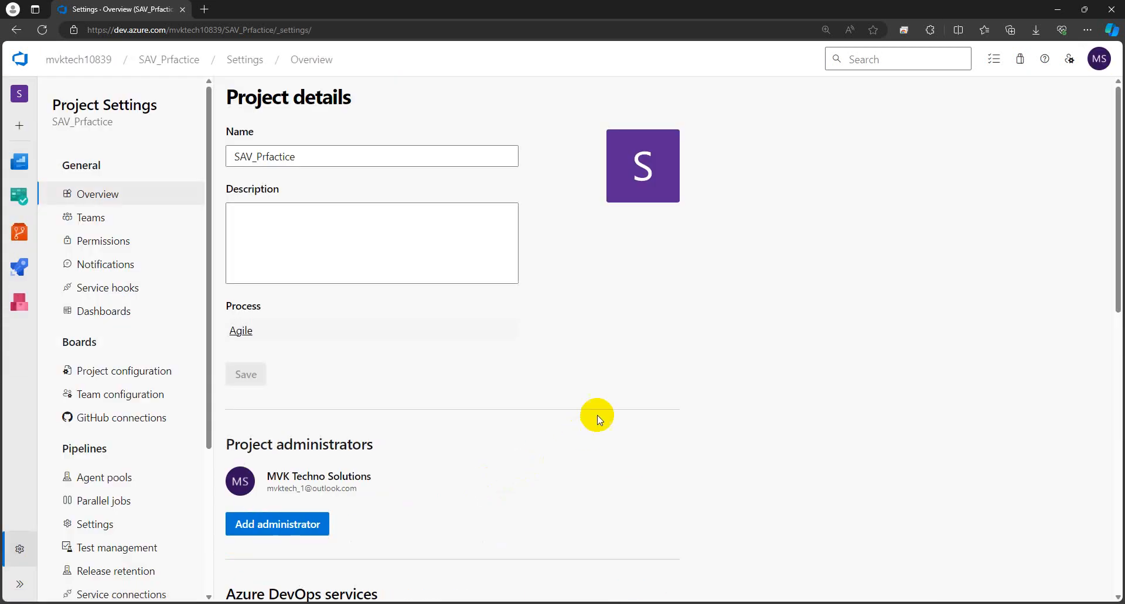
scroll(116, 315, "down", 3)
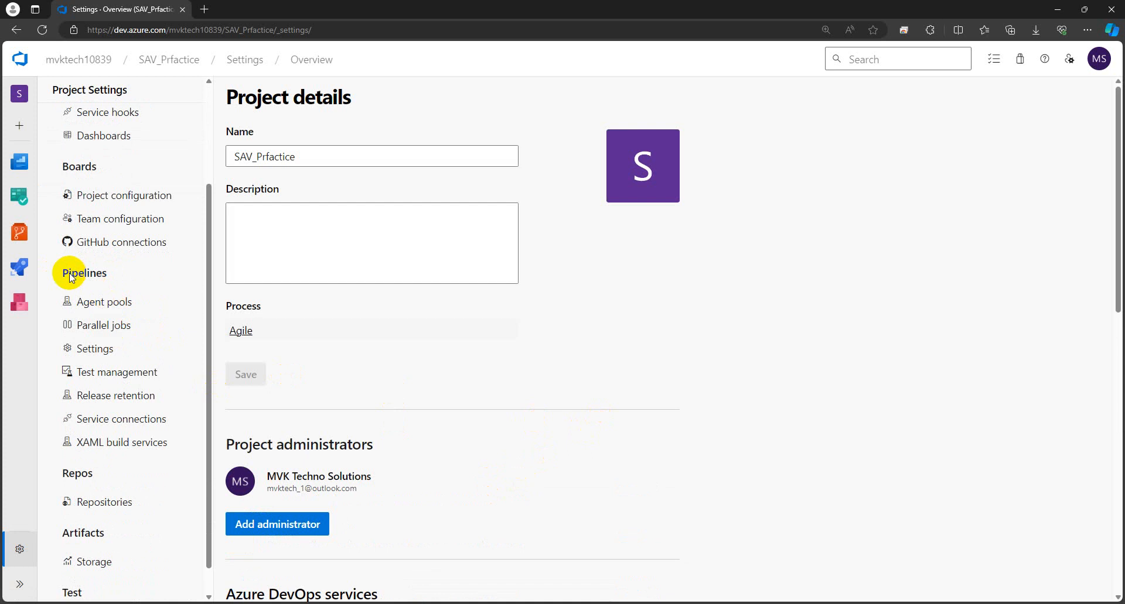
left_click(112, 419)
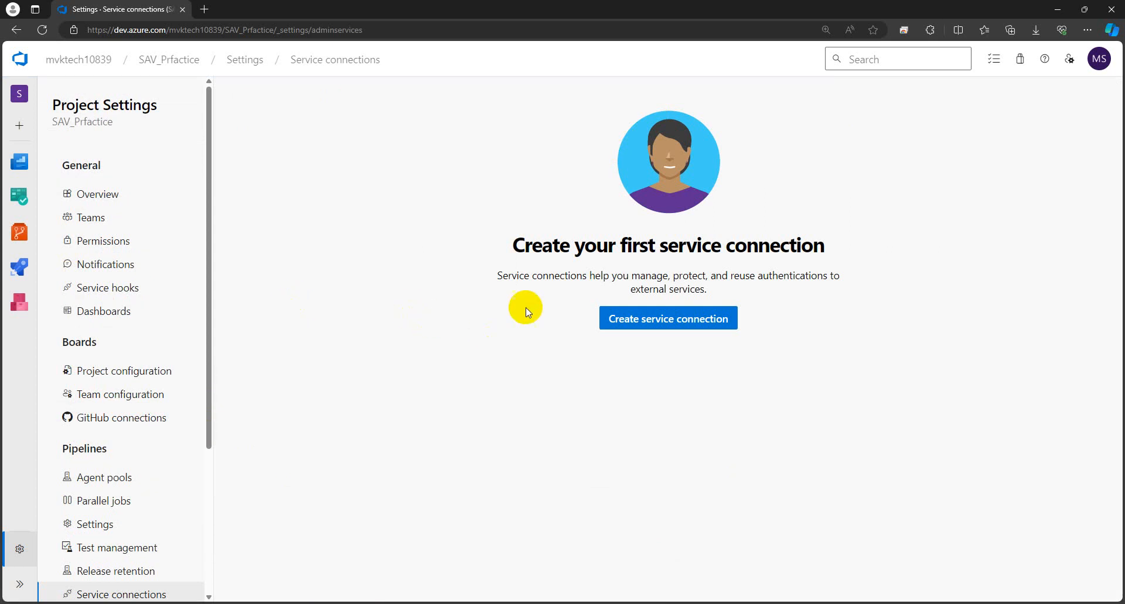
left_click_drag(496, 278, 629, 277)
left_click(618, 278)
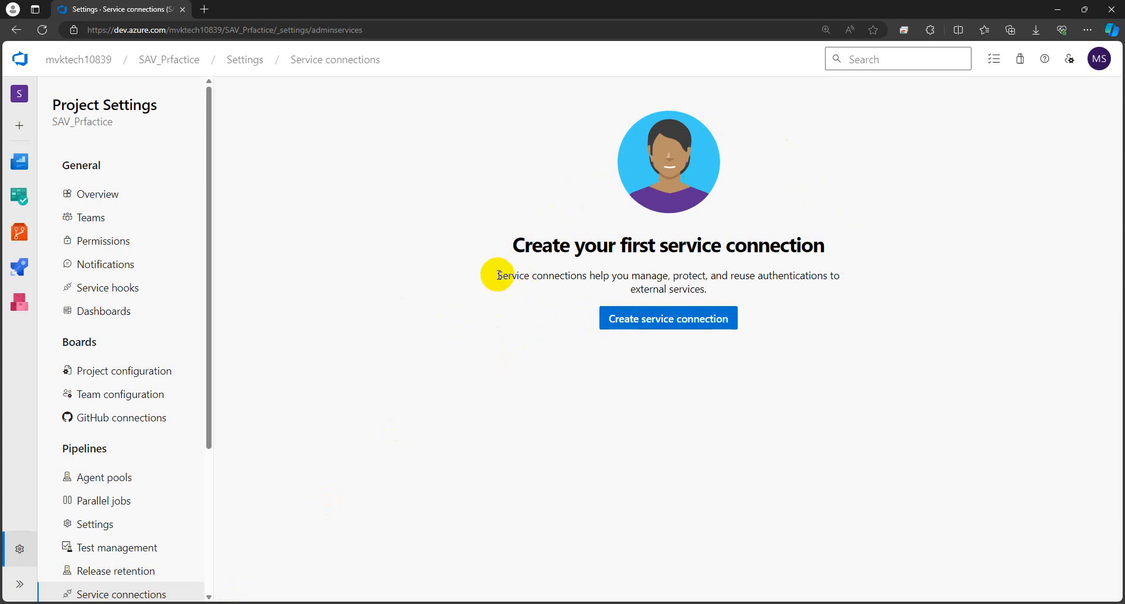
left_click_drag(497, 275, 631, 276)
left_click(599, 287)
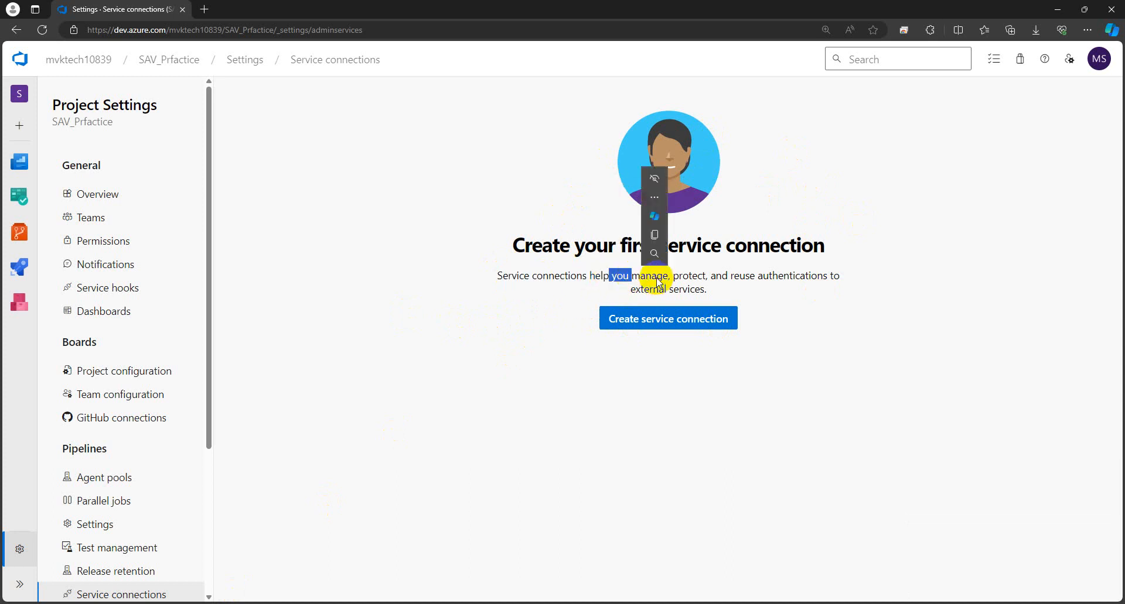
left_click(657, 276)
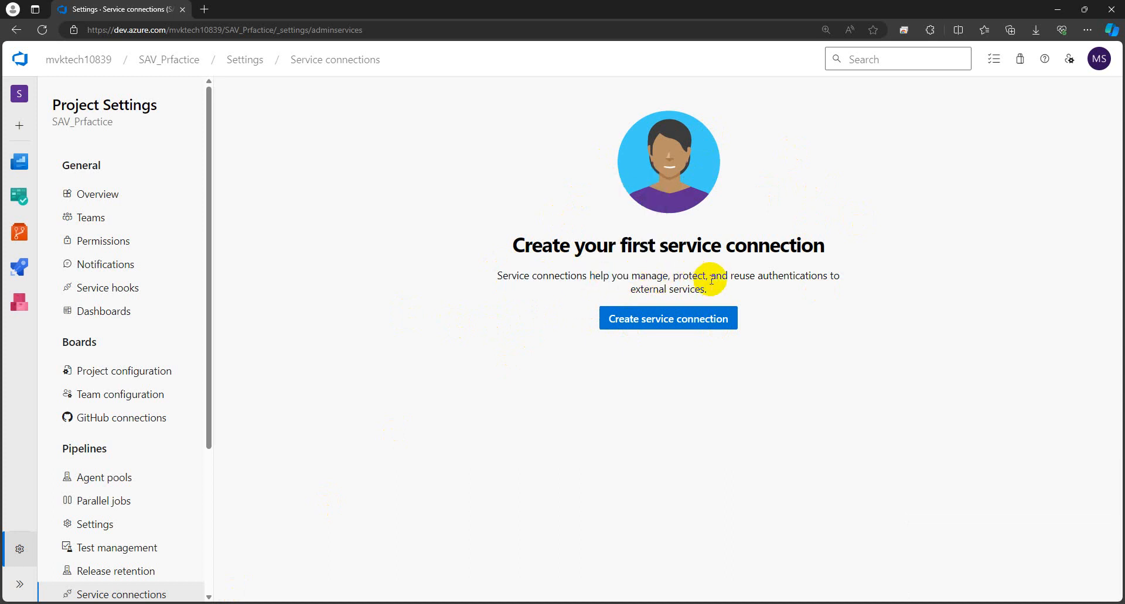
left_click_drag(731, 274, 834, 286)
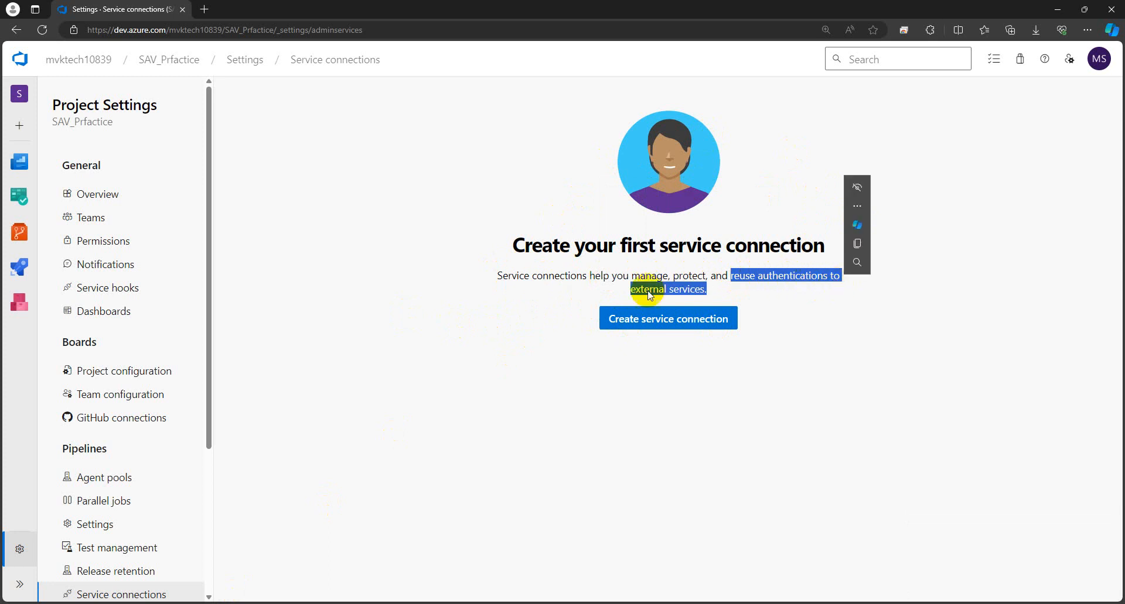
left_click_drag(719, 292, 620, 291)
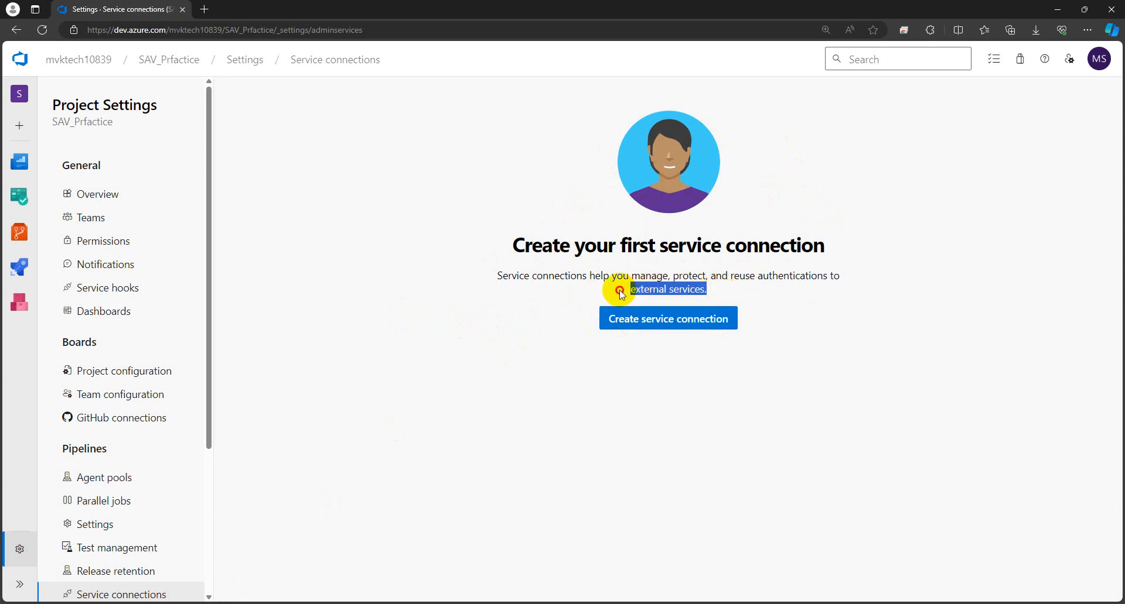
left_click(483, 290)
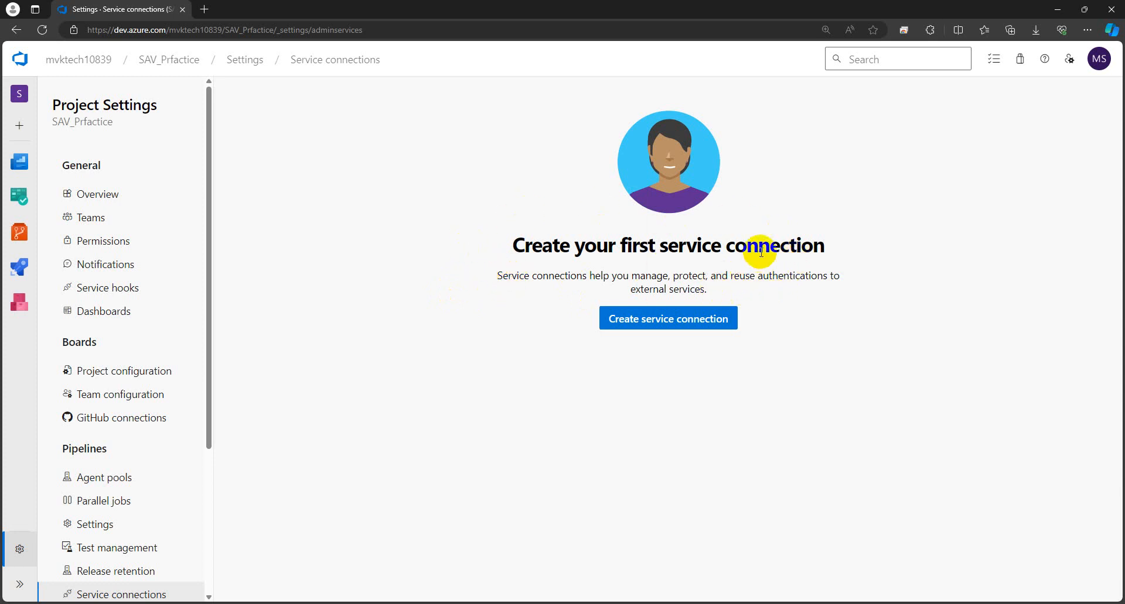
left_click_drag(658, 250, 822, 256)
left_click(831, 301)
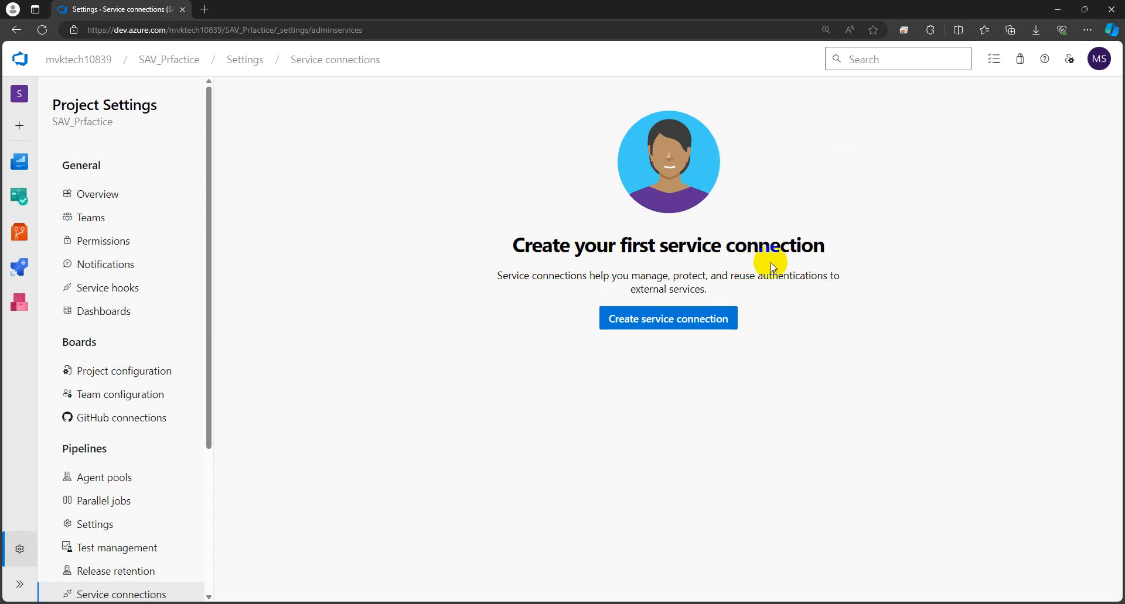
Step: Begin a new service connection and select Azure Resource Manager from the connection types
left_click(671, 319)
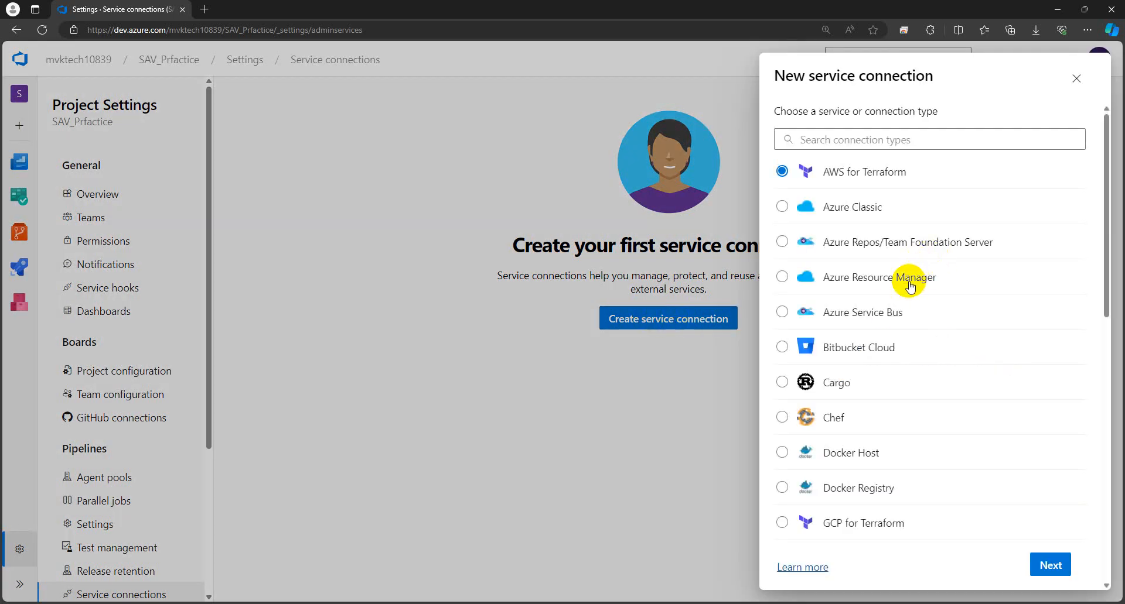
scroll(910, 286, "down", 10)
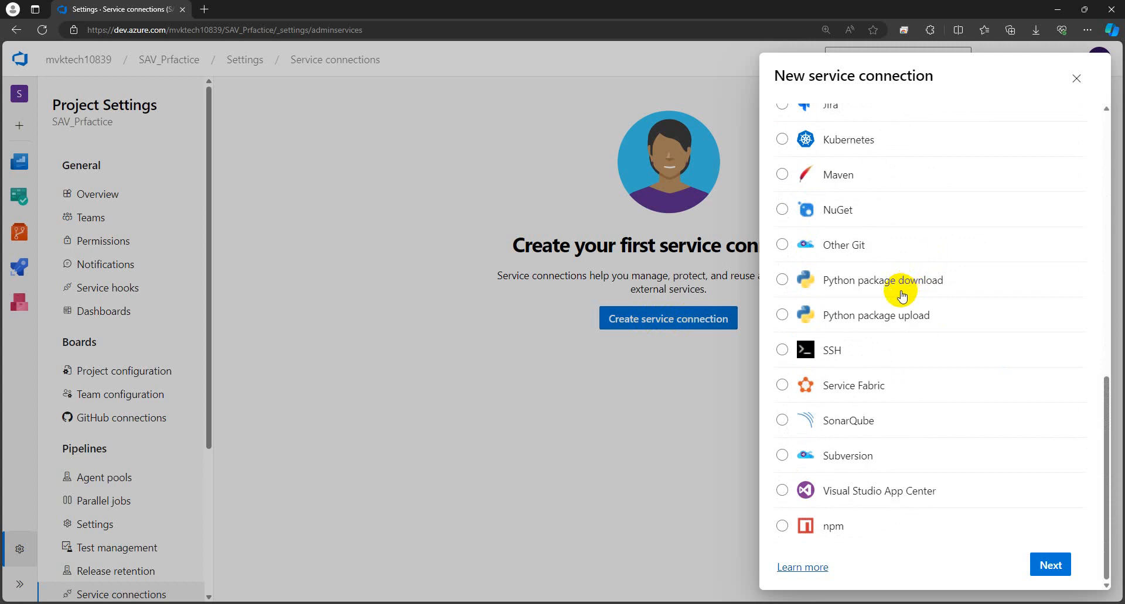
scroll(902, 296, "up", 10)
scroll(892, 312, "down", 7)
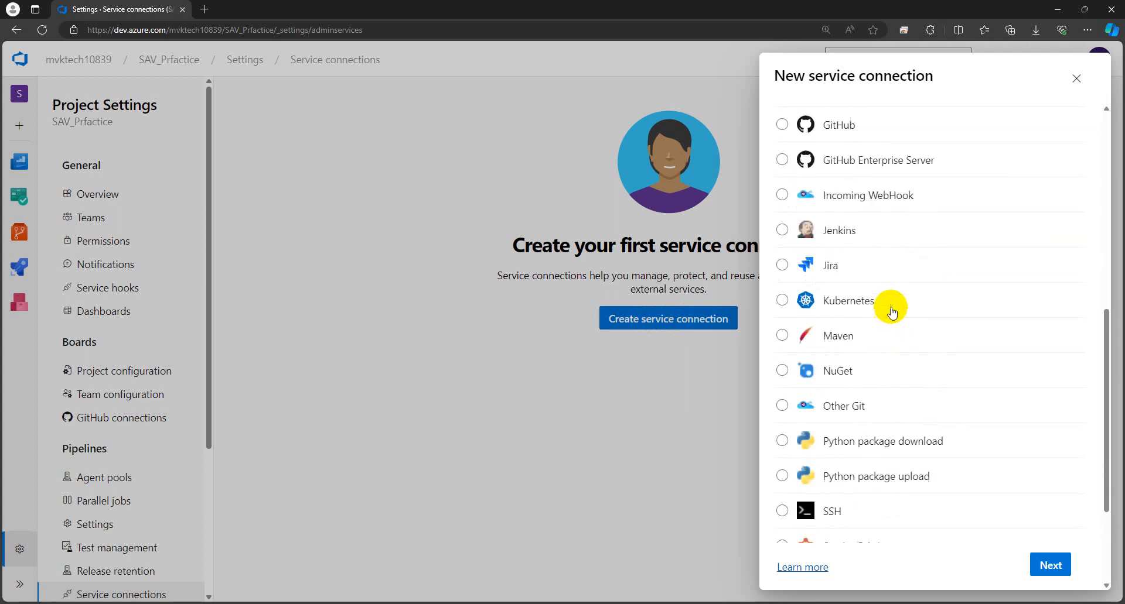
scroll(892, 313, "down", 3)
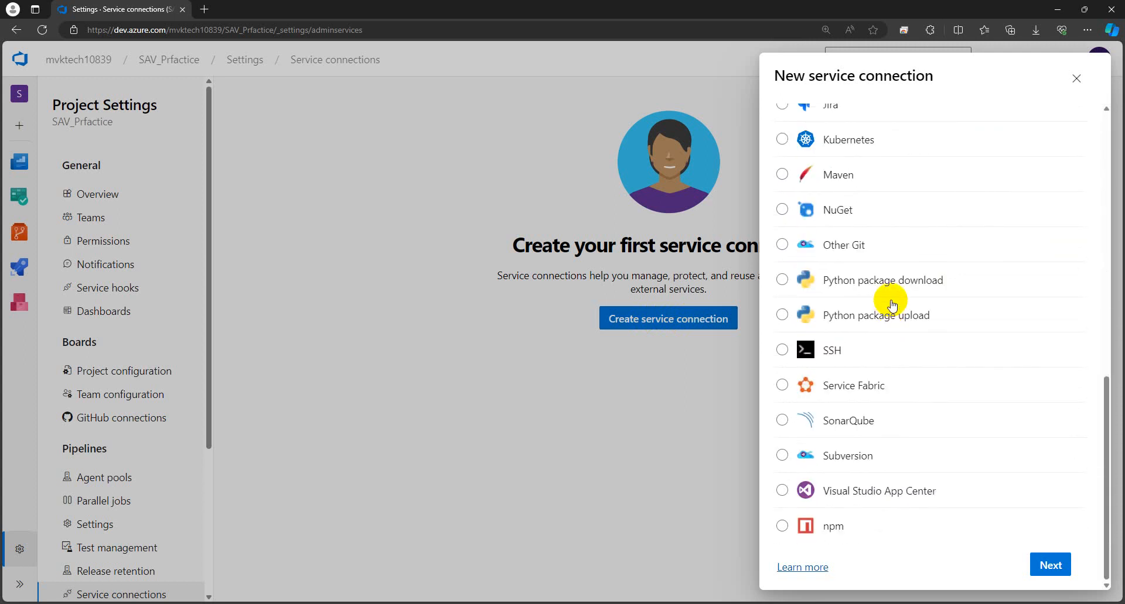
scroll(892, 302, "up", 10)
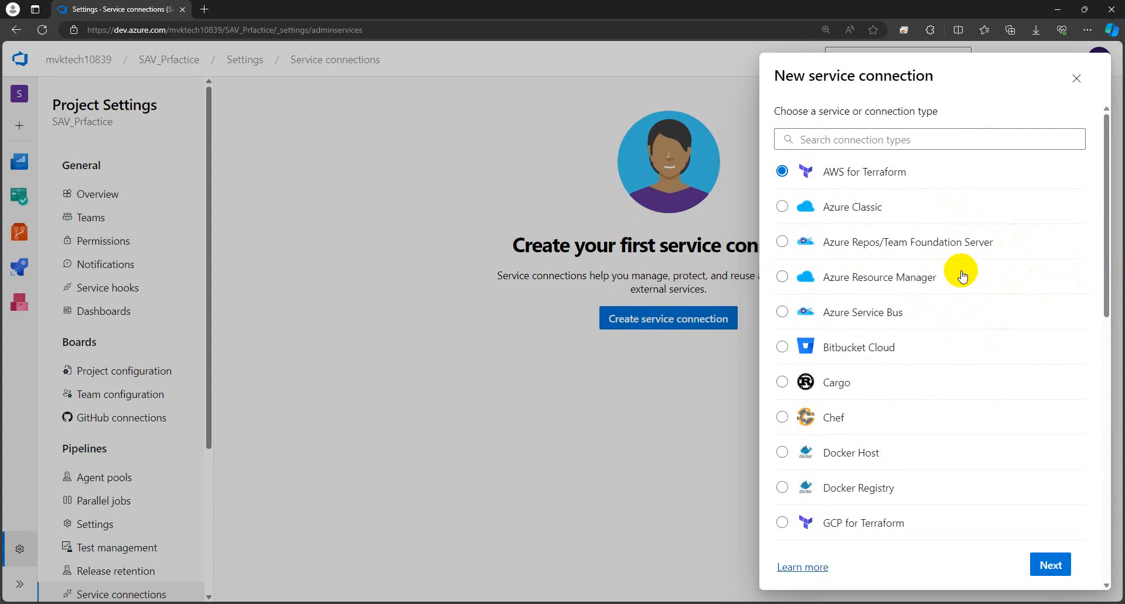
left_click(857, 283)
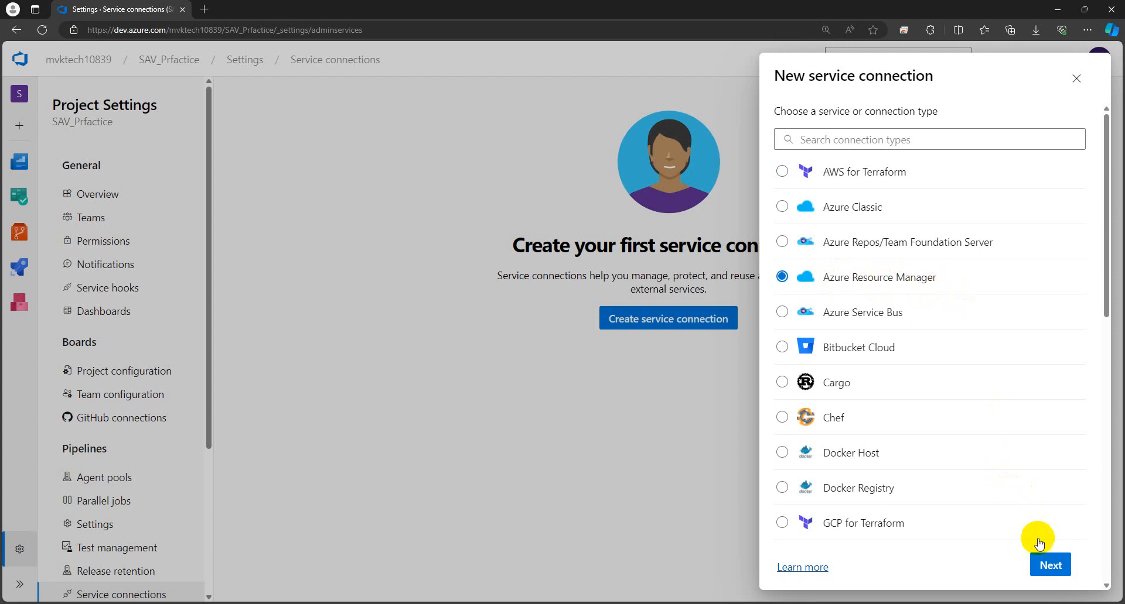
Step: Choose Service principal (manual) as the authentication method and continue to its details form
left_click(1051, 567)
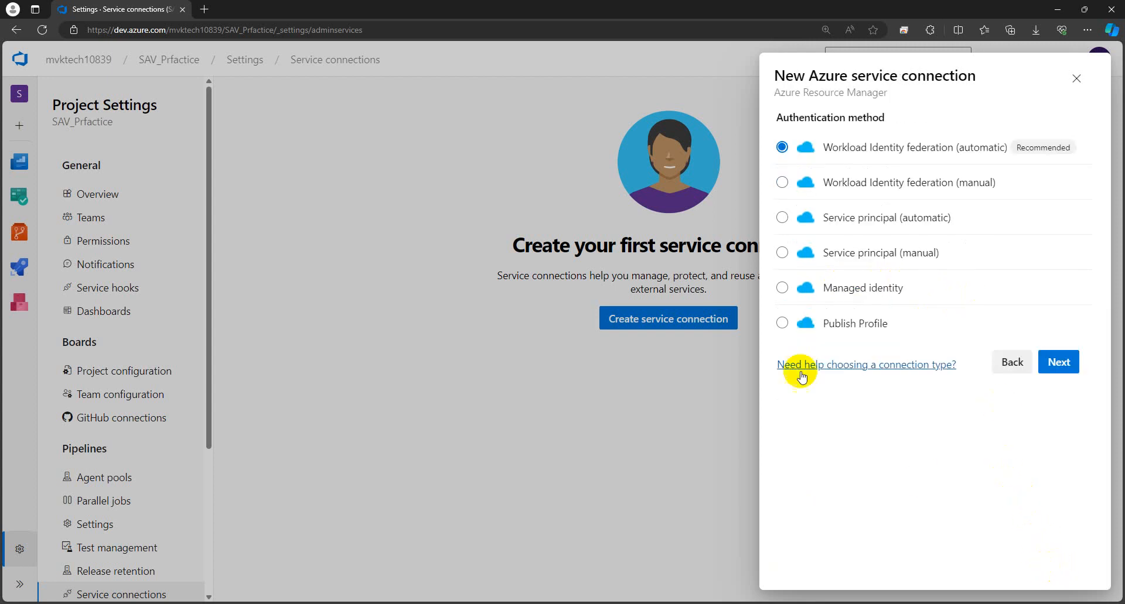
left_click_drag(891, 117, 783, 113)
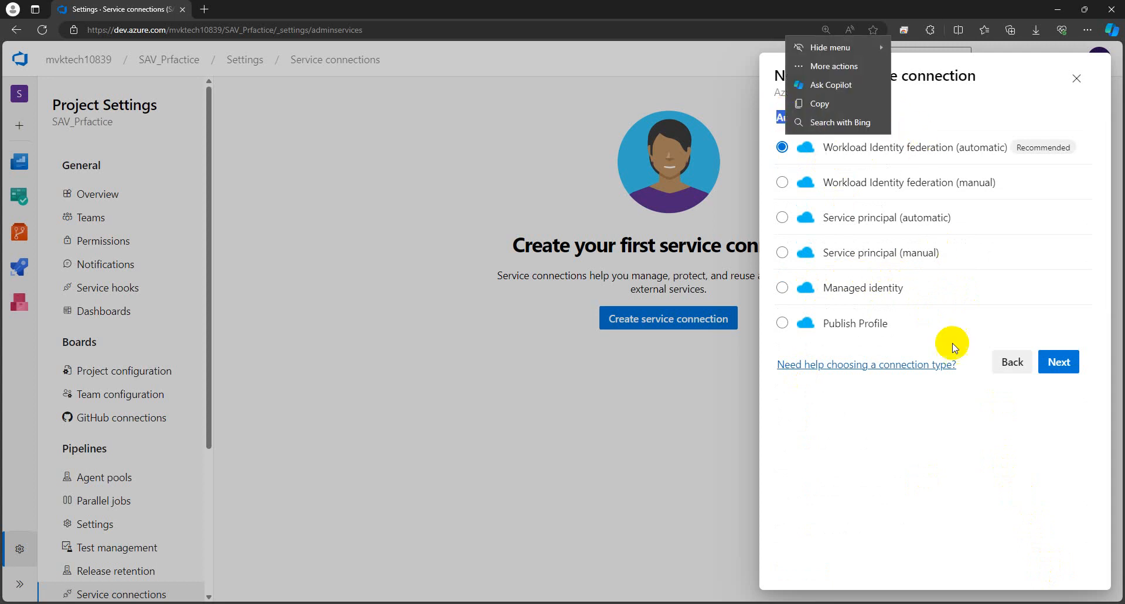
left_click(899, 447)
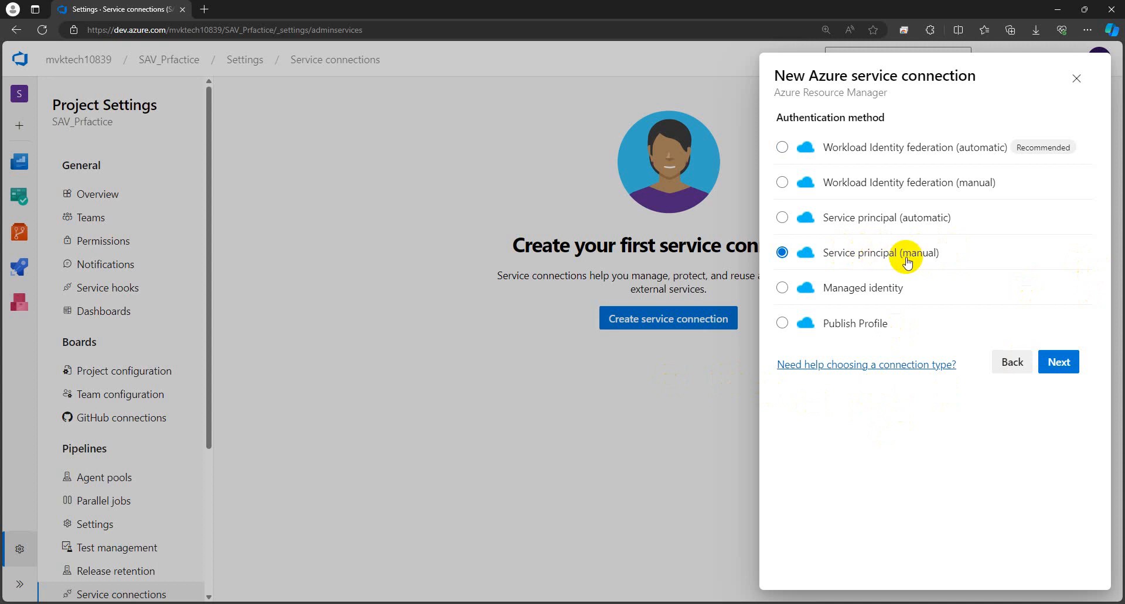
left_click(1062, 366)
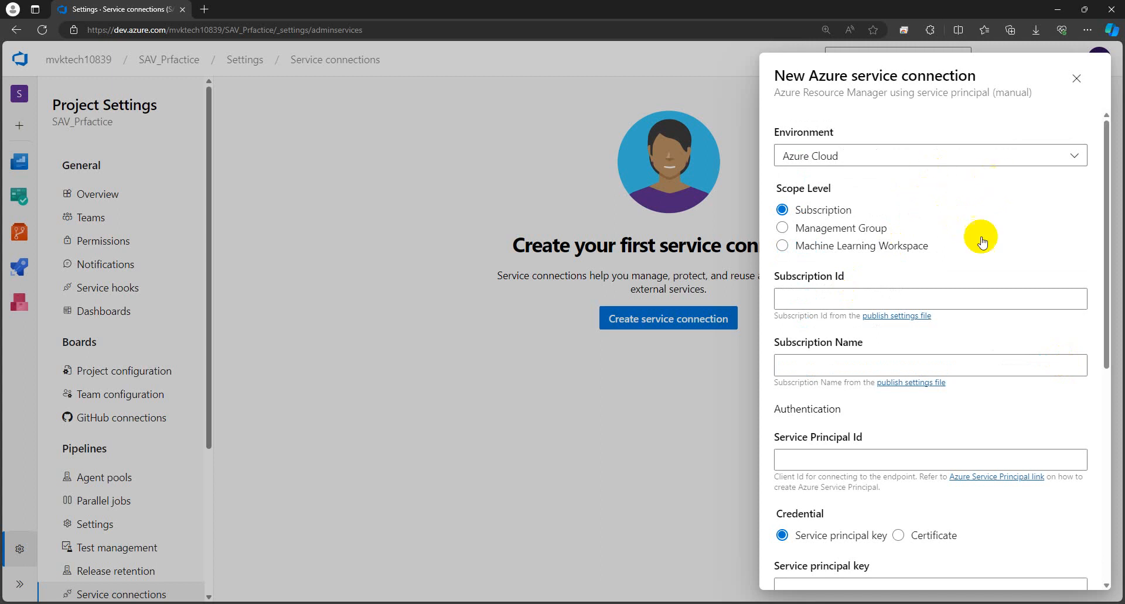
scroll(973, 216, "down", 2)
scroll(931, 170, "up", 2)
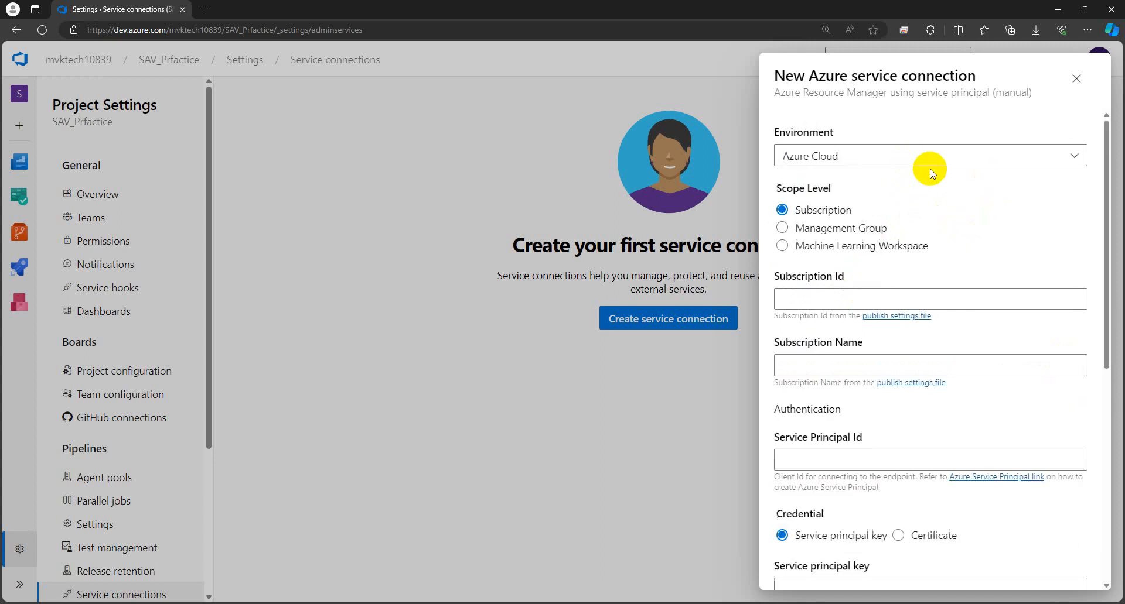
left_click(883, 166)
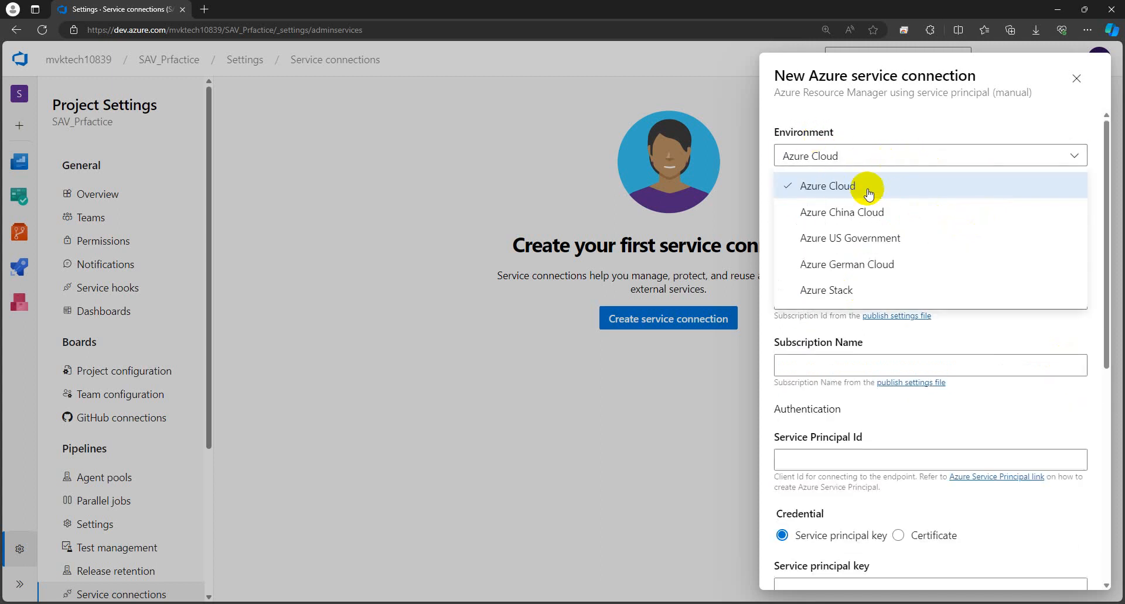
left_click(909, 122)
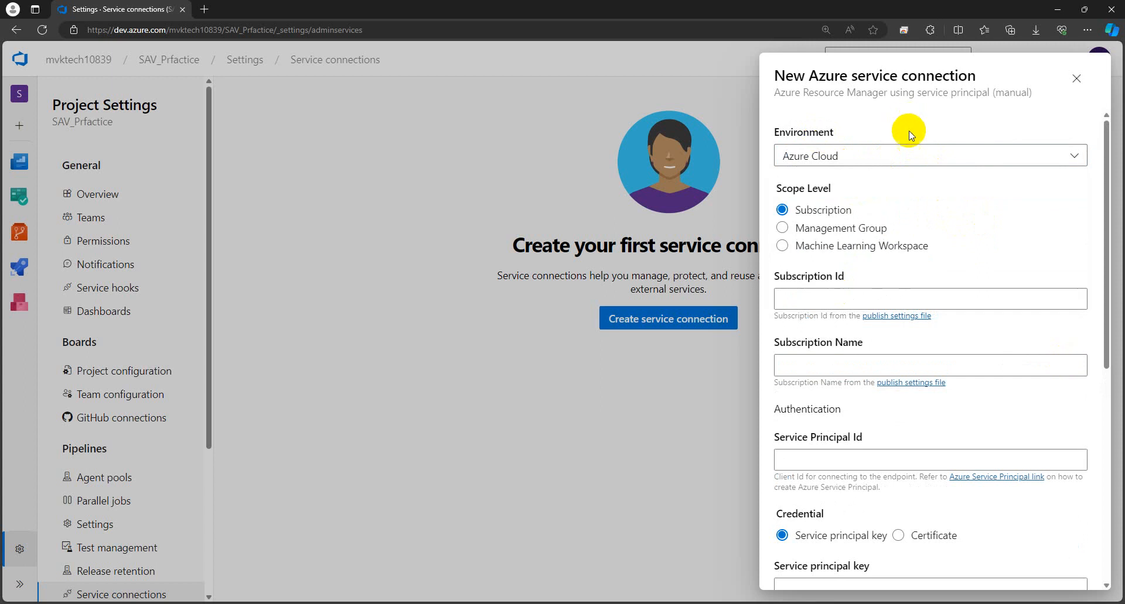
scroll(924, 226, "down", 1)
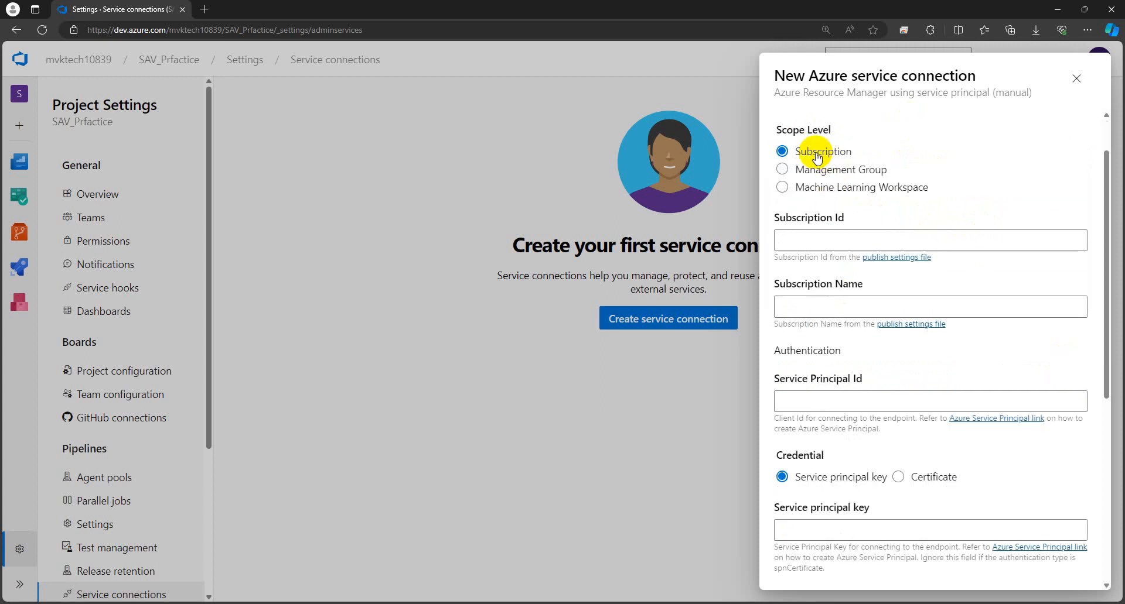
scroll(910, 274, "down", 6)
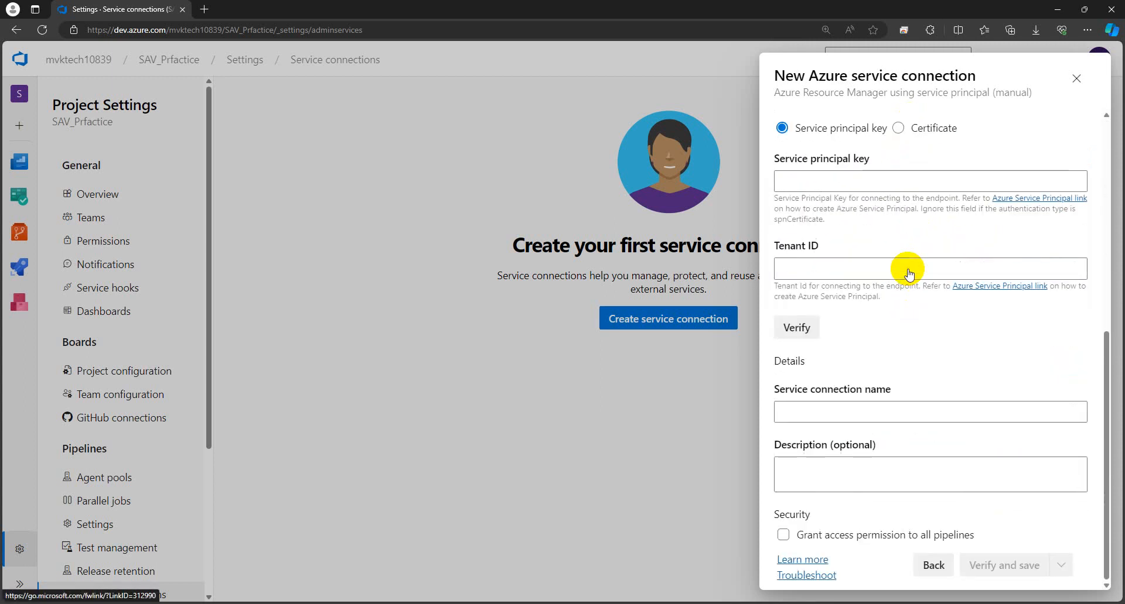
scroll(902, 319, "up", 7)
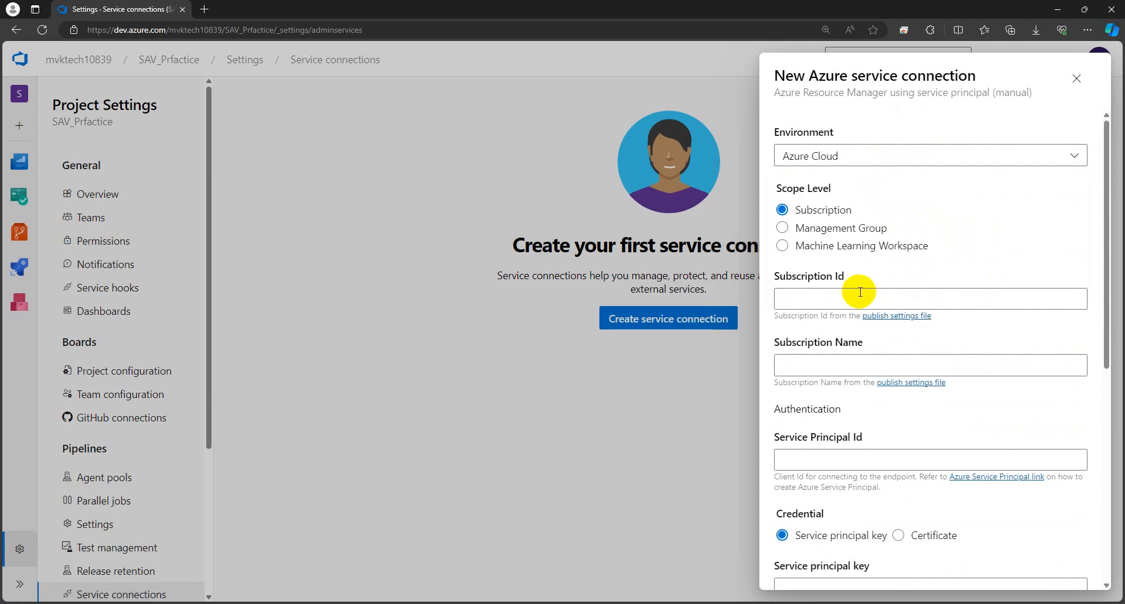
Step: Copy the subscription ID from the notes into the Subscription Id field
left_click(252, 603)
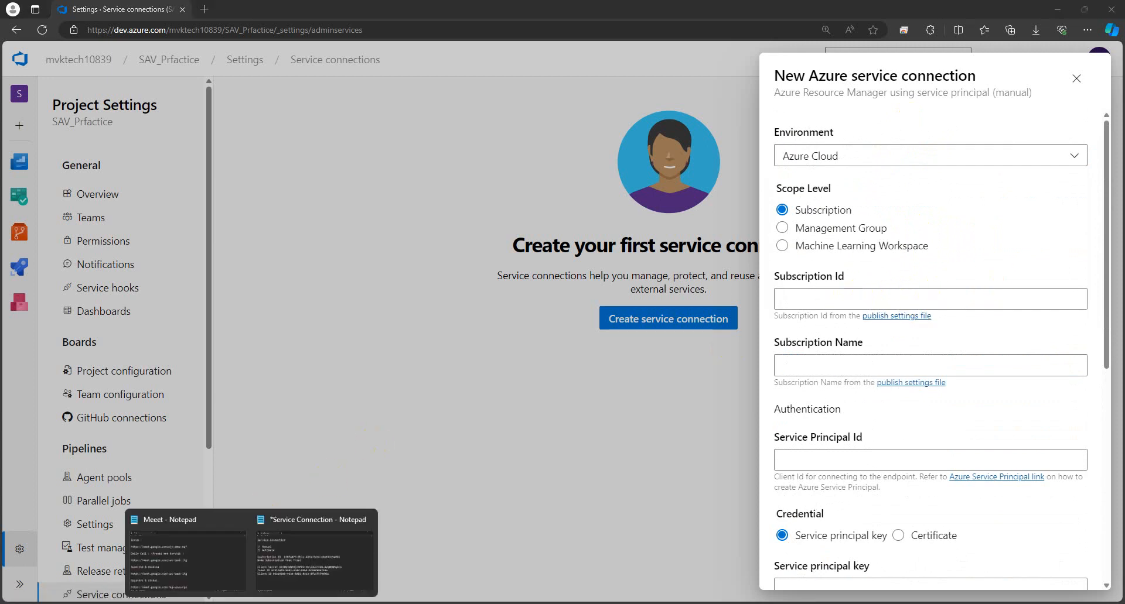
left_click(287, 571)
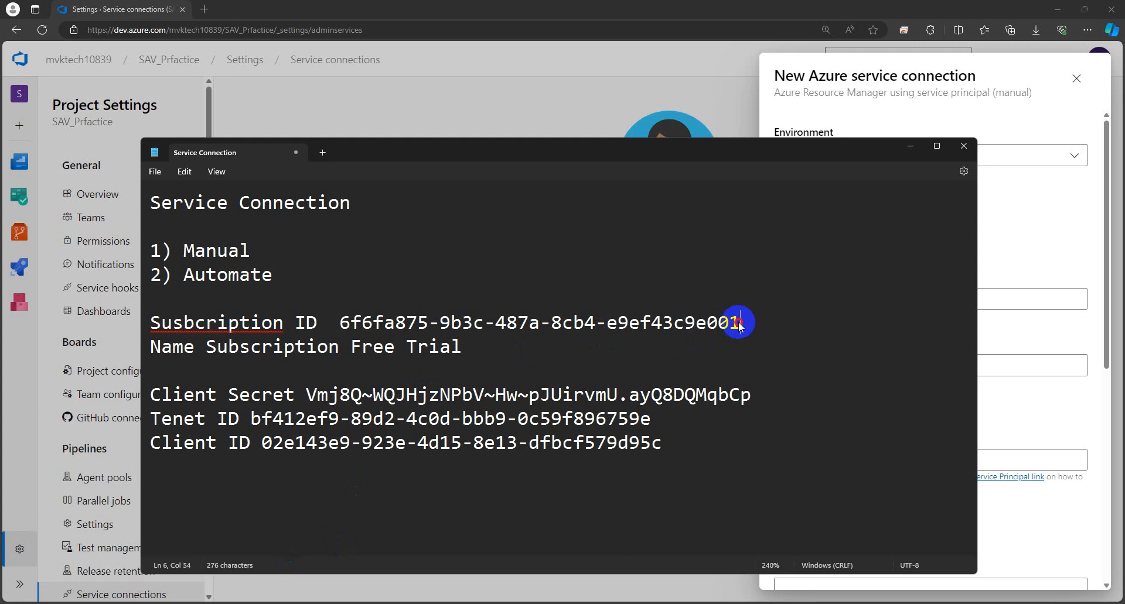
left_click_drag(742, 323, 346, 314)
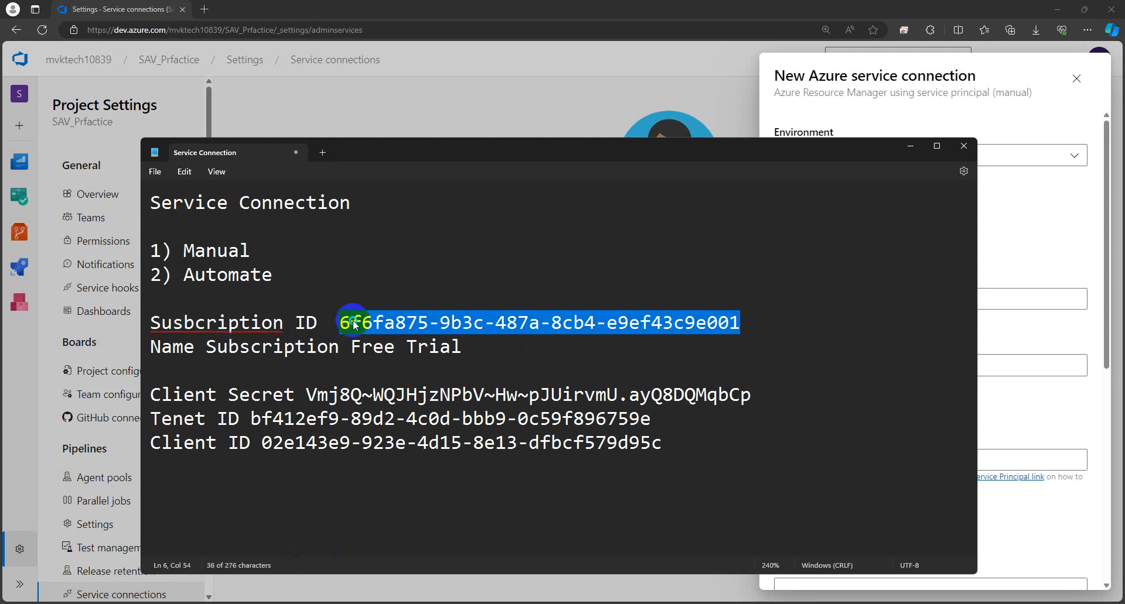
right_click(350, 323)
left_click(389, 98)
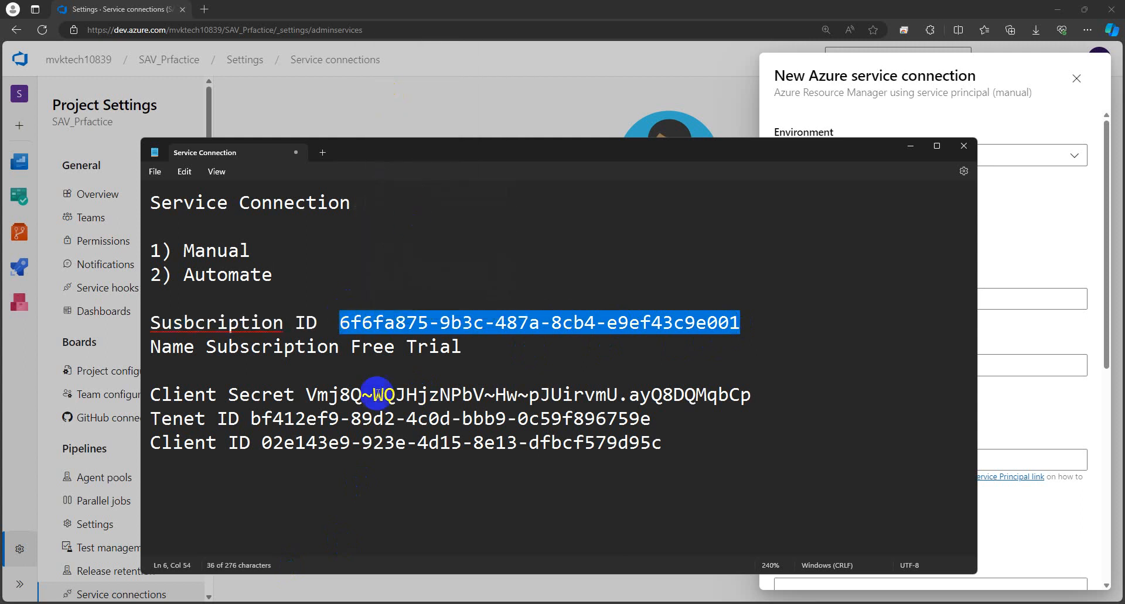
mouse_move(199, 602)
left_click(199, 556)
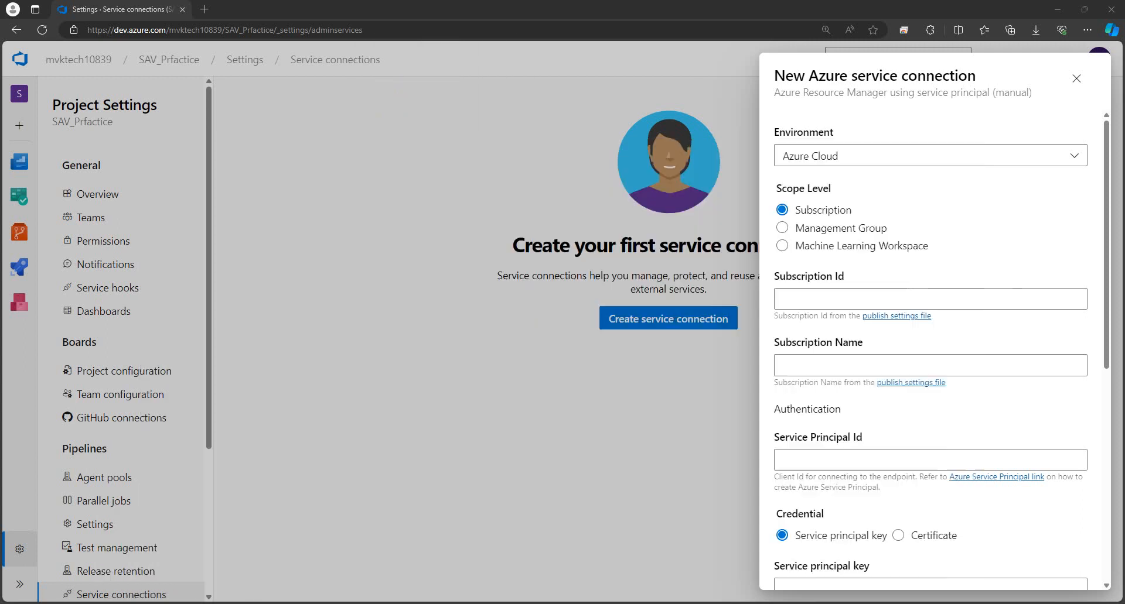
left_click(803, 294)
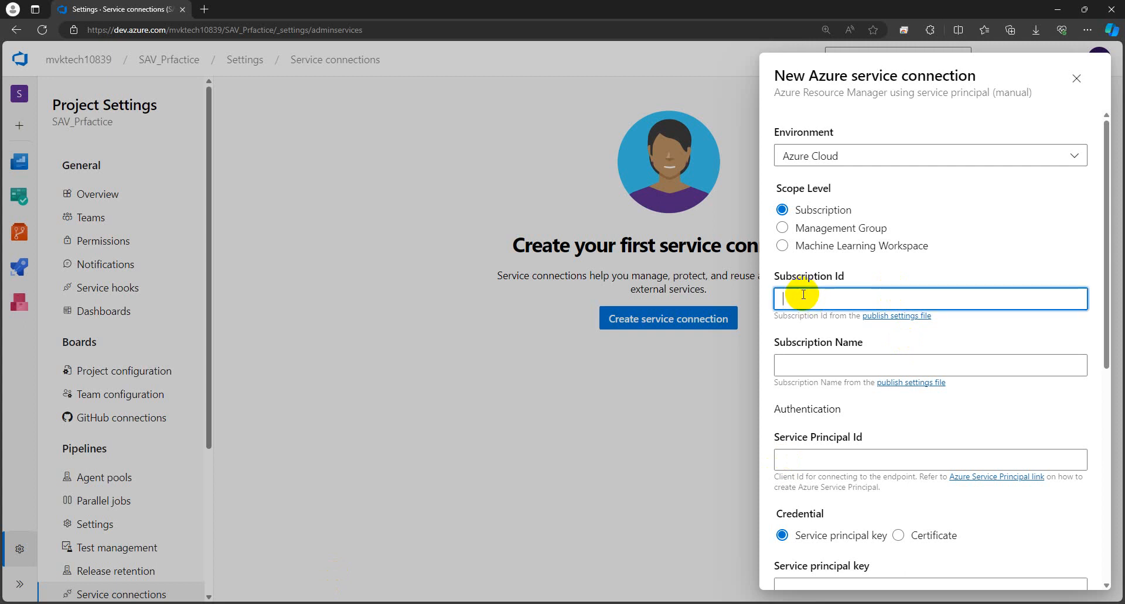
key("ctrl+v")
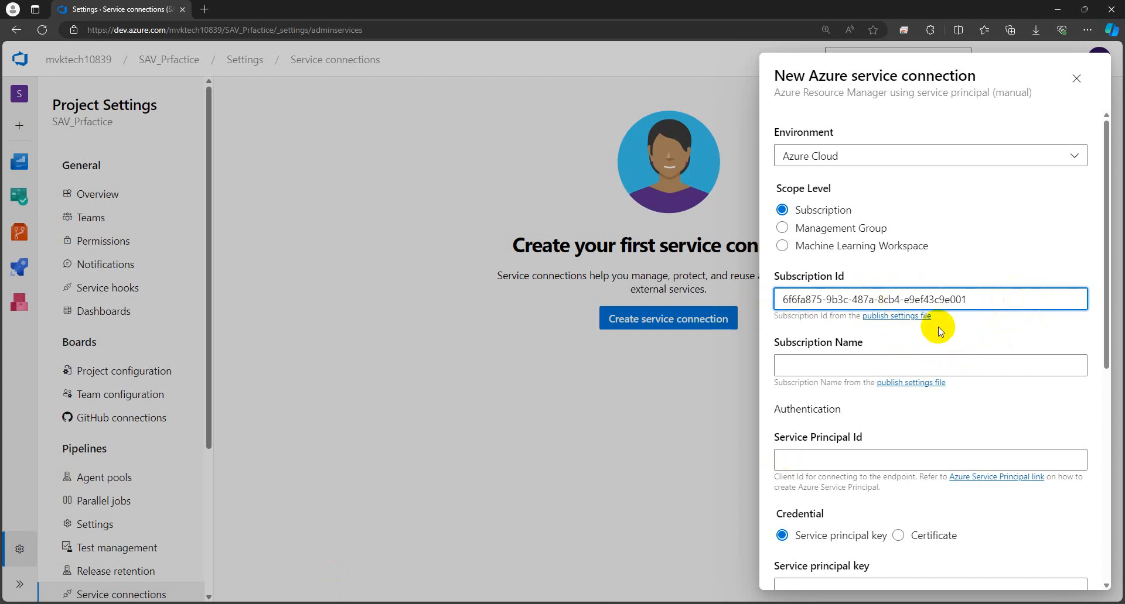
left_click(960, 332)
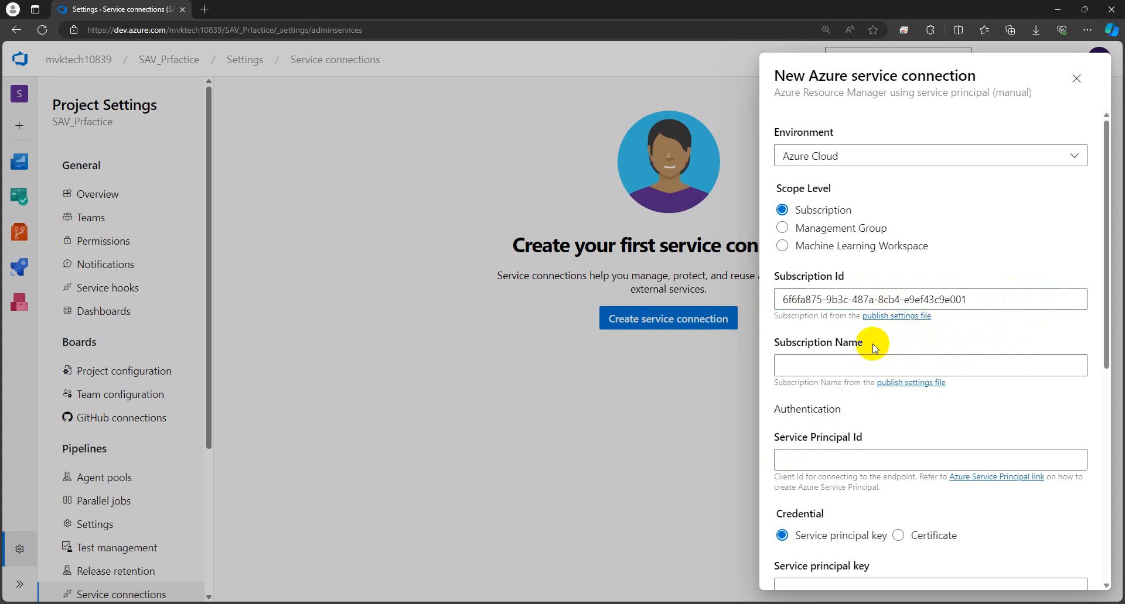
Step: Copy 'Free Trial' from the notes into the Subscription Name field
left_click_drag(874, 348, 776, 346)
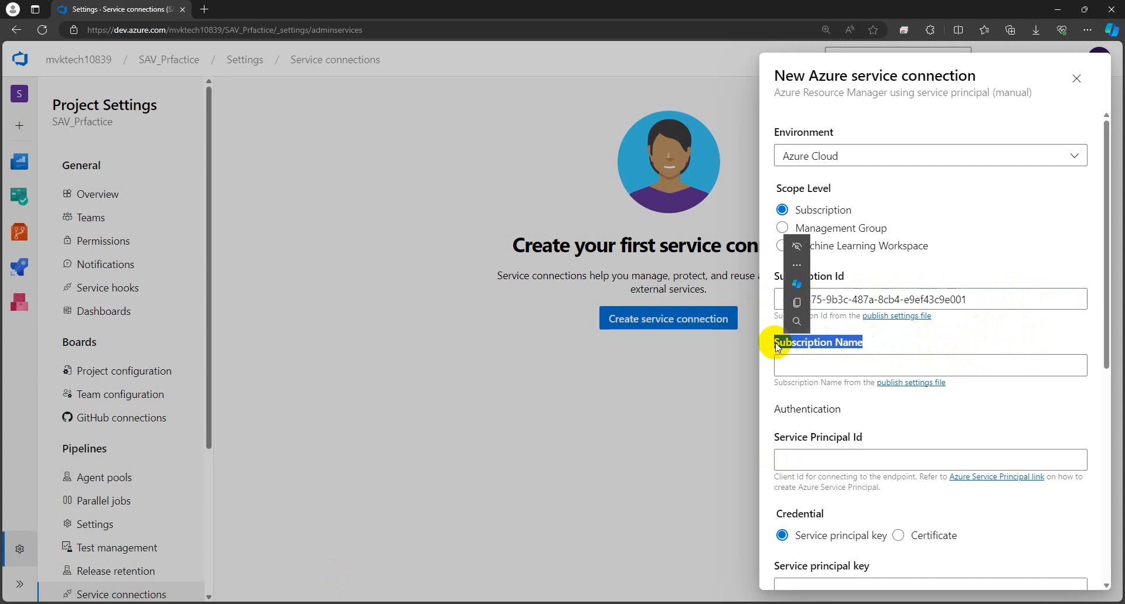
mouse_move(267, 594)
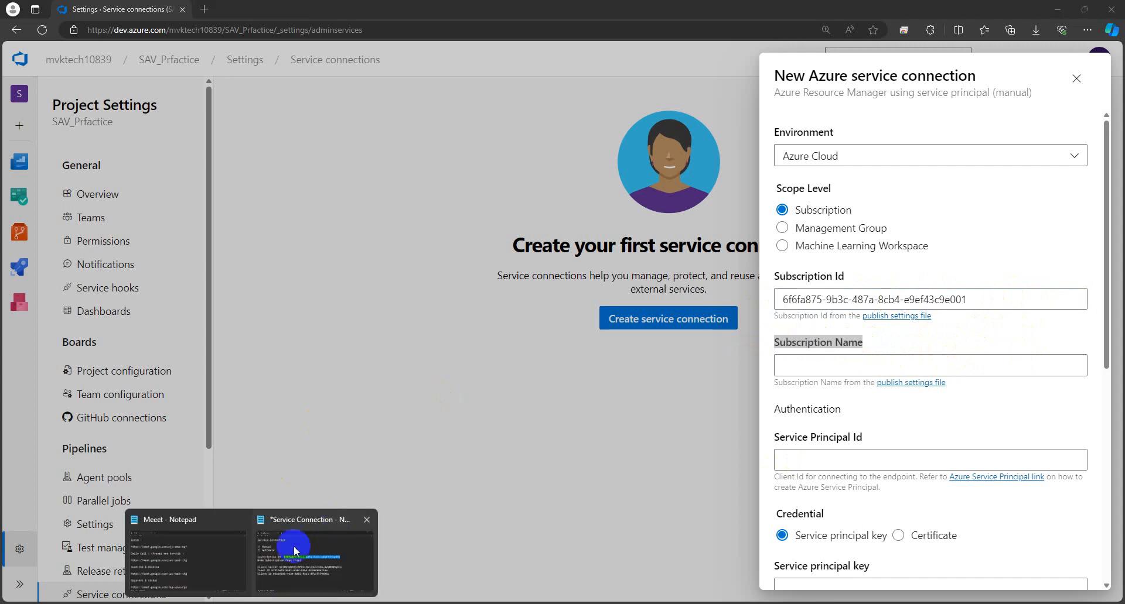
left_click(293, 544)
left_click(483, 352)
left_click_drag(471, 348, 354, 351)
right_click(355, 351)
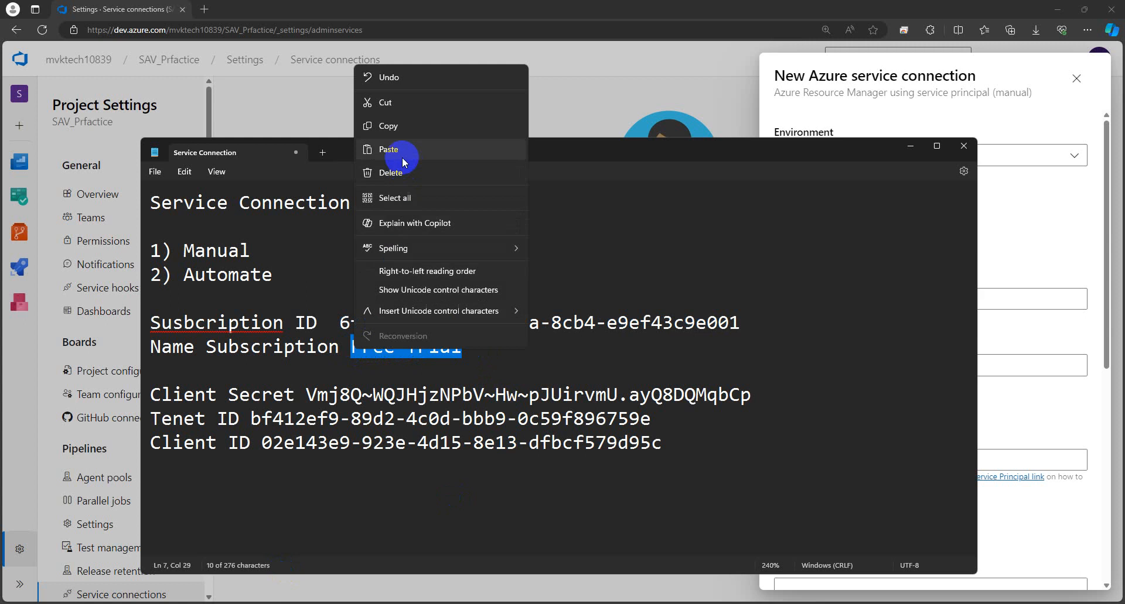
left_click(399, 120)
left_click(1006, 299)
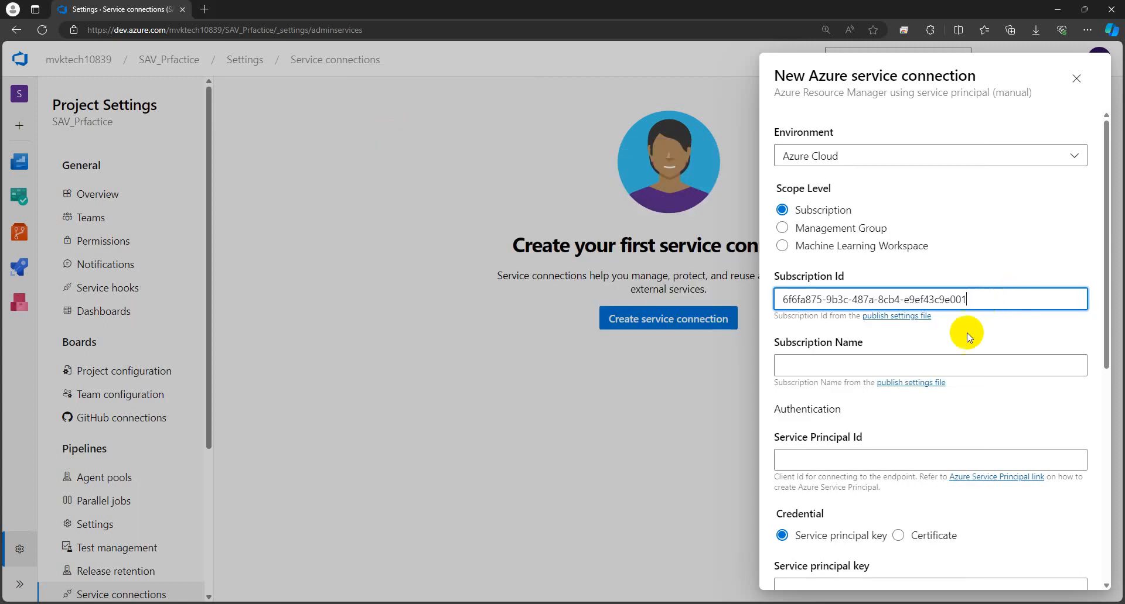
left_click(883, 367)
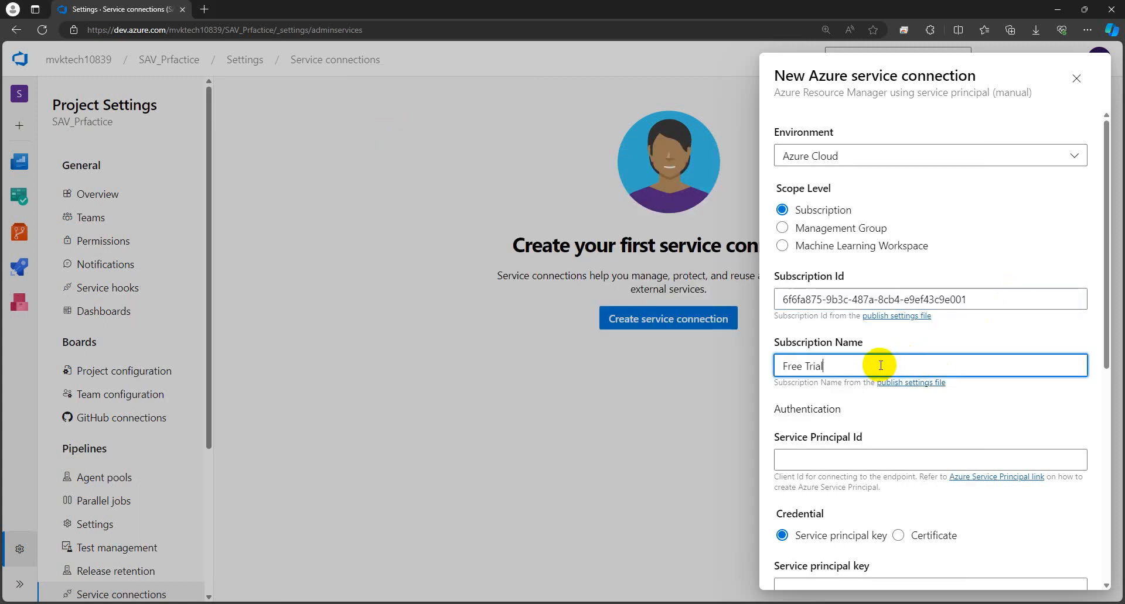
left_click(783, 366)
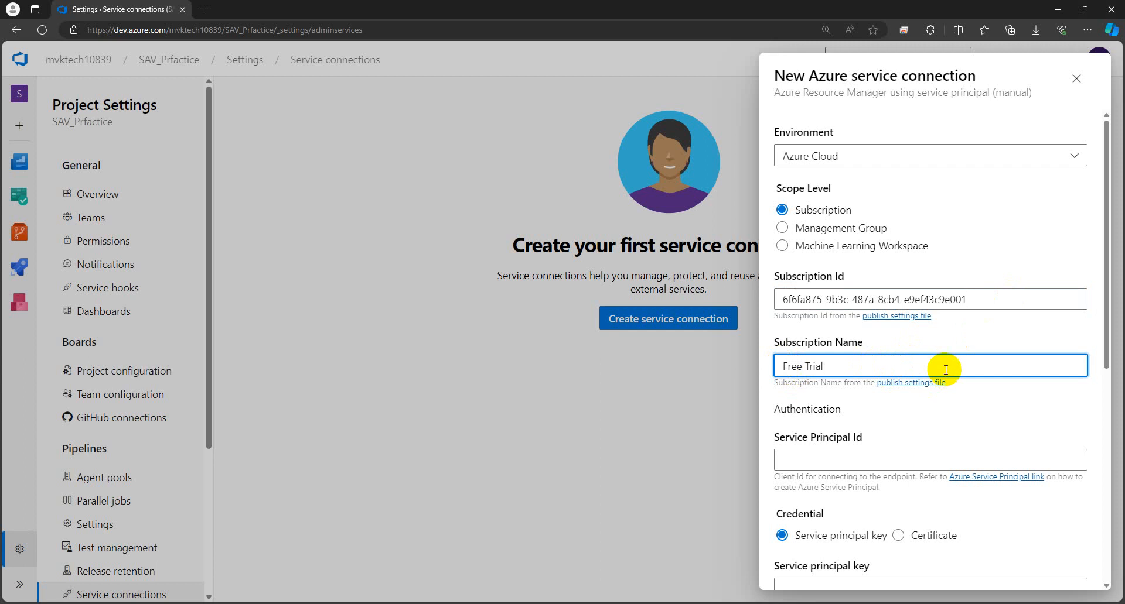
left_click(841, 364)
Step: Scroll to the Service Principal Id field and check its Client Id hint
scroll(807, 434, "down", 1)
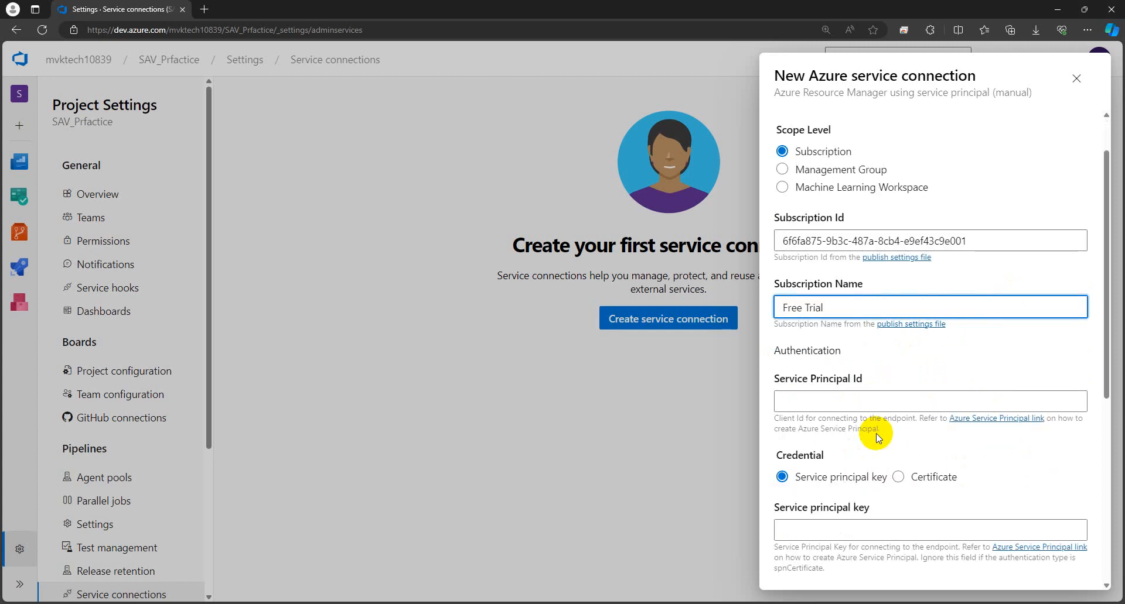
left_click(817, 400)
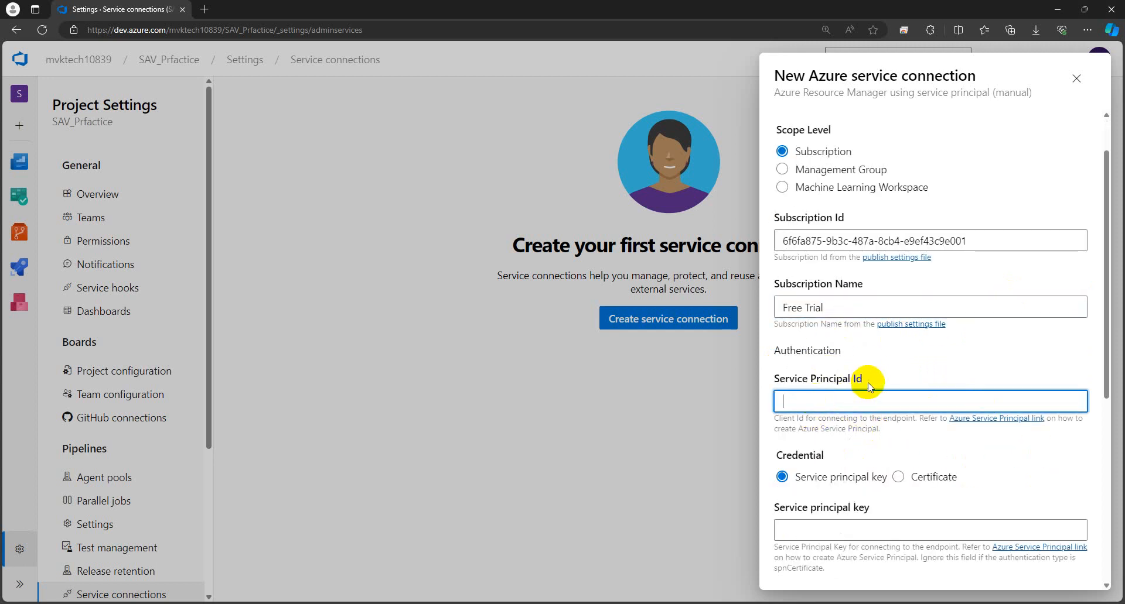
scroll(805, 374, "down", 2)
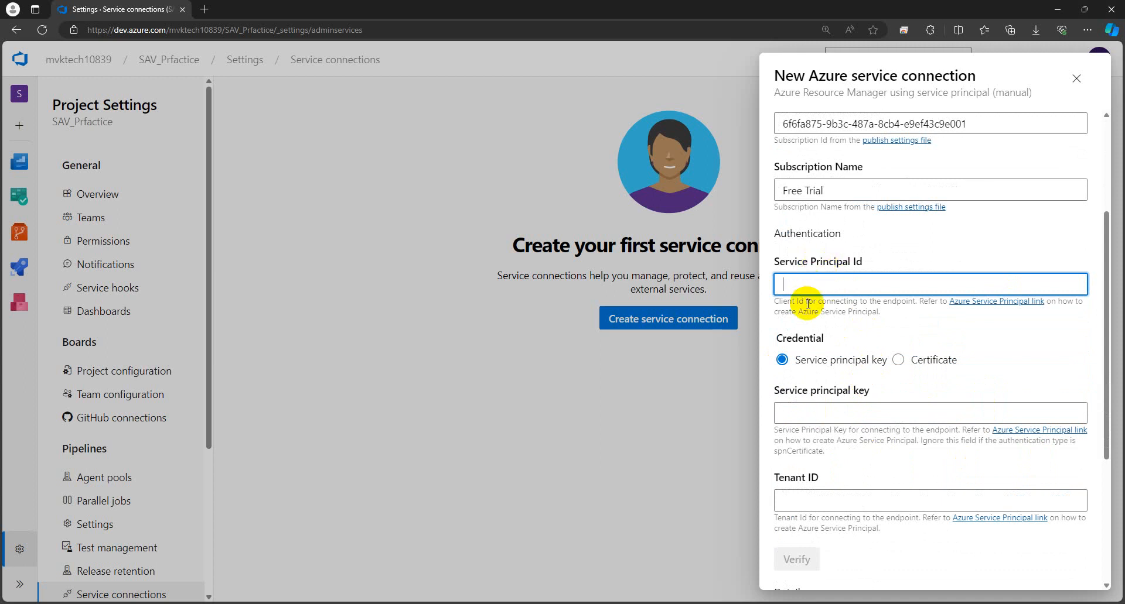
left_click_drag(806, 303, 777, 302)
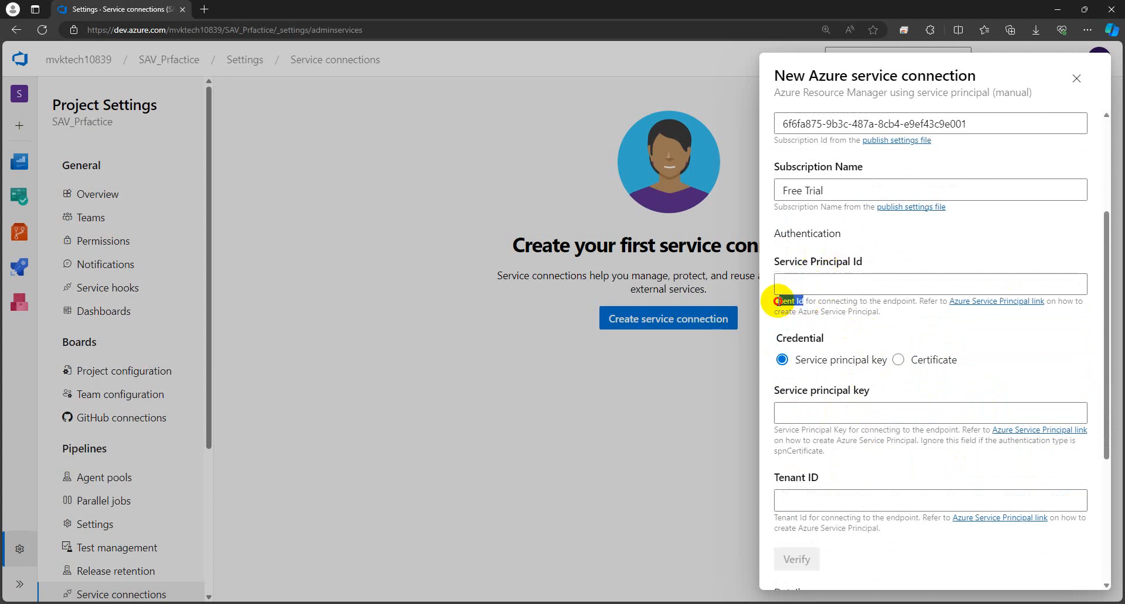
left_click(814, 303)
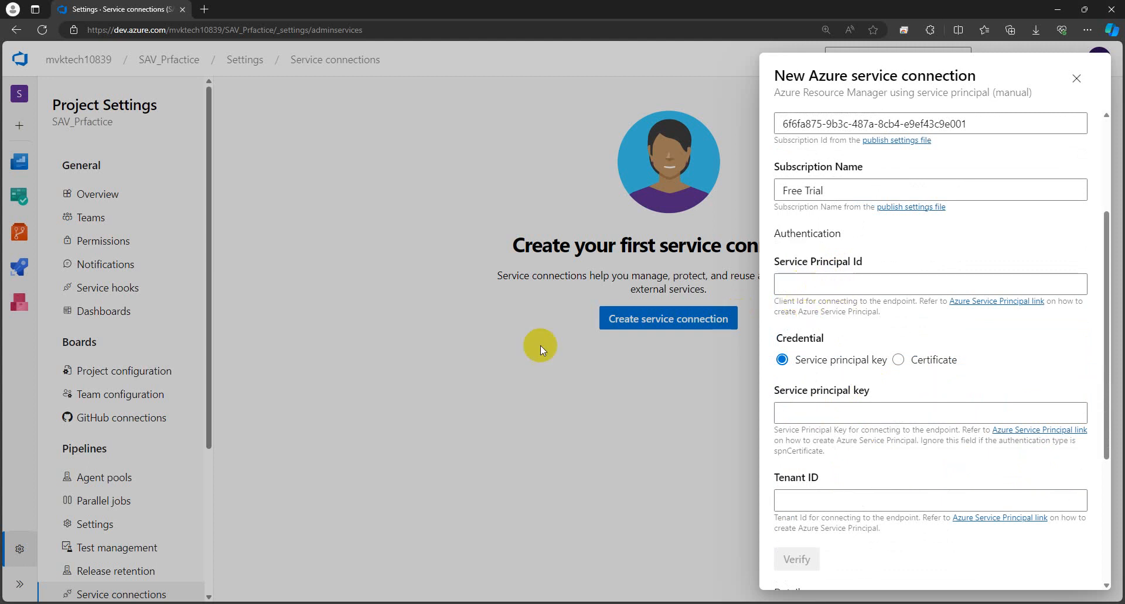
Step: Copy the client ID from the notes and paste it as the Service Principal Id
left_click(276, 583)
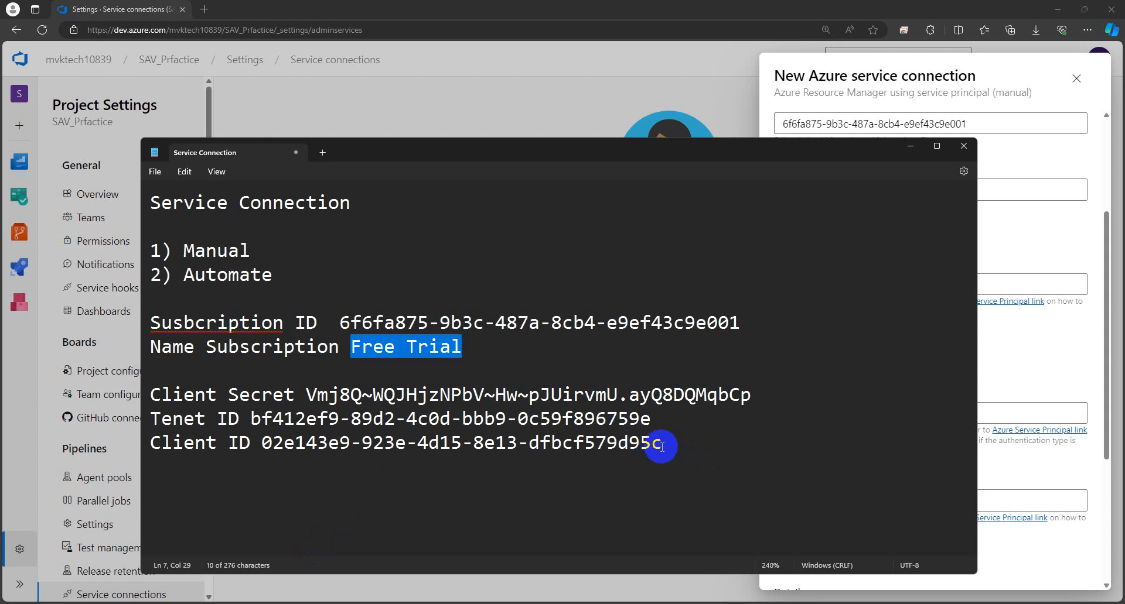
left_click_drag(661, 444, 265, 446)
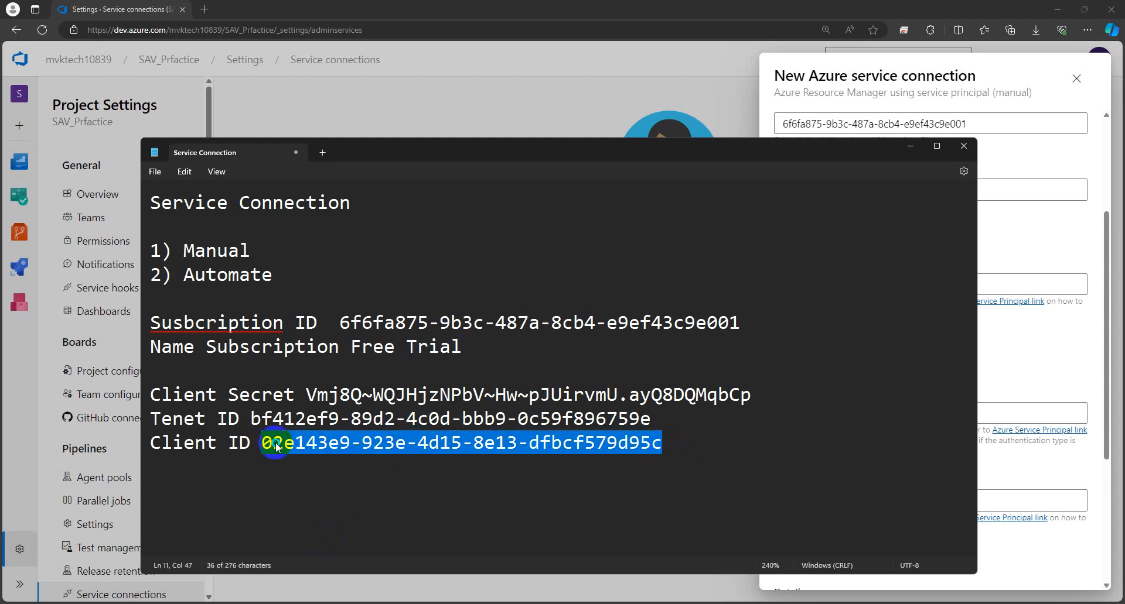
right_click(276, 447)
left_click(333, 222)
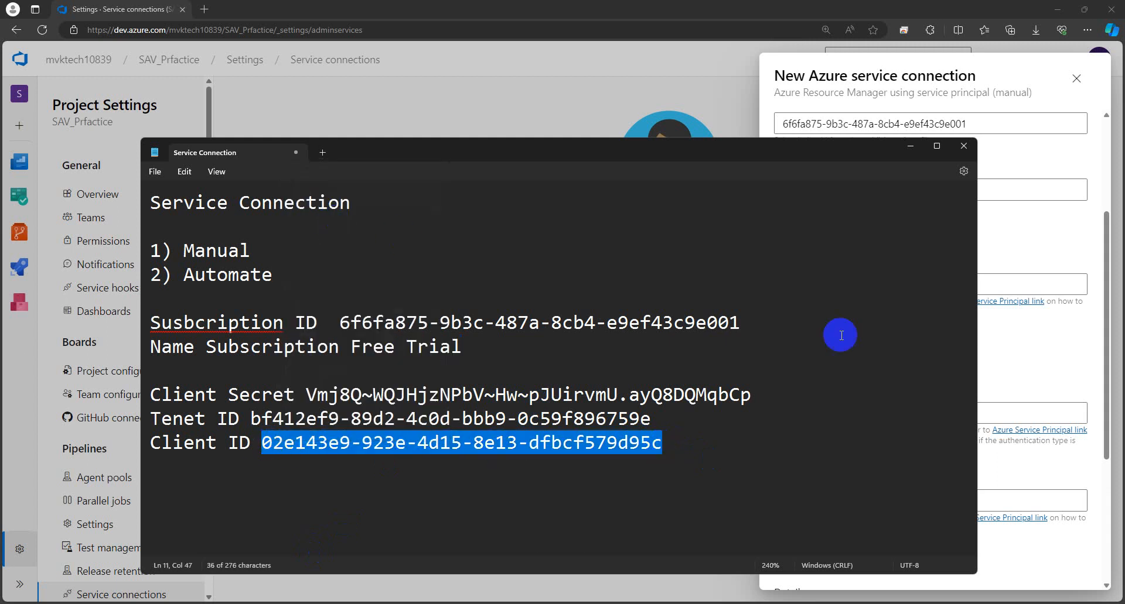
left_click(996, 366)
left_click(871, 284)
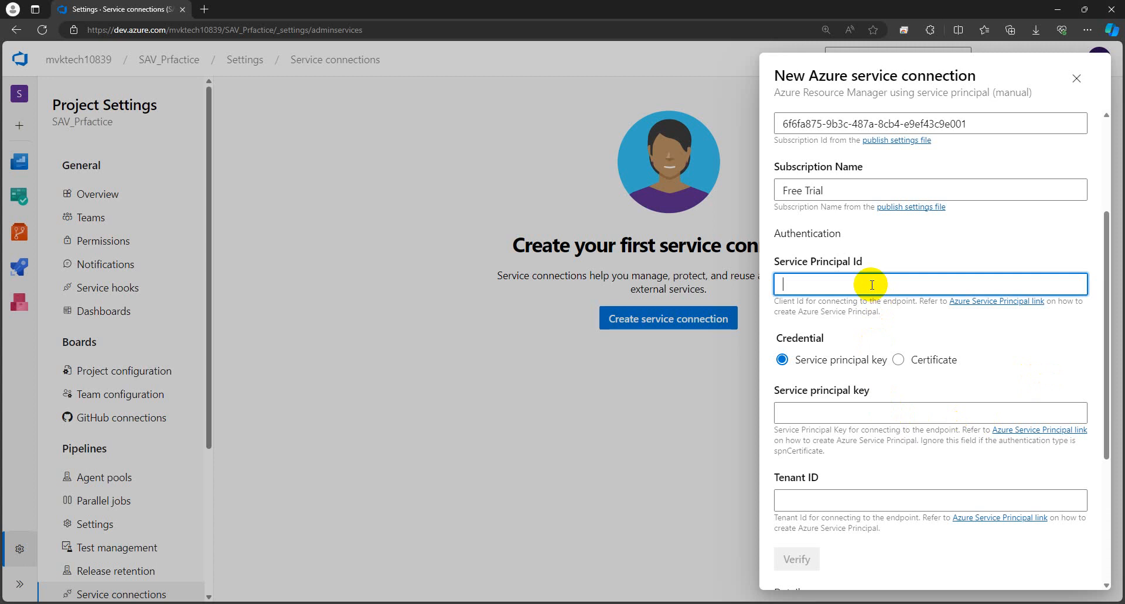
right_click(871, 285)
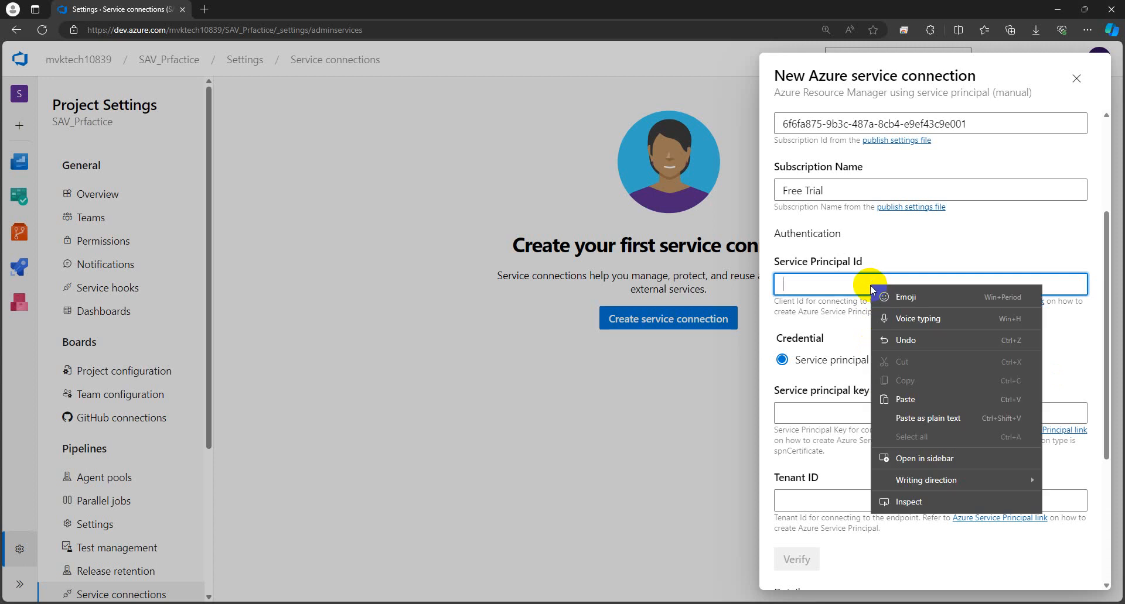
left_click(905, 398)
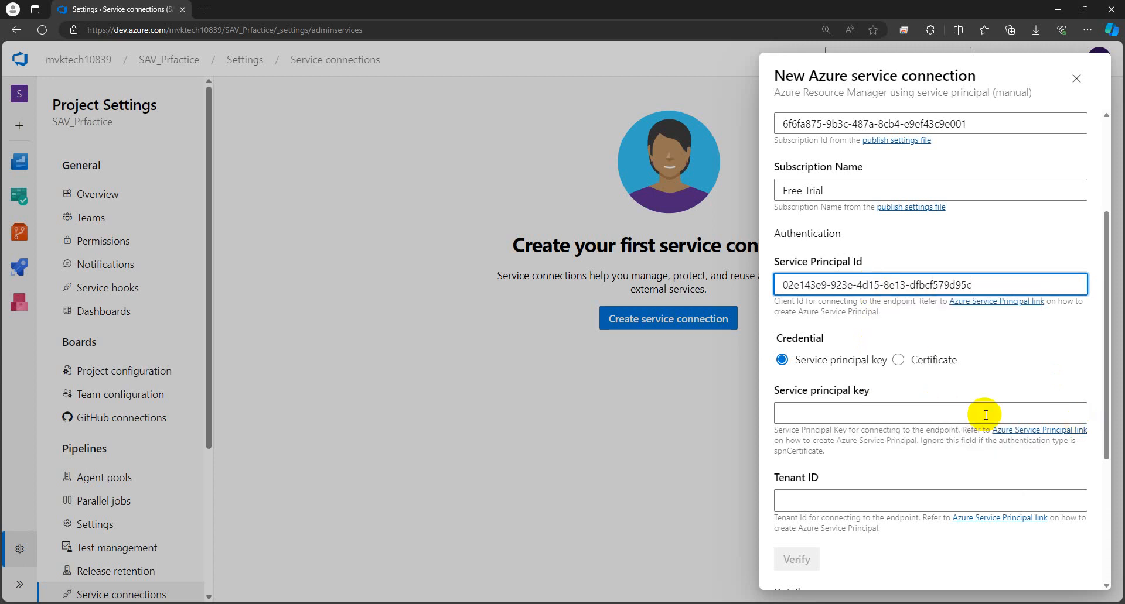
left_click(782, 284)
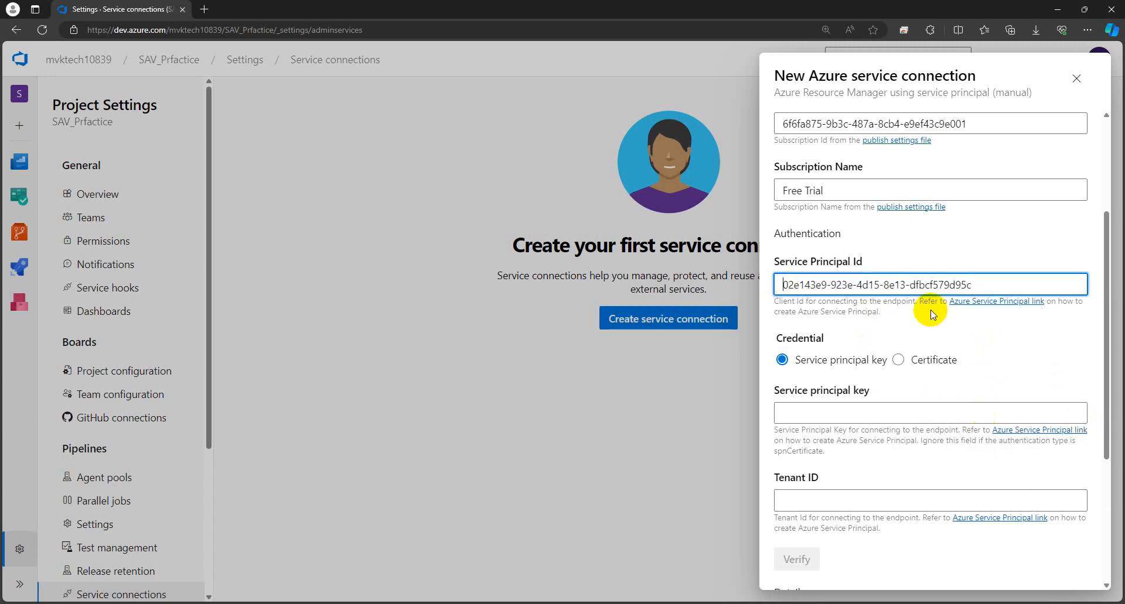
left_click(1014, 362)
Step: Scroll down to locate the Service principal key and Tenant ID fields
scroll(886, 422, "down", 1)
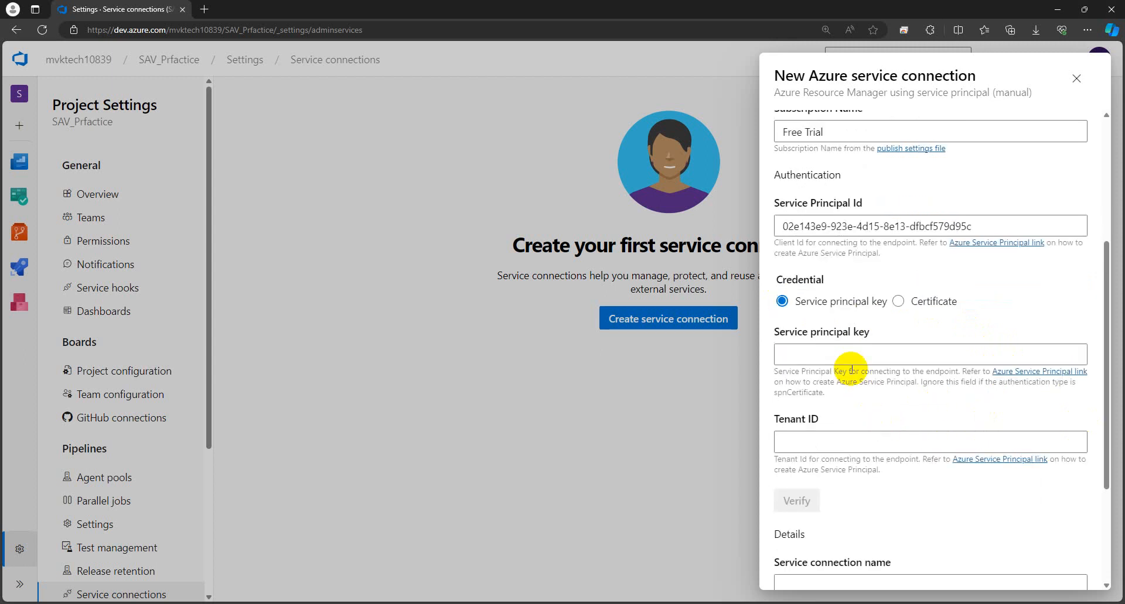
scroll(849, 369, "down", 1)
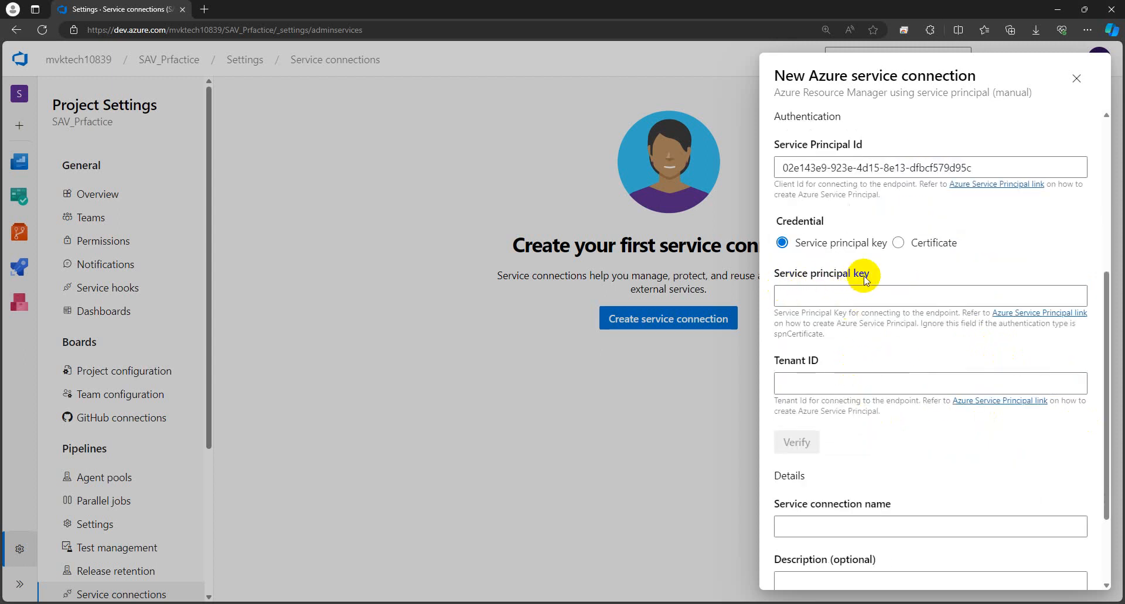
left_click_drag(869, 274, 841, 273)
left_click_drag(819, 361, 794, 361)
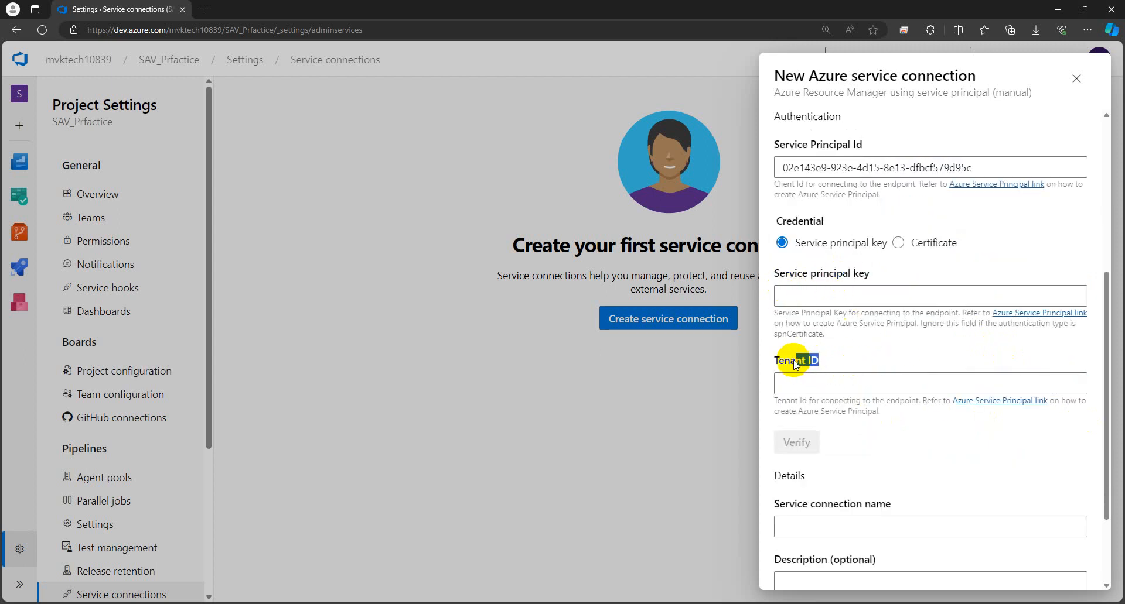
left_click(886, 363)
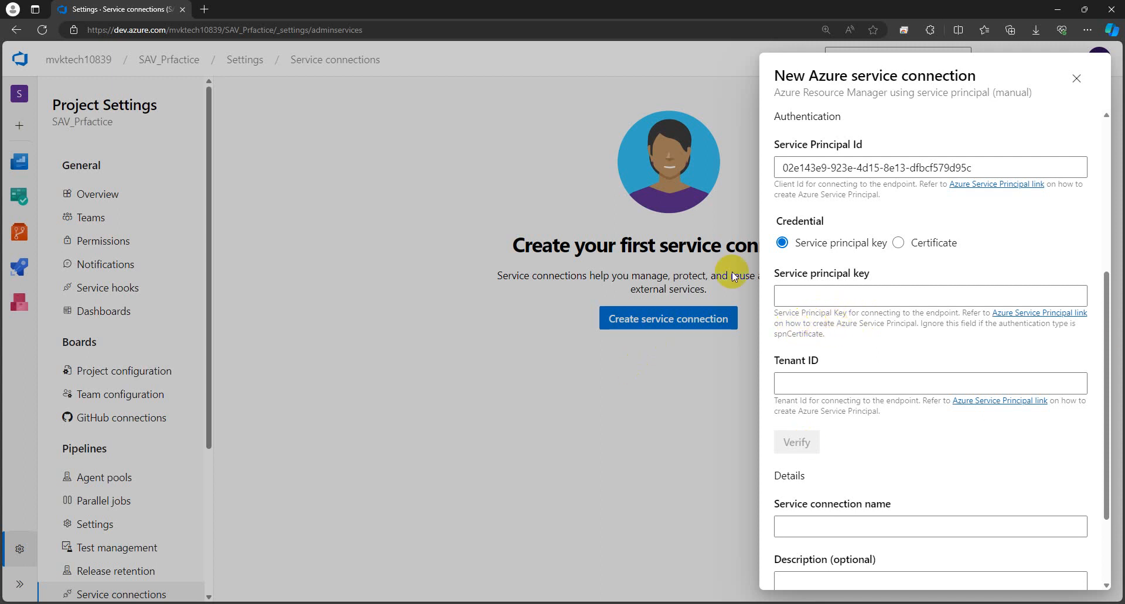
Step: Paste the Client Secret value from the notes into the Service principal key field
mouse_move(322, 601)
left_click(323, 556)
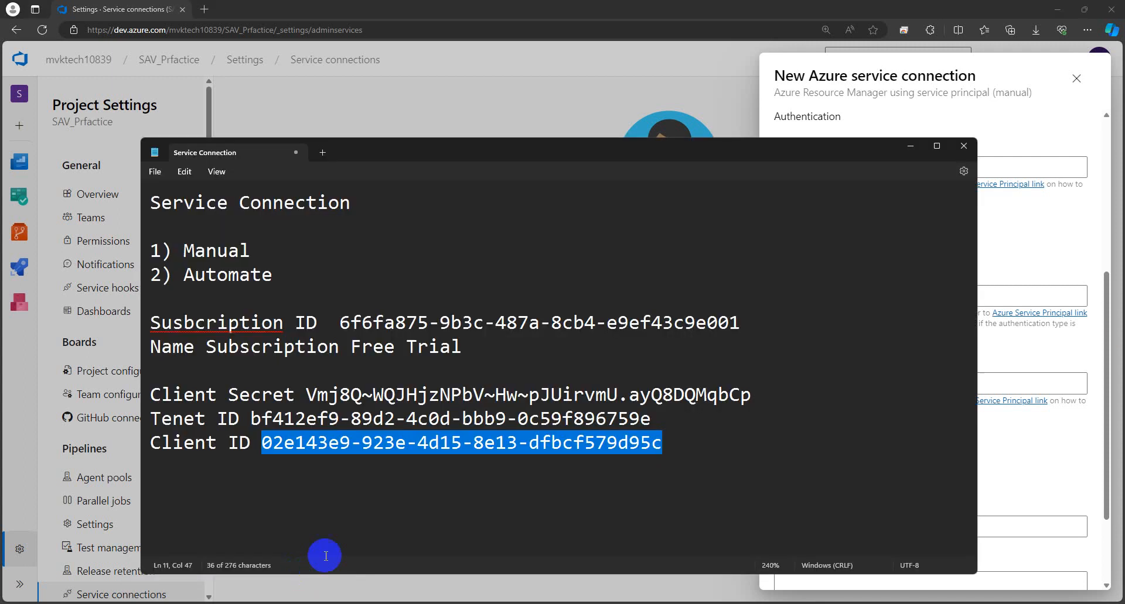
left_click_drag(755, 395, 319, 400)
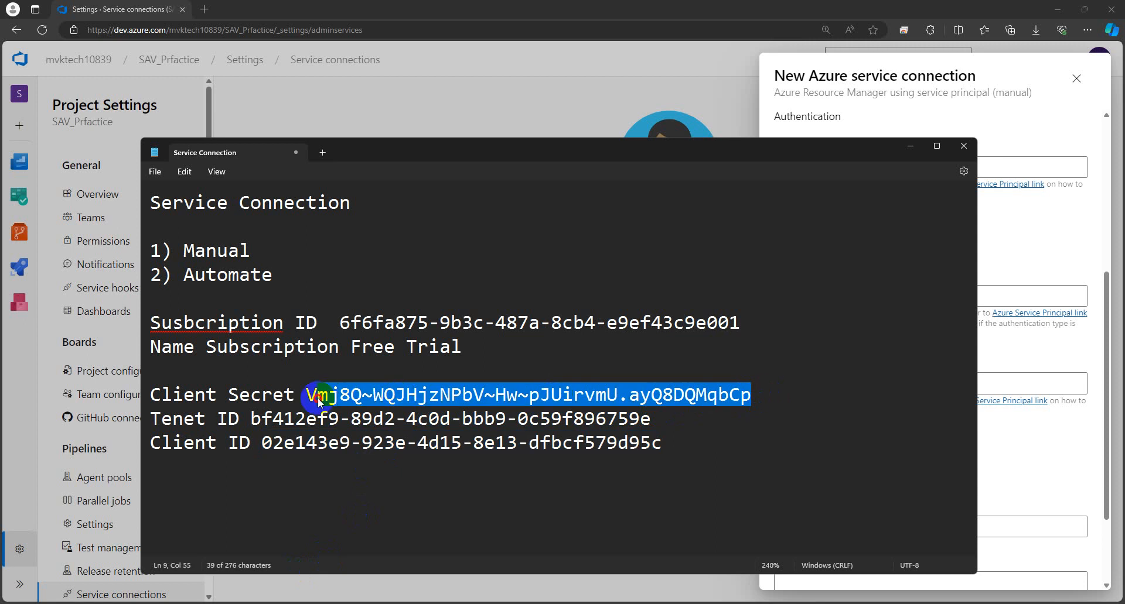
right_click(311, 400)
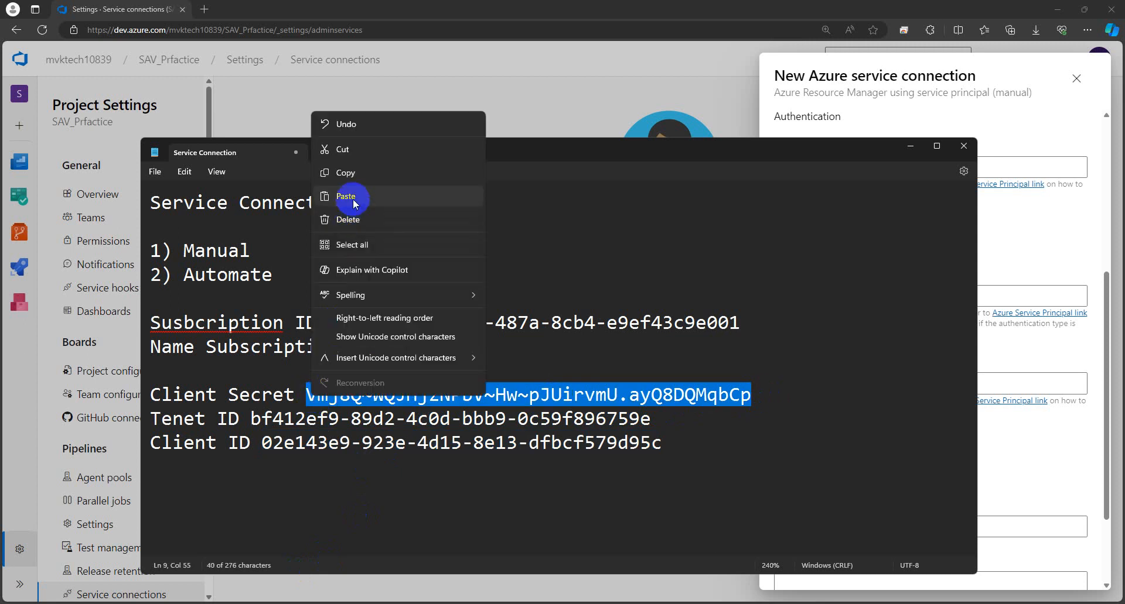
left_click(366, 172)
left_click(983, 359)
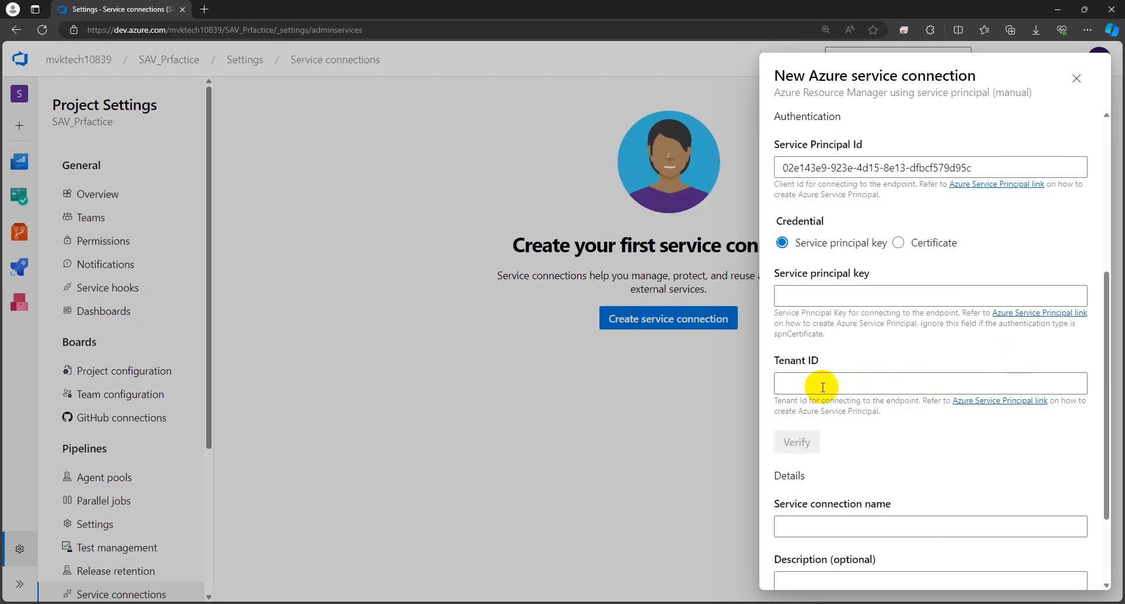
left_click(807, 297)
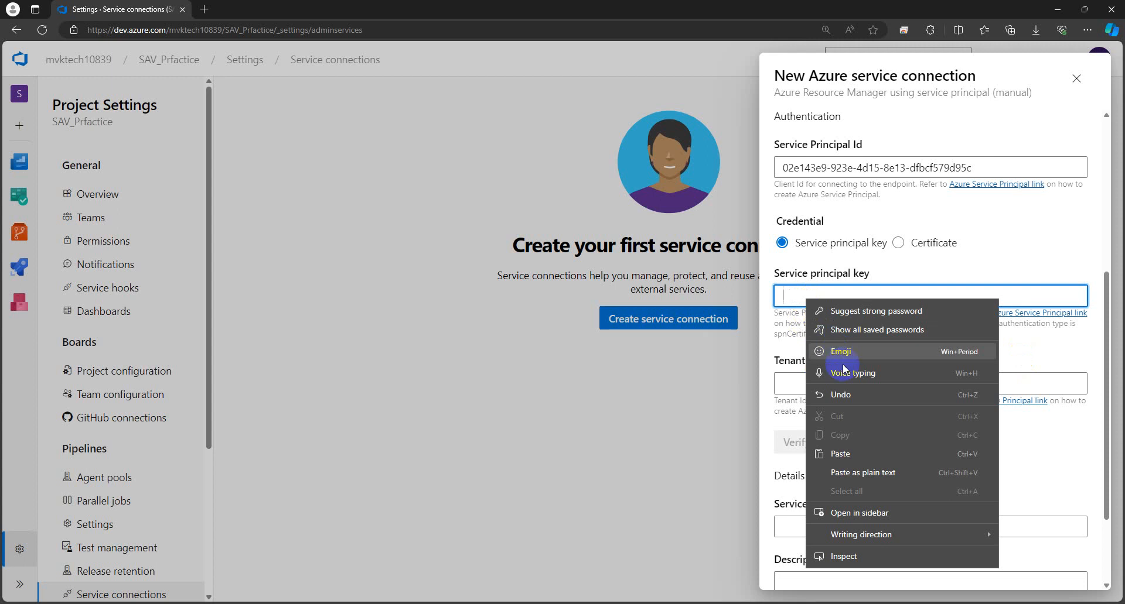
left_click(841, 454)
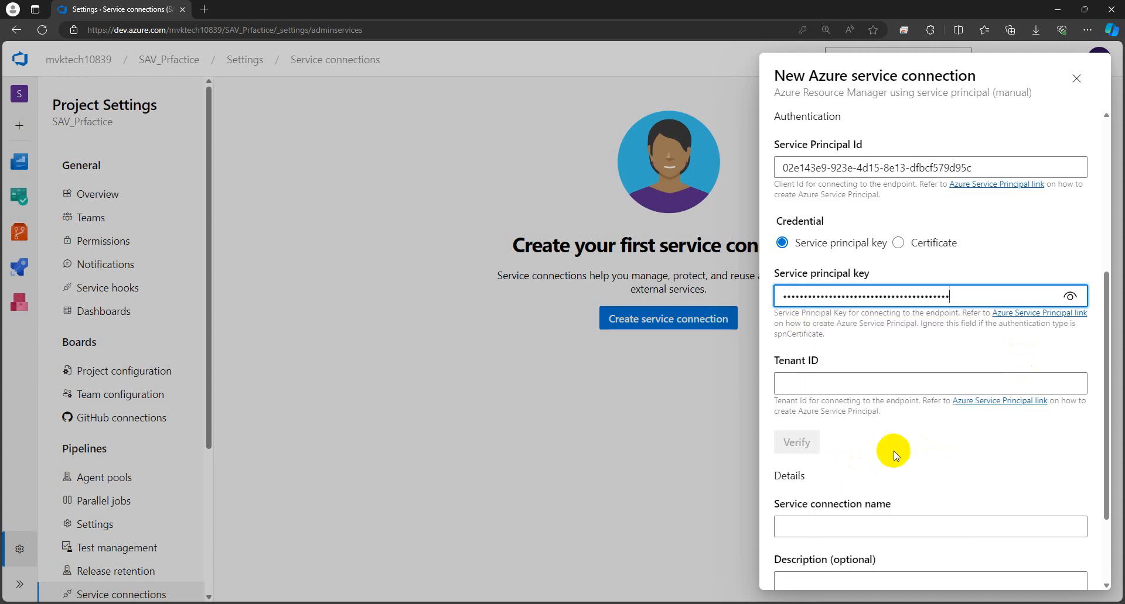
Step: Copy the tenant ID from the notes into the Tenant ID field
left_click(820, 386)
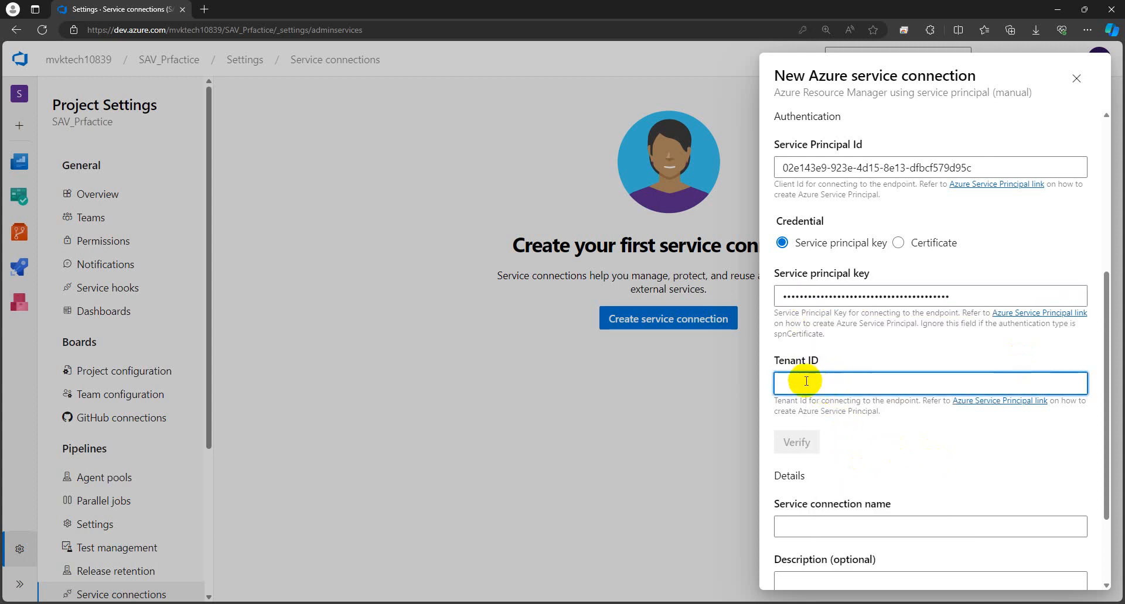
mouse_move(256, 602)
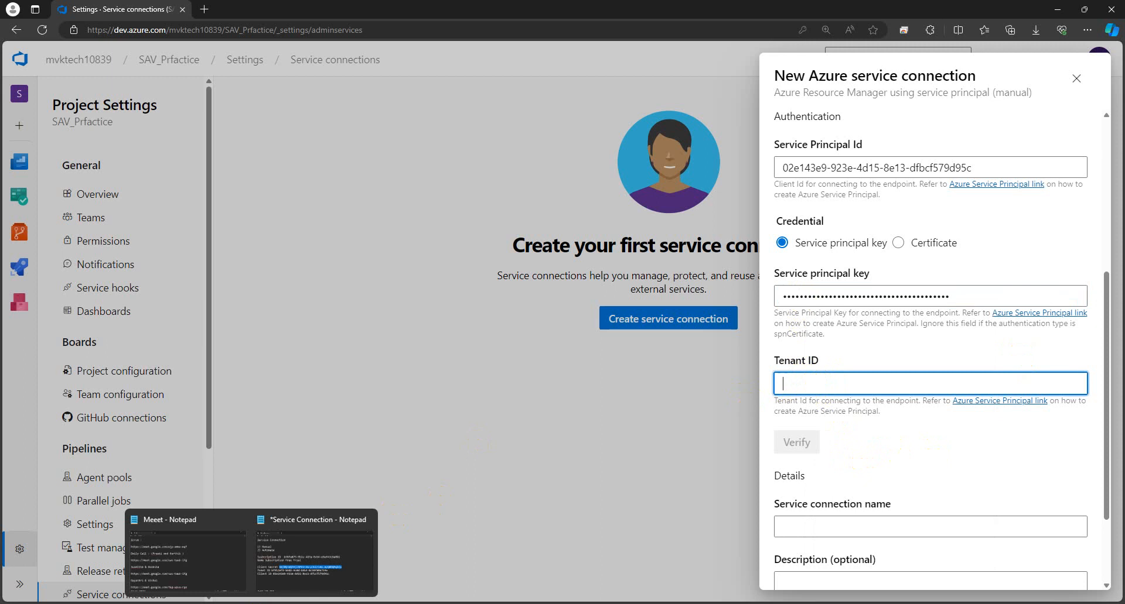
left_click(284, 559)
left_click_drag(650, 419, 258, 422)
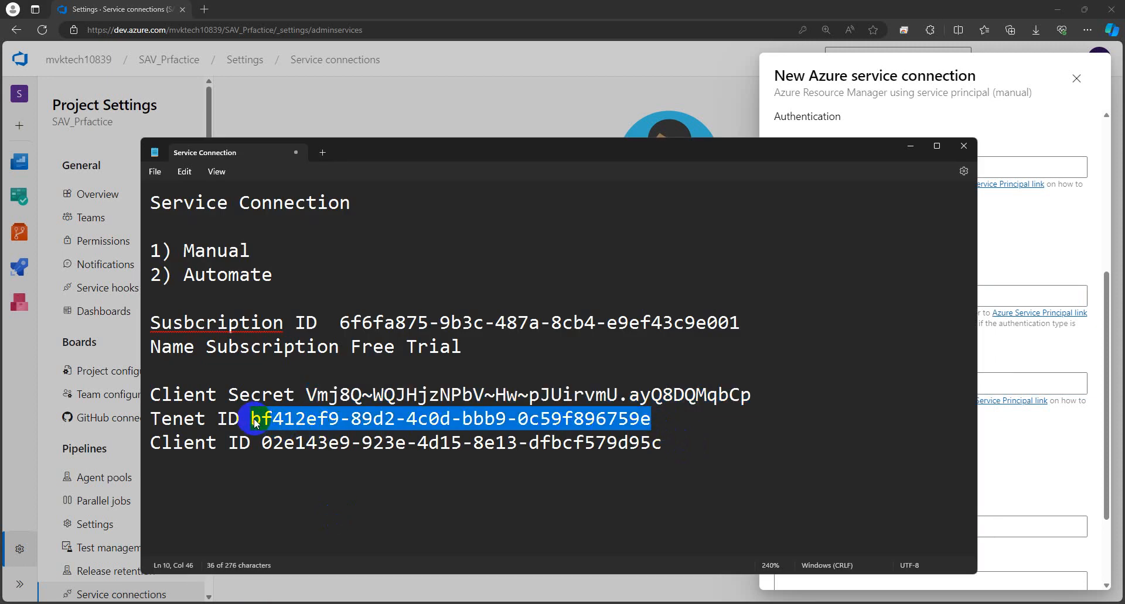
right_click(256, 423)
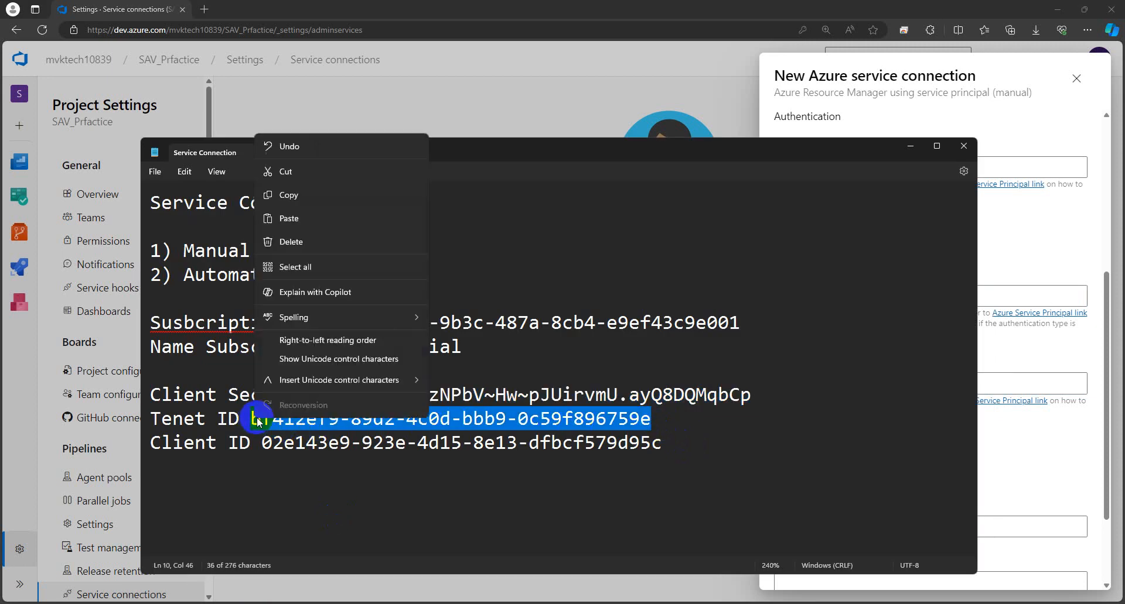
left_click(333, 197)
left_click(1008, 382)
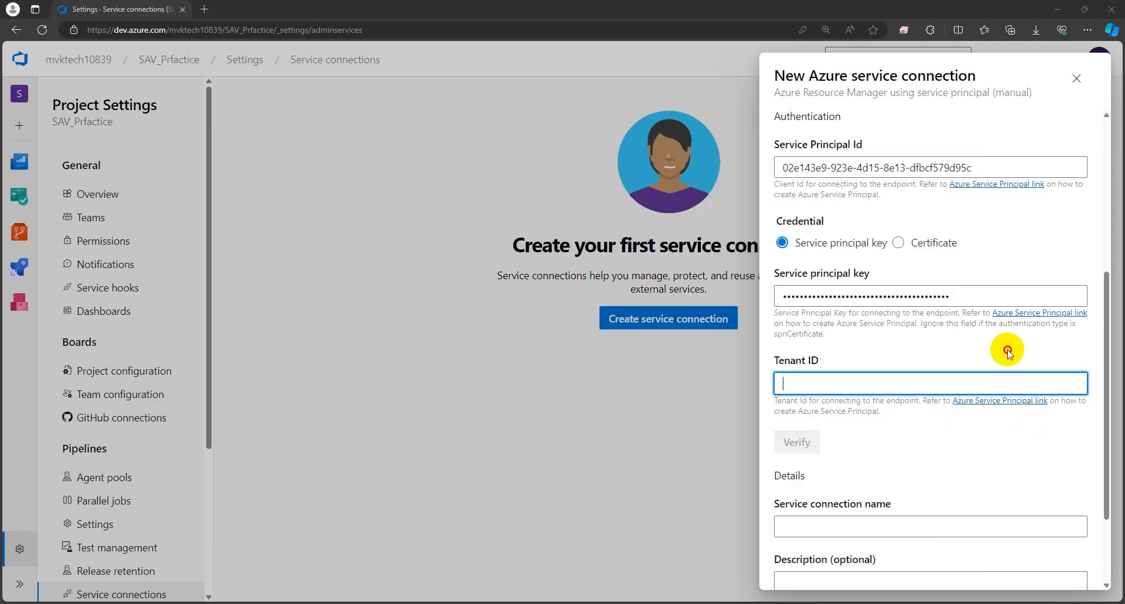
left_click(863, 390)
right_click(853, 383)
left_click(887, 274)
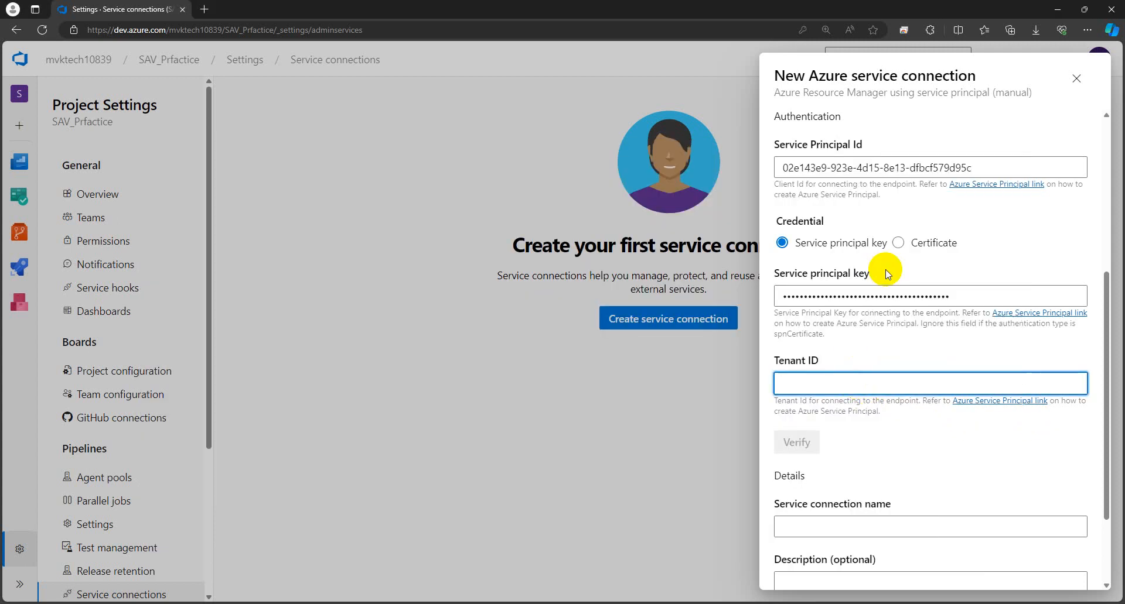
left_click(894, 455)
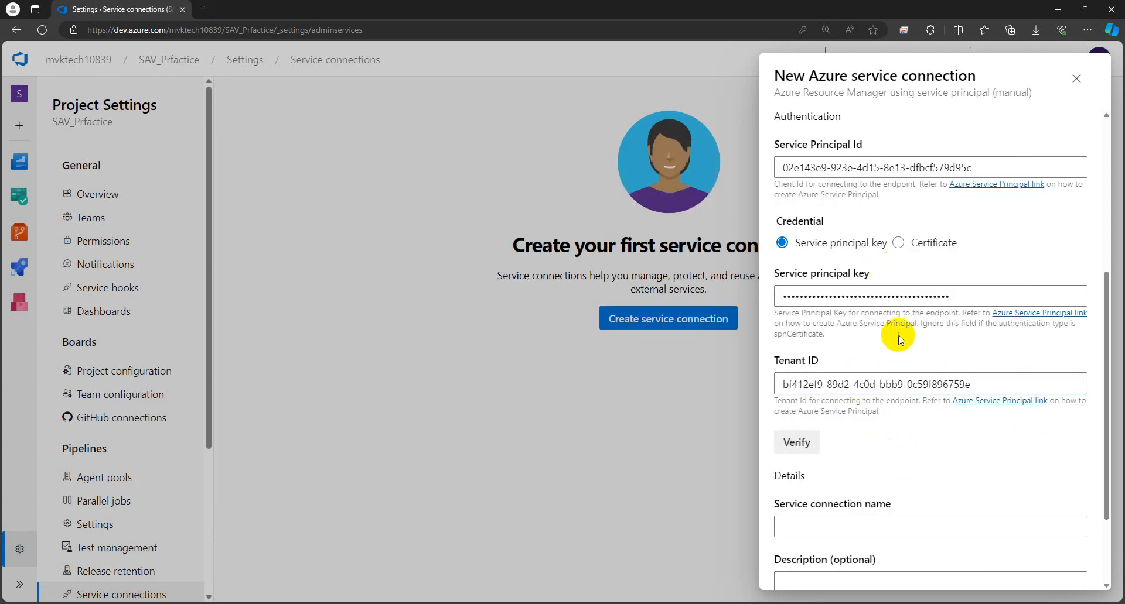
Step: Review the filled subscription and service principal fields on the manual connection form
scroll(917, 375, "down", 2)
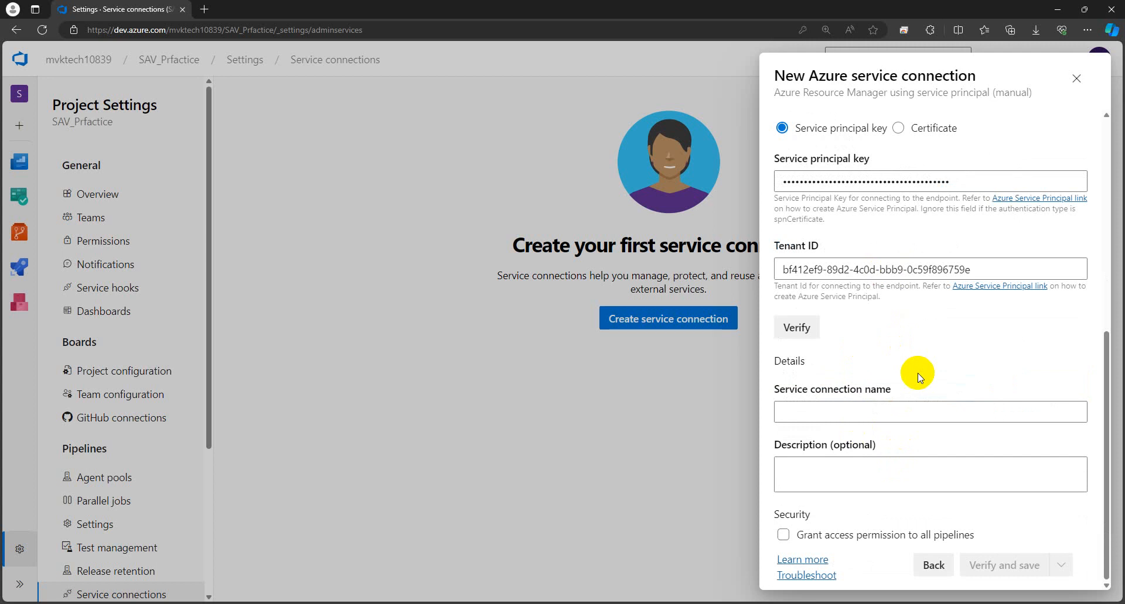
scroll(919, 376, "up", 6)
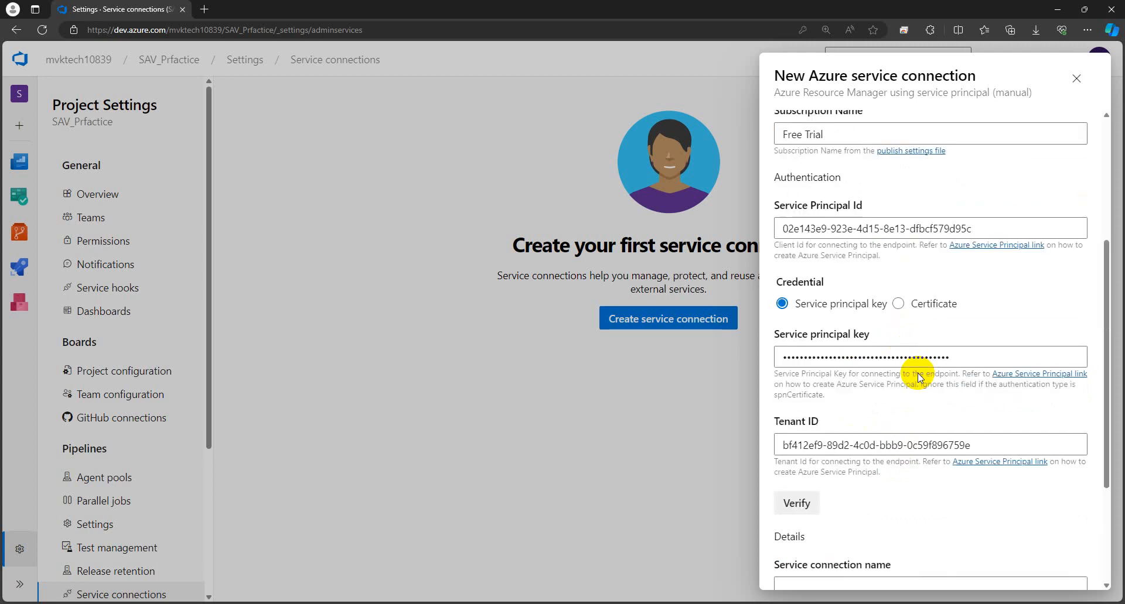
scroll(920, 376, "down", 6)
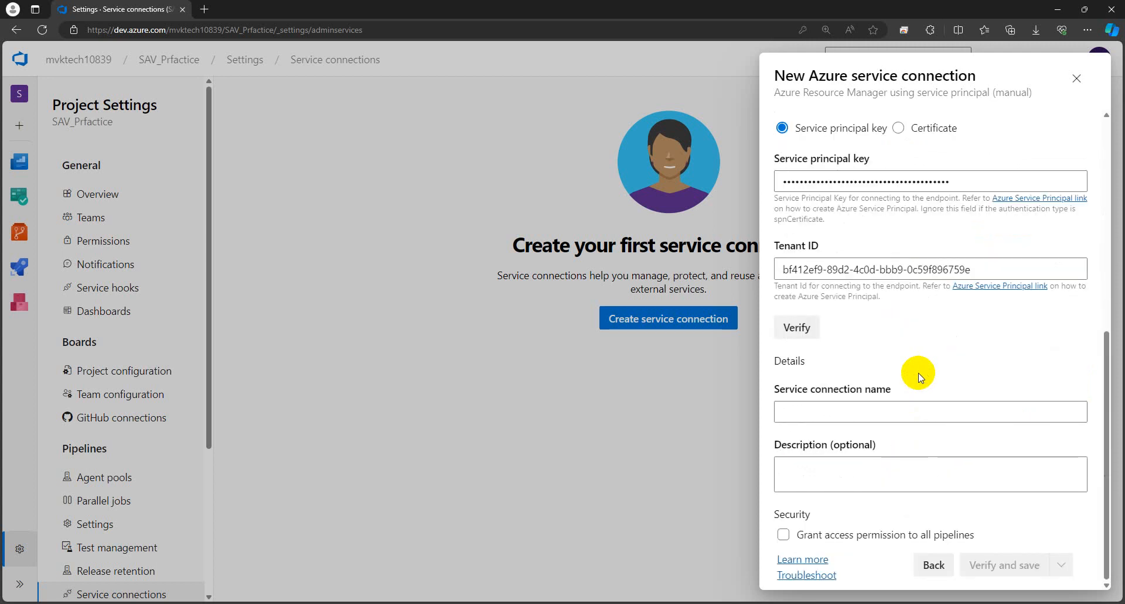
scroll(919, 377, "up", 4)
scroll(919, 374, "up", 3)
scroll(918, 372, "down", 6)
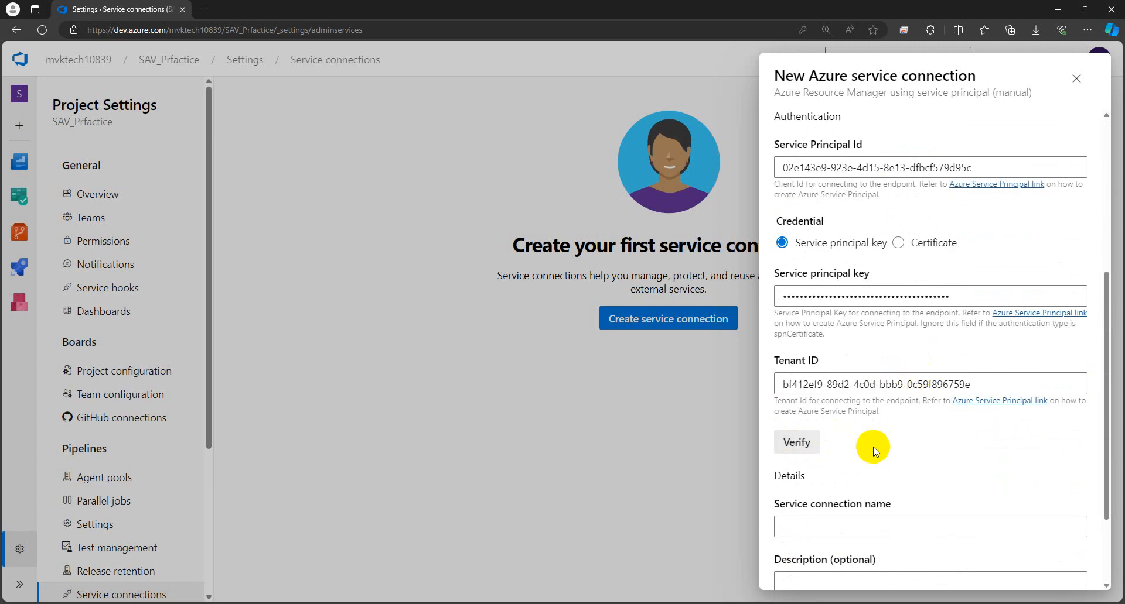
Step: Verify the service principal details and read the AuthorizationFailed Verification Failed error
left_click(801, 446)
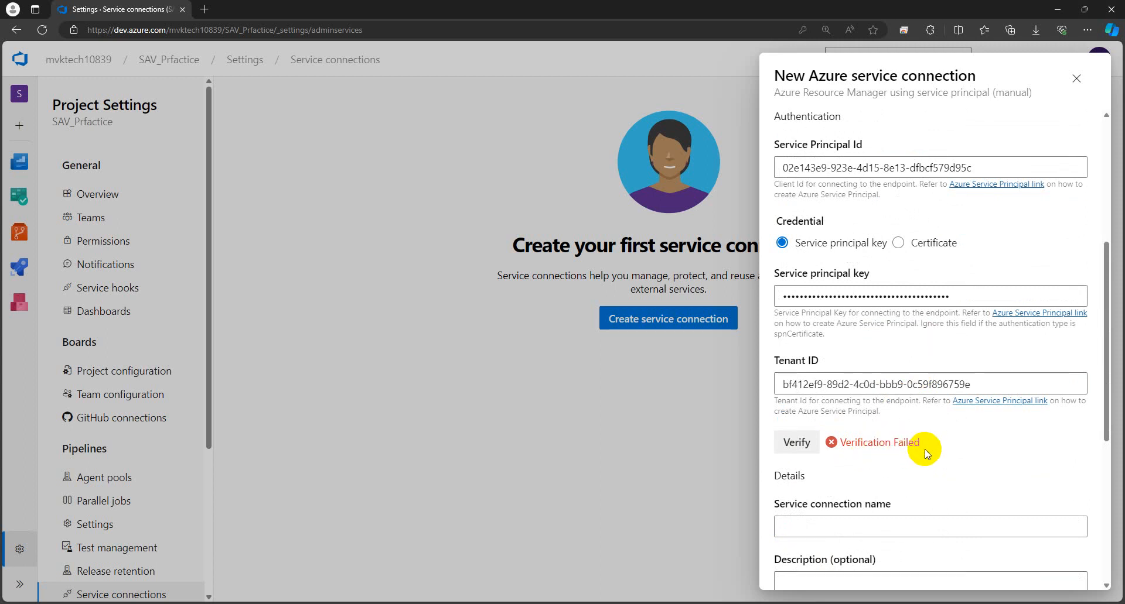
scroll(926, 454, "down", 5)
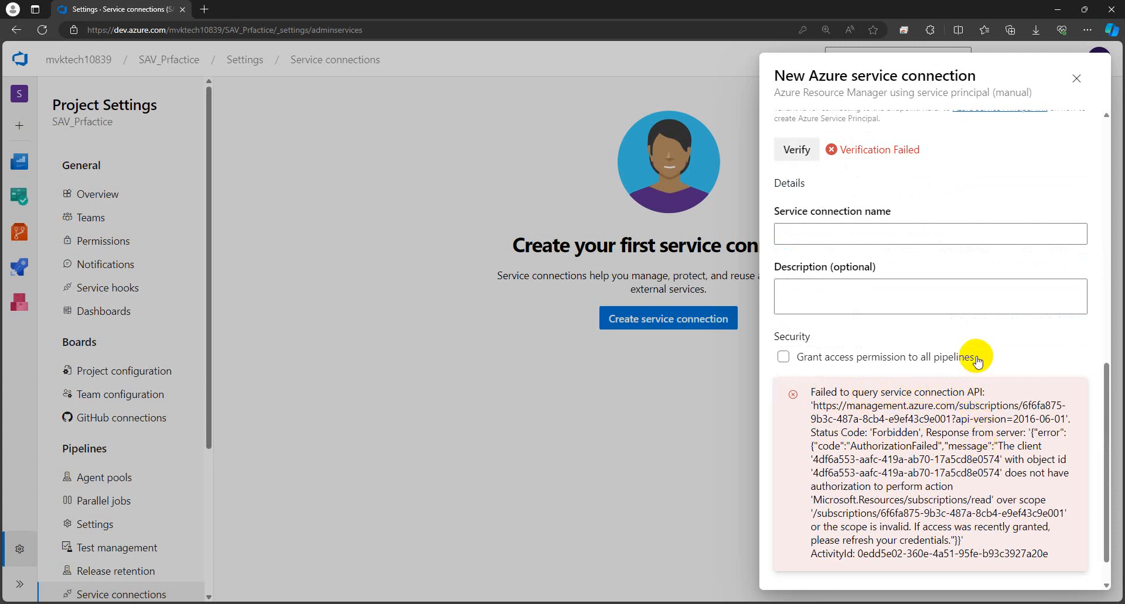
scroll(977, 362, "down", 1)
scroll(977, 353, "up", 3)
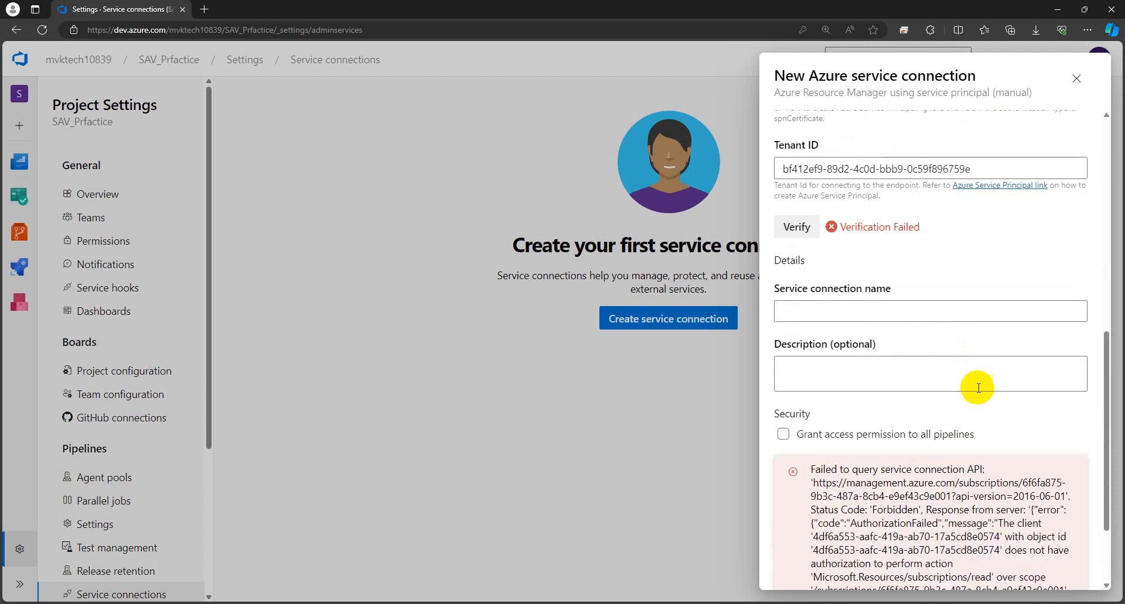
scroll(1044, 384, "down", 3)
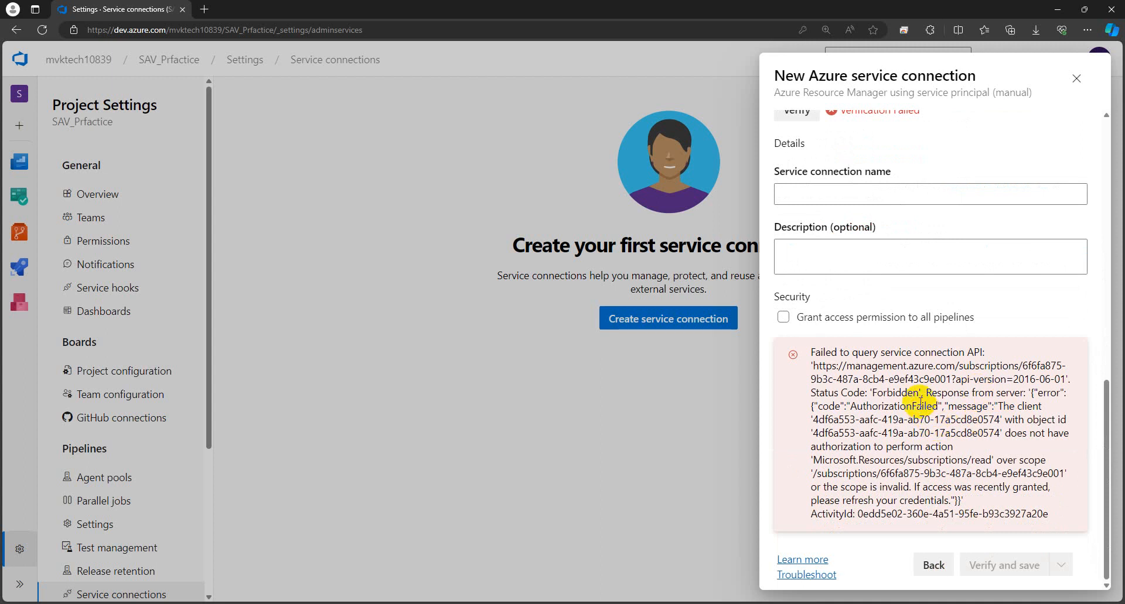
scroll(967, 388, "up", 4)
scroll(967, 389, "up", 4)
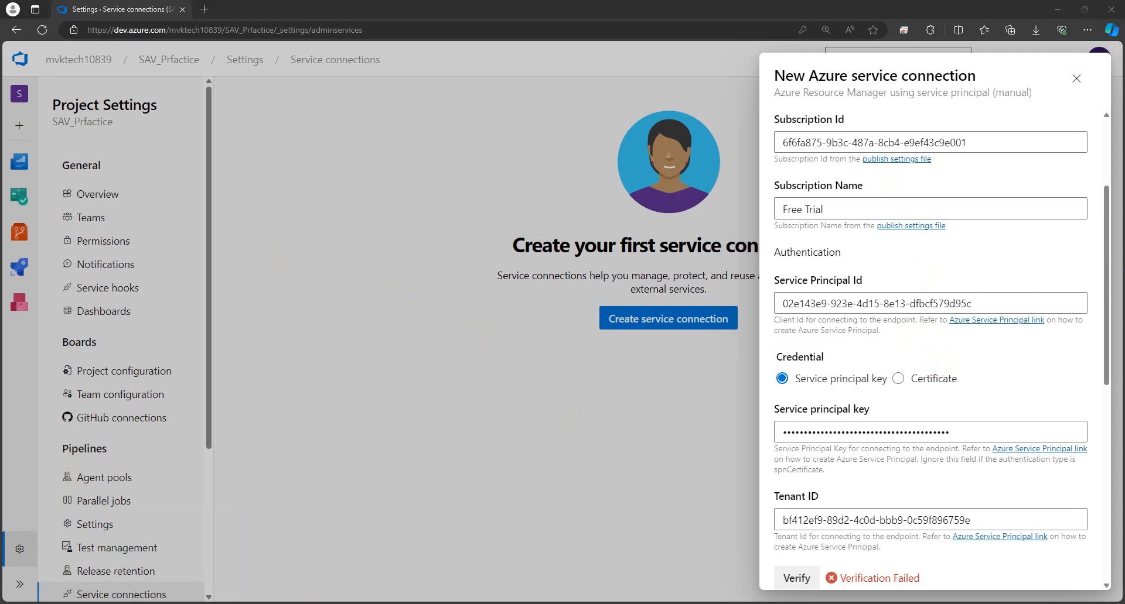
Step: Copy the Practice-Service_Connection app name from the Azure portal app registration title
left_click(176, 557)
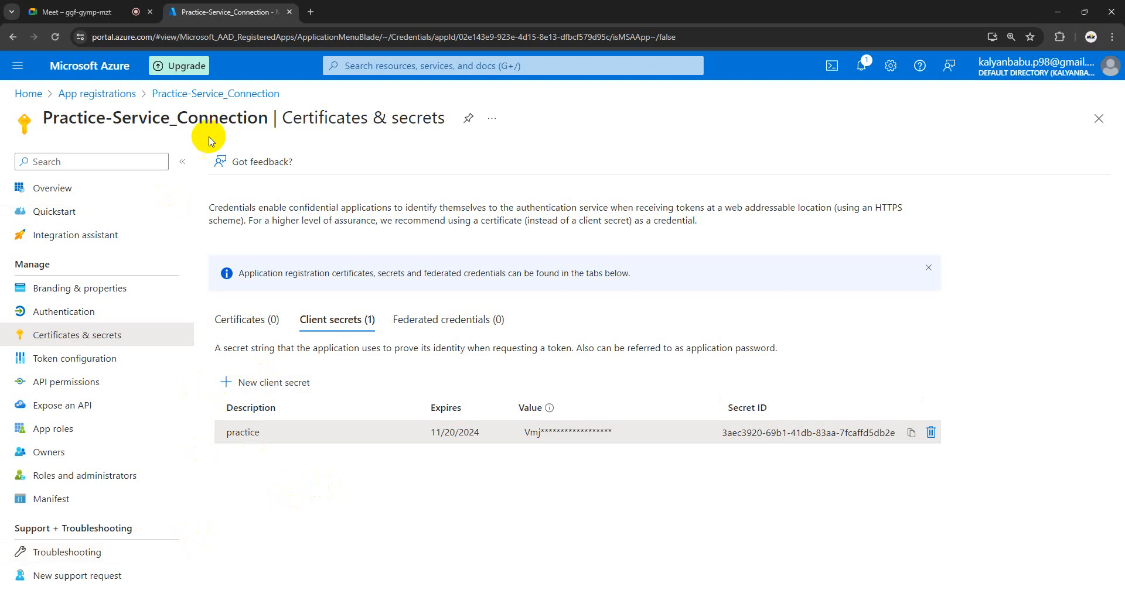
left_click_drag(272, 119, 33, 114)
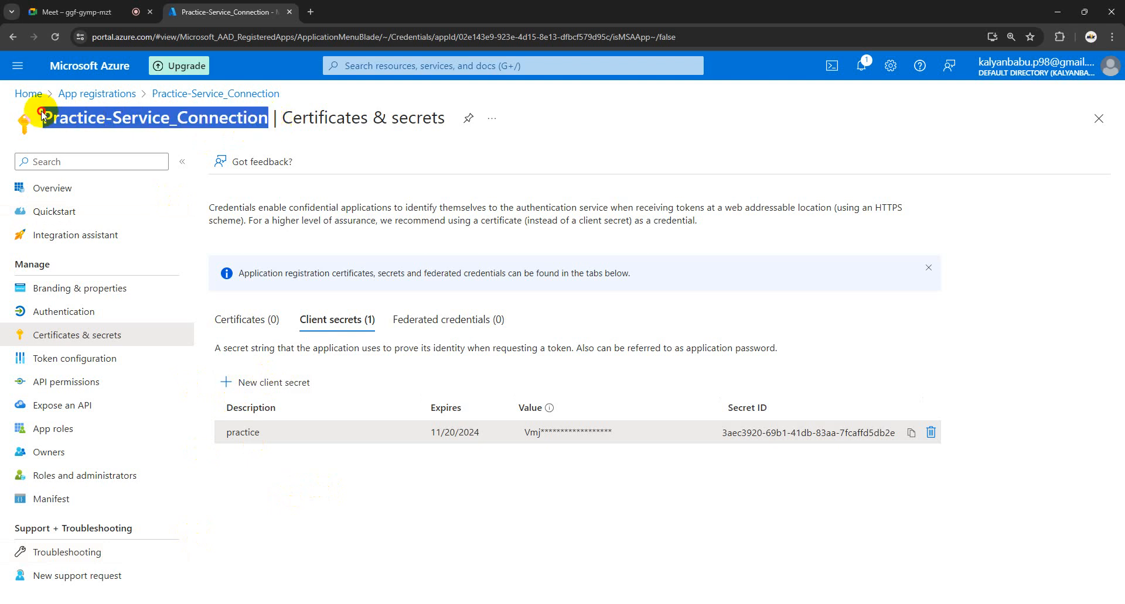
right_click(64, 120)
left_click(86, 130)
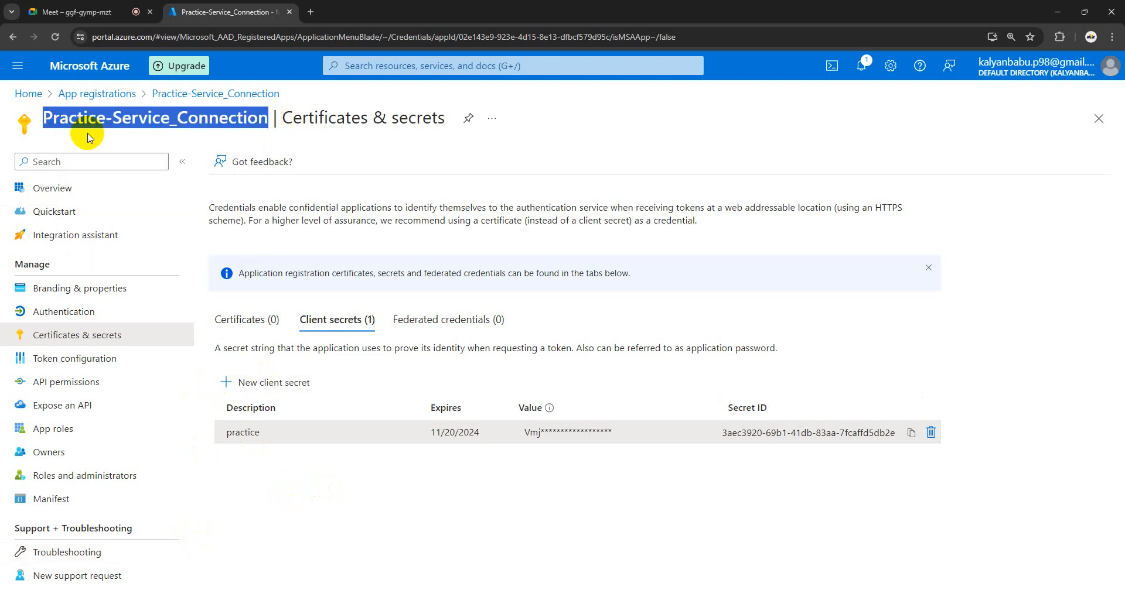
Step: Go from Home to Subscriptions > Free Trial > Access control (IAM)
left_click(31, 94)
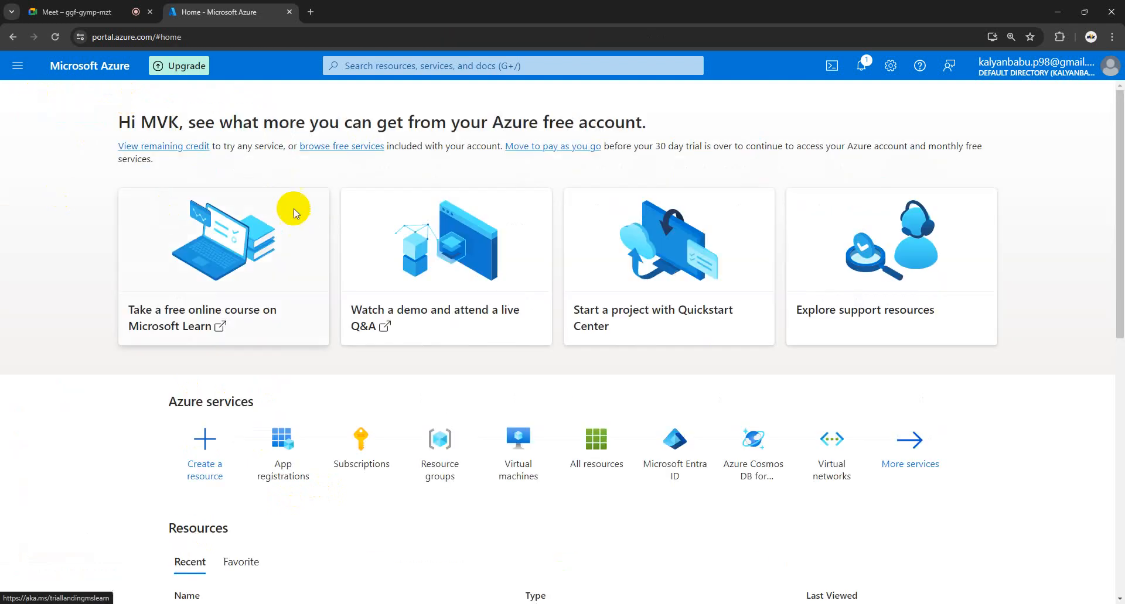
left_click(363, 444)
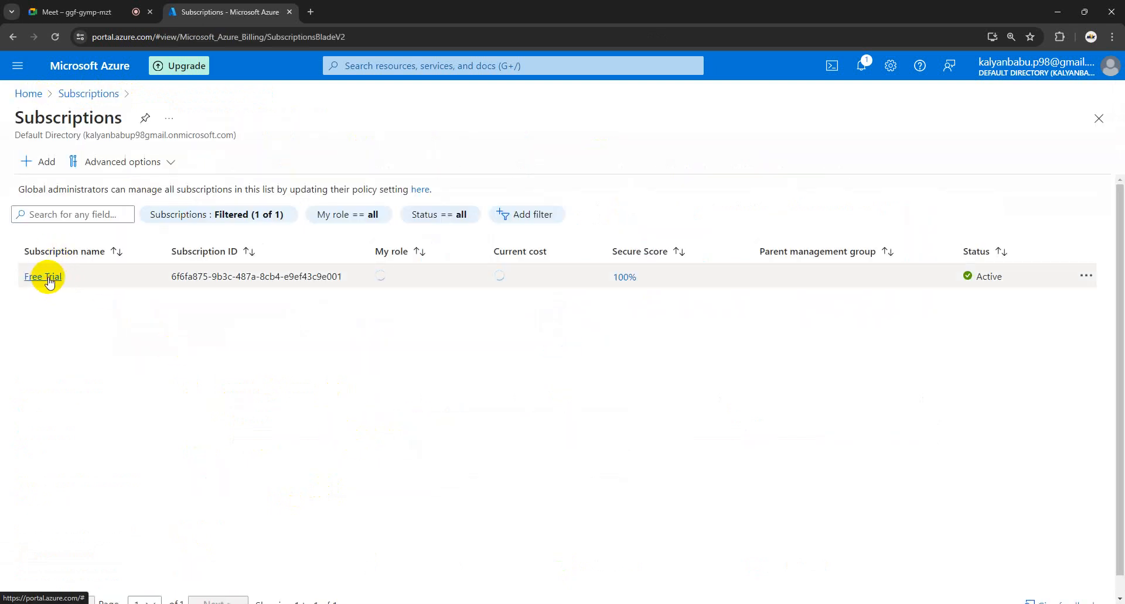
left_click(61, 285)
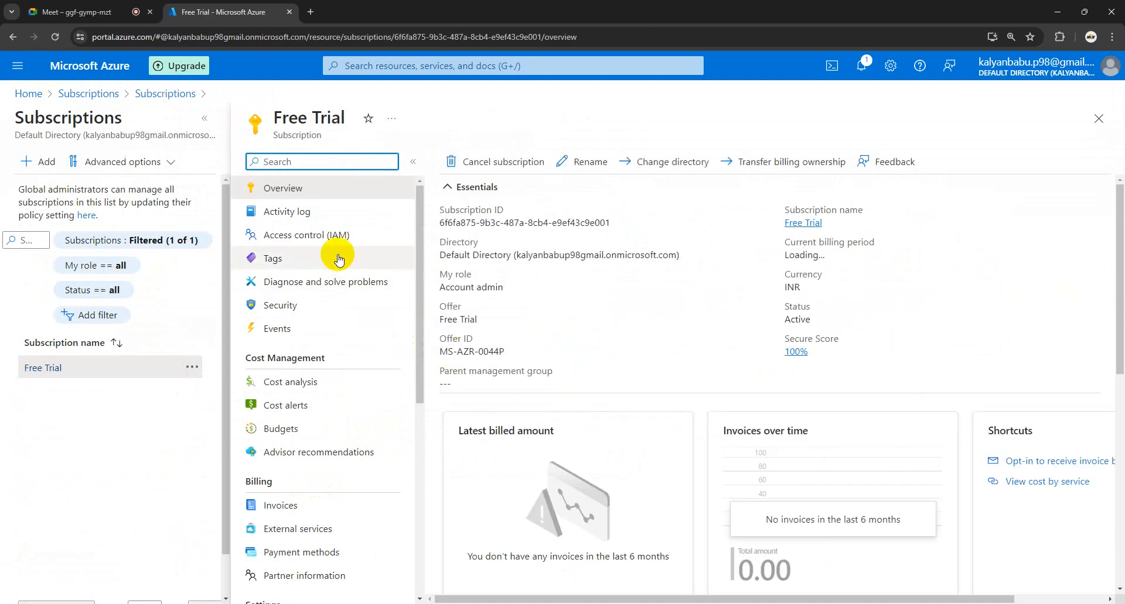
left_click(309, 236)
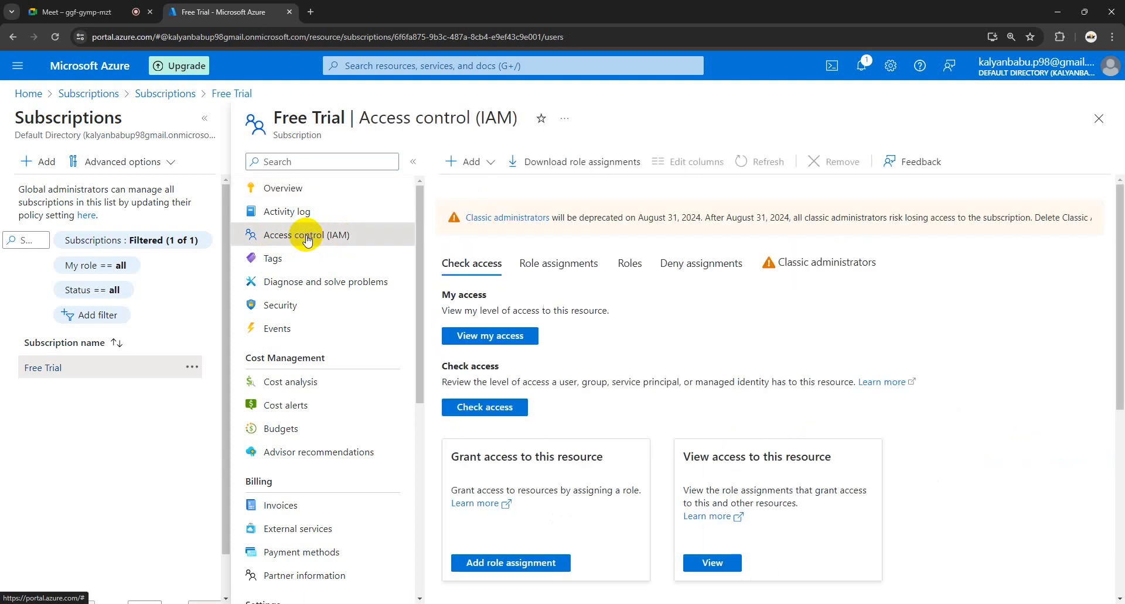
Step: Add a role assignment with the privileged Contributor role and proceed to the Members step
left_click(475, 162)
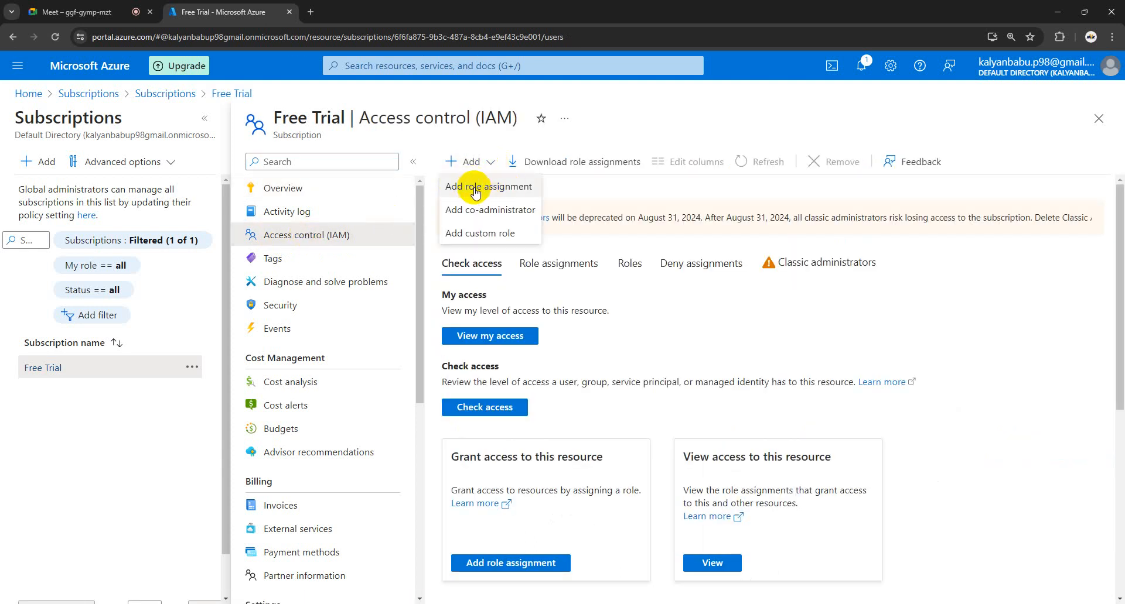
left_click(476, 188)
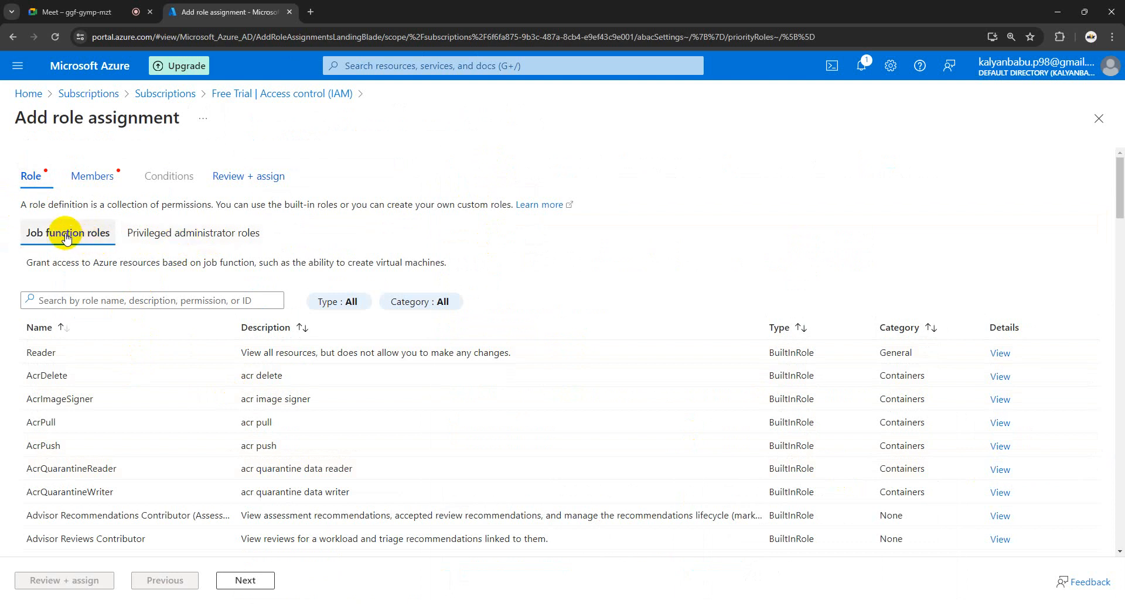
left_click(182, 237)
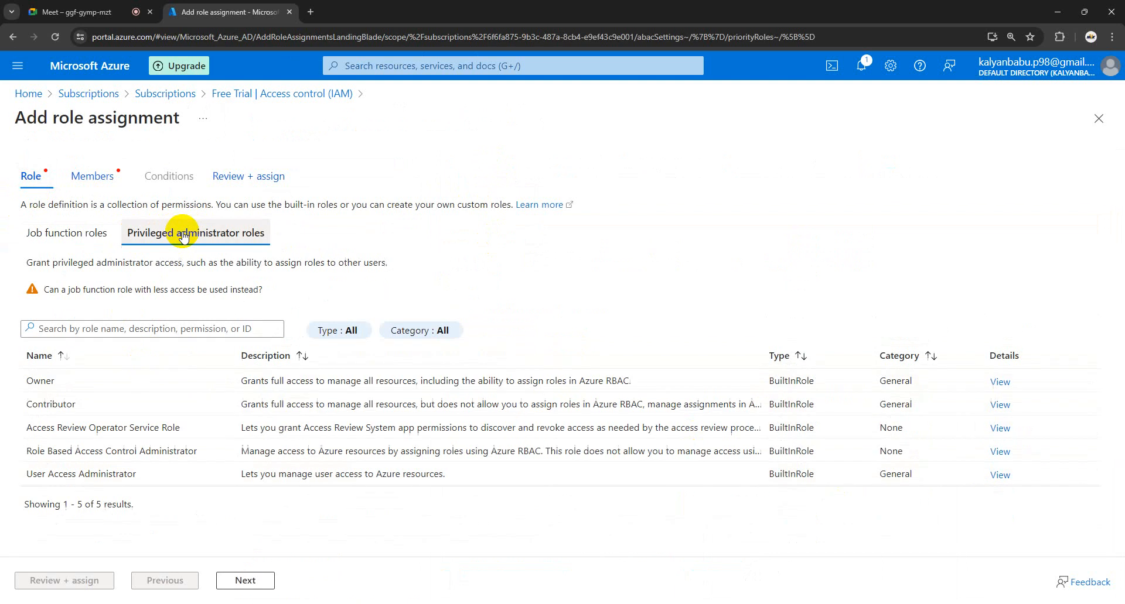
left_click(61, 408)
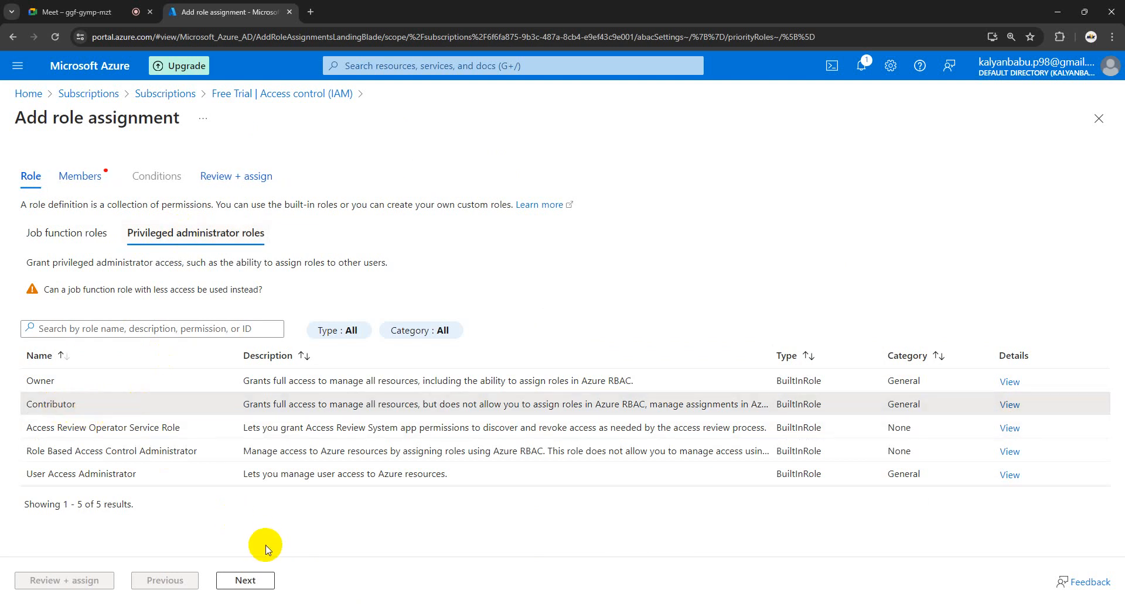
left_click(255, 580)
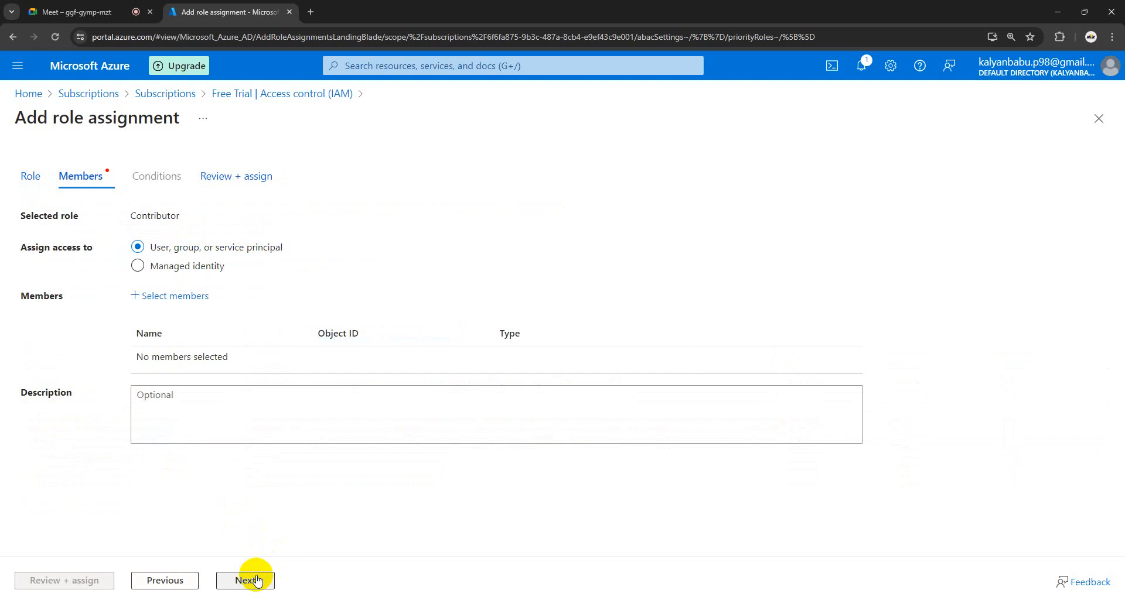
Step: Select Practice-Service_Connection as the member and submit the Contributor assignment via Review + assign
left_click(187, 302)
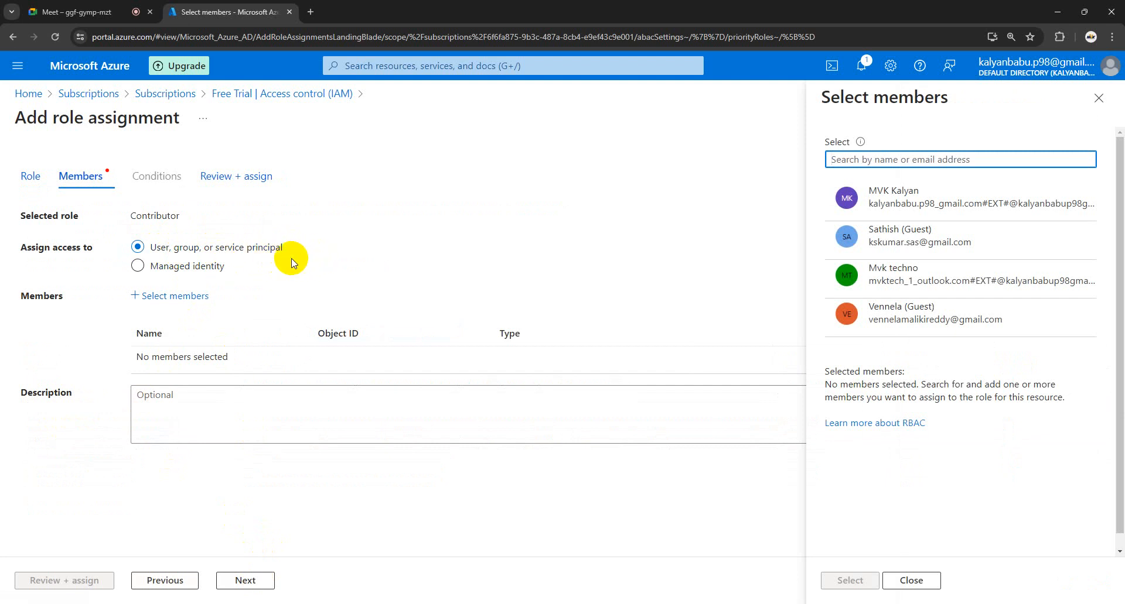
left_click(890, 160)
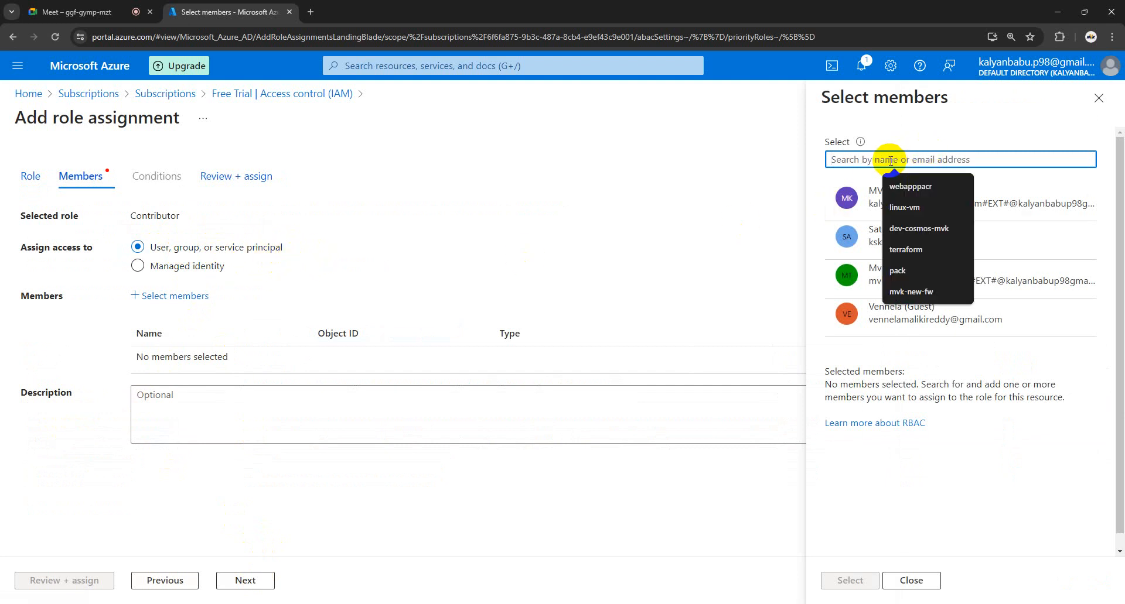
key("ctrl+v")
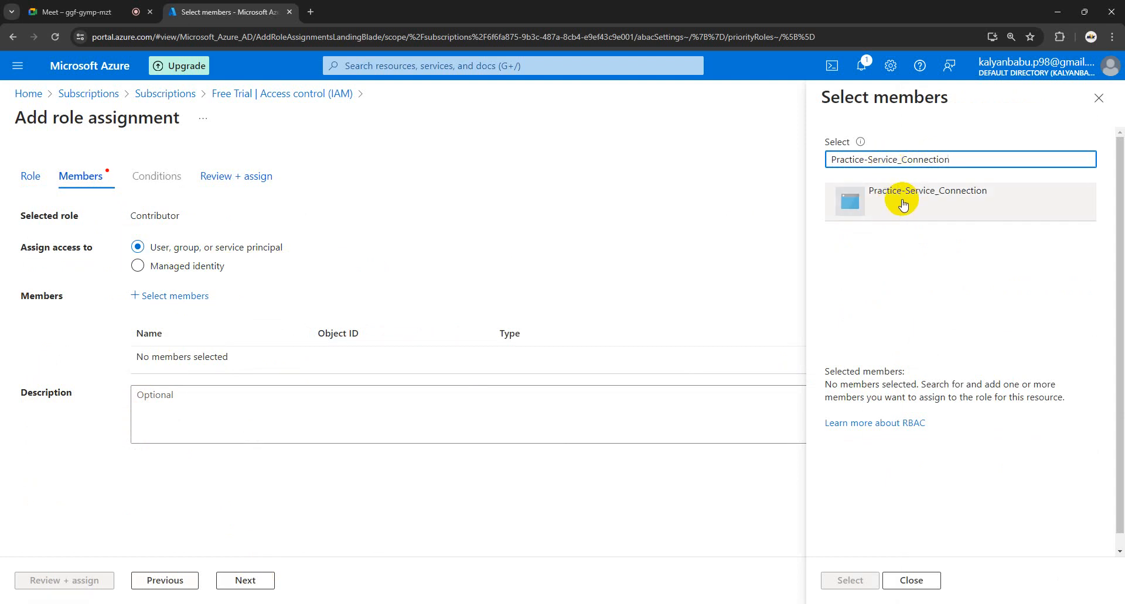
left_click(902, 203)
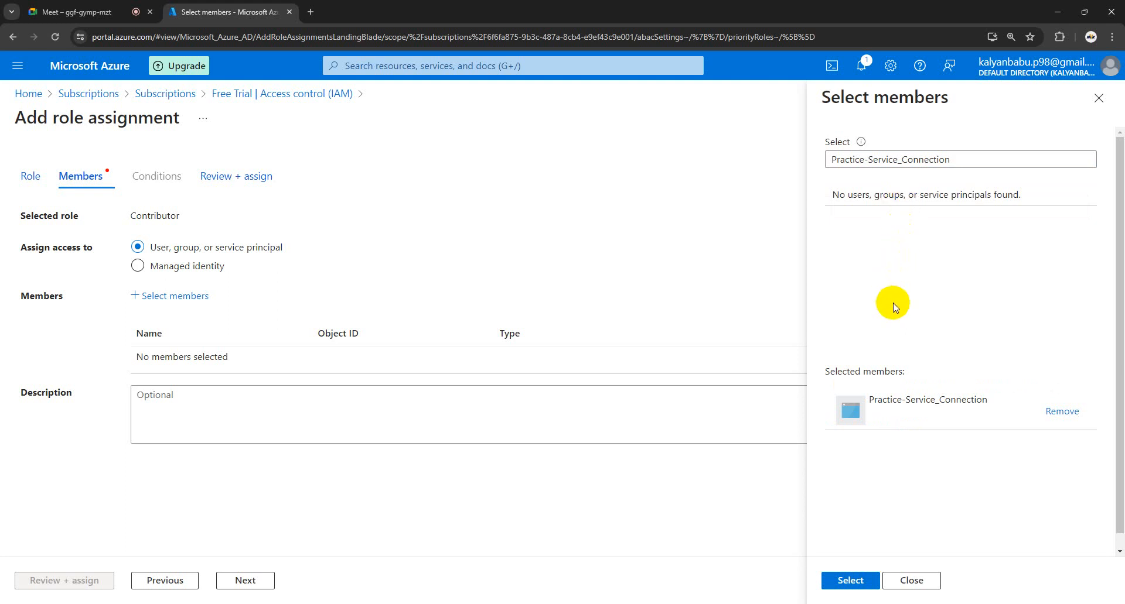
scroll(896, 375, "down", 1)
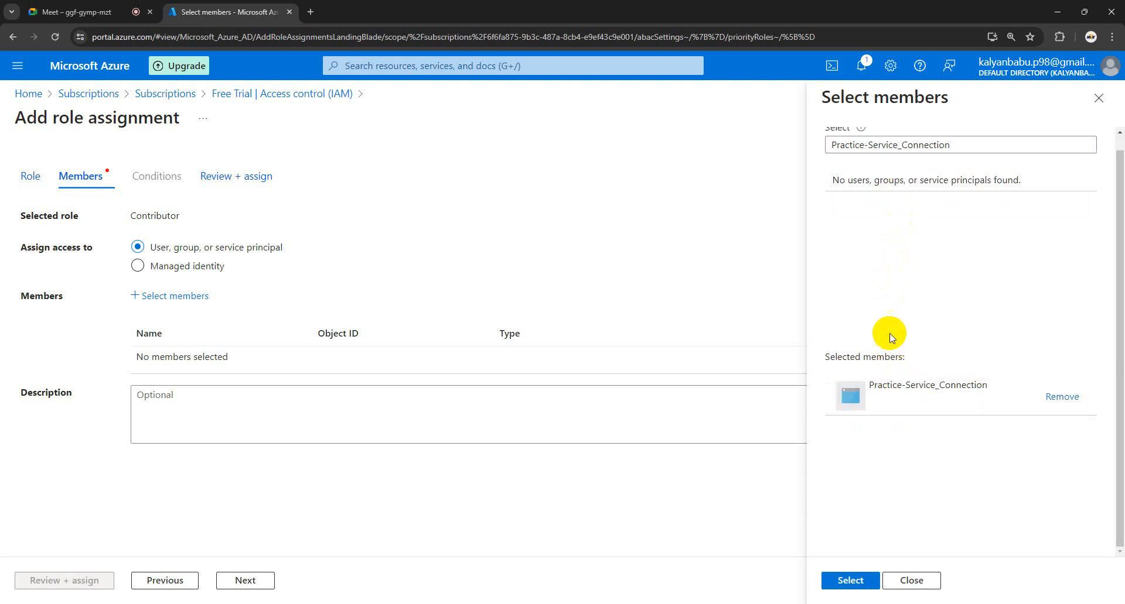
left_click(860, 584)
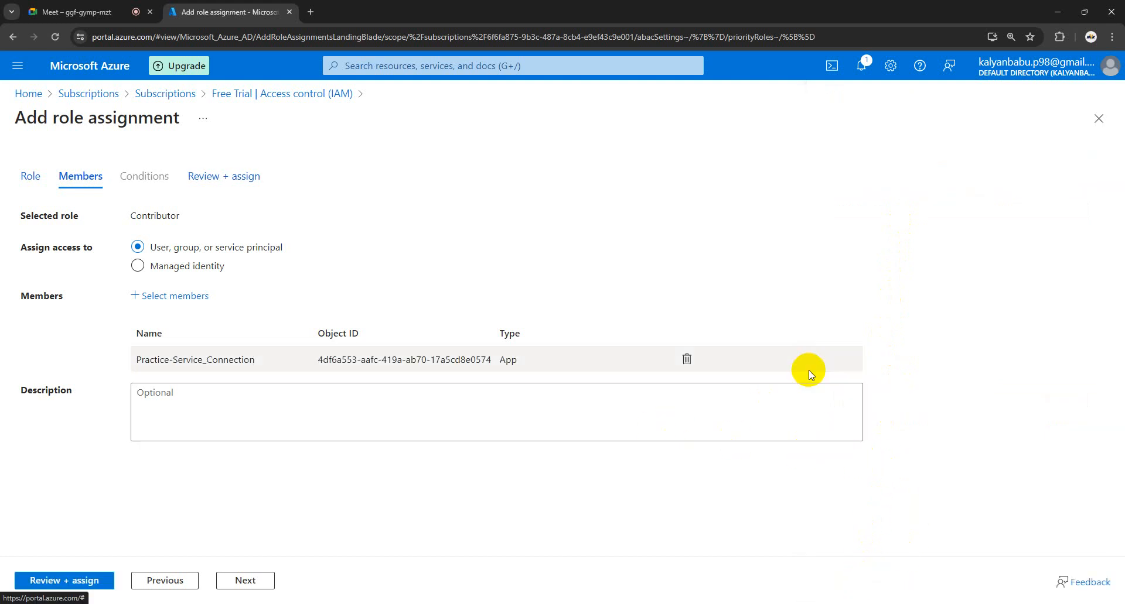
left_click(84, 582)
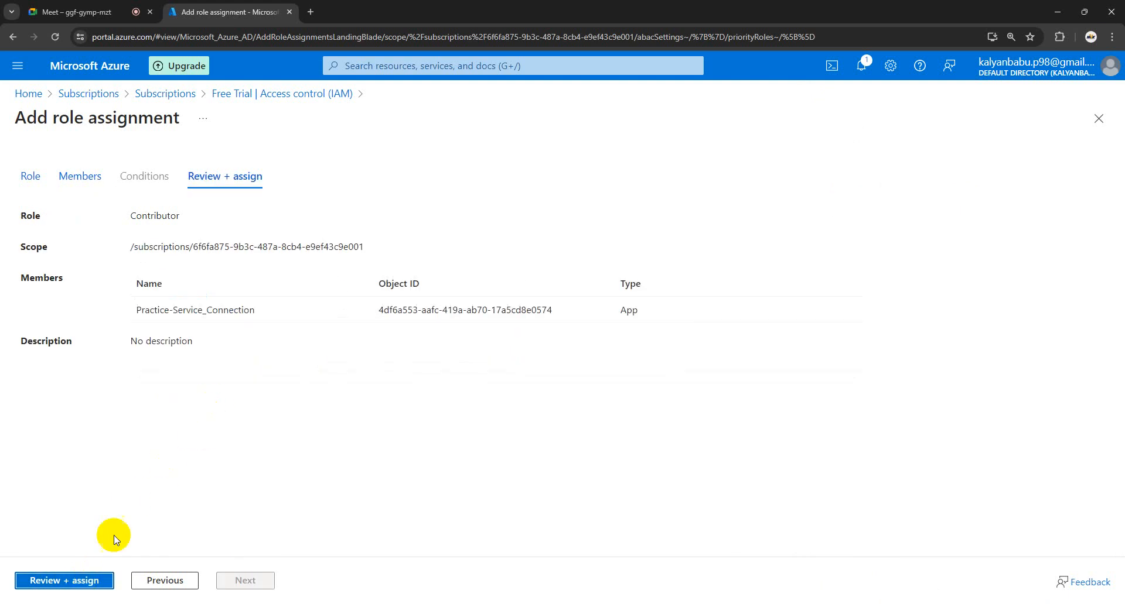
left_click(87, 582)
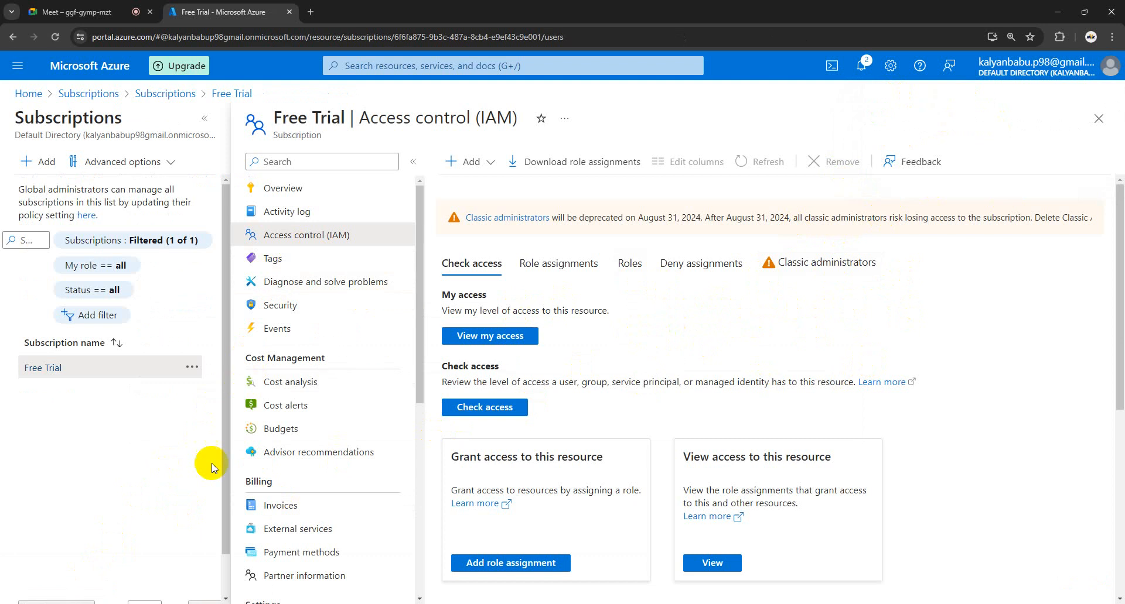
Step: Re-verify the service connection in Azure DevOps, now showing Verification Succeeded
mouse_move(194, 590)
left_click(193, 562)
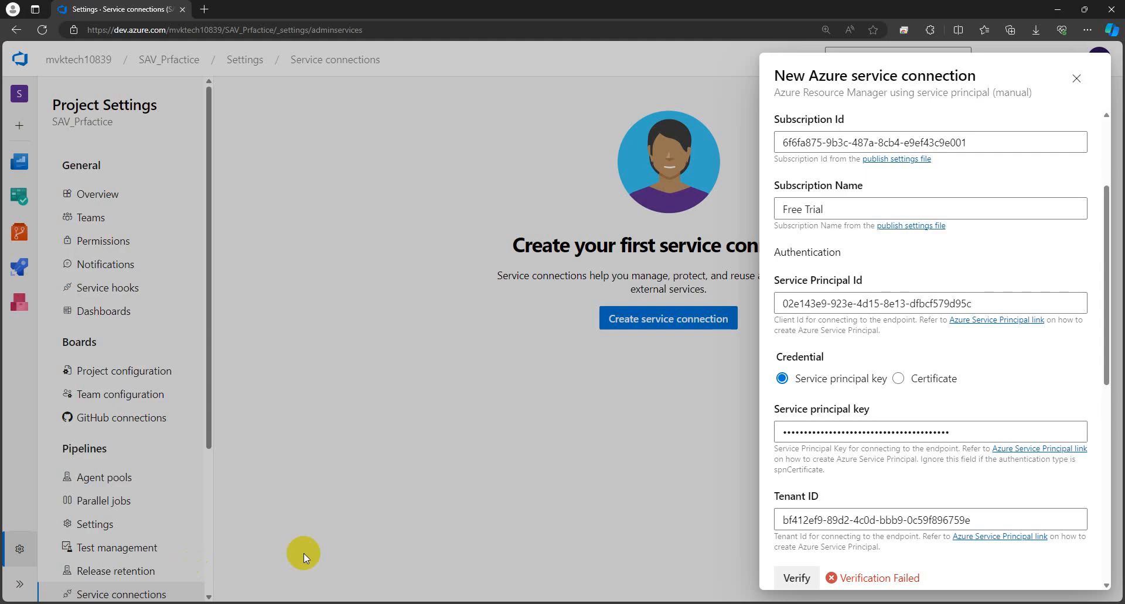
scroll(871, 397, "down", 3)
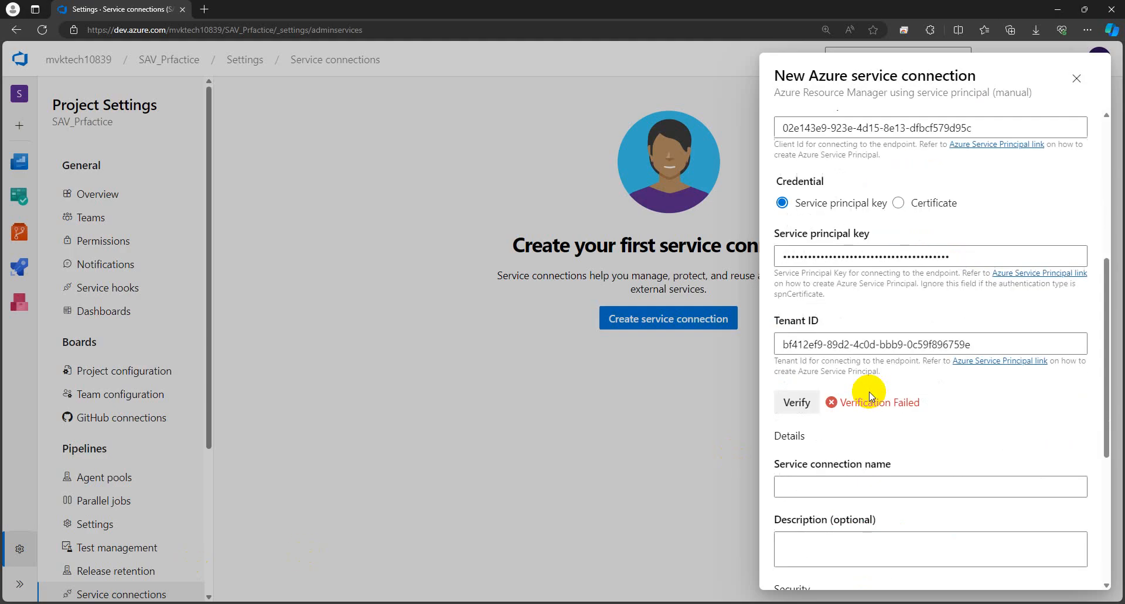
left_click(797, 403)
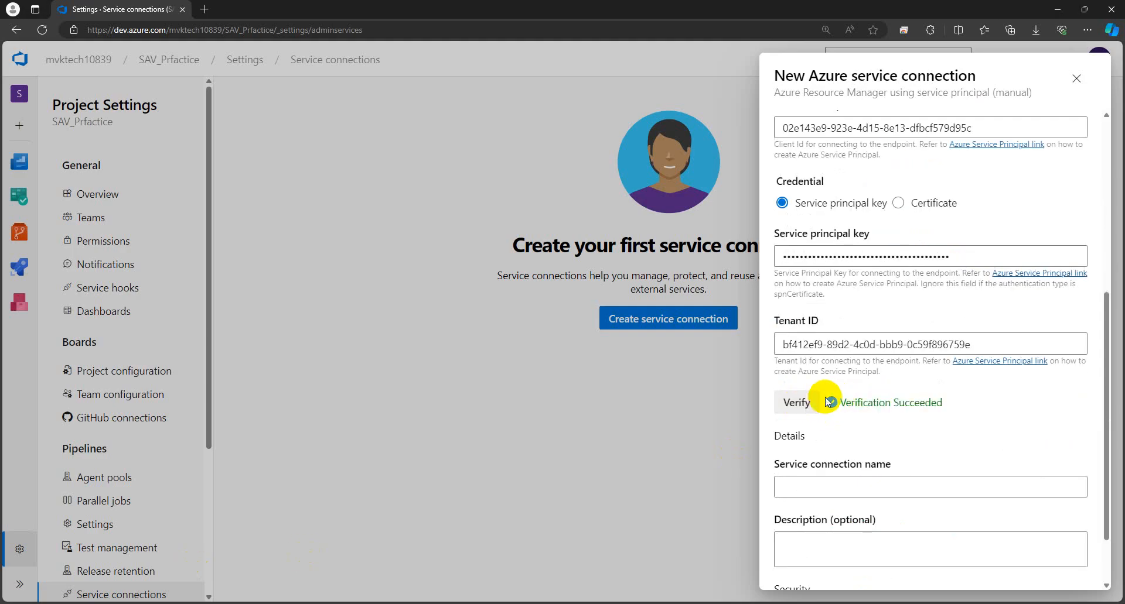
left_click_drag(840, 397, 939, 408)
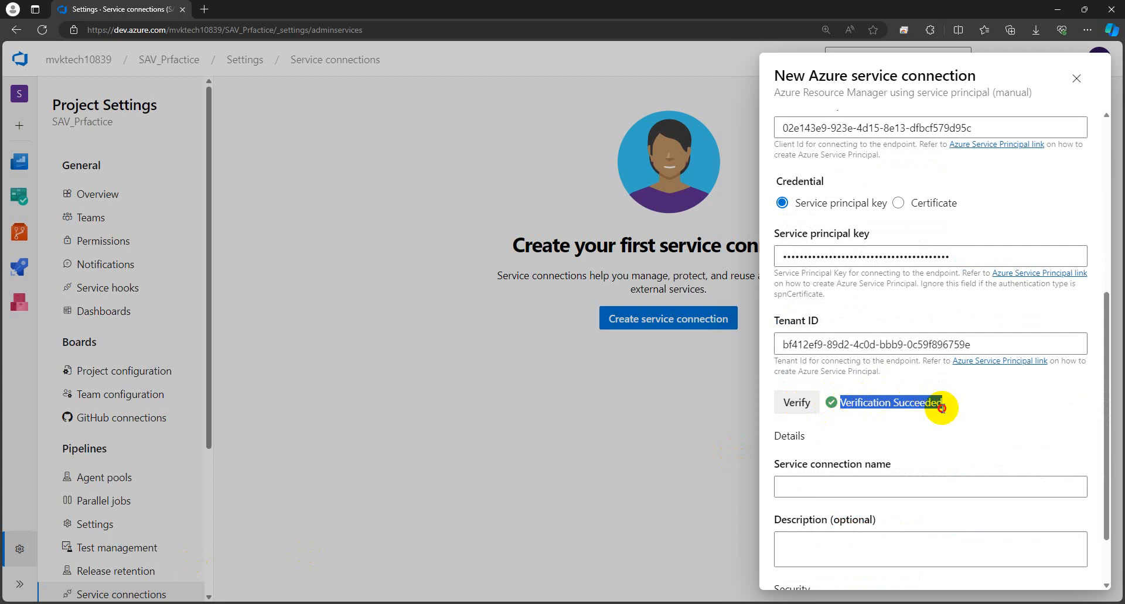
left_click(944, 412)
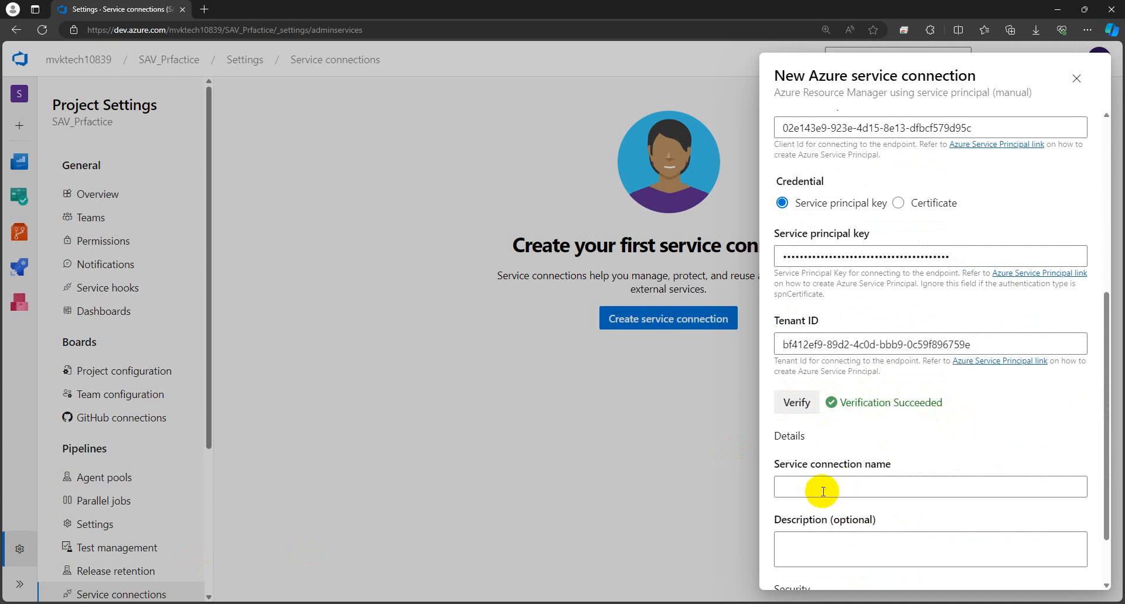
scroll(823, 492, "down", 1)
Step: Name the connection 'Practice-SC' and grant access permission to all pipelines
left_click(834, 403)
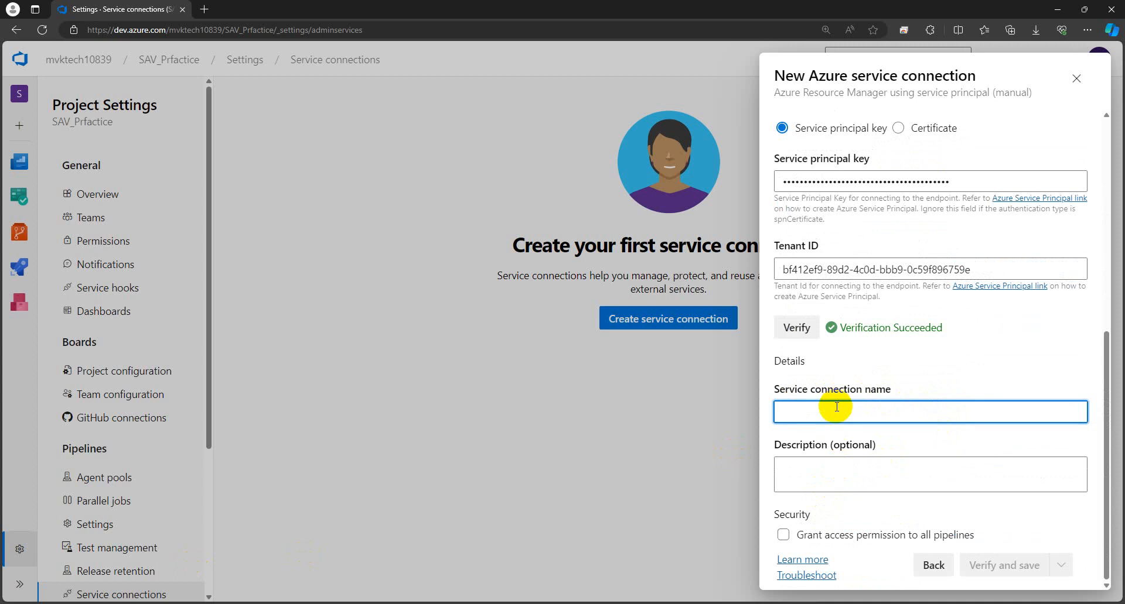
key("Caps_Lock")
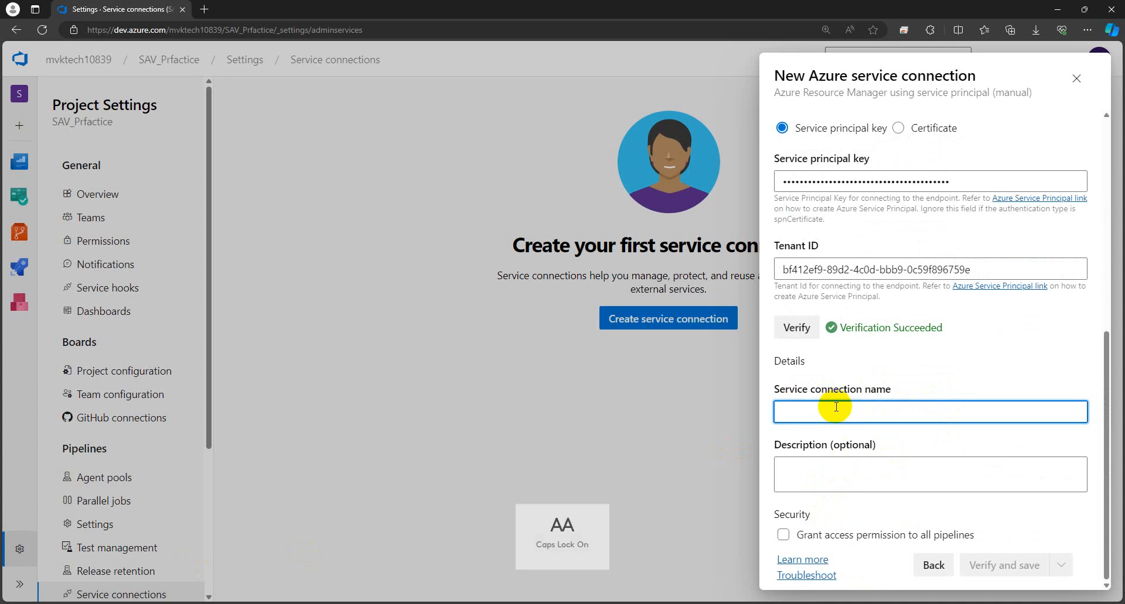
type("Pra")
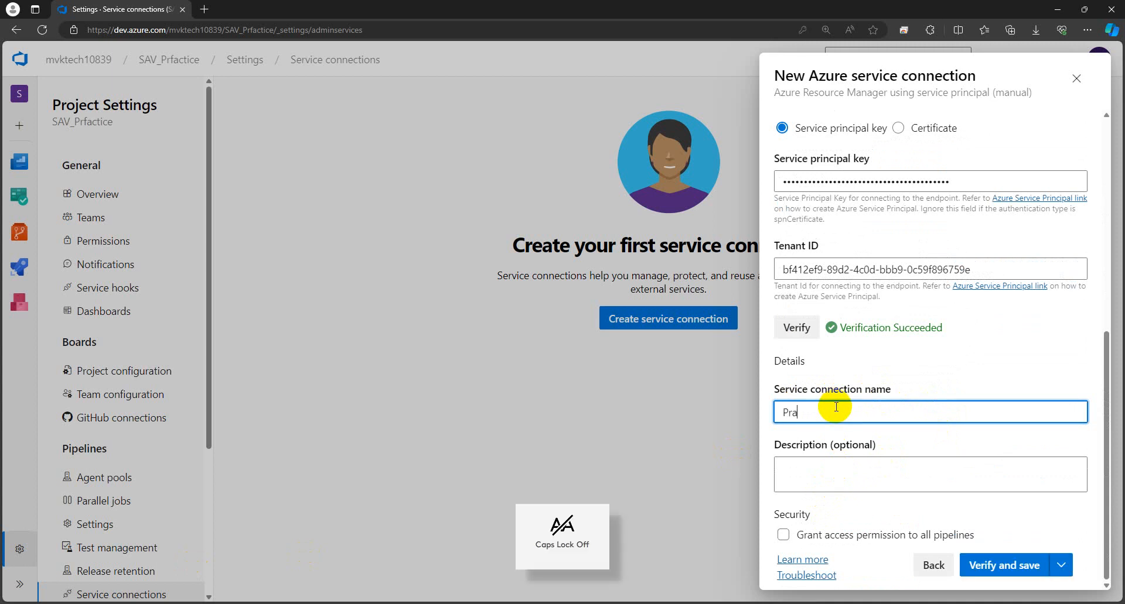
type("ctice")
key("Caps_Lock")
type("-SC")
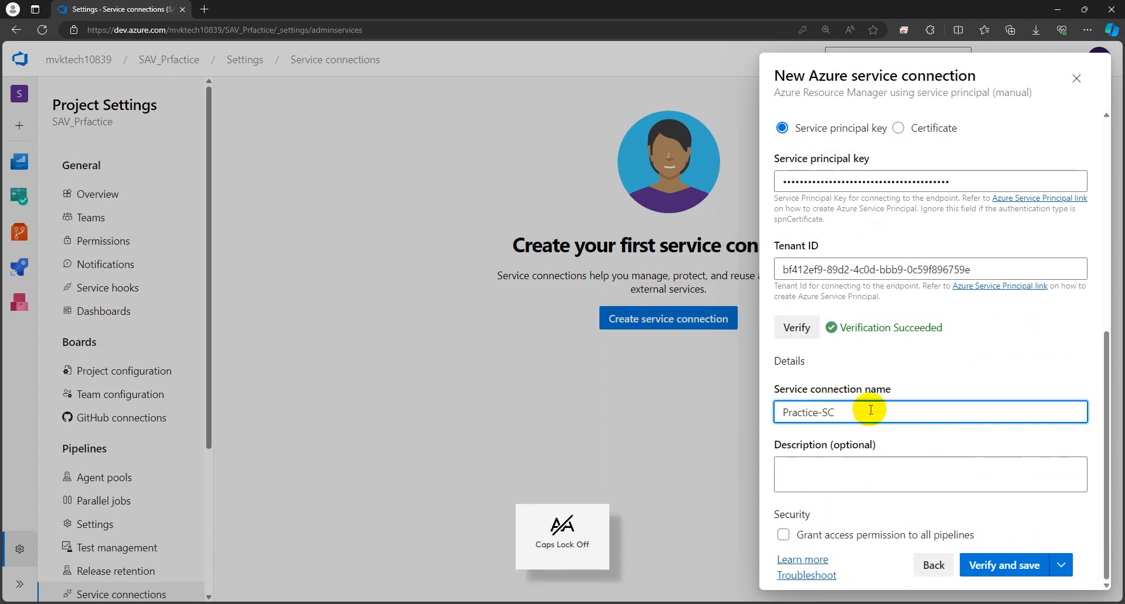
left_click(867, 438)
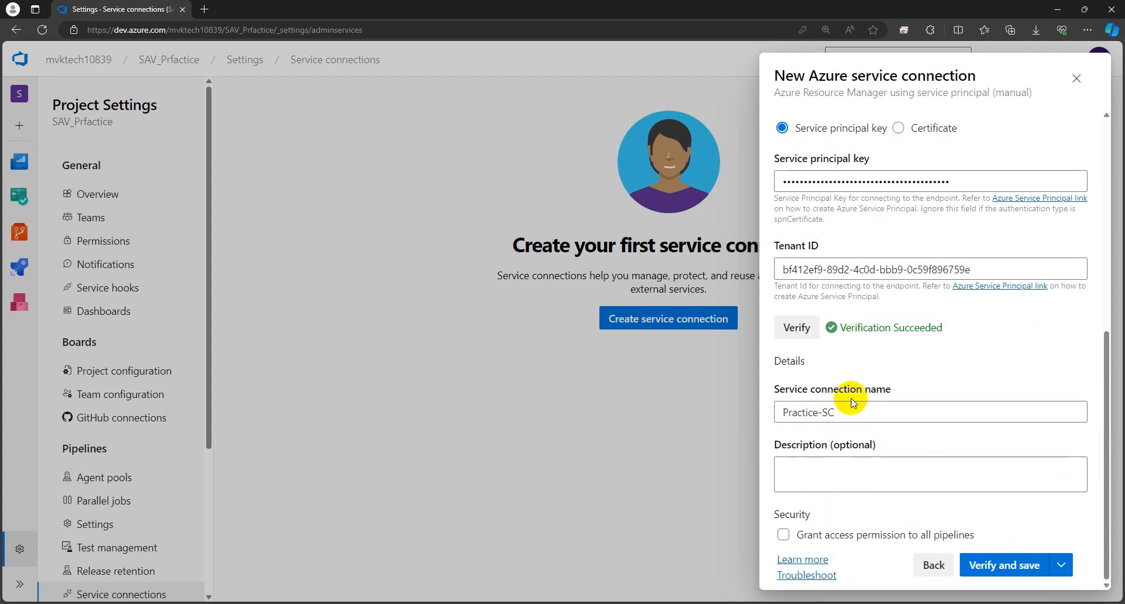
left_click_drag(847, 412, 767, 419)
left_click(832, 438)
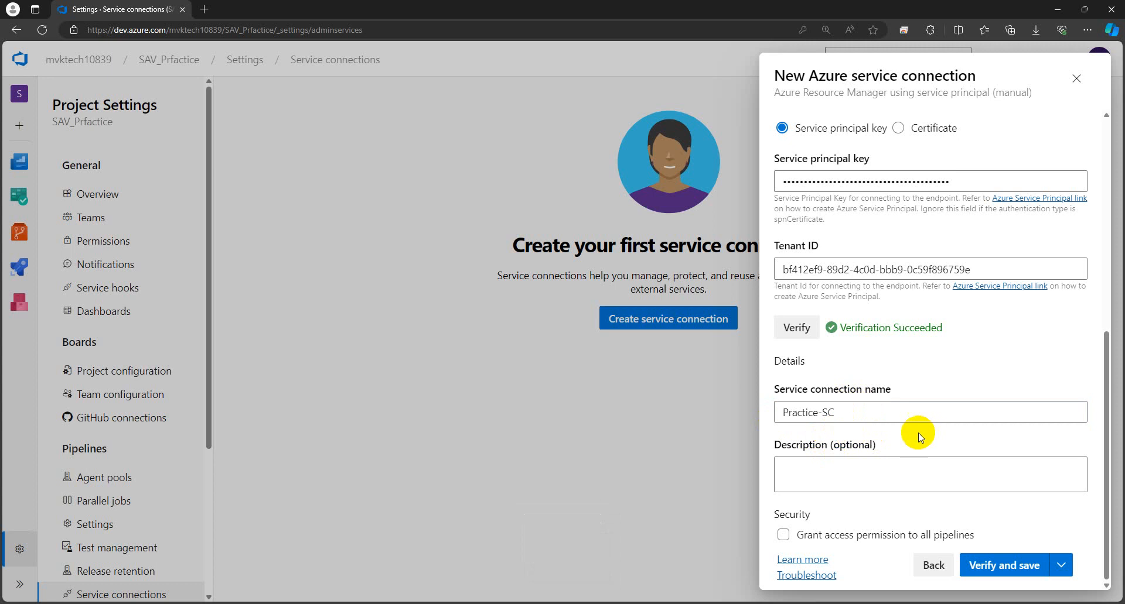
left_click(784, 535)
Step: Verify and save Practice-SC, then view its Usage history, Approvals and checks, and Overview
left_click(1002, 566)
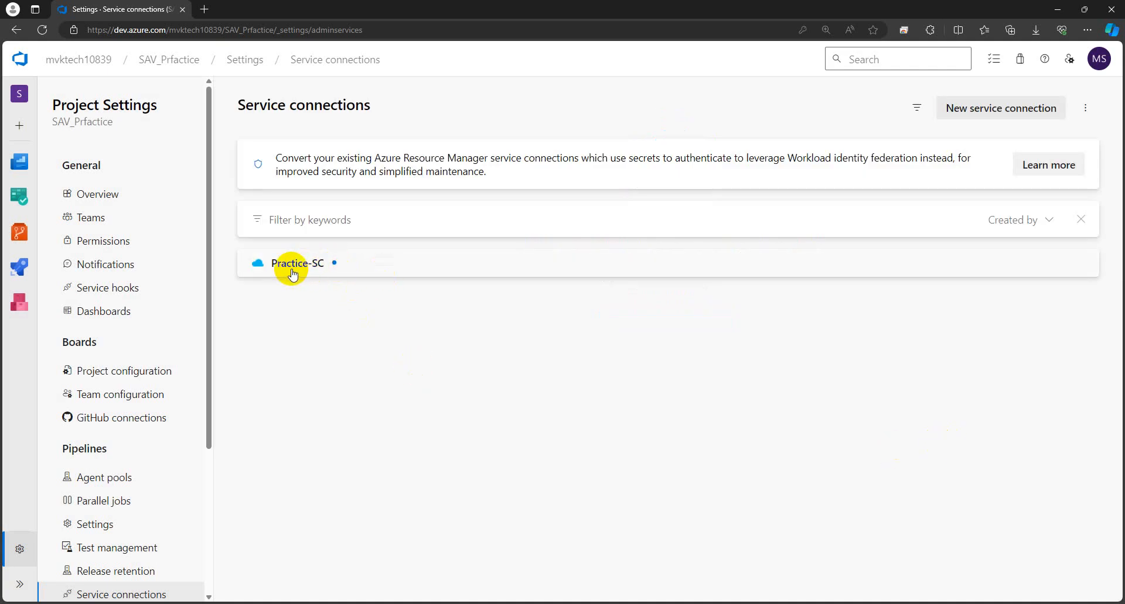
left_click(323, 267)
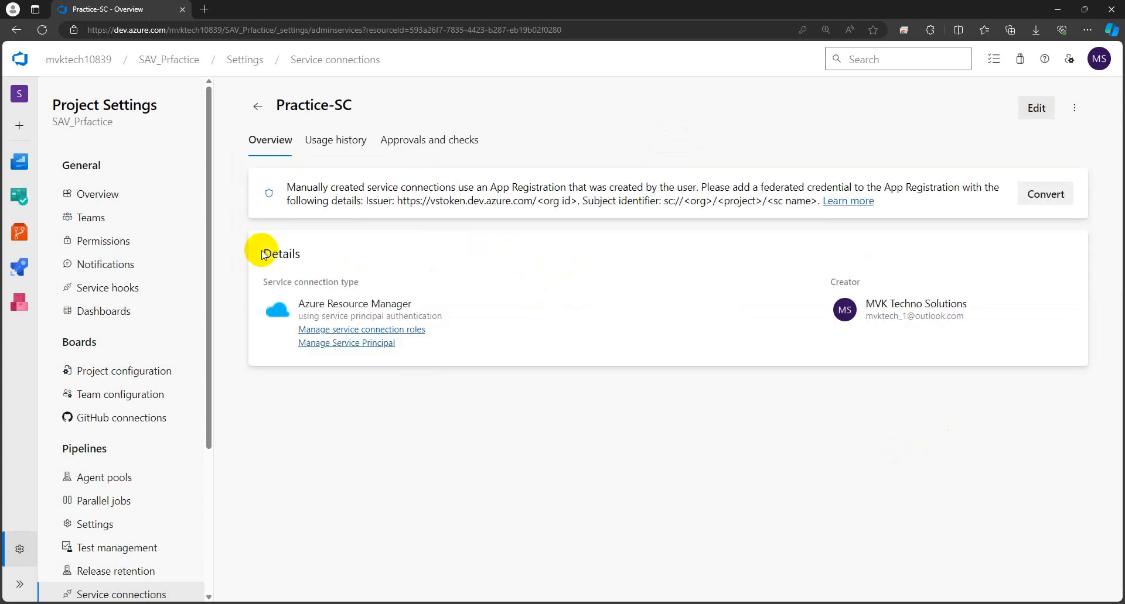
left_click(328, 139)
left_click(434, 141)
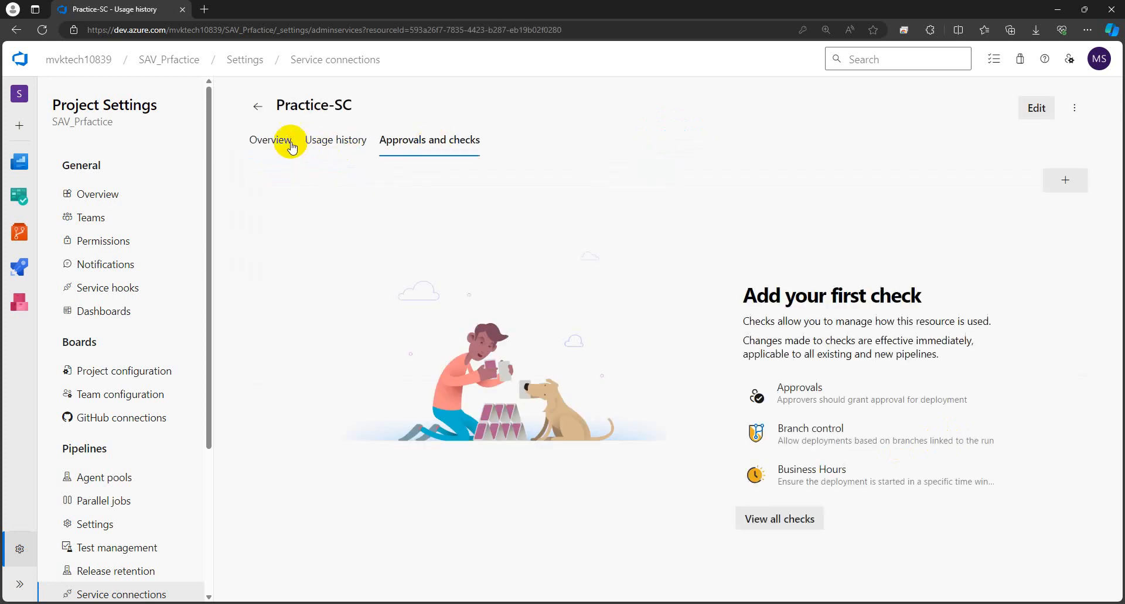
left_click(281, 141)
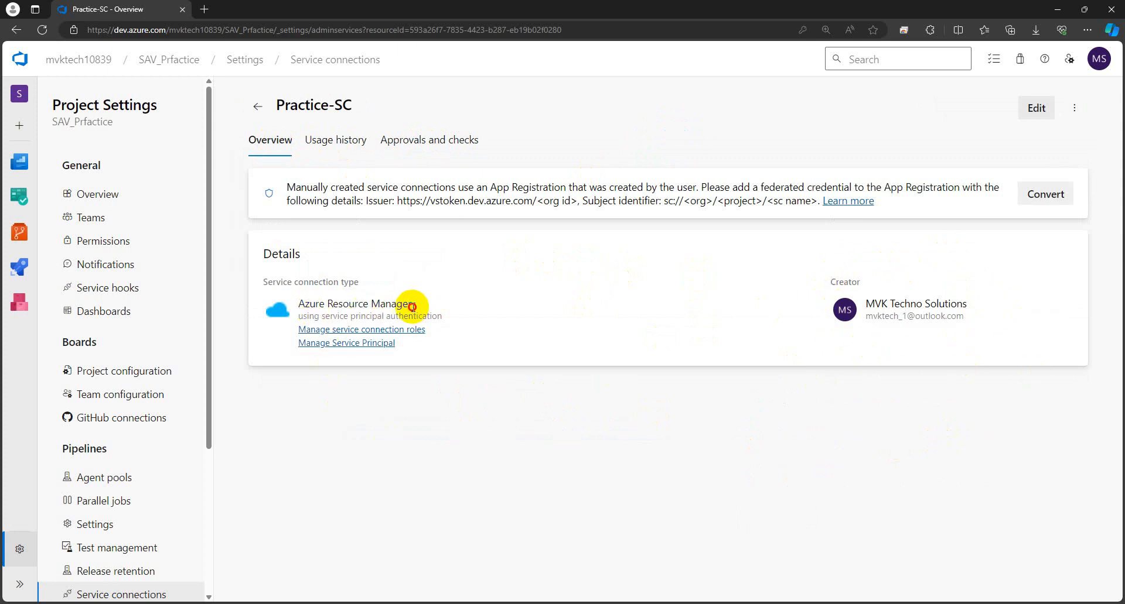
left_click_drag(412, 306, 284, 303)
left_click(393, 391)
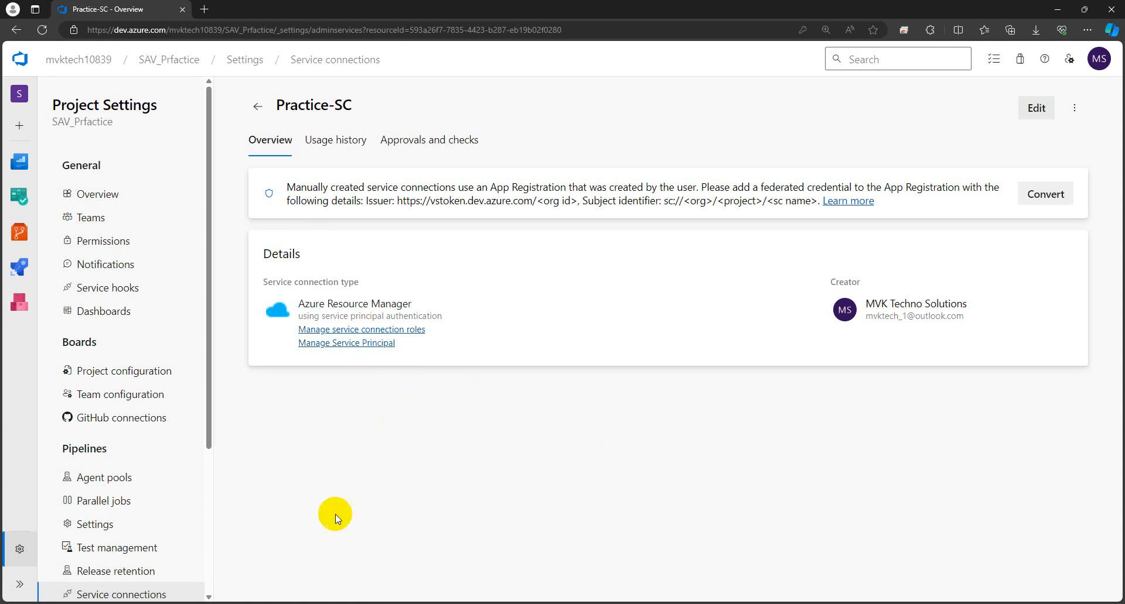
mouse_move(252, 602)
left_click(300, 563)
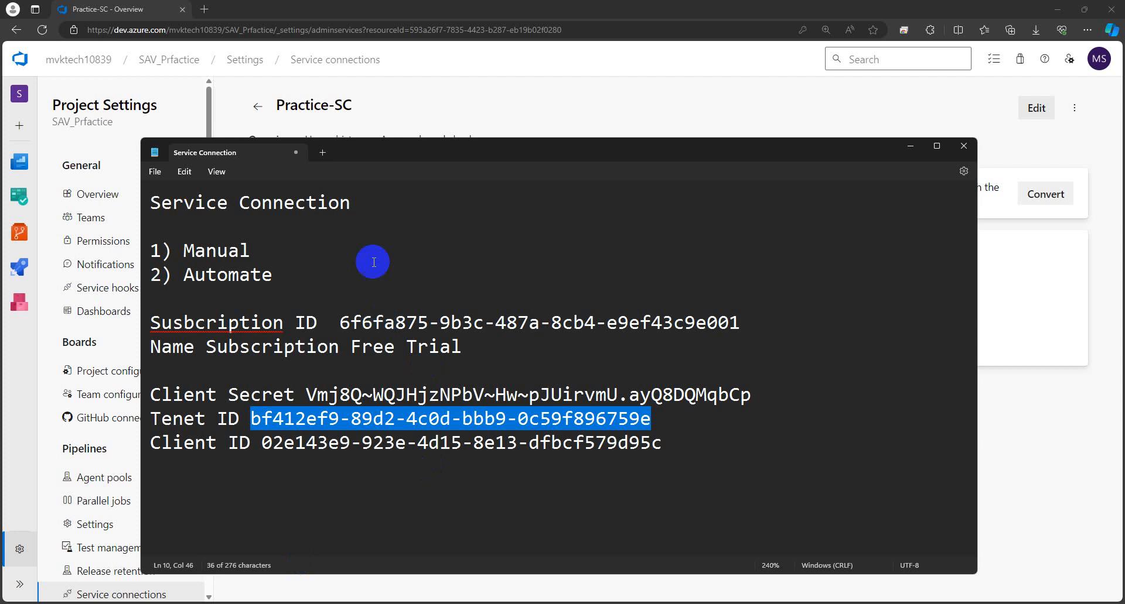
left_click(351, 256)
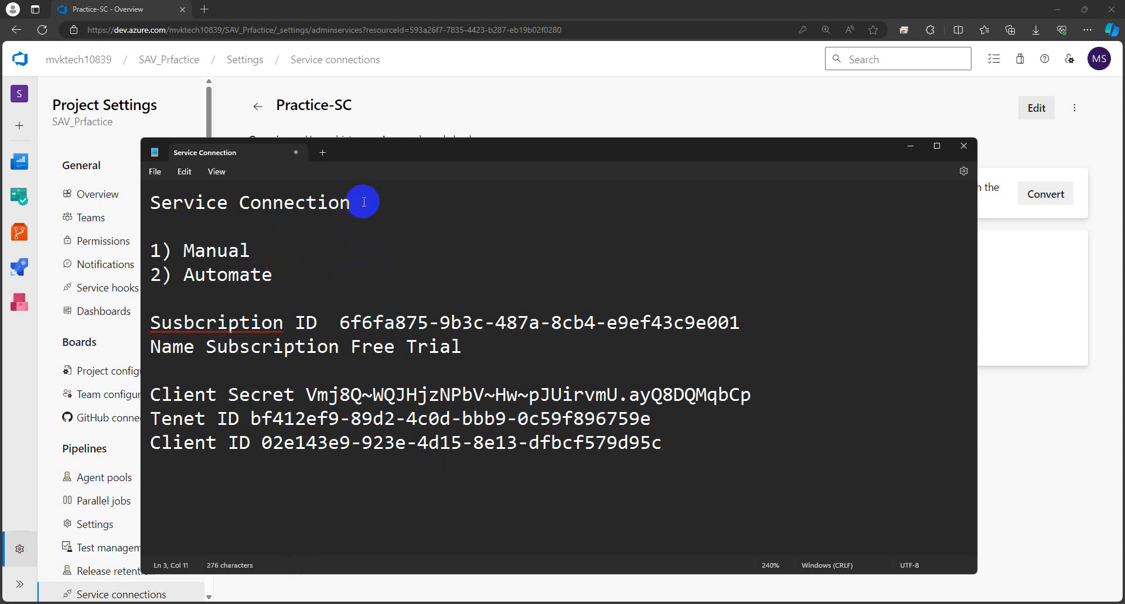
left_click_drag(273, 275, 199, 280)
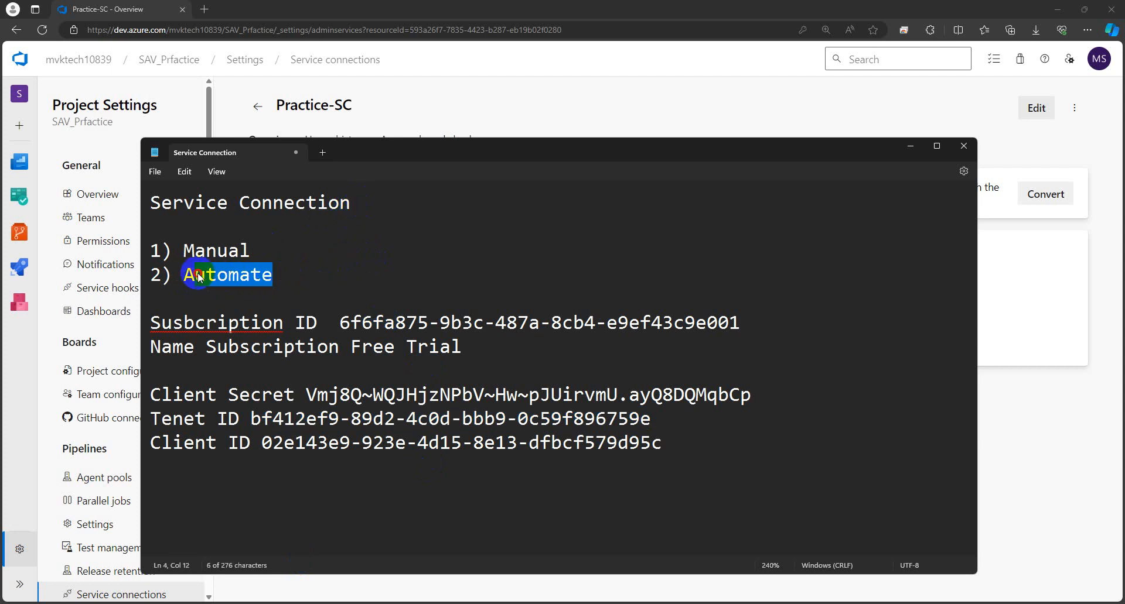
left_click(370, 280)
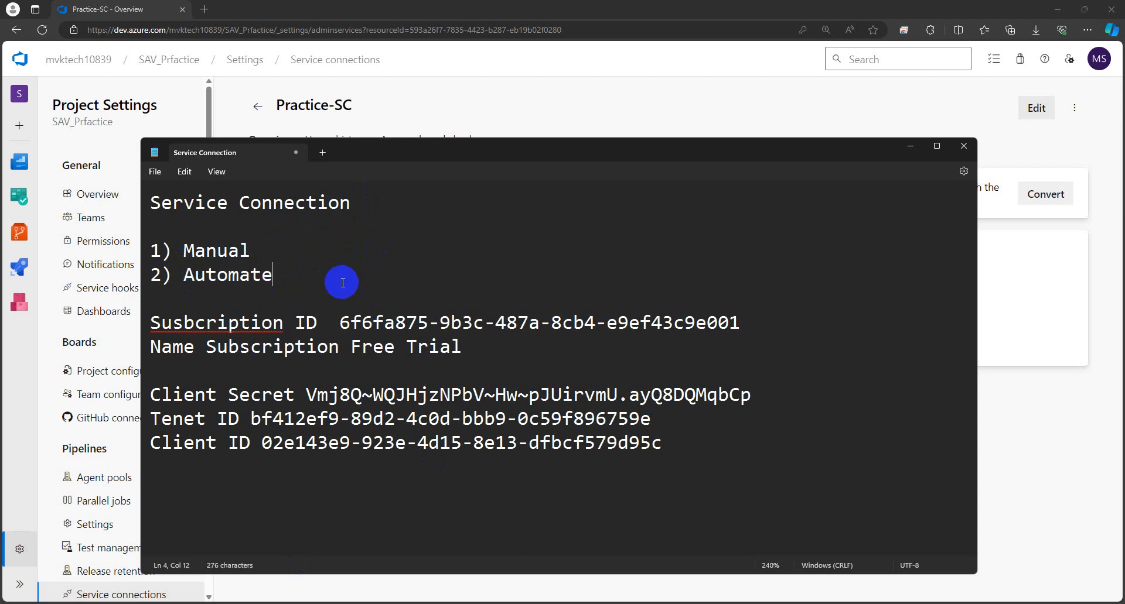
left_click_drag(261, 280, 189, 280)
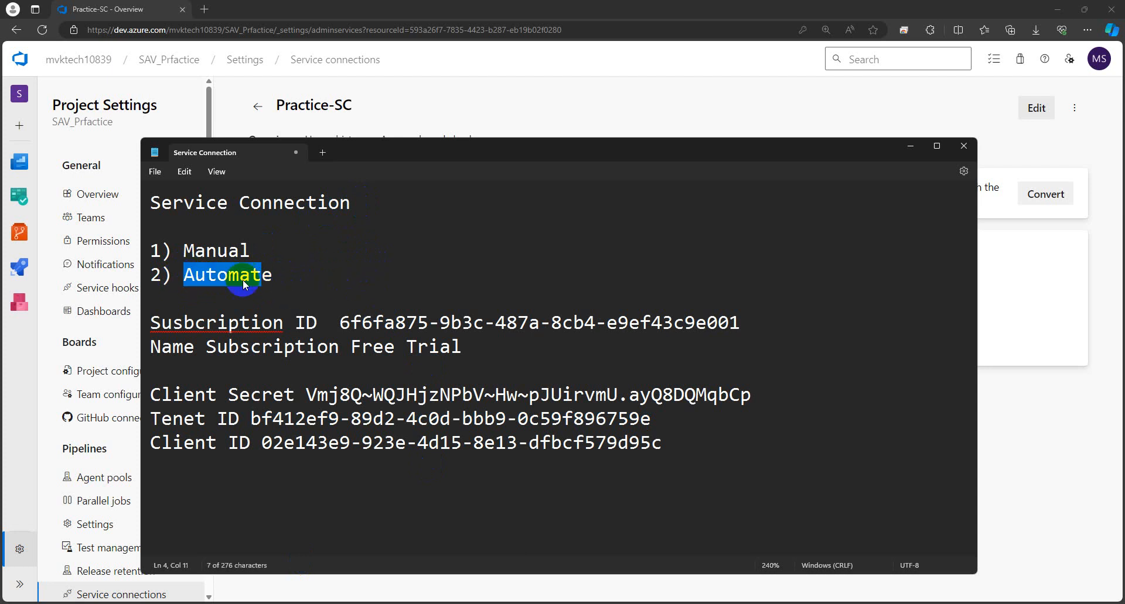
left_click_drag(294, 276, 169, 287)
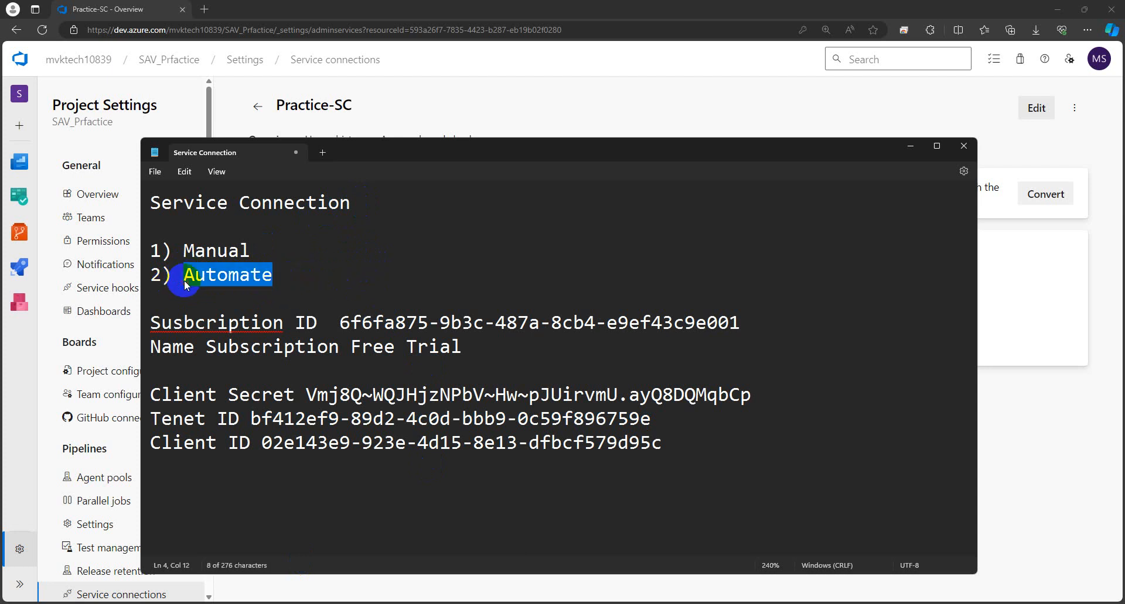
left_click(377, 296)
left_click_drag(271, 283, 188, 281)
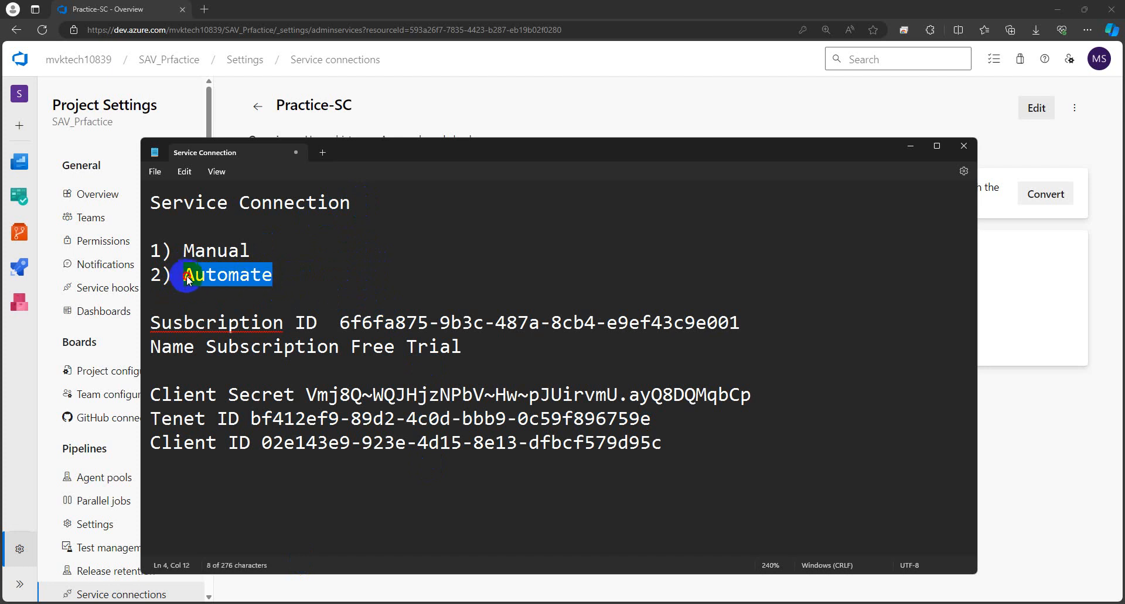
left_click(403, 276)
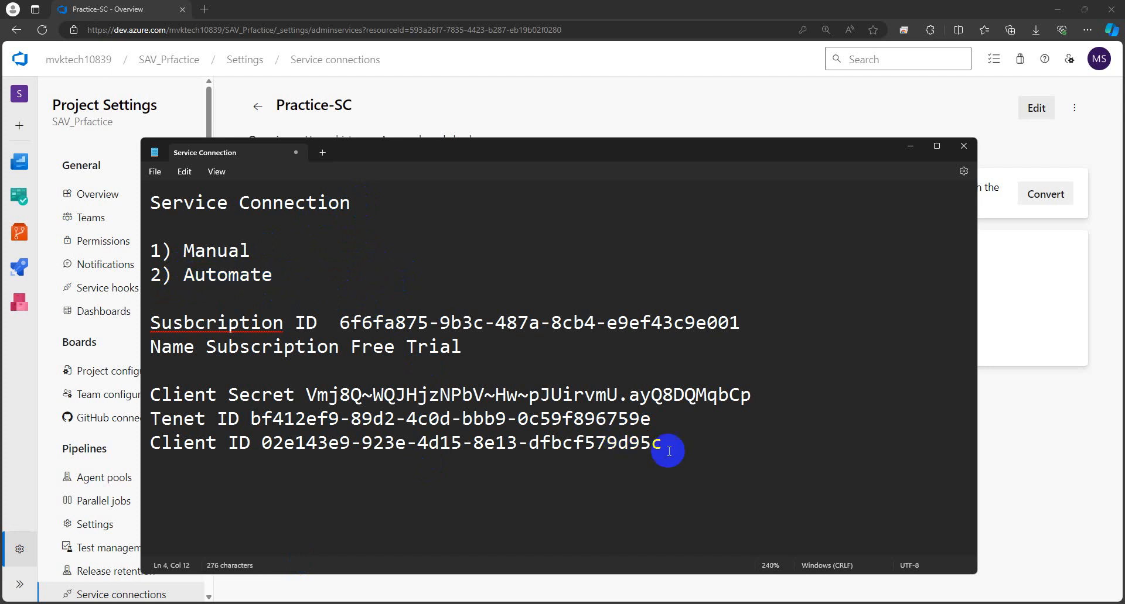
left_click_drag(674, 448, 174, 325)
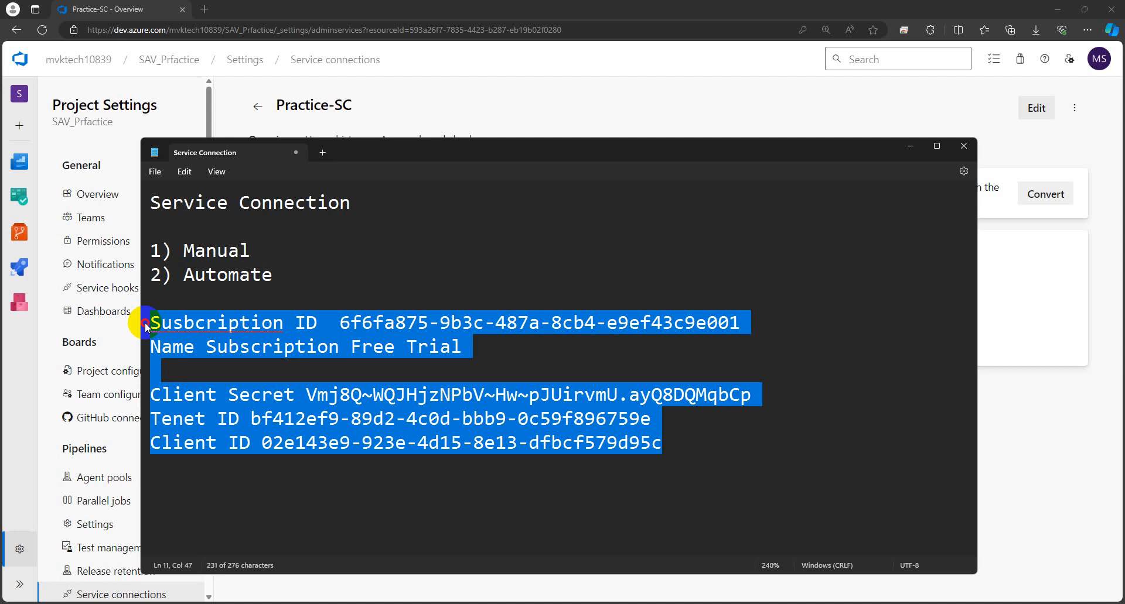
left_click(249, 369)
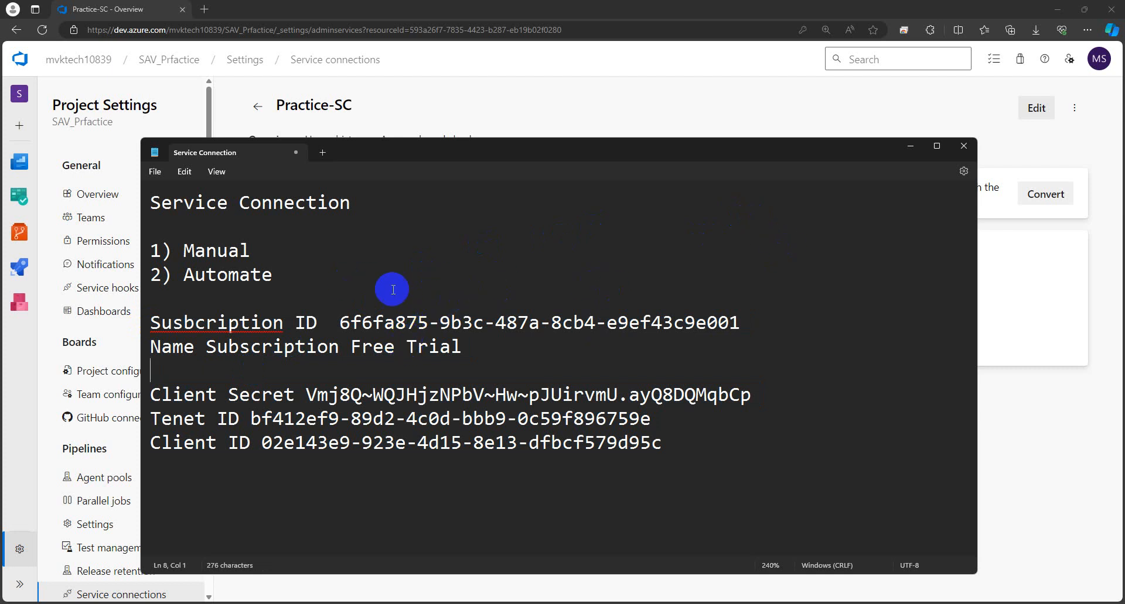
left_click_drag(273, 280, 183, 276)
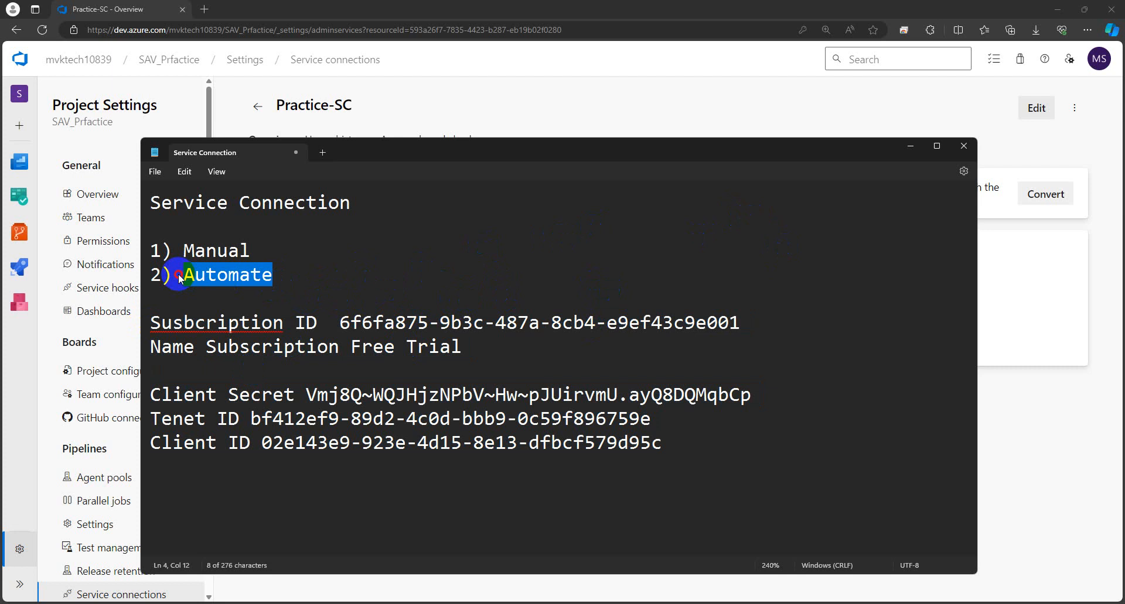
left_click(454, 292)
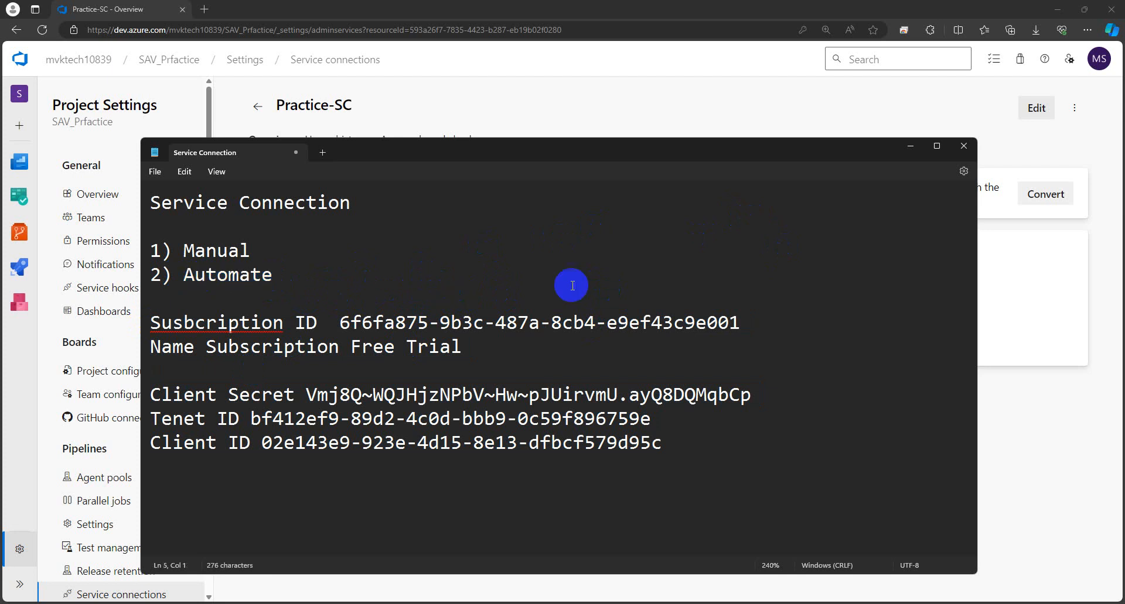
left_click(909, 148)
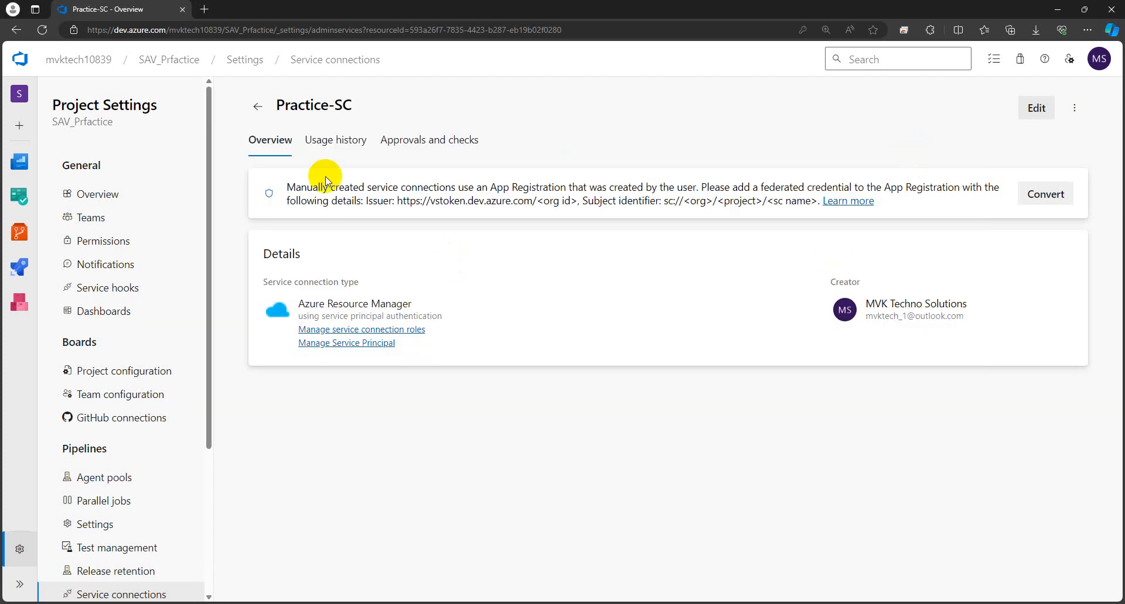
Step: From Service connections, create a new Azure Resource Manager connection using Service principal (automatic)
left_click(327, 61)
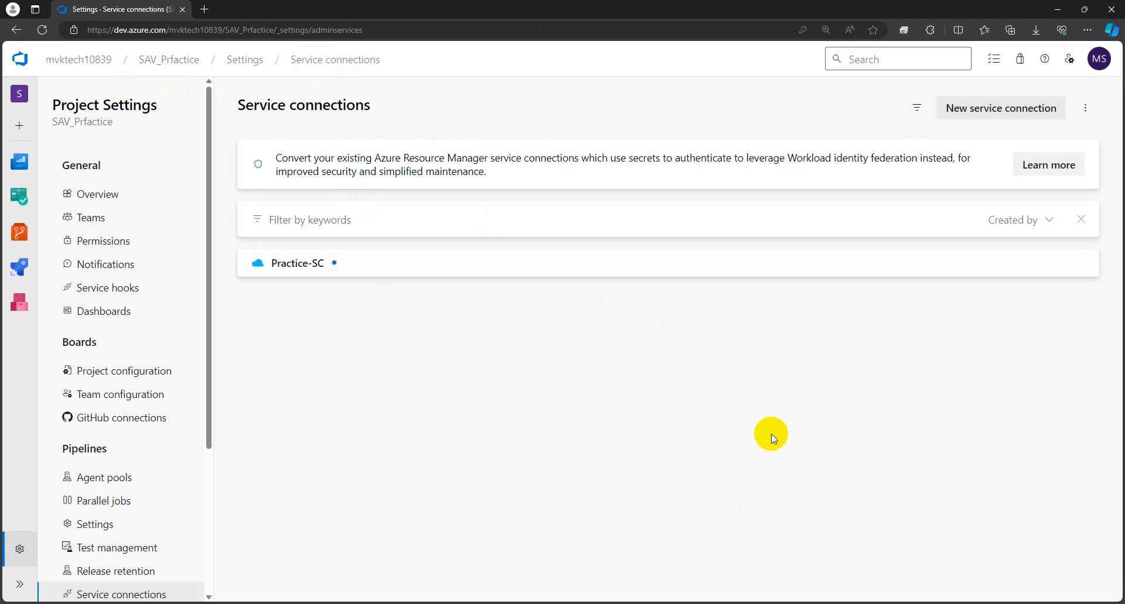
left_click(975, 117)
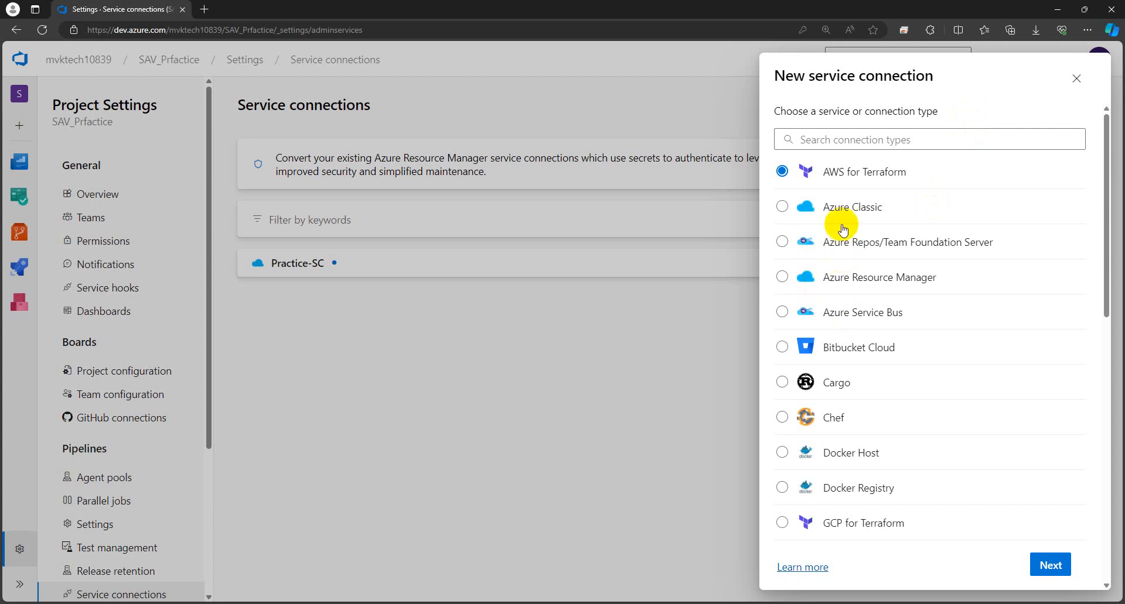
scroll(881, 325, "down", 3)
scroll(879, 375, "down", 3)
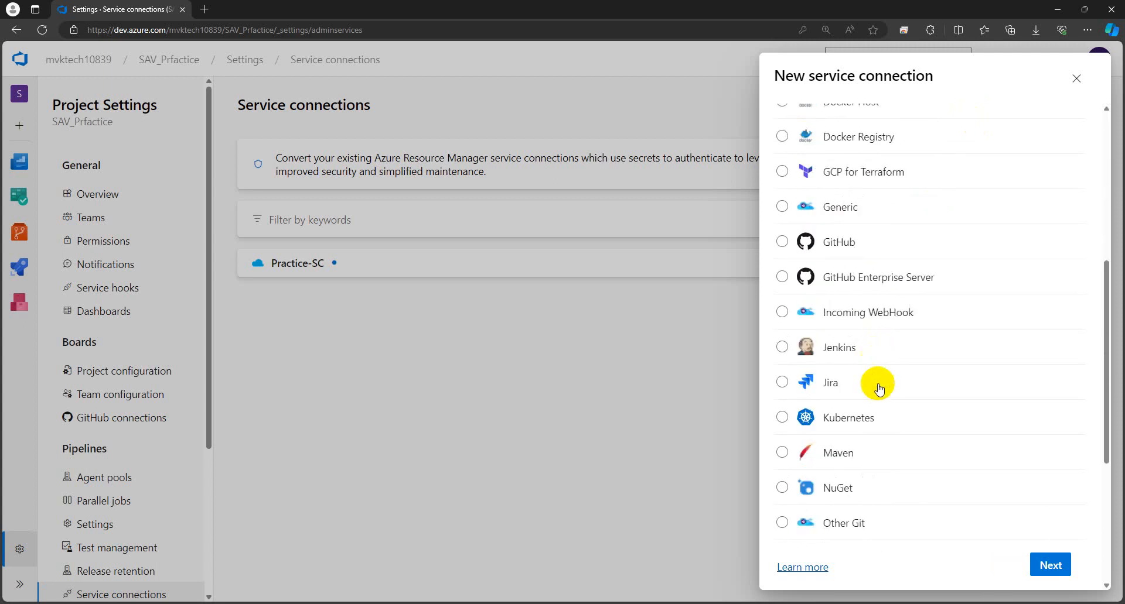
scroll(879, 389, "down", 5)
scroll(879, 390, "up", 13)
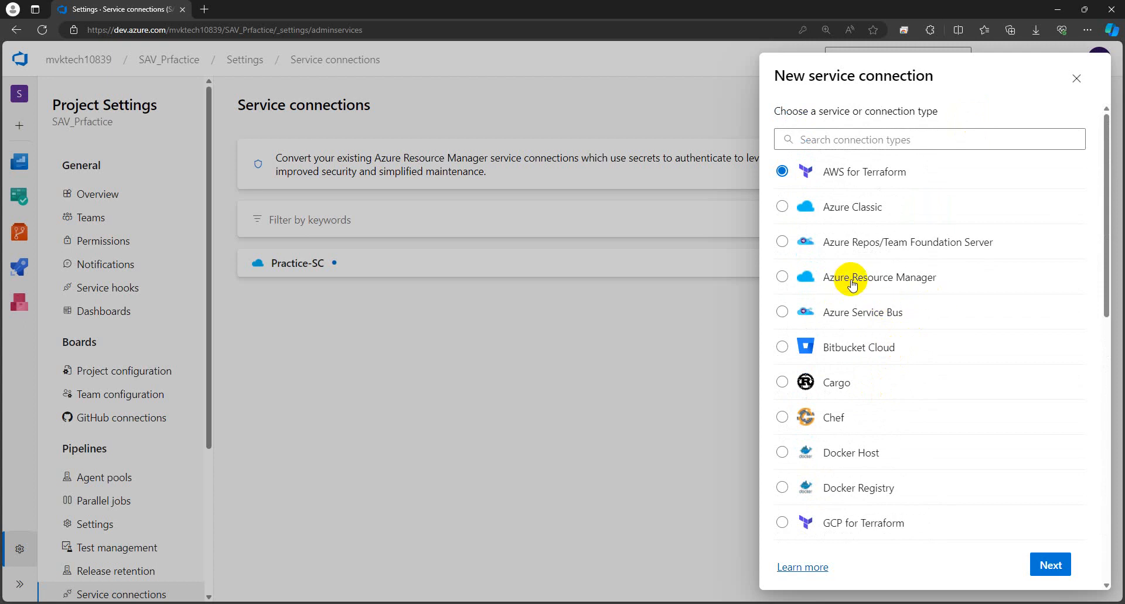
left_click(782, 277)
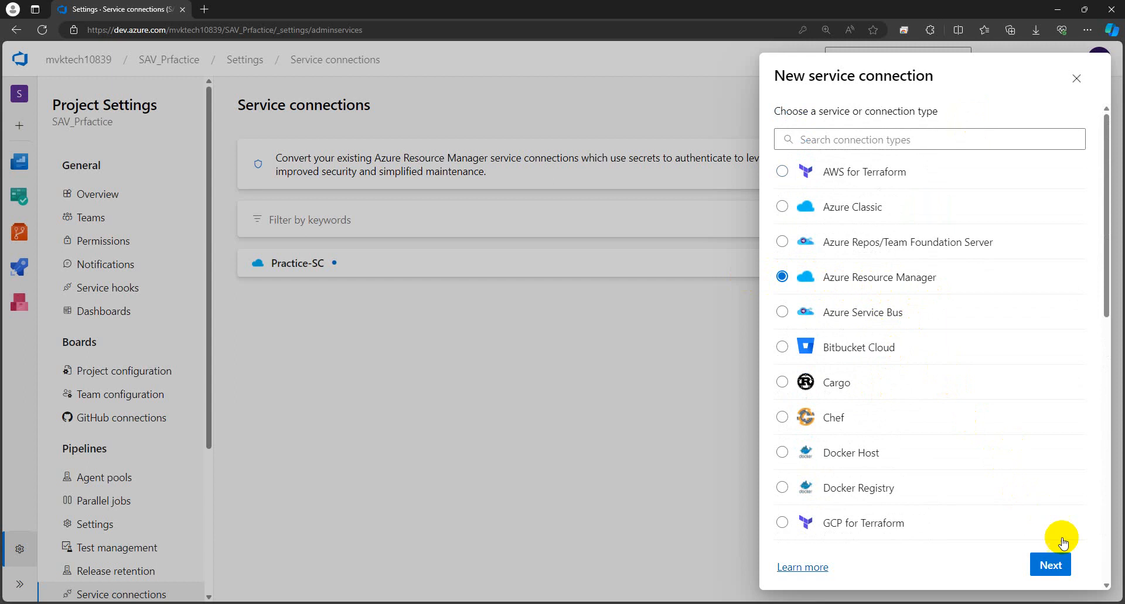
left_click(1052, 565)
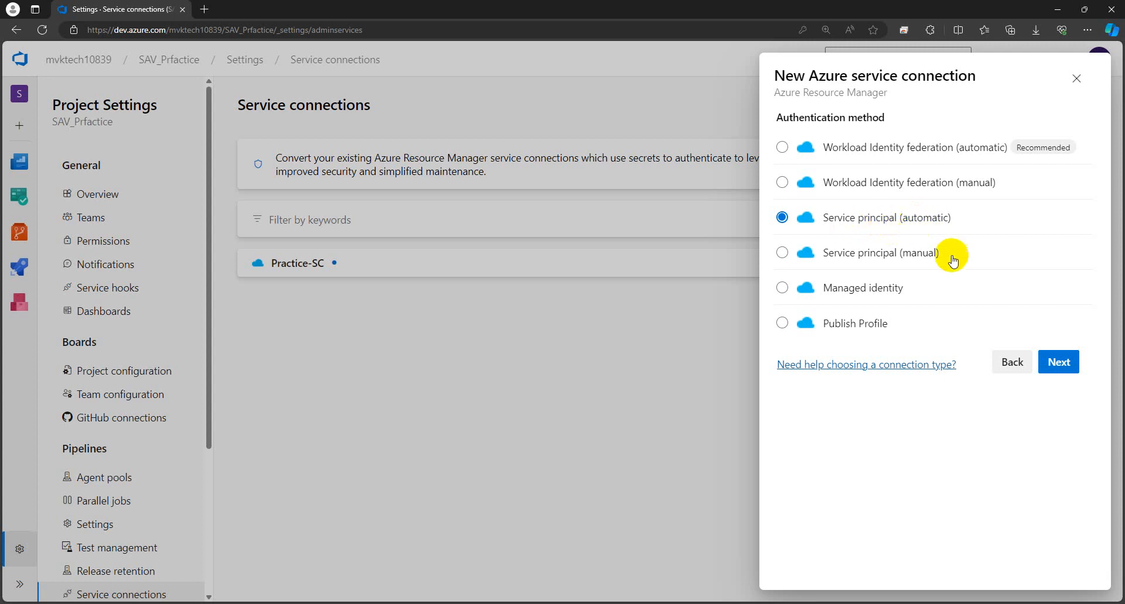
left_click(1058, 363)
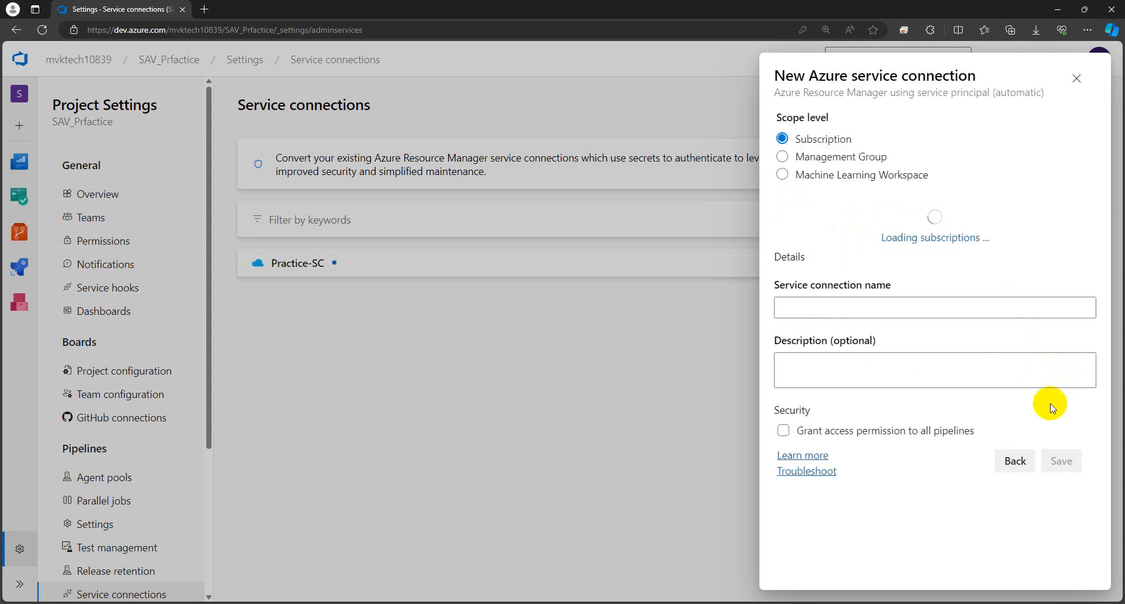
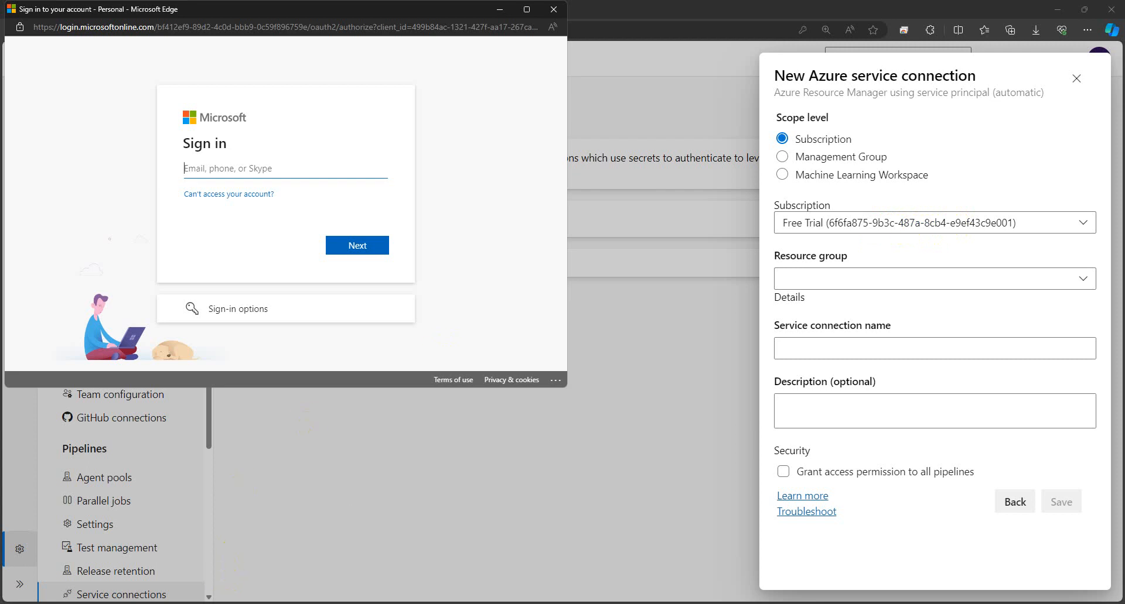
Step: Check the subscription ID's last digits against the service connection notes, then put the notes away
mouse_move(226, 603)
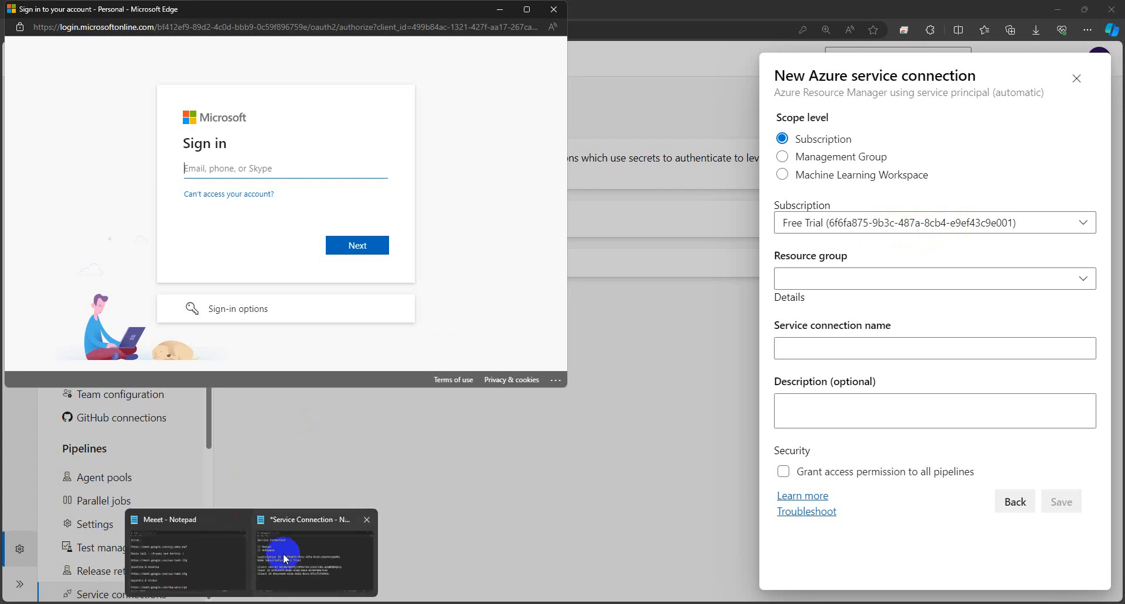
left_click(285, 559)
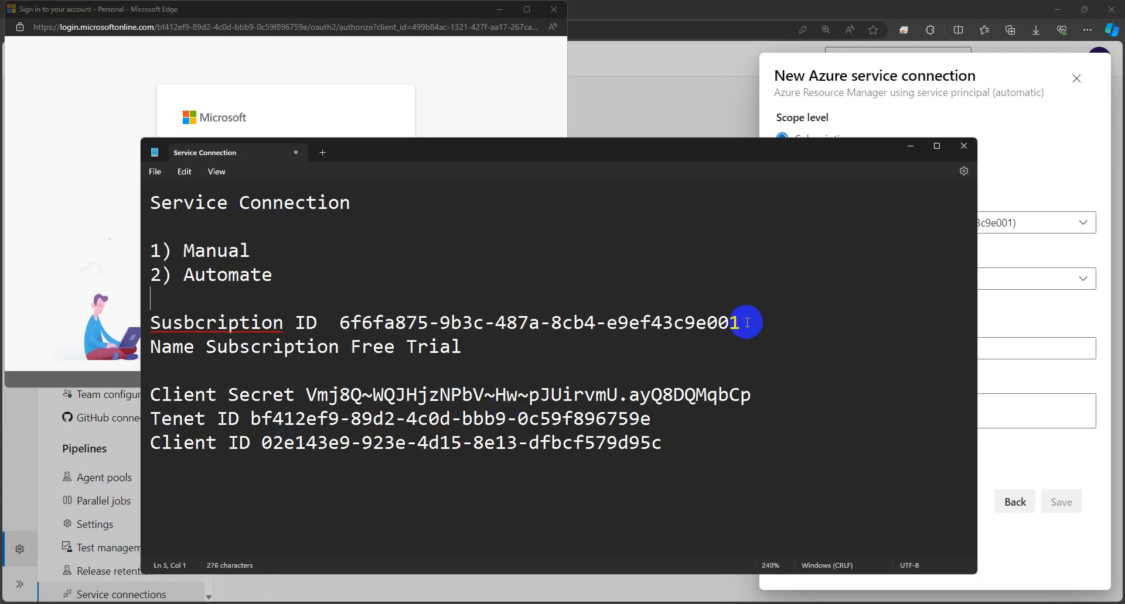
left_click_drag(743, 321, 698, 330)
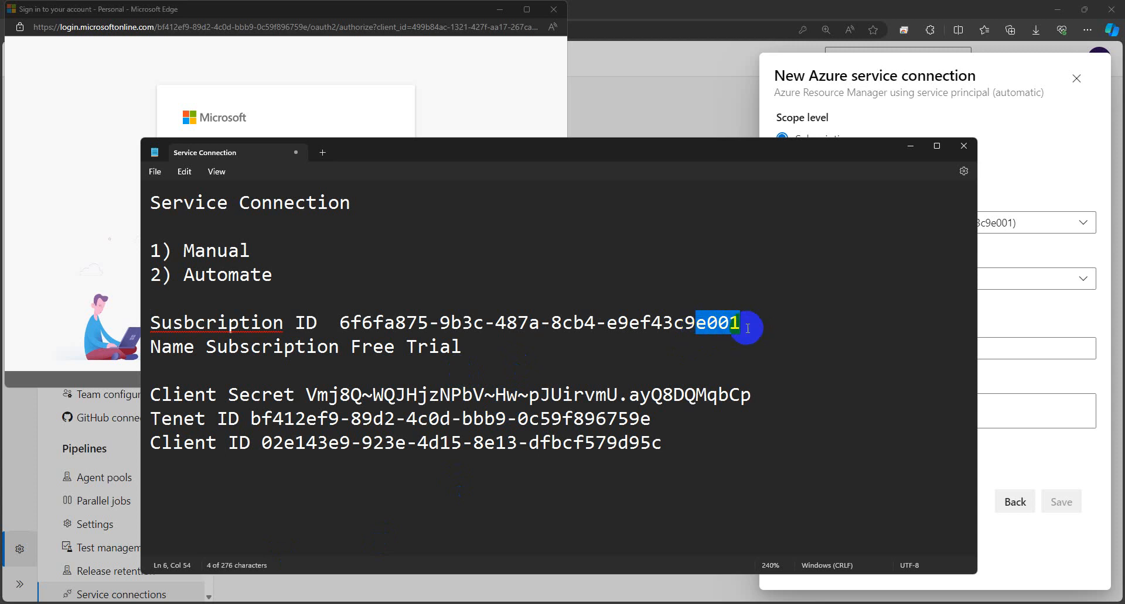
left_click(909, 145)
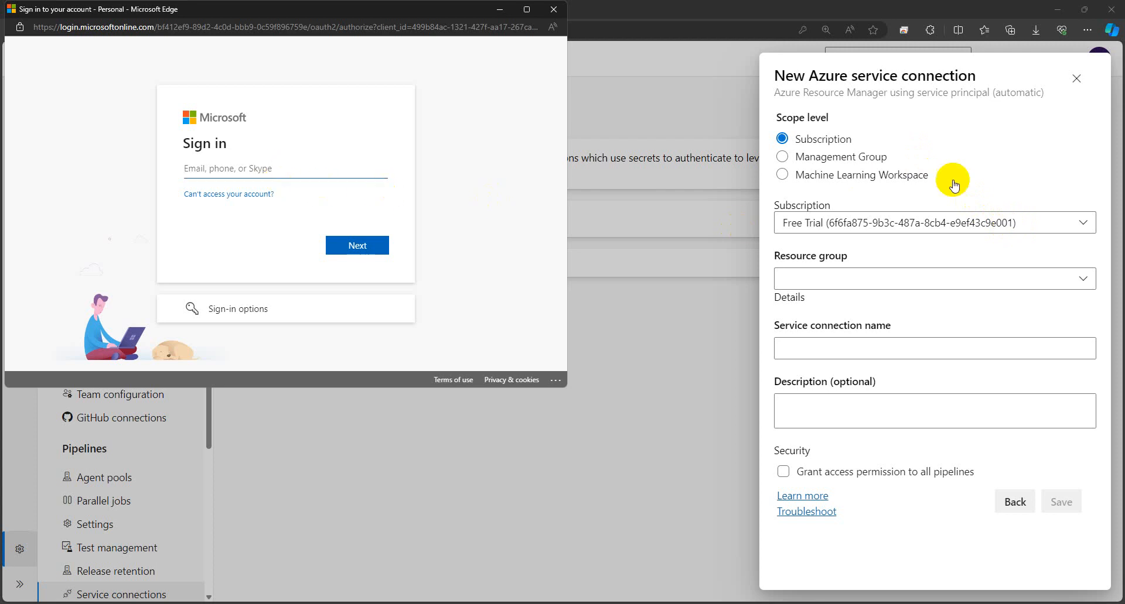
Step: Sign in with the saved Microsoft account e-mail and password, declining to update the stored password
left_click(302, 166)
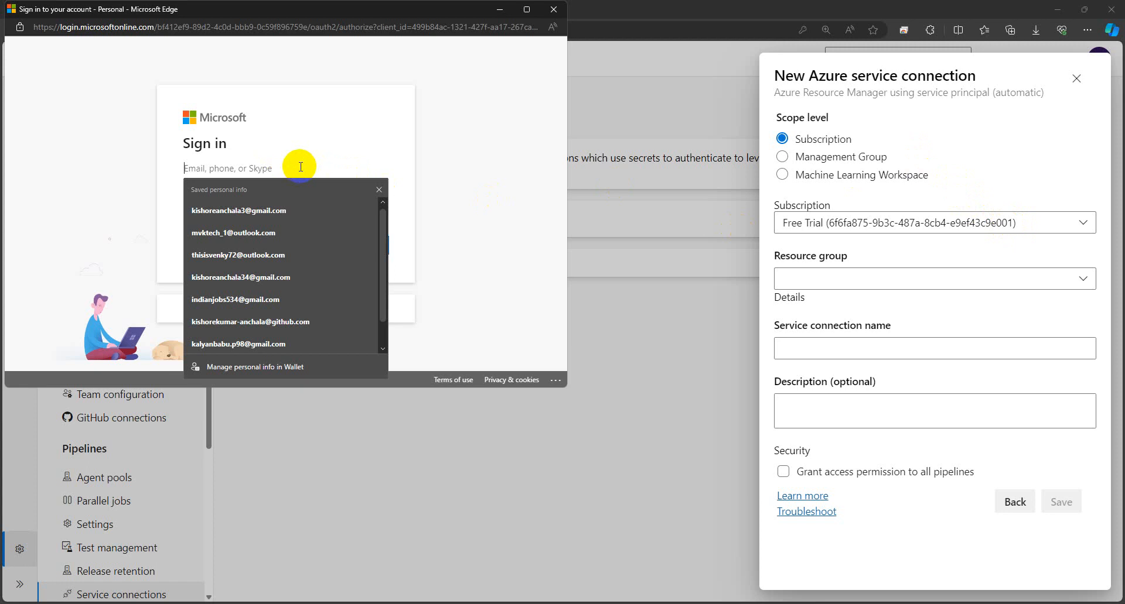
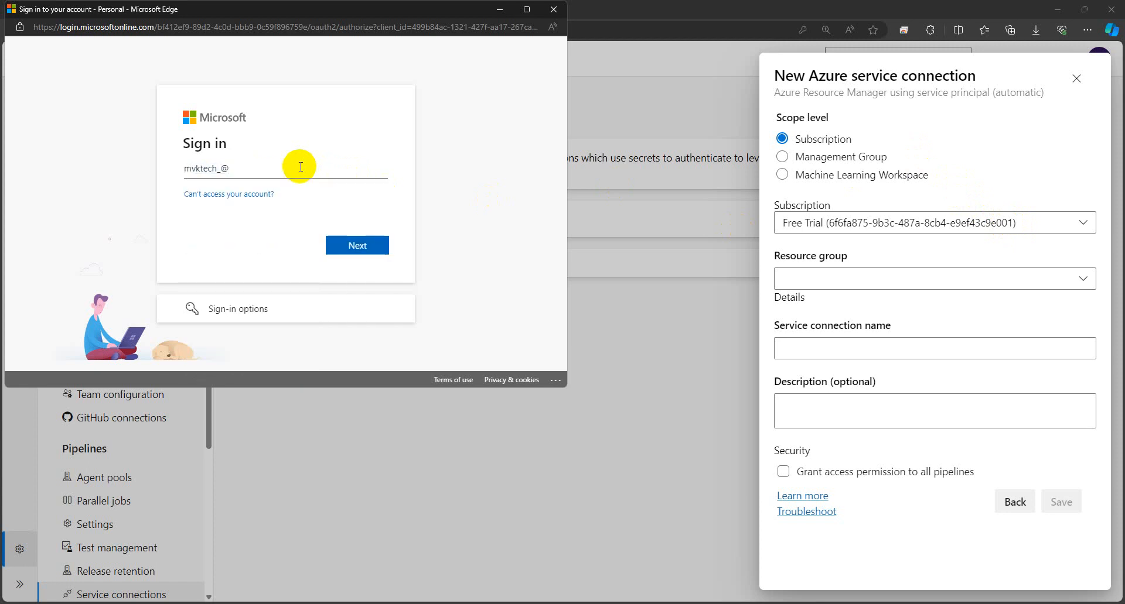
left_click(258, 211)
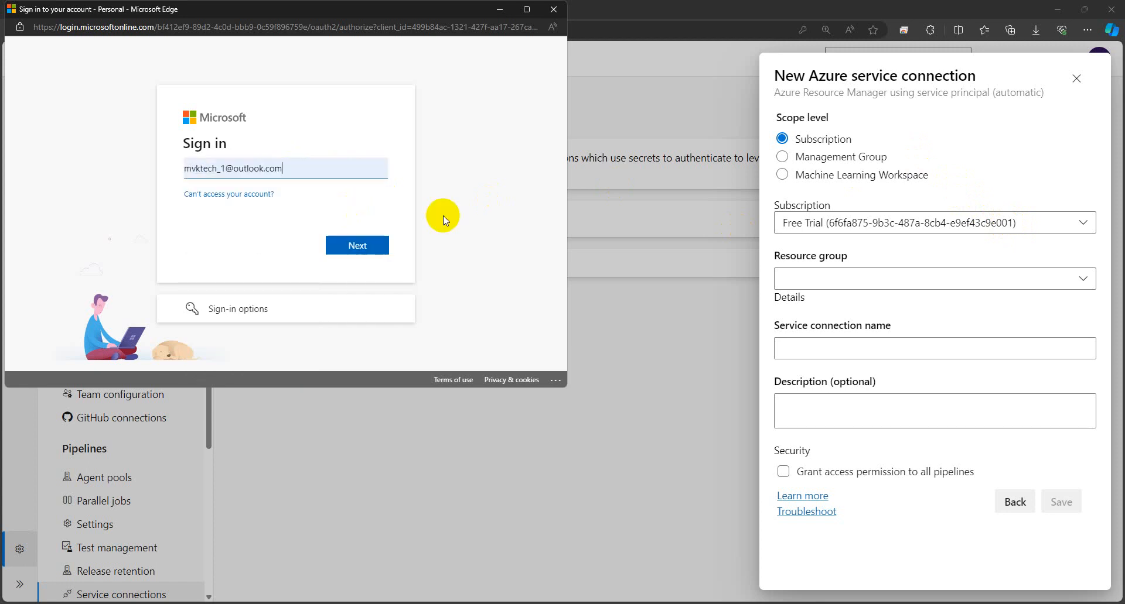
left_click(375, 241)
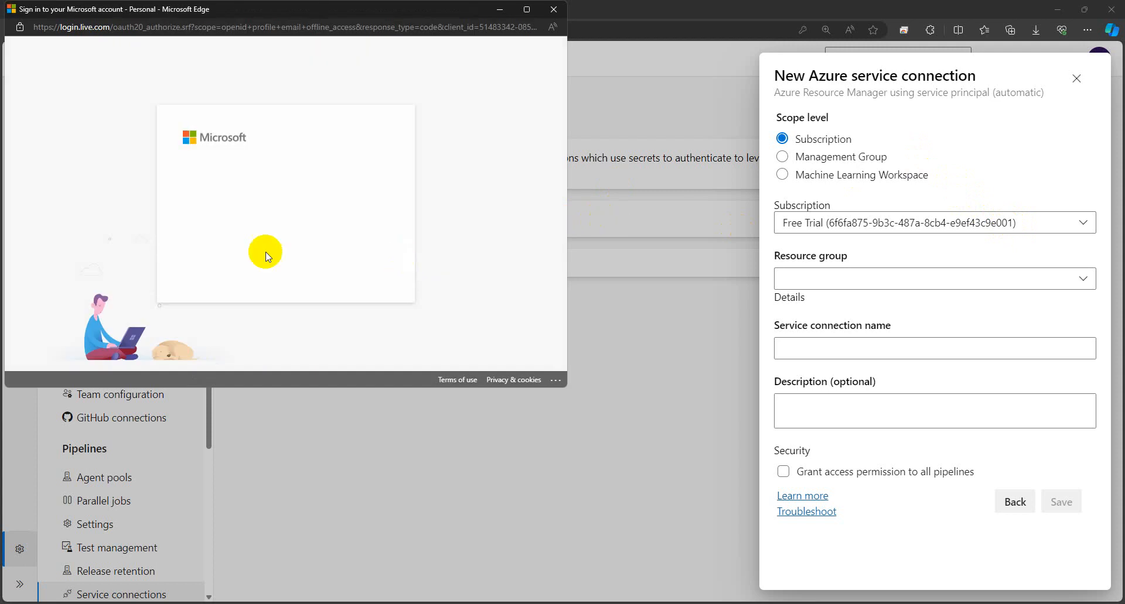
key("Caps_Lock")
type("M")
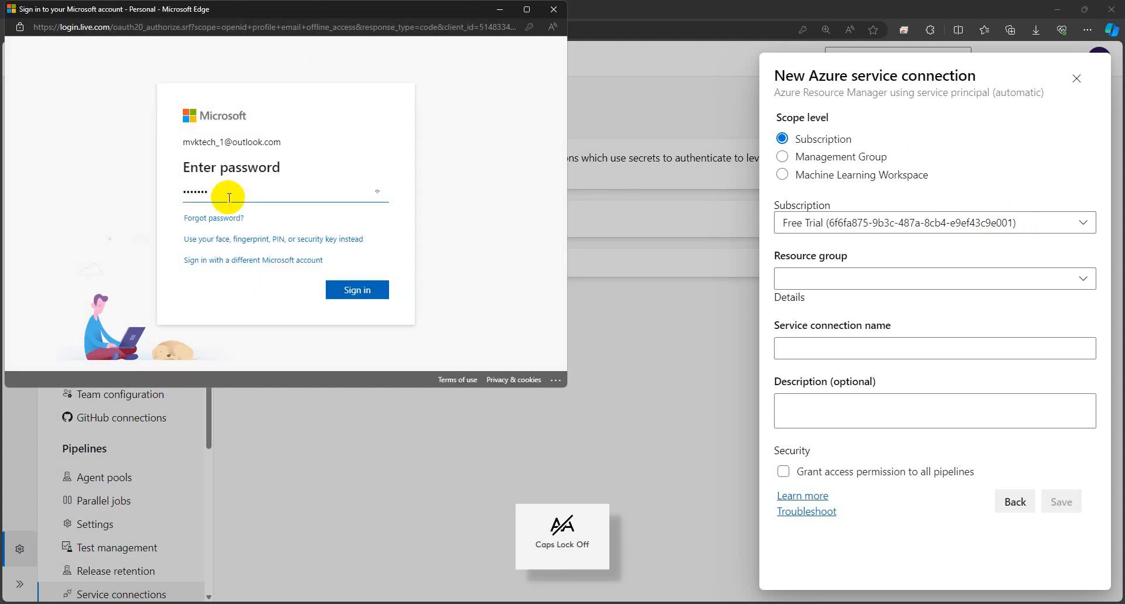
key("ctrl+a")
key("Caps_Lock")
type("M1")
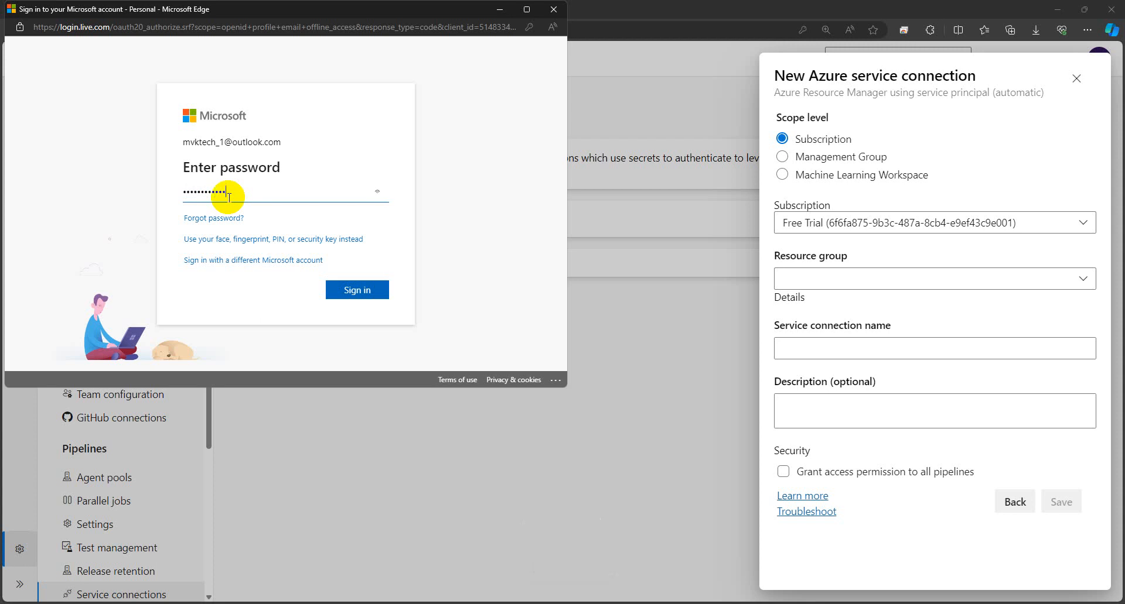
left_click(352, 295)
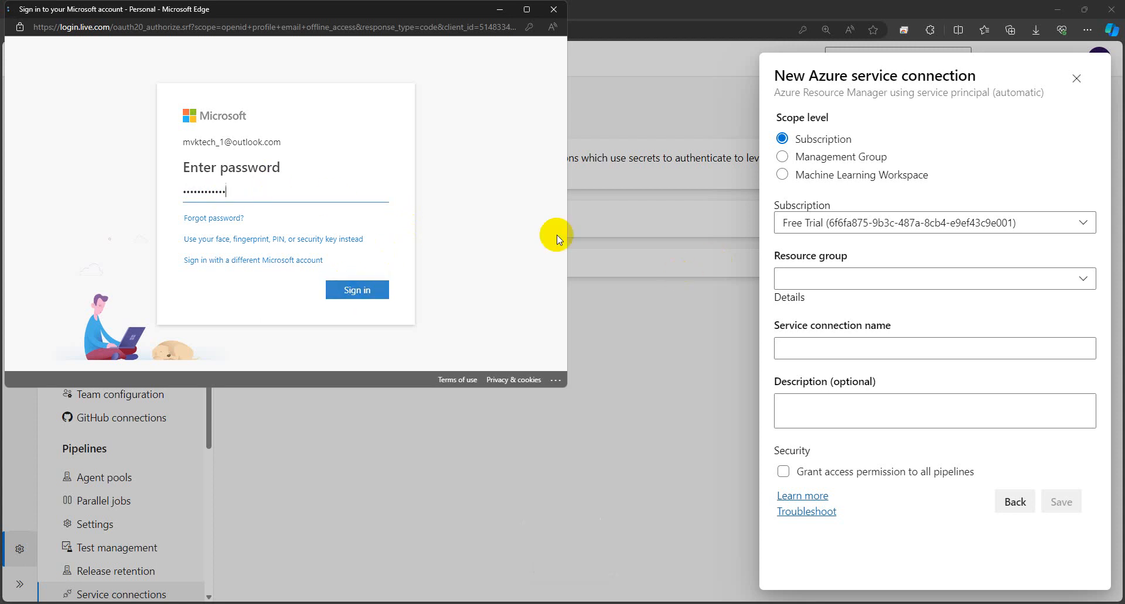
left_click(480, 146)
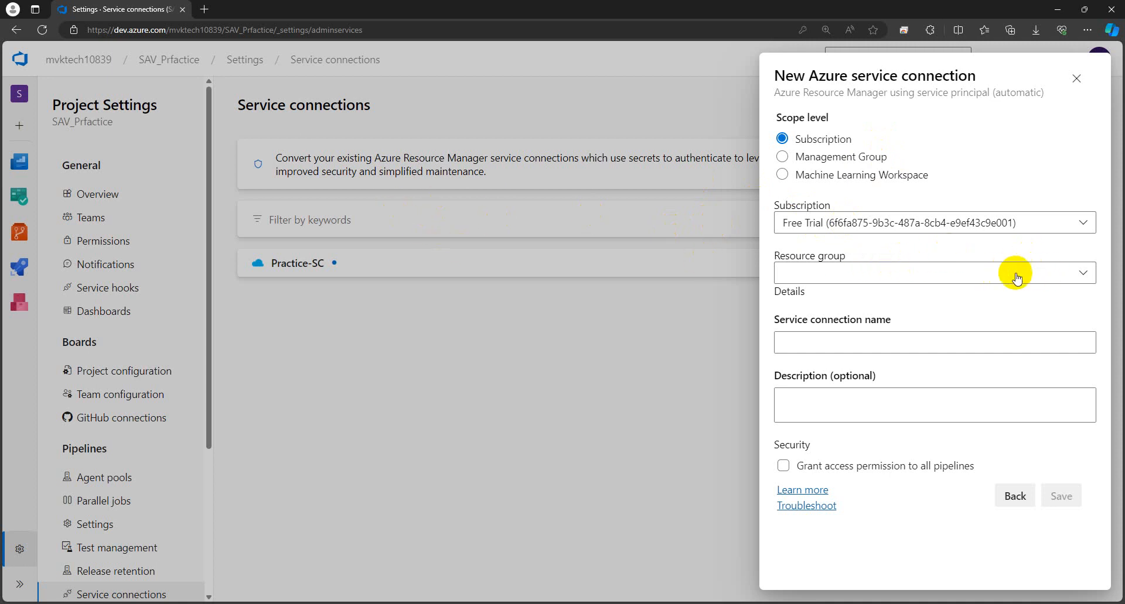
Step: Choose Practice-Rg1 as the connection's resource group
left_click(1082, 273)
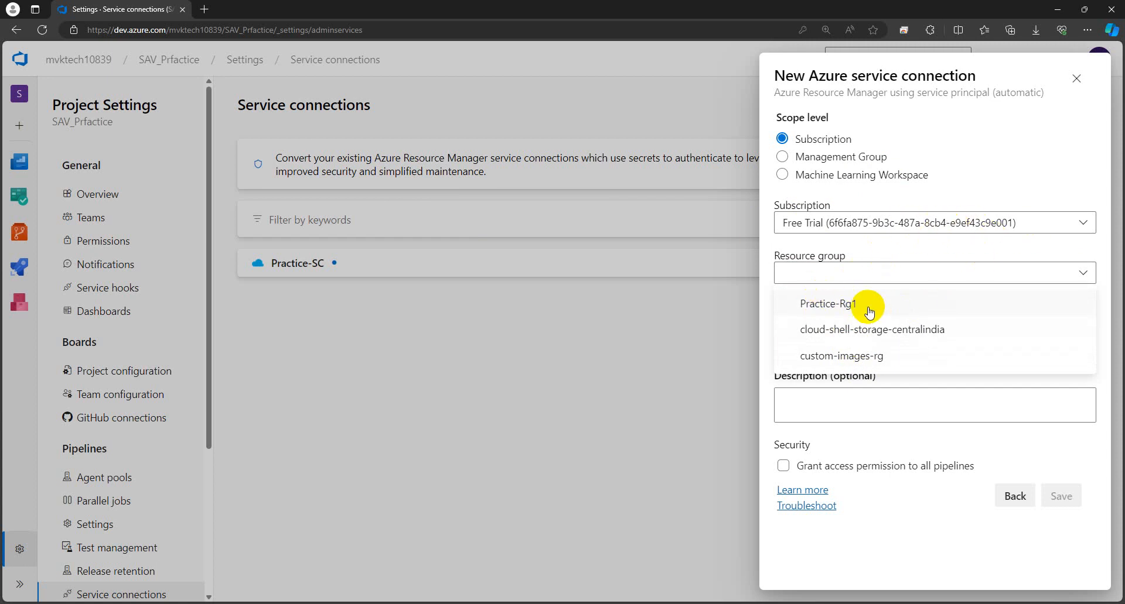
left_click(832, 310)
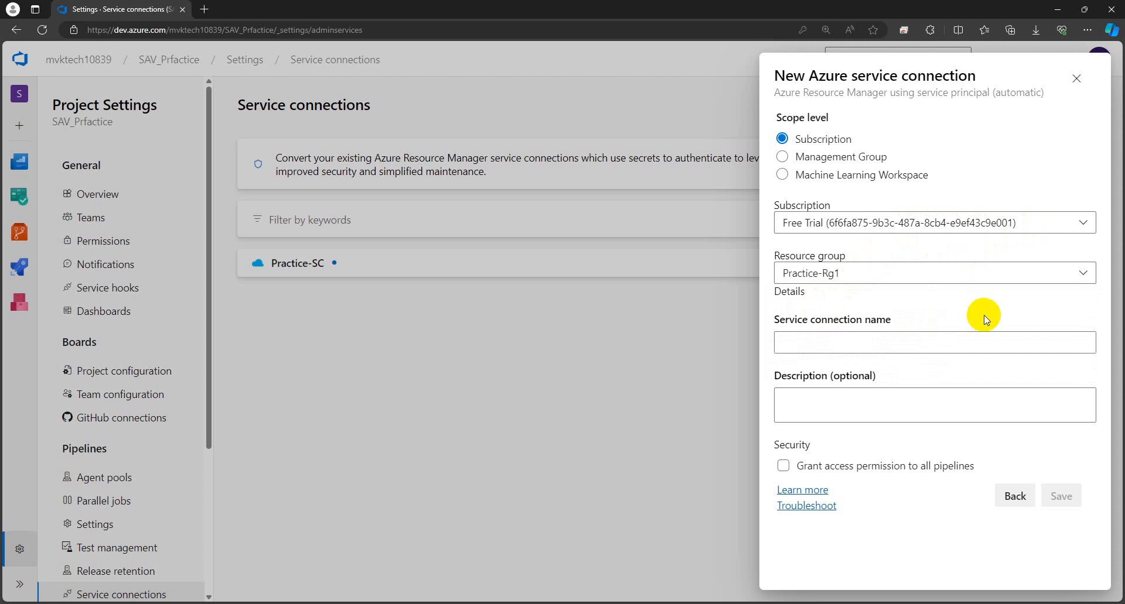
left_click(930, 272)
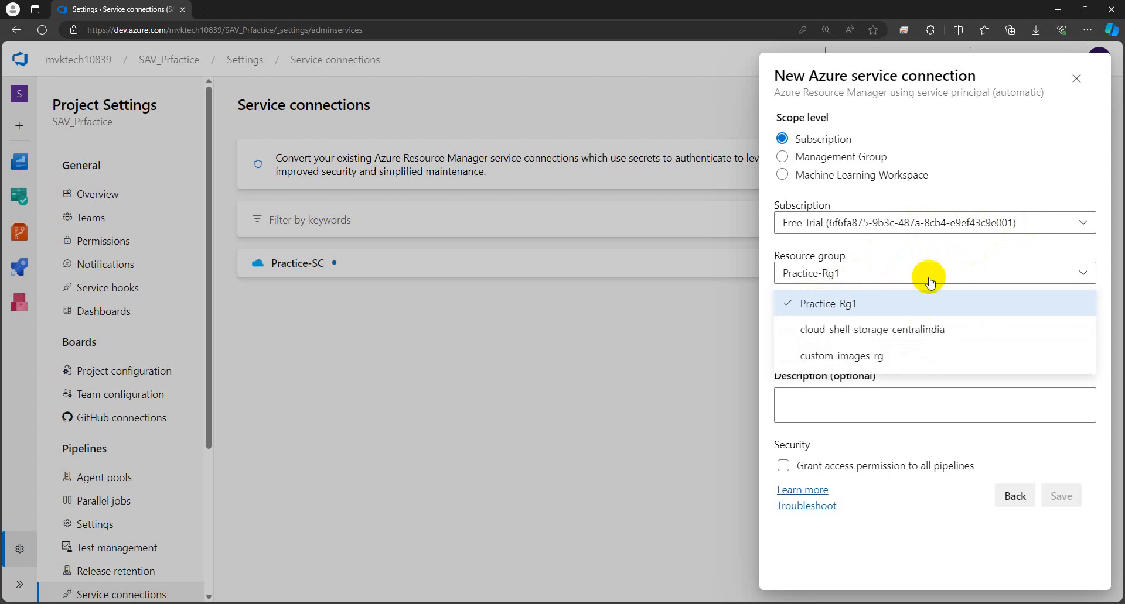
left_click(930, 280)
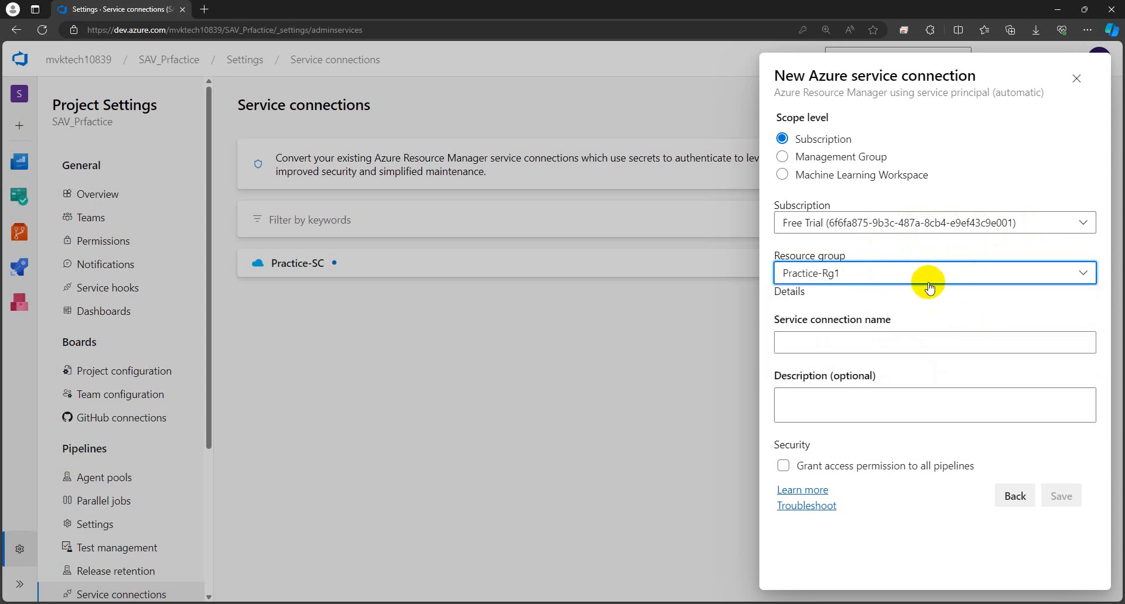
Step: Name the connection 'Automate_Azure-SC' and grant access permission to all pipelines
left_click(805, 342)
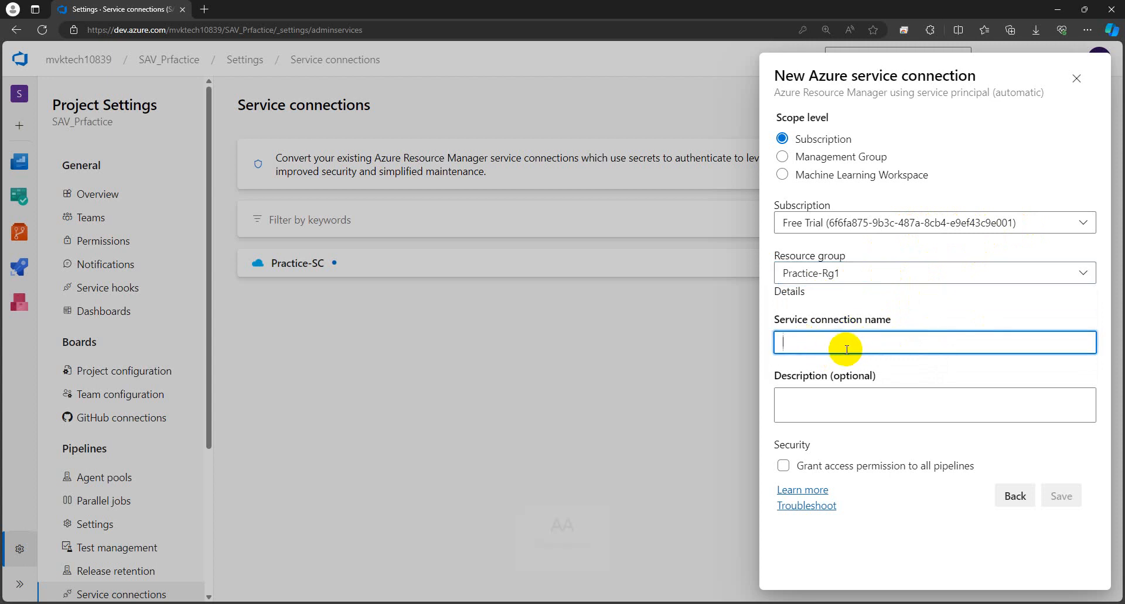
key("Caps_Lock")
key("Caps_Lock")
type("Au")
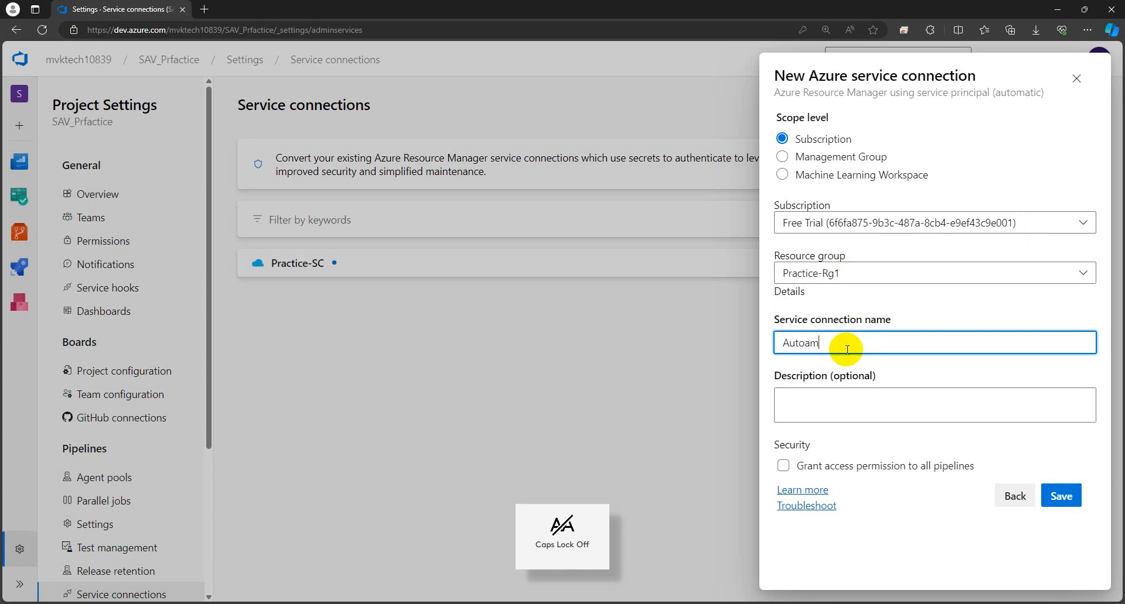
type("toam")
key("BackSpace")
type("ate")
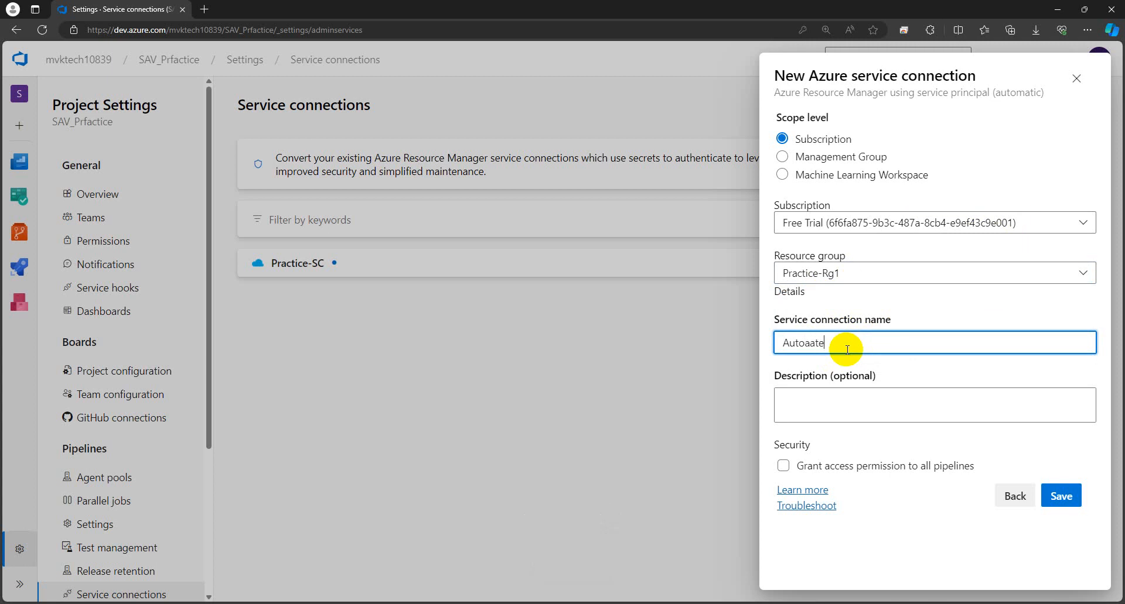
type("_")
key("Caps_Lock")
type("Azure-SC")
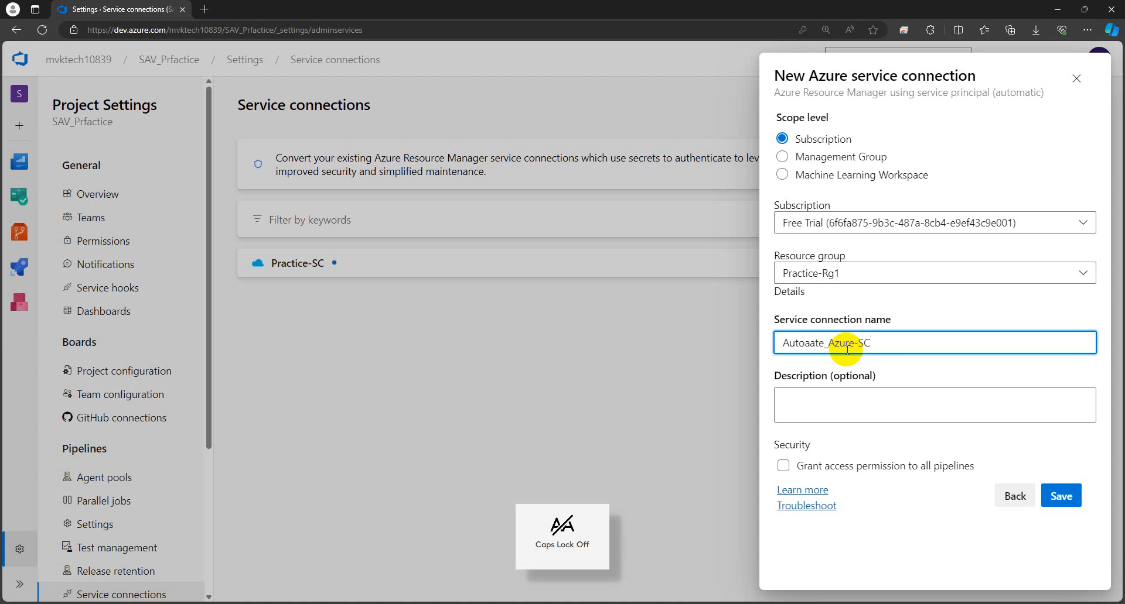
left_click(809, 343)
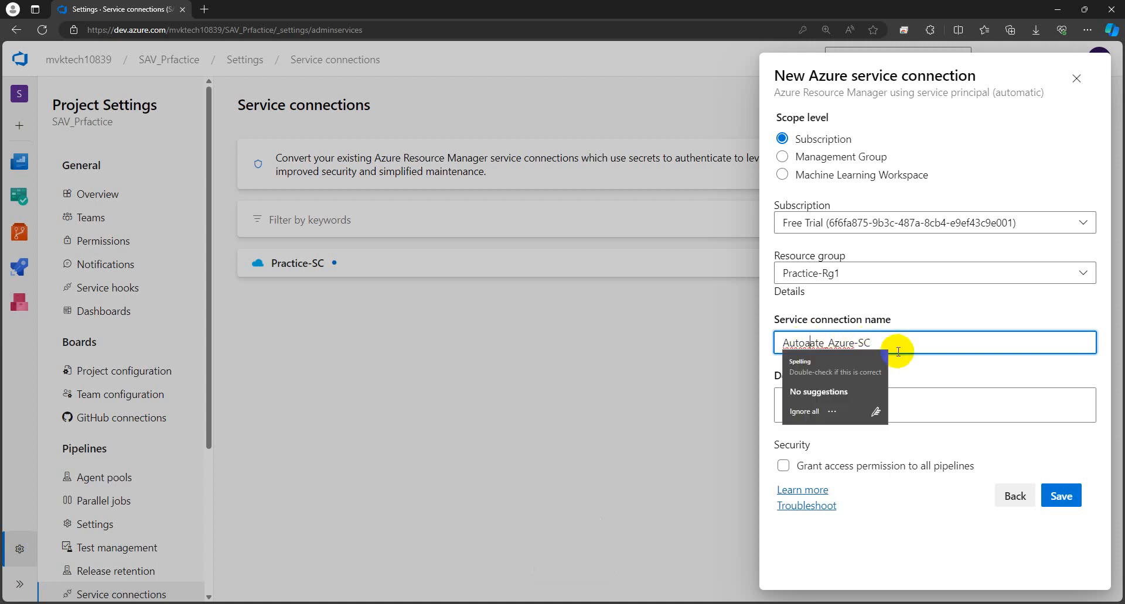
key("BackSpace")
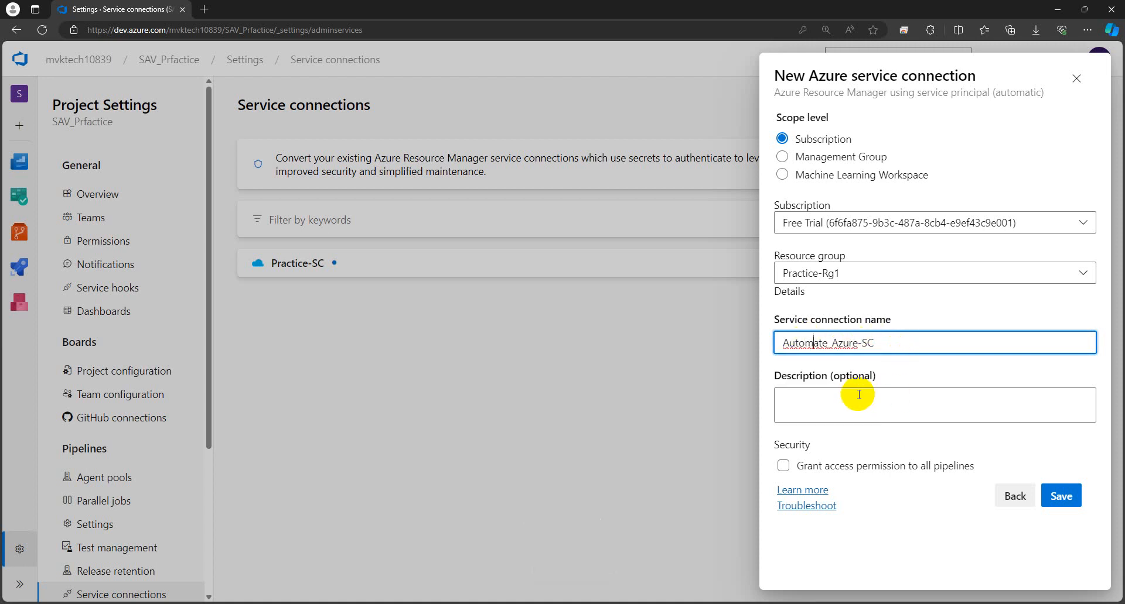
left_click(781, 467)
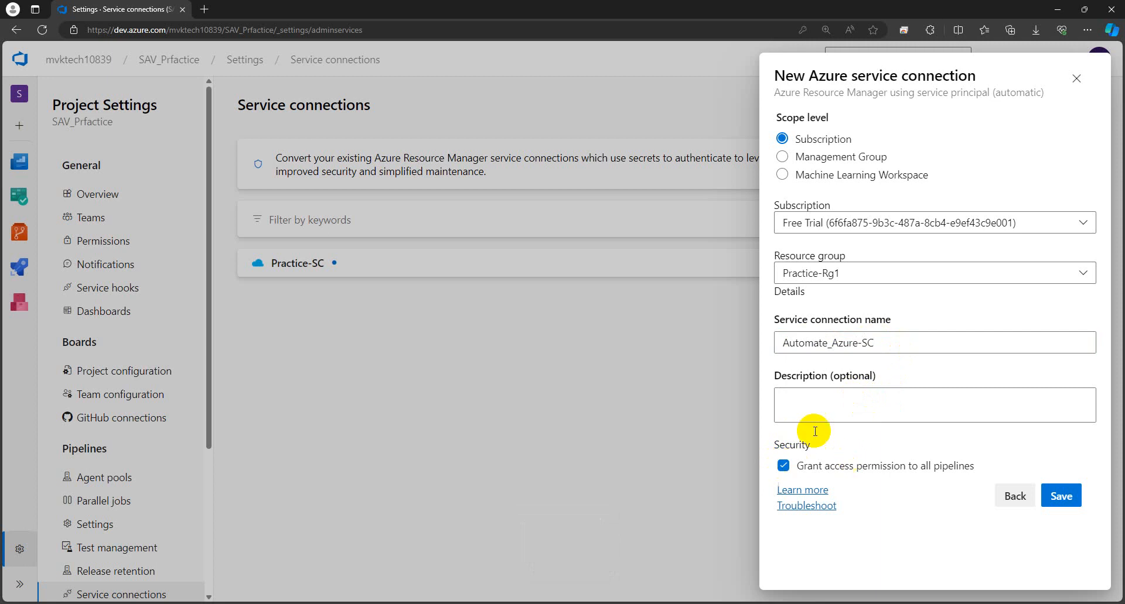
left_click(817, 408)
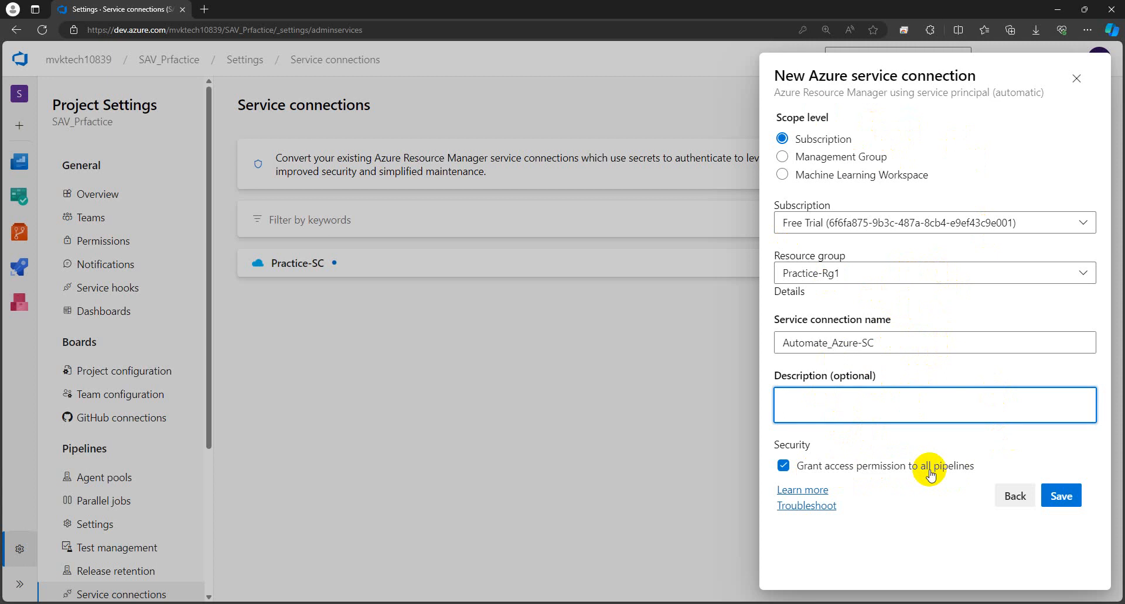
Step: Save Automate_Azure-SC, open its details, and open the roles and service principal links in new tabs
left_click(1064, 498)
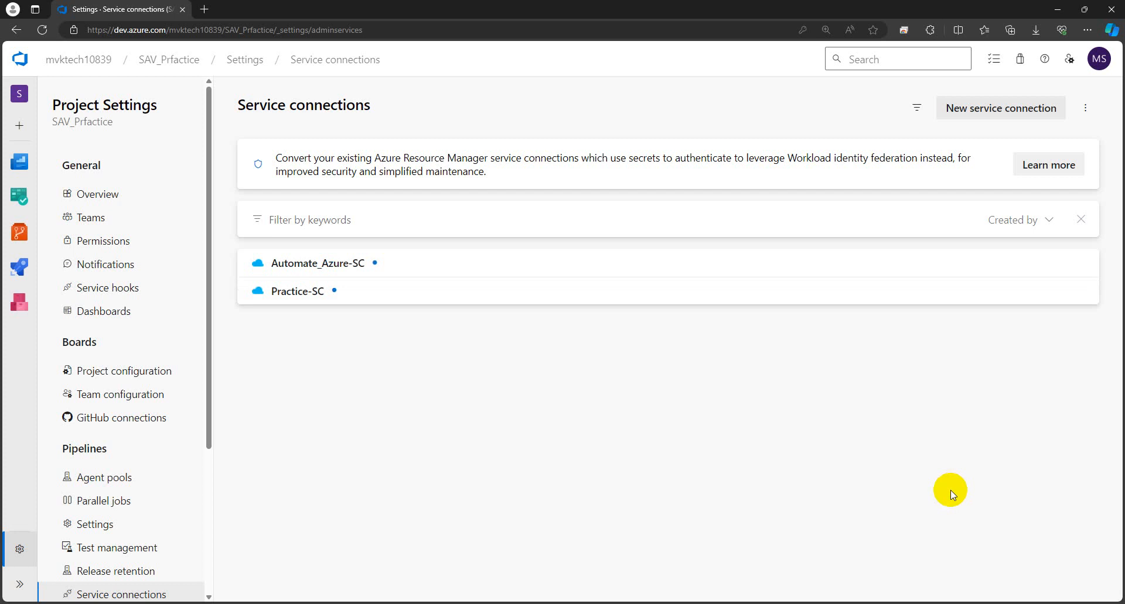
left_click(328, 264)
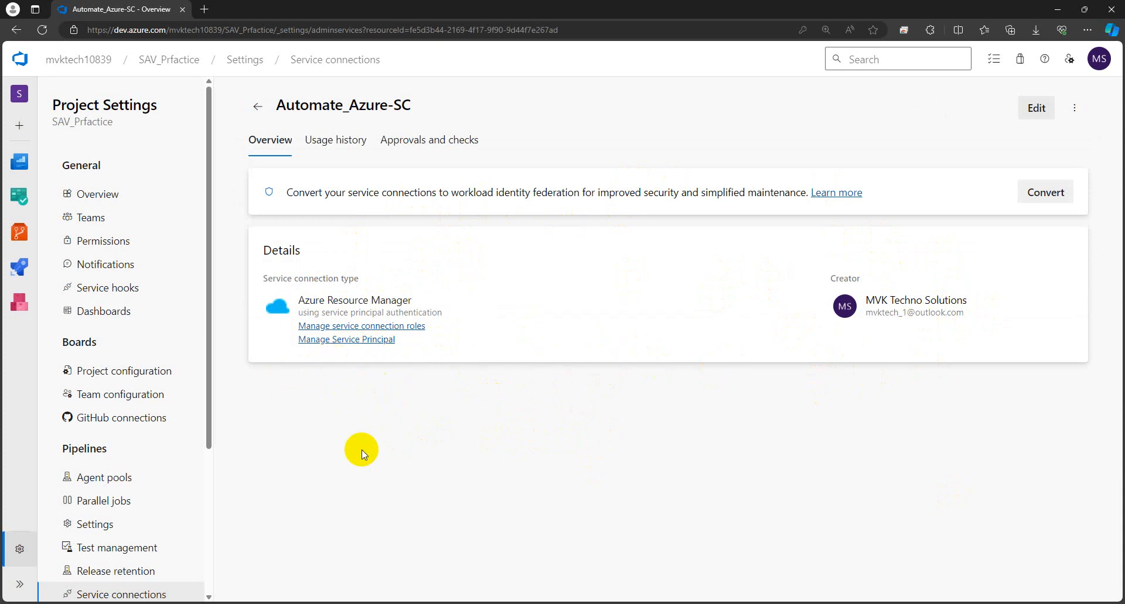
right_click(332, 331)
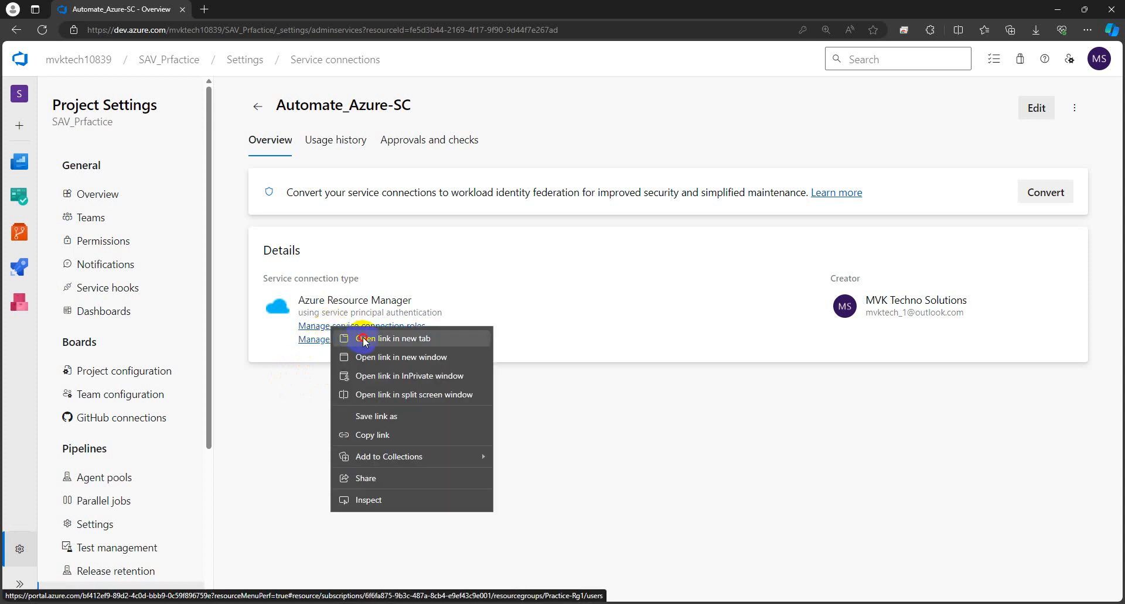
left_click(358, 334)
right_click(353, 347)
left_click(369, 353)
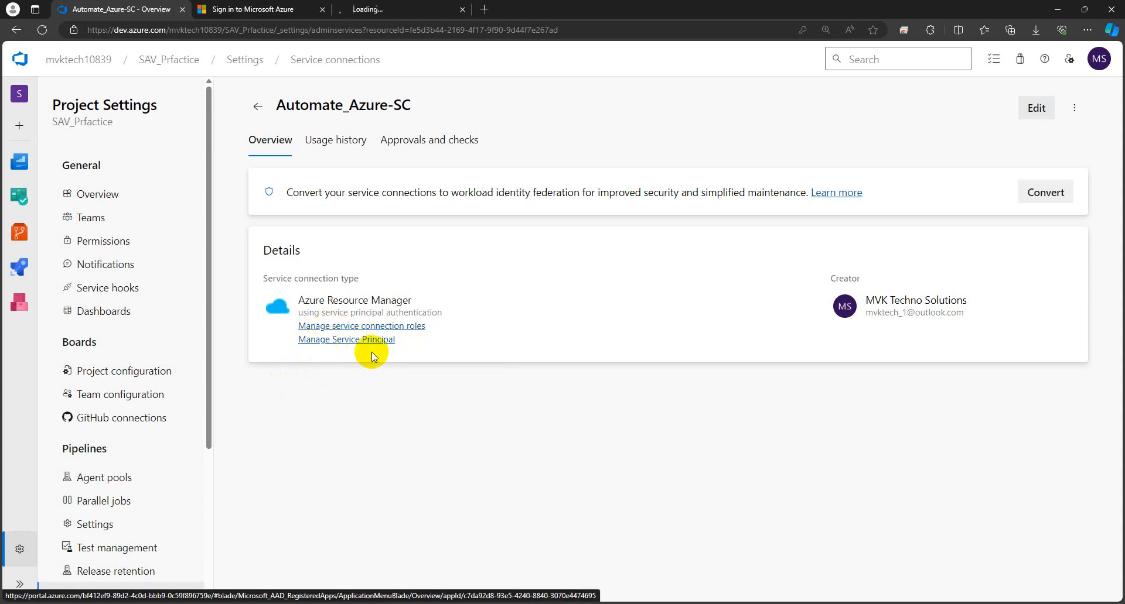
Step: Close the two leftover sign-in tabs
left_click(222, 18)
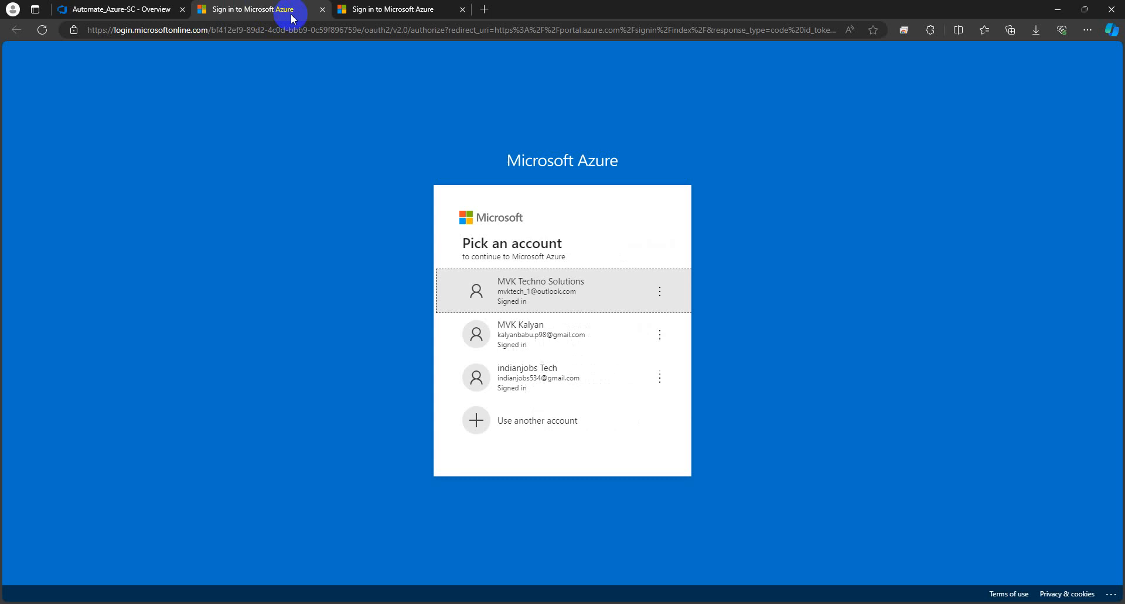
left_click(322, 10)
left_click(321, 12)
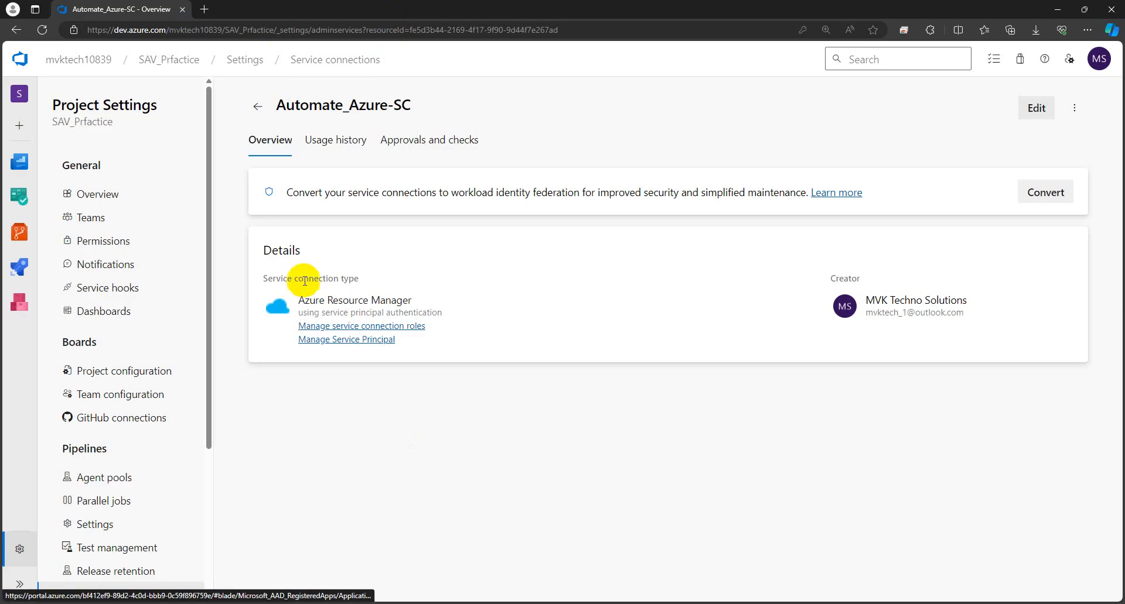
Step: Copy the Manage service connection roles link and switch to the Azure portal window
right_click(341, 329)
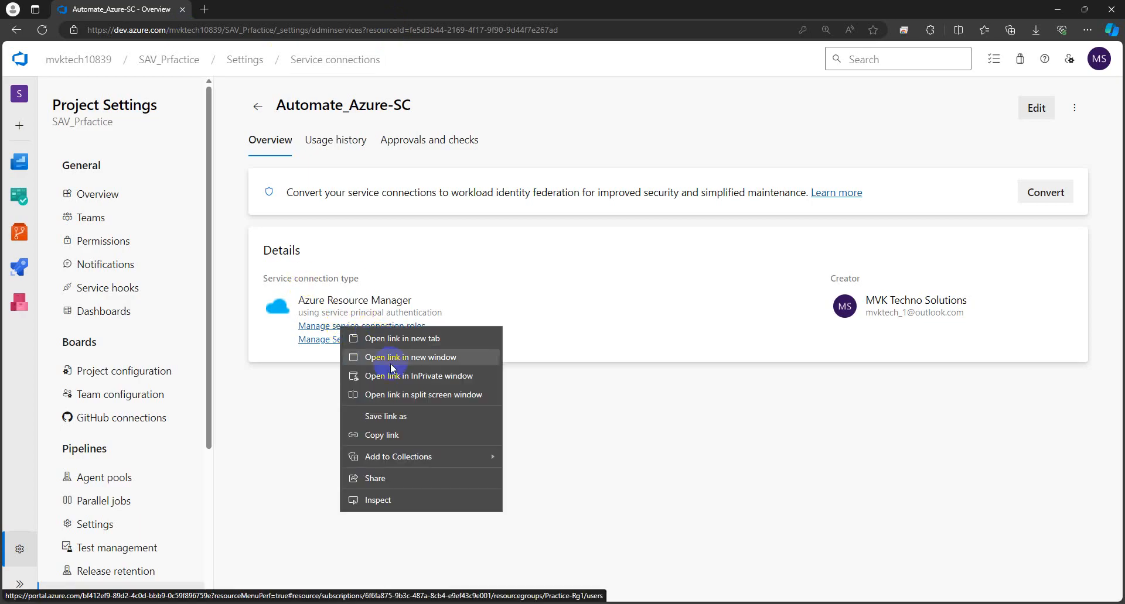
left_click(402, 435)
mouse_move(252, 603)
left_click(167, 555)
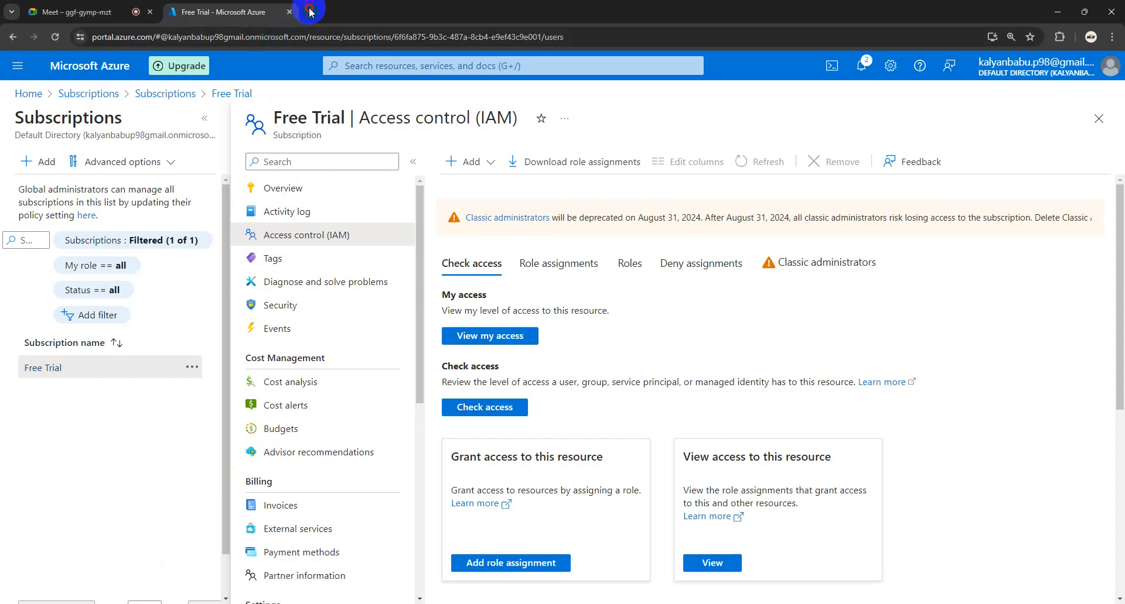
Step: Go from the Free Trial tab to the portal home and open the App registrations tile
left_click(309, 12)
right_click(302, 35)
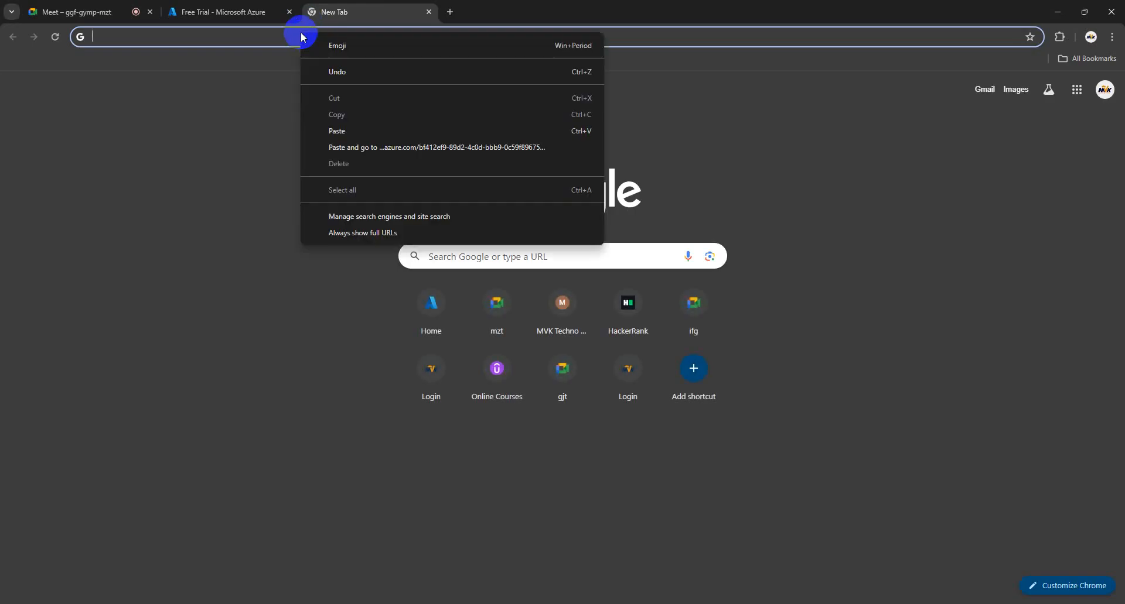
left_click(248, 17)
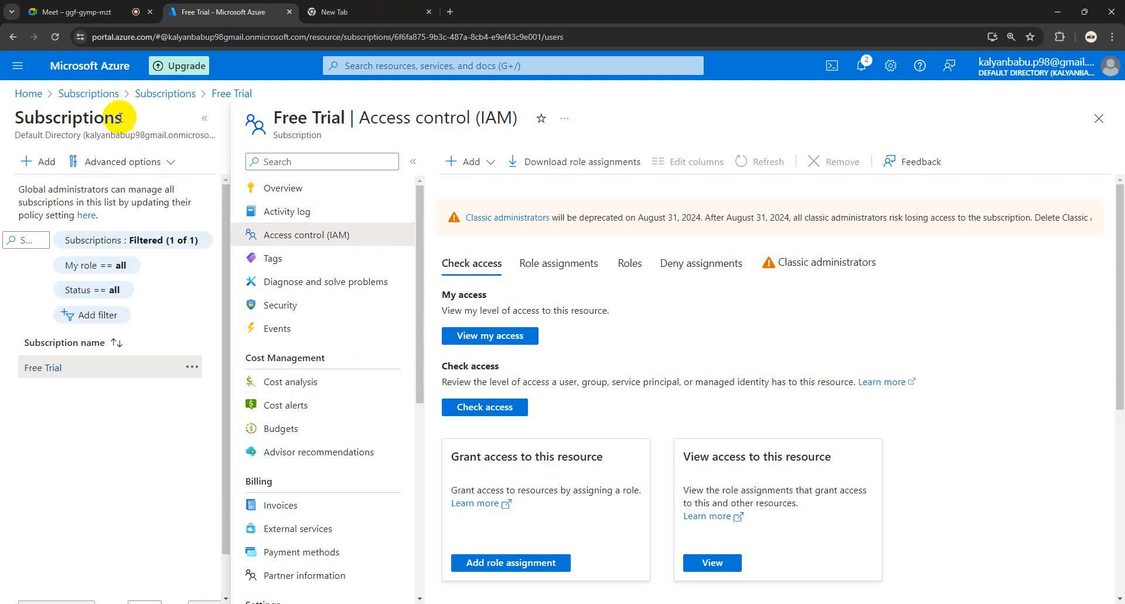
left_click(29, 94)
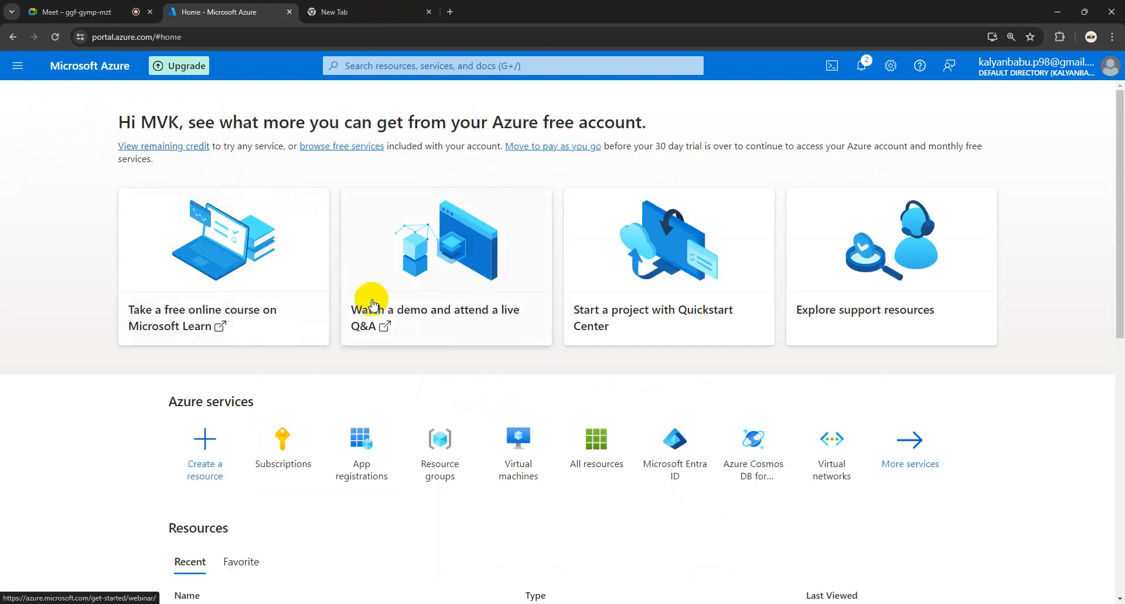
scroll(414, 444, "down", 1)
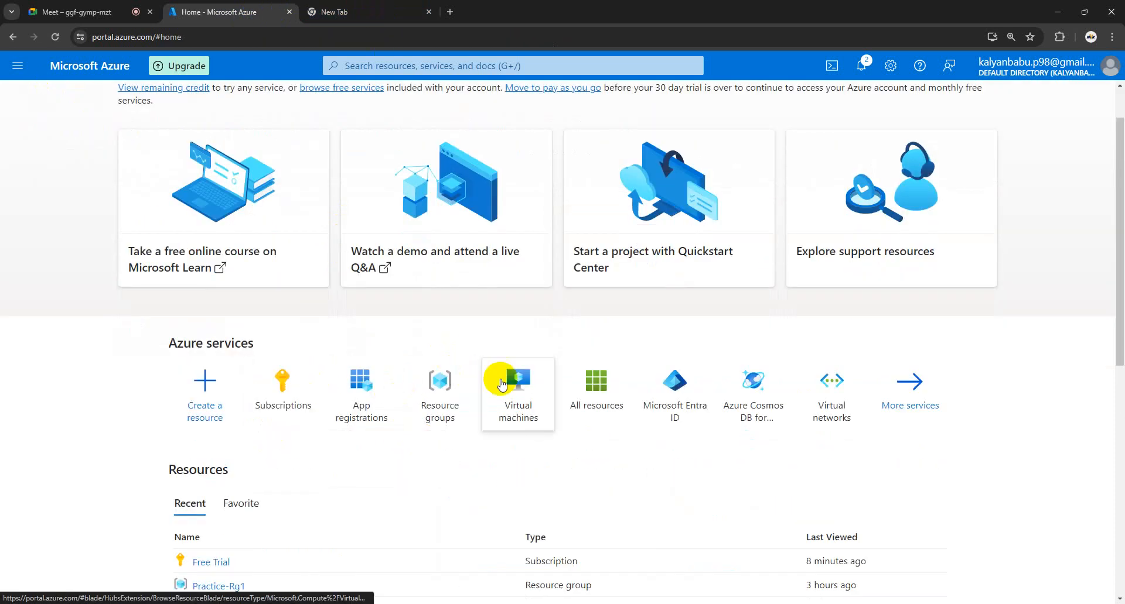
scroll(580, 392, "down", 1)
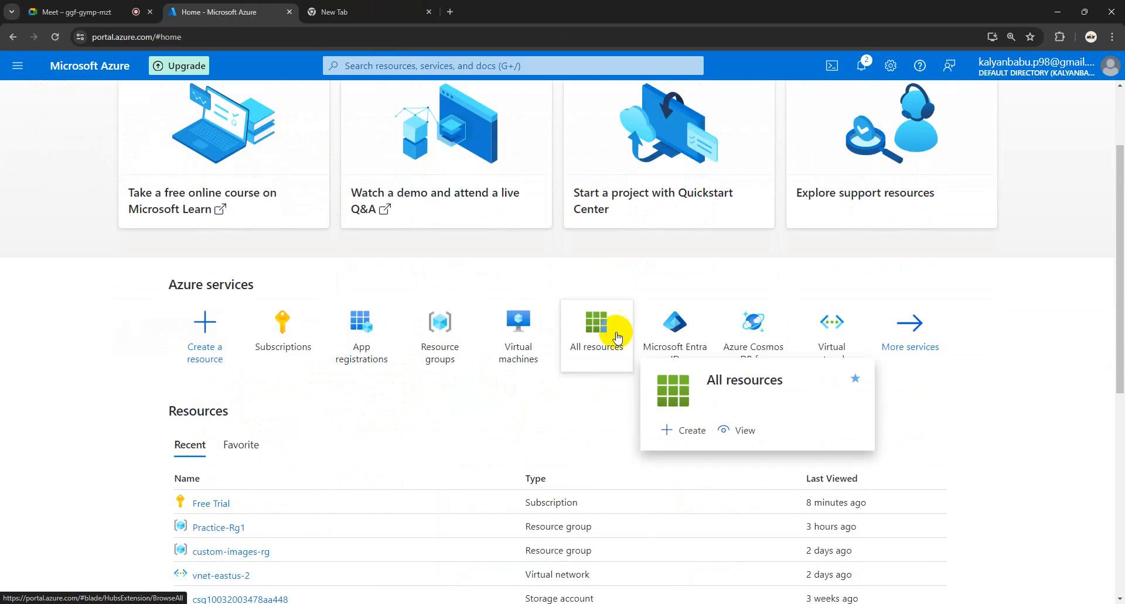
left_click(361, 323)
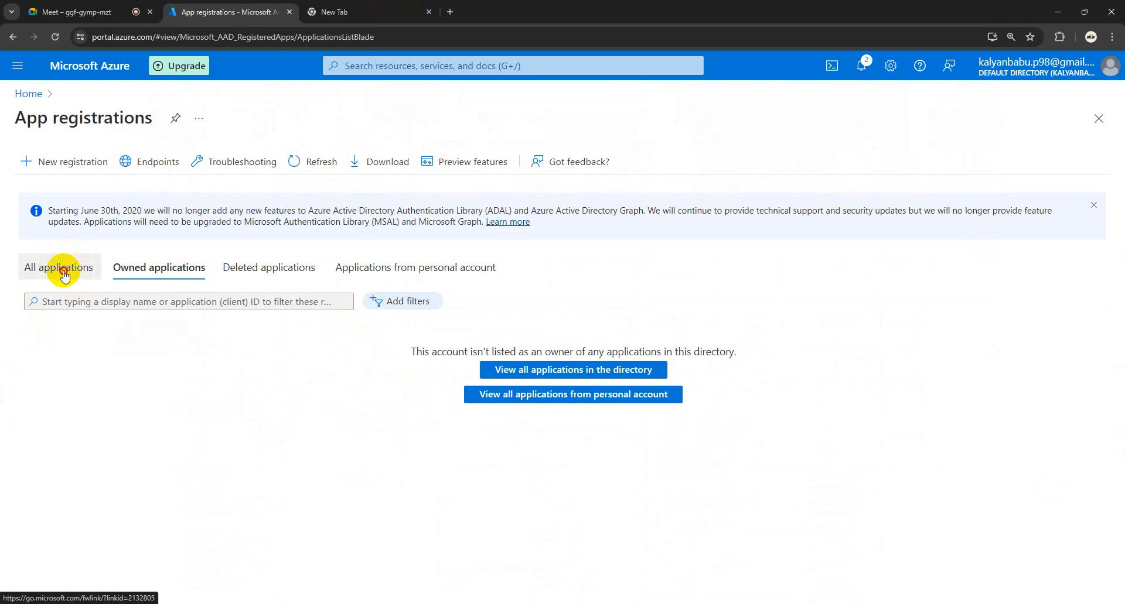
Step: Under All applications, open mvktech10839-SAV_Prfactice and highlight its Application (client) and Directory (tenant) ID labels
left_click(65, 273)
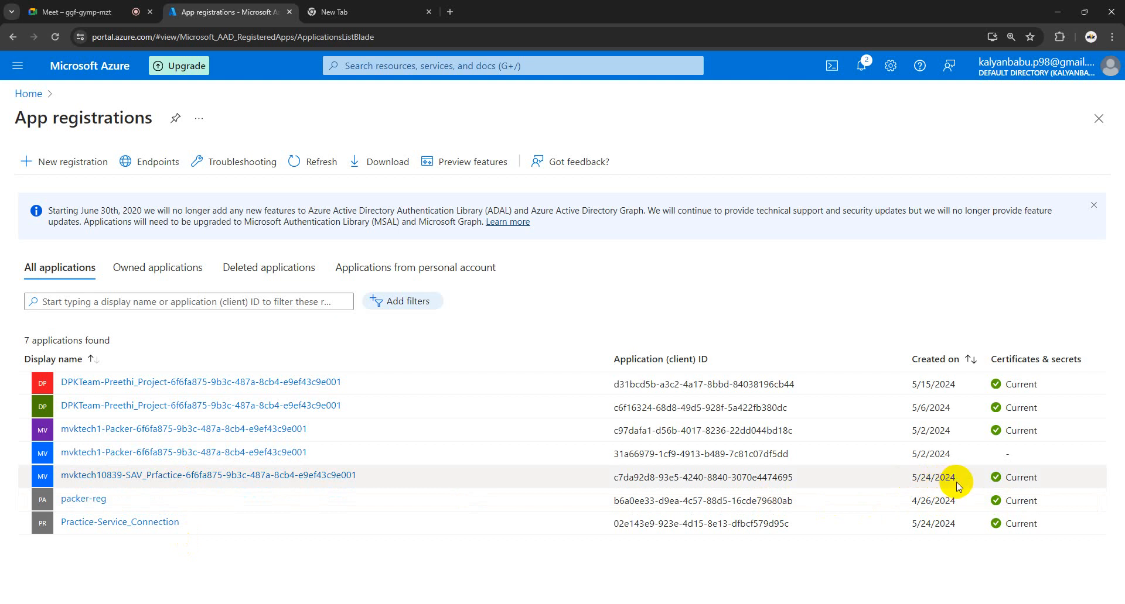
left_click(223, 482)
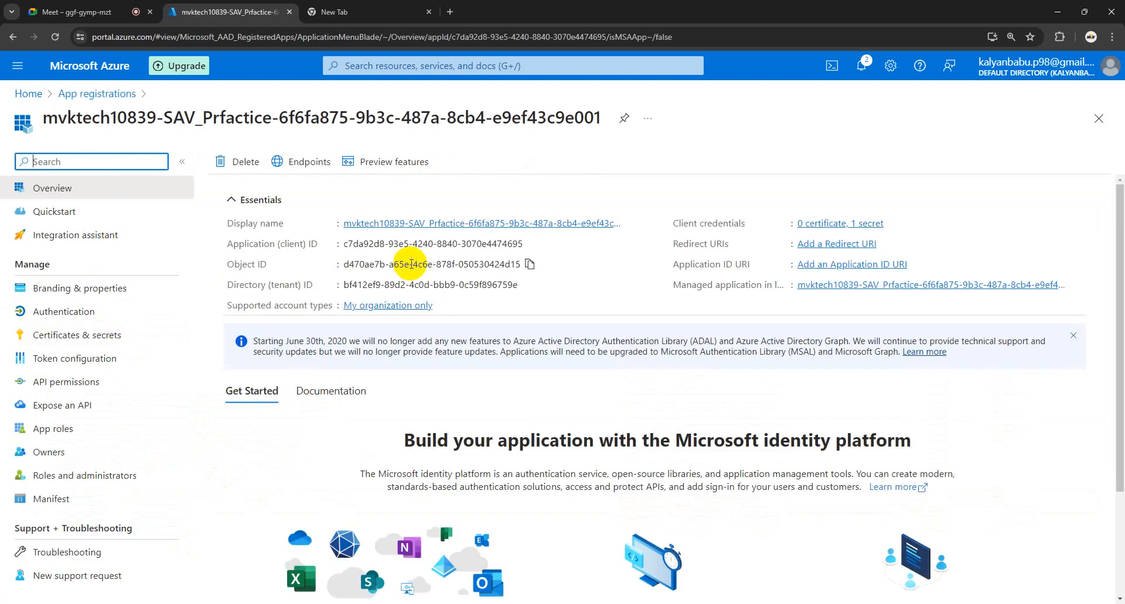
left_click_drag(318, 244, 233, 244)
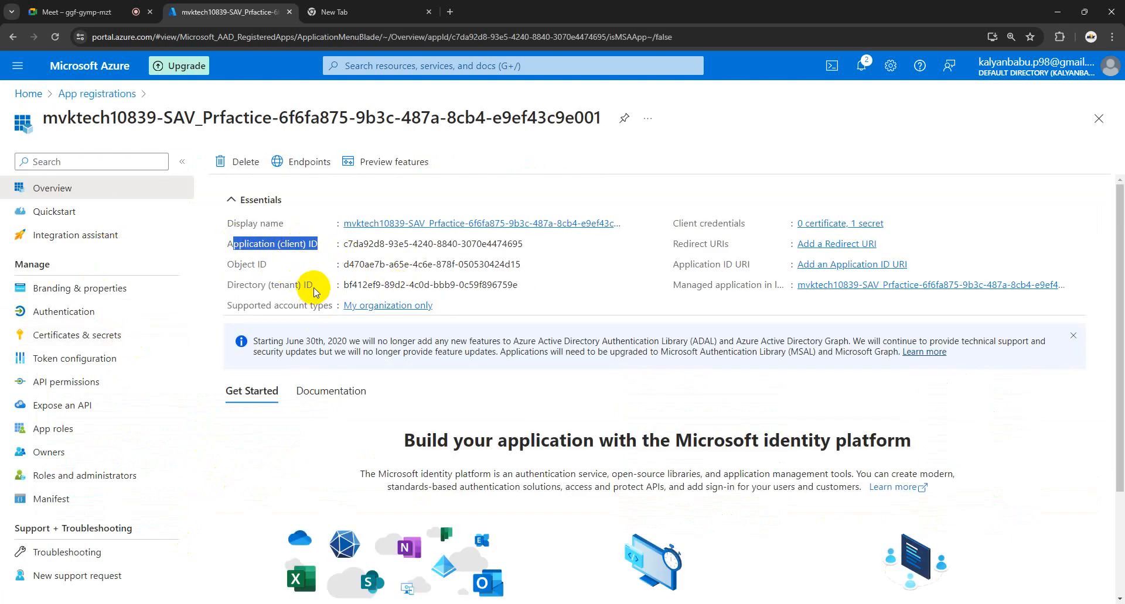
left_click_drag(316, 292, 240, 287)
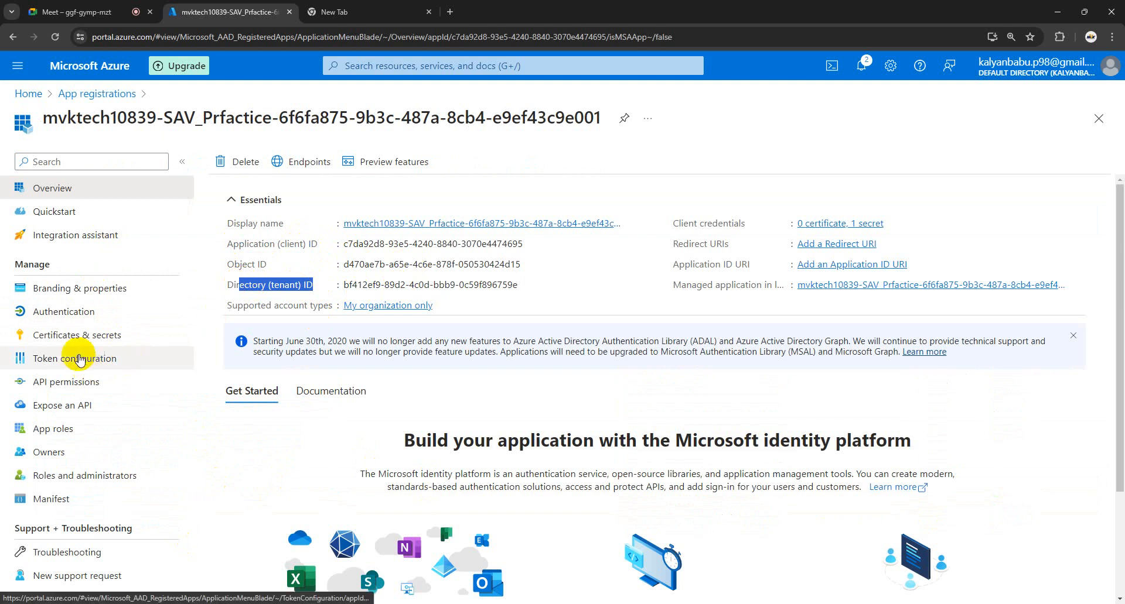
left_click(84, 335)
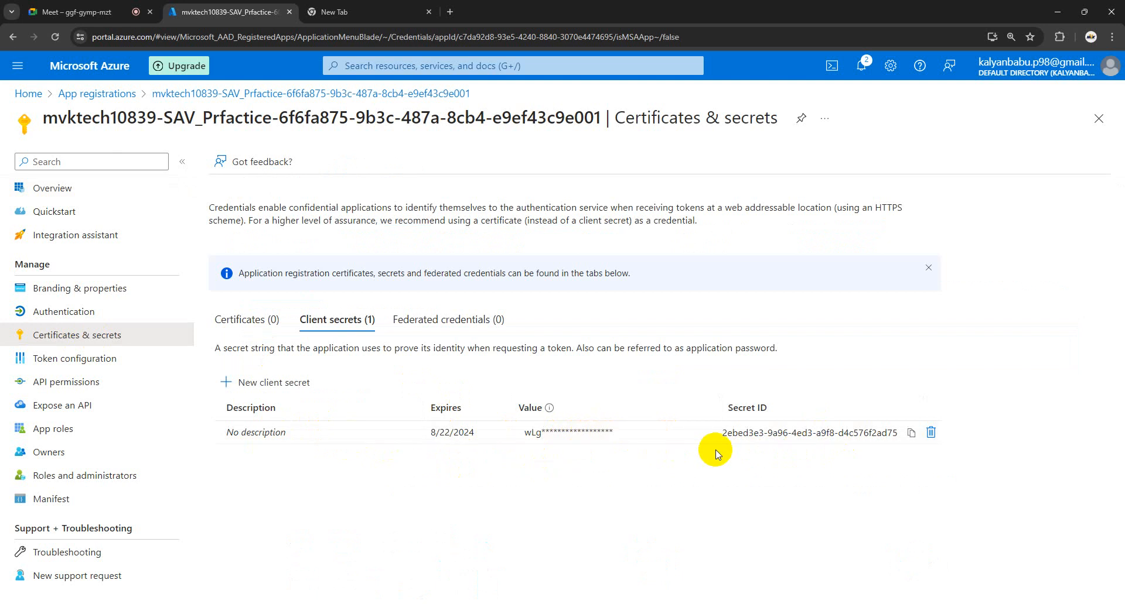
left_click(47, 191)
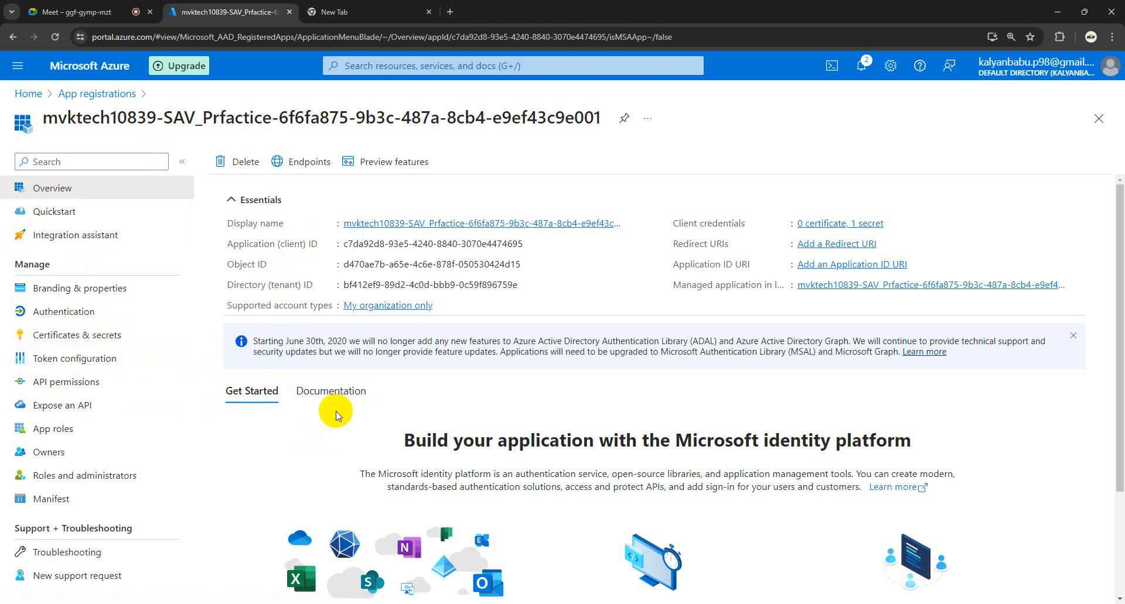
mouse_move(251, 603)
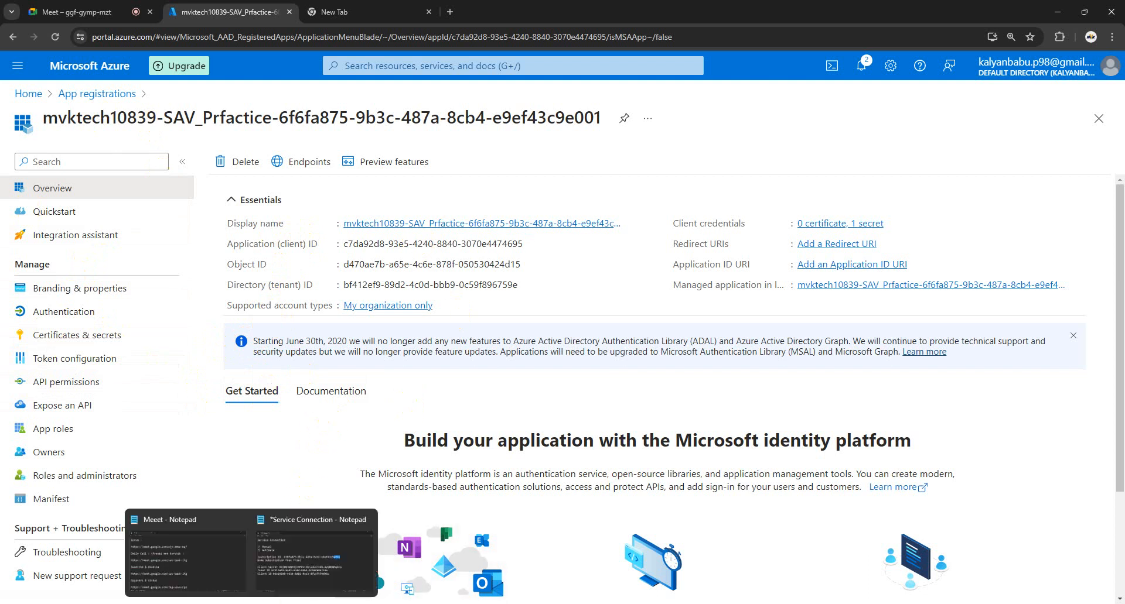
left_click(275, 580)
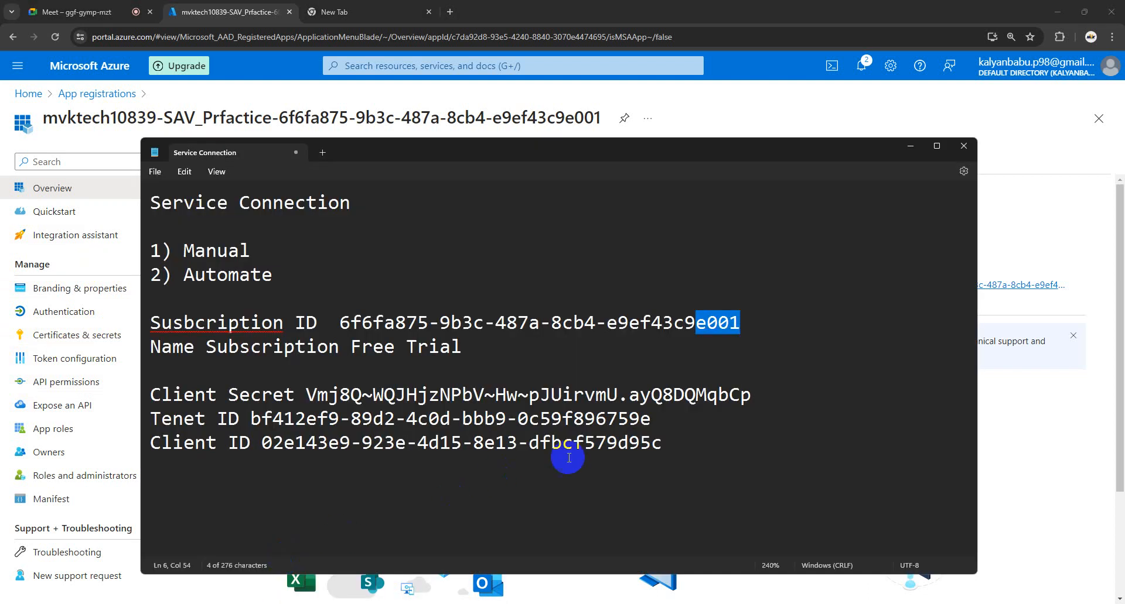
left_click_drag(673, 454, 165, 313)
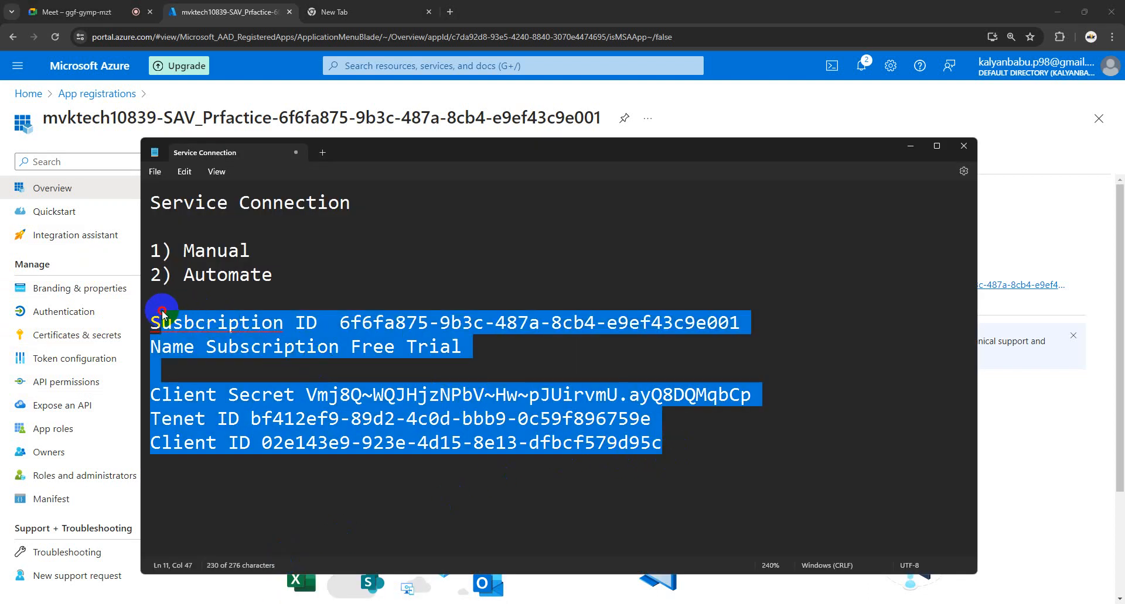
left_click(235, 366)
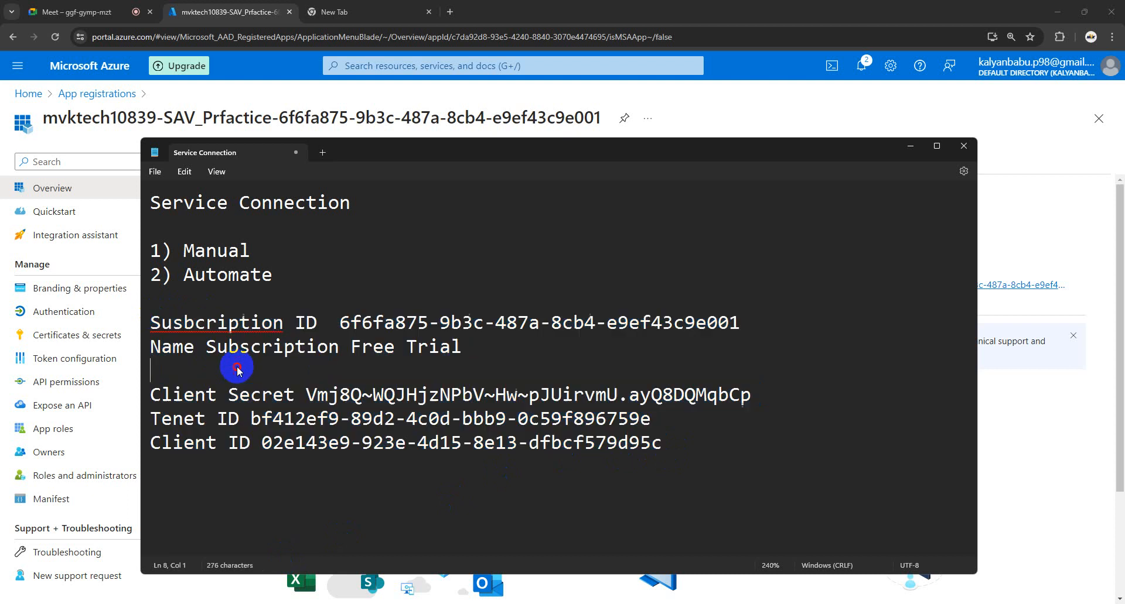
left_click_drag(672, 452, 169, 309)
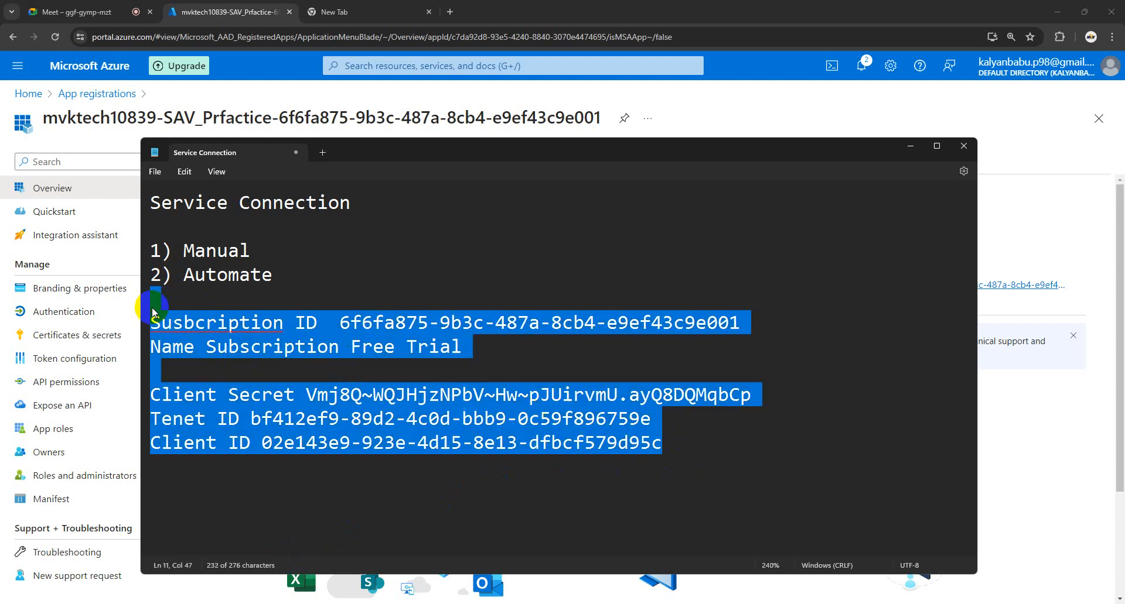
left_click(281, 291)
left_click_drag(280, 281, 106, 281)
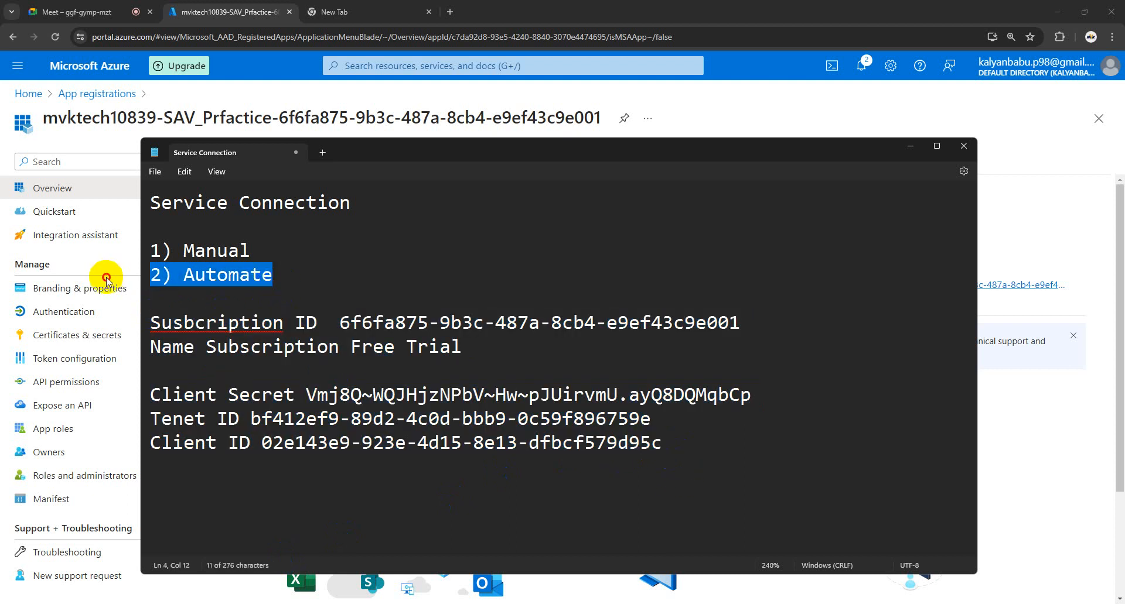
left_click(326, 304)
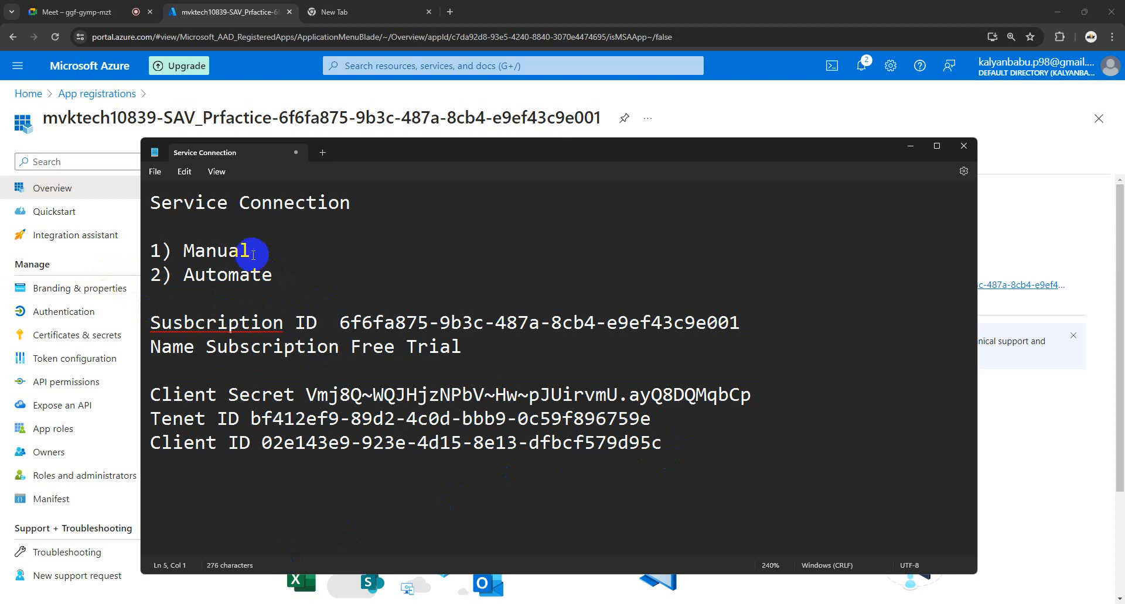
left_click_drag(251, 251, 163, 254)
left_click(278, 279)
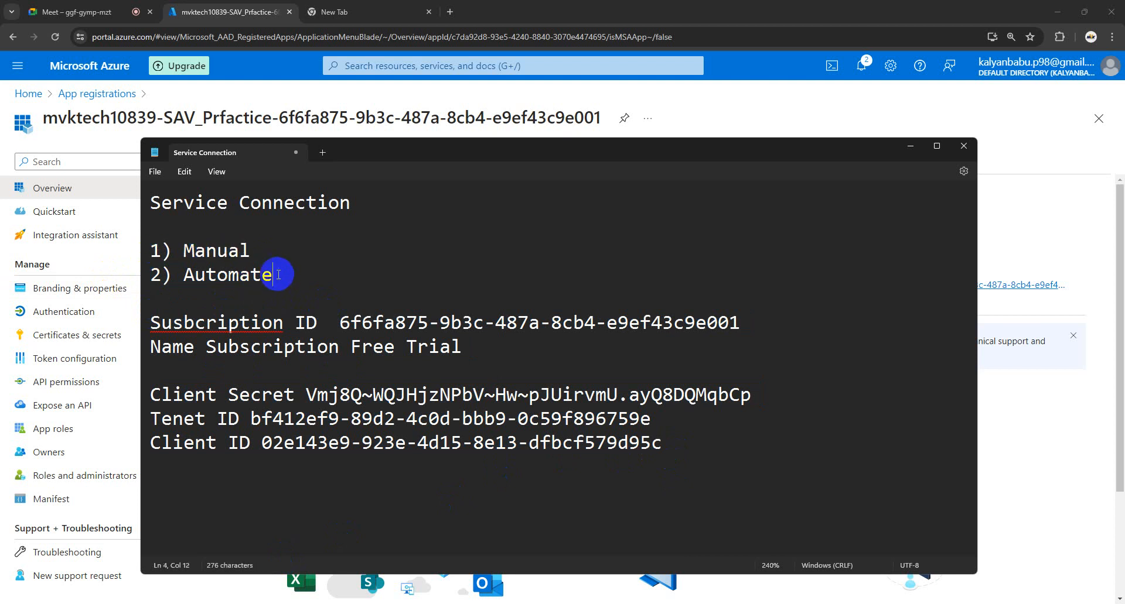
left_click_drag(275, 278, 153, 282)
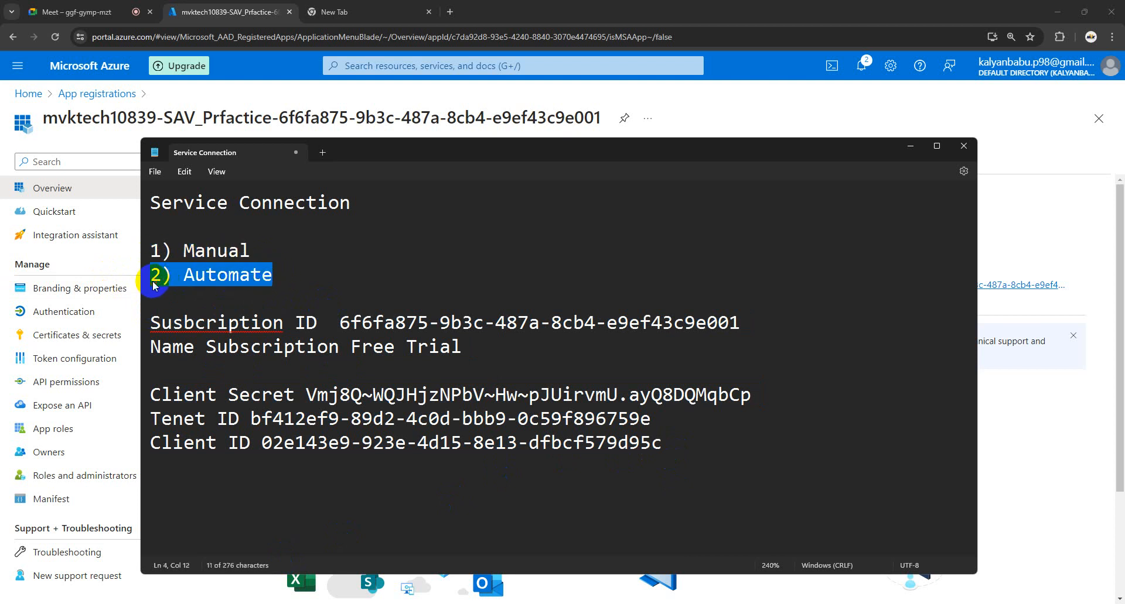
left_click(294, 283)
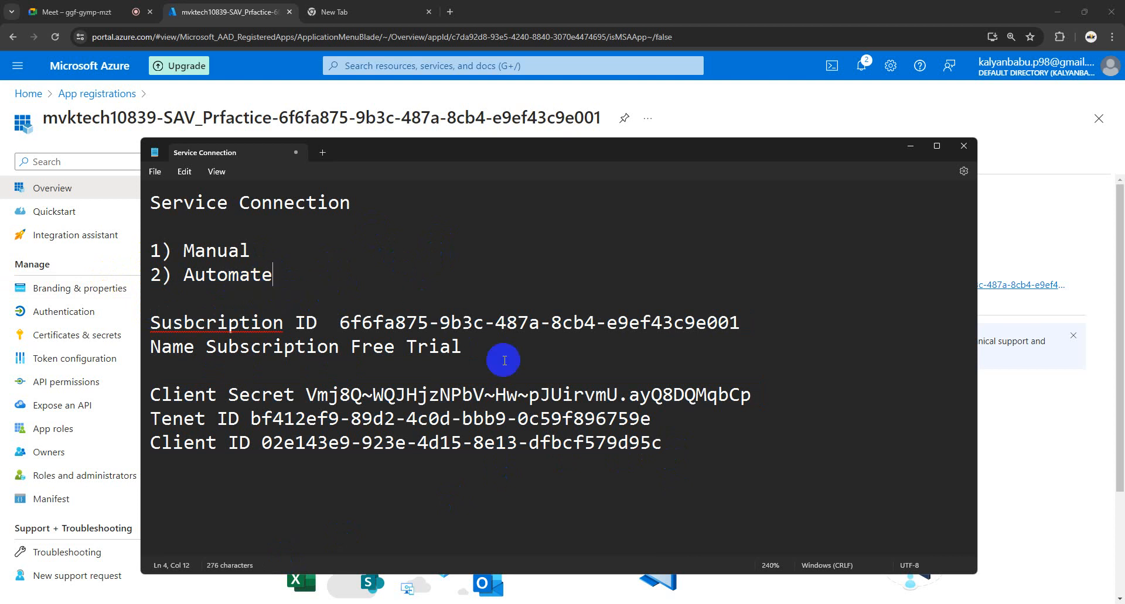
left_click_drag(677, 458, 347, 307)
left_click(563, 243)
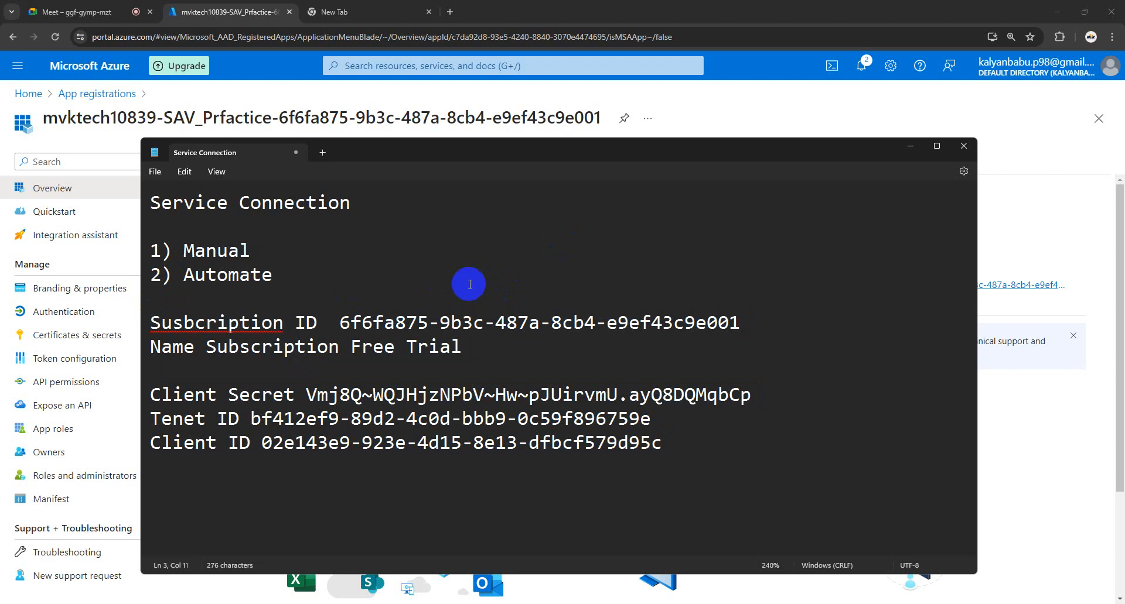
left_click(909, 149)
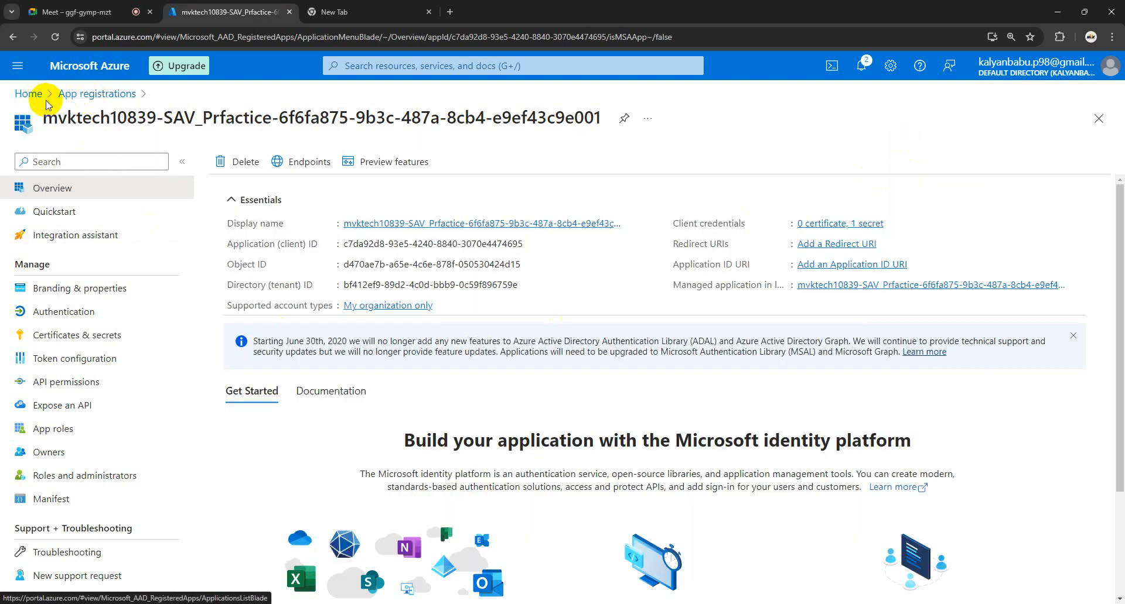
Step: Go to the Azure portal home, then bring back the Azure DevOps Automate_Azure-SC connection page
left_click(30, 93)
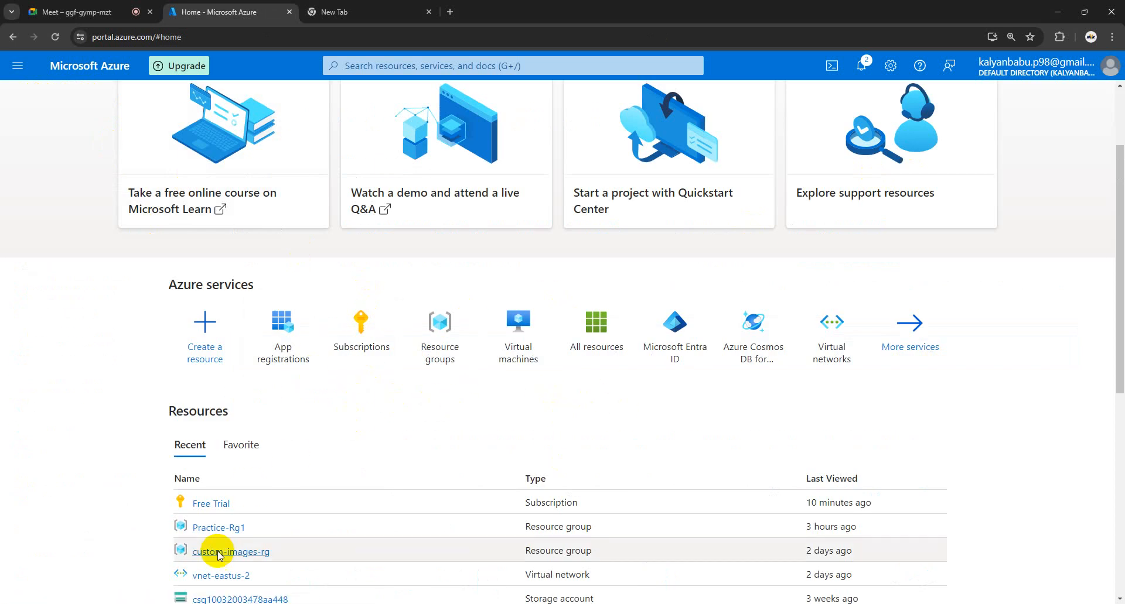
left_click(190, 571)
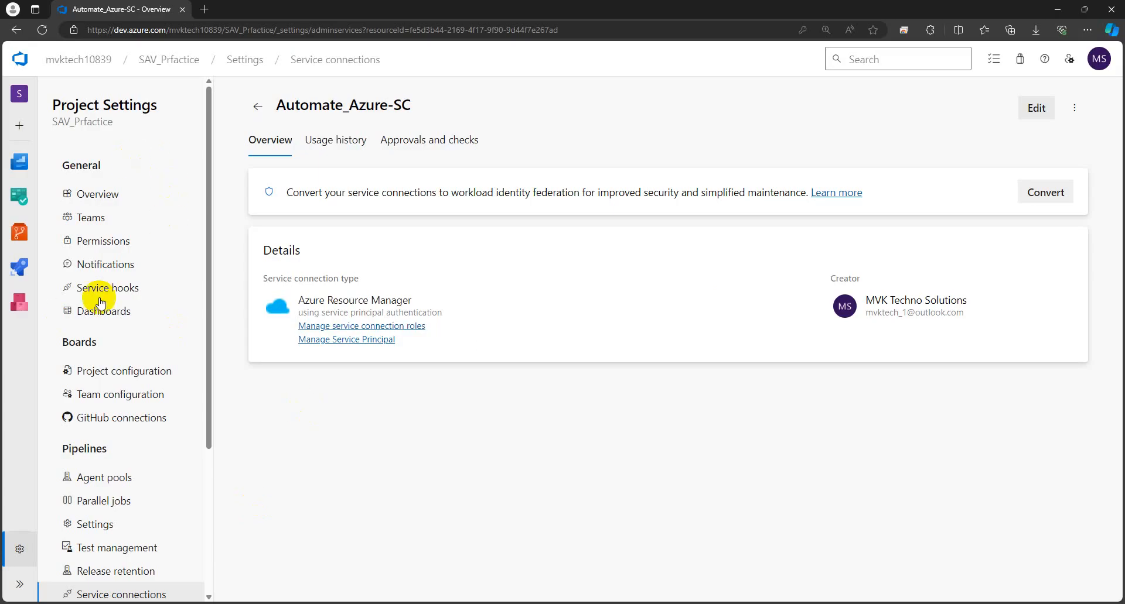